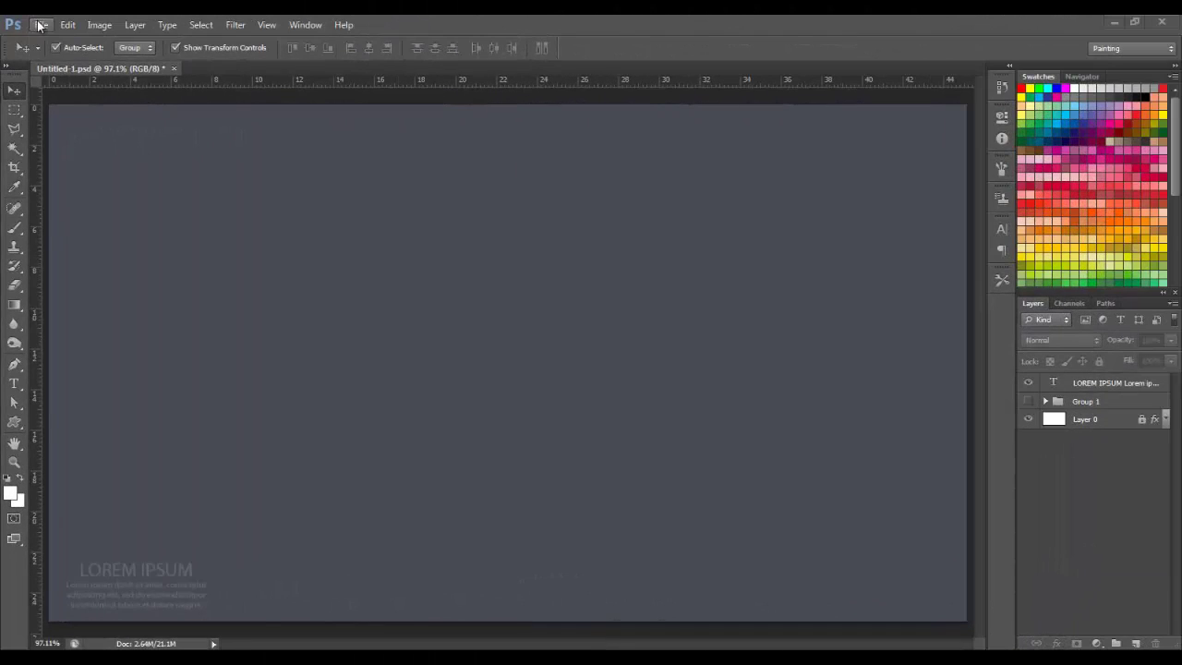
# Create a new 1280 × 720 px document and fit it on screen.
pyautogui.click(41, 25)
pyautogui.click(55, 40)
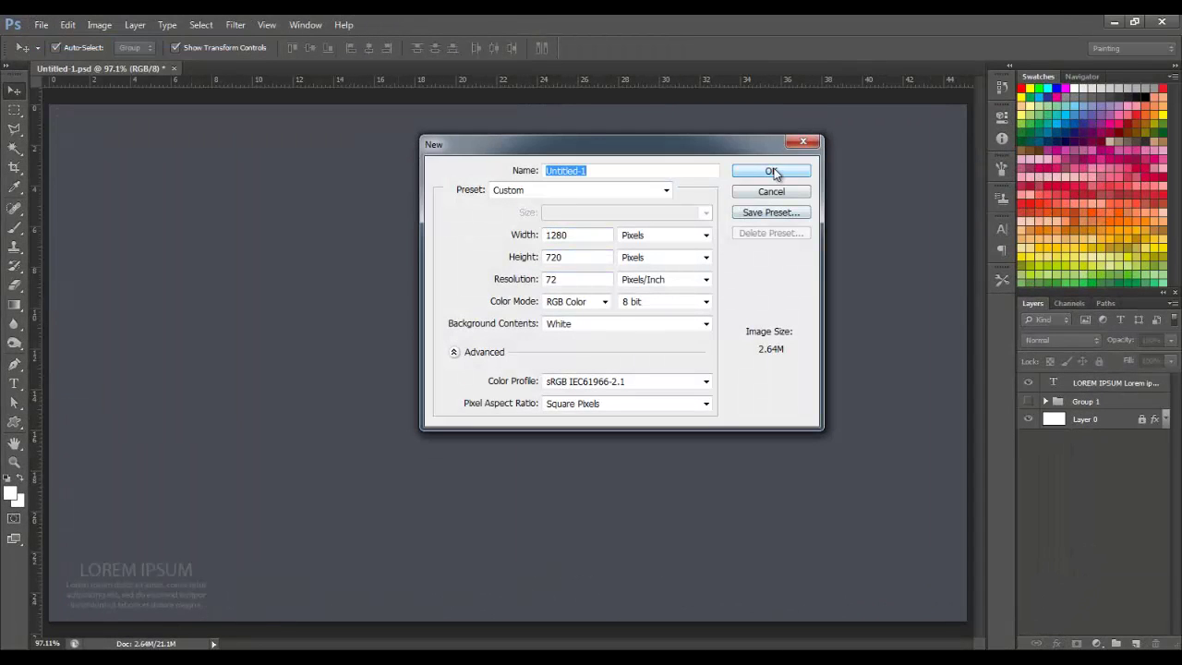
pyautogui.click(772, 173)
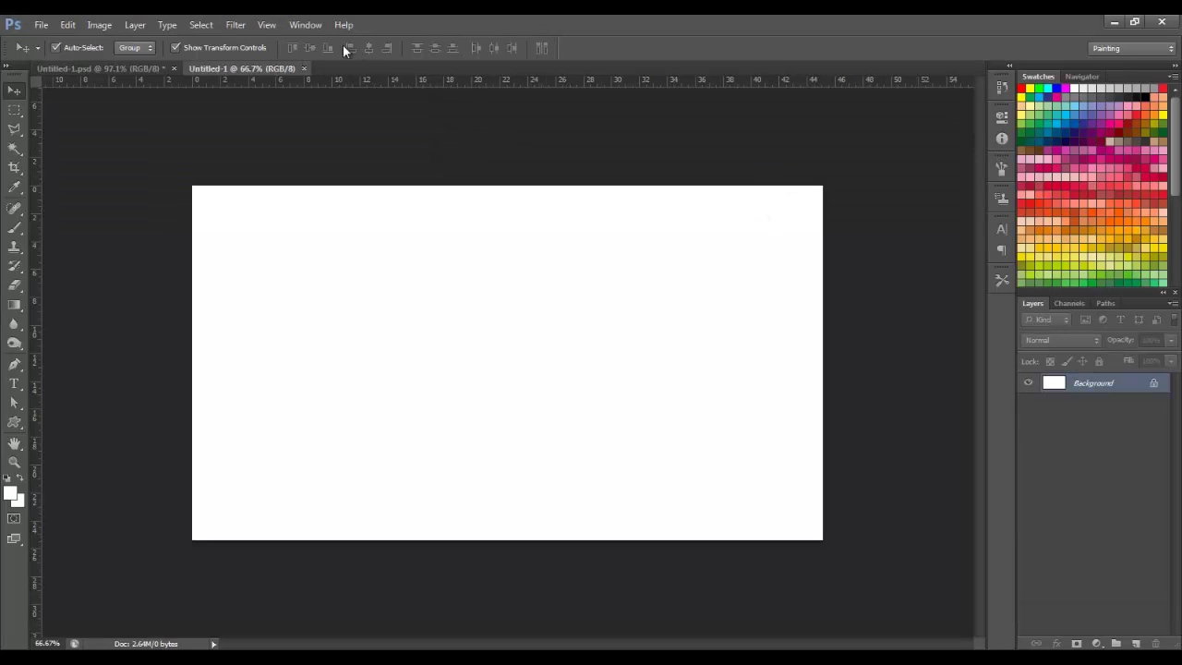
pyautogui.click(266, 24)
pyautogui.click(360, 158)
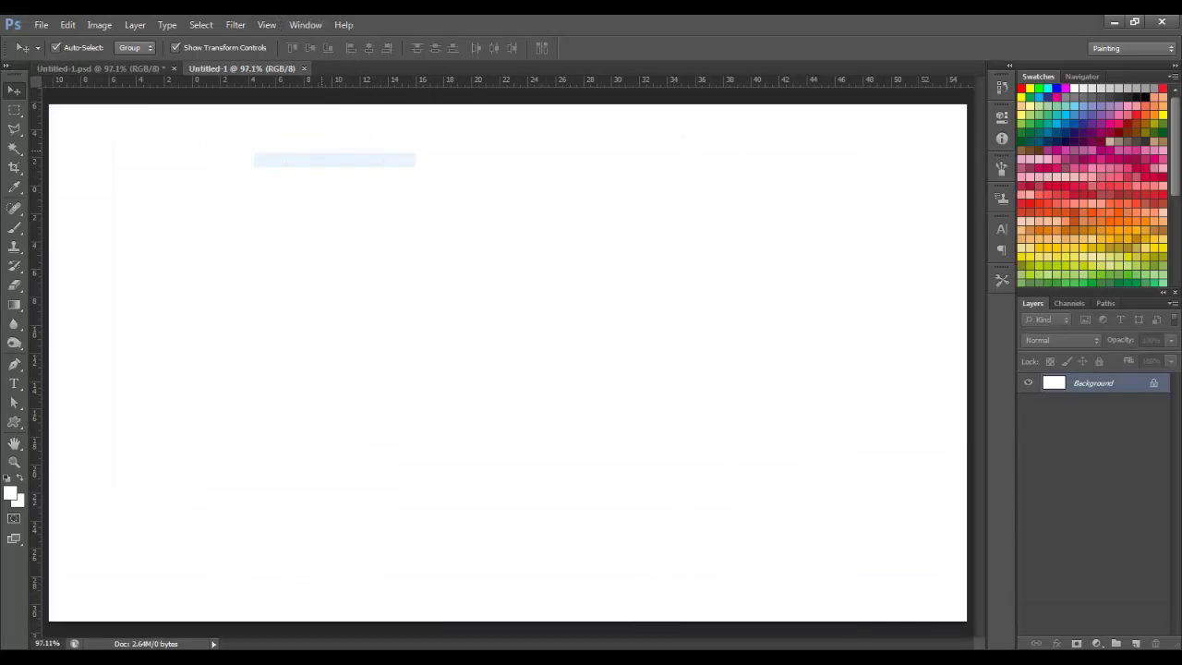
# Convert the locked Background into an editable Layer 0.
pyautogui.doubleClick(1154, 387)
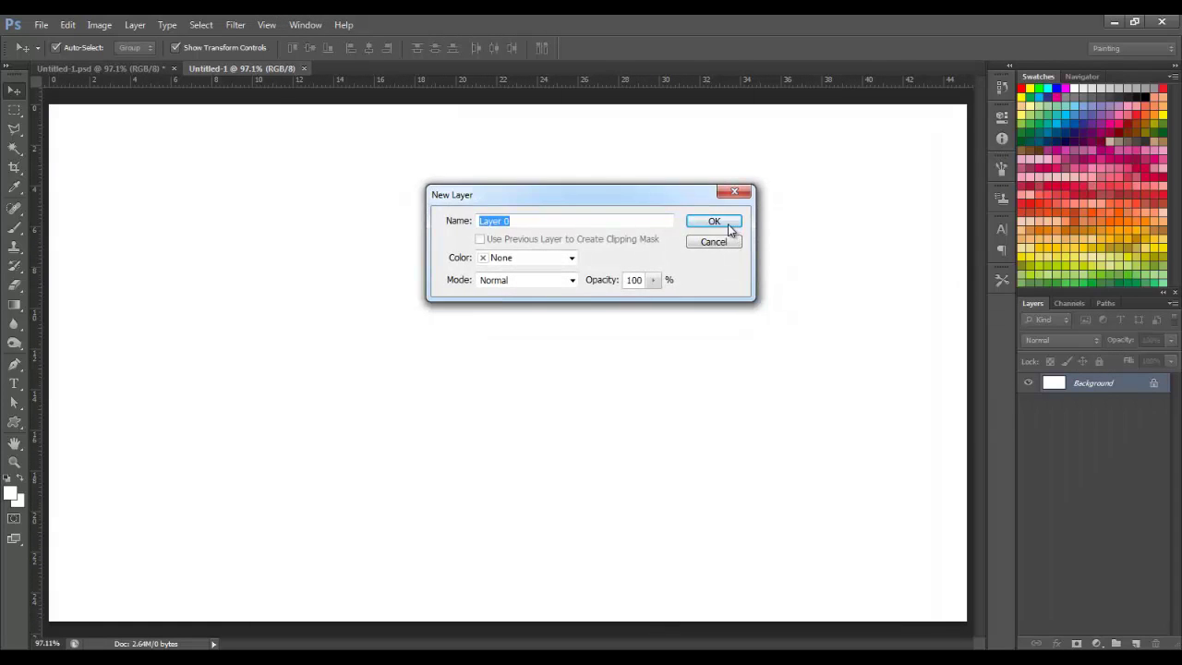
pyautogui.press('Return')
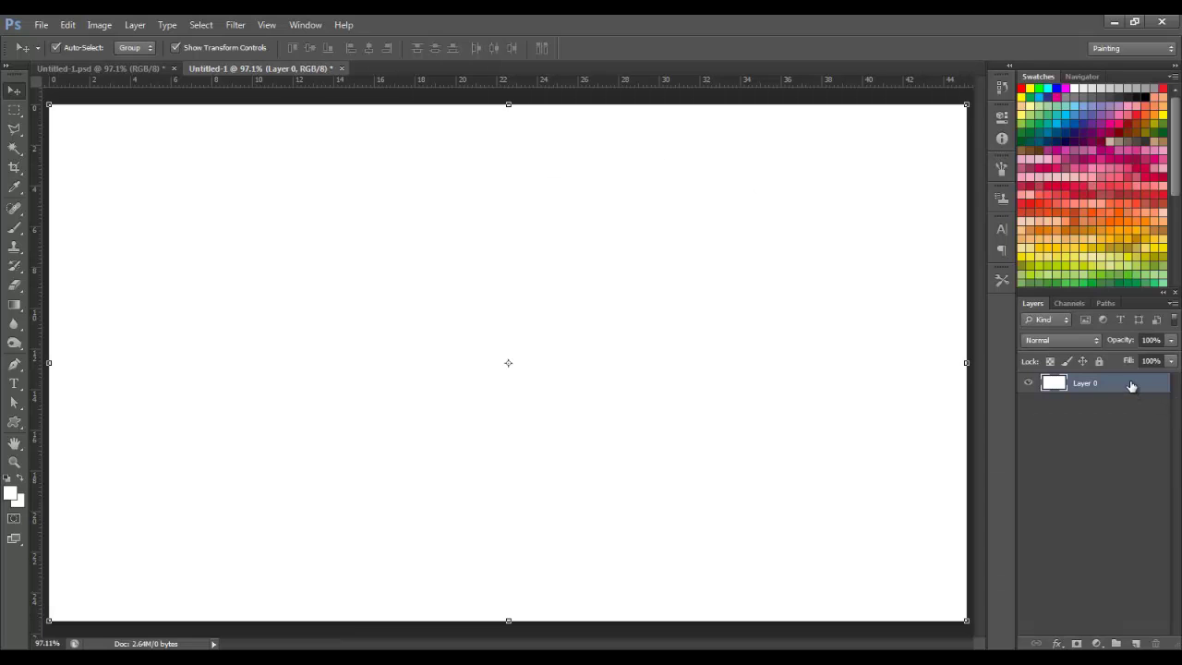
pyautogui.doubleClick(1131, 386)
# Add a gradient overlay to Layer 0 angled at about -177°.
pyautogui.click(815, 434)
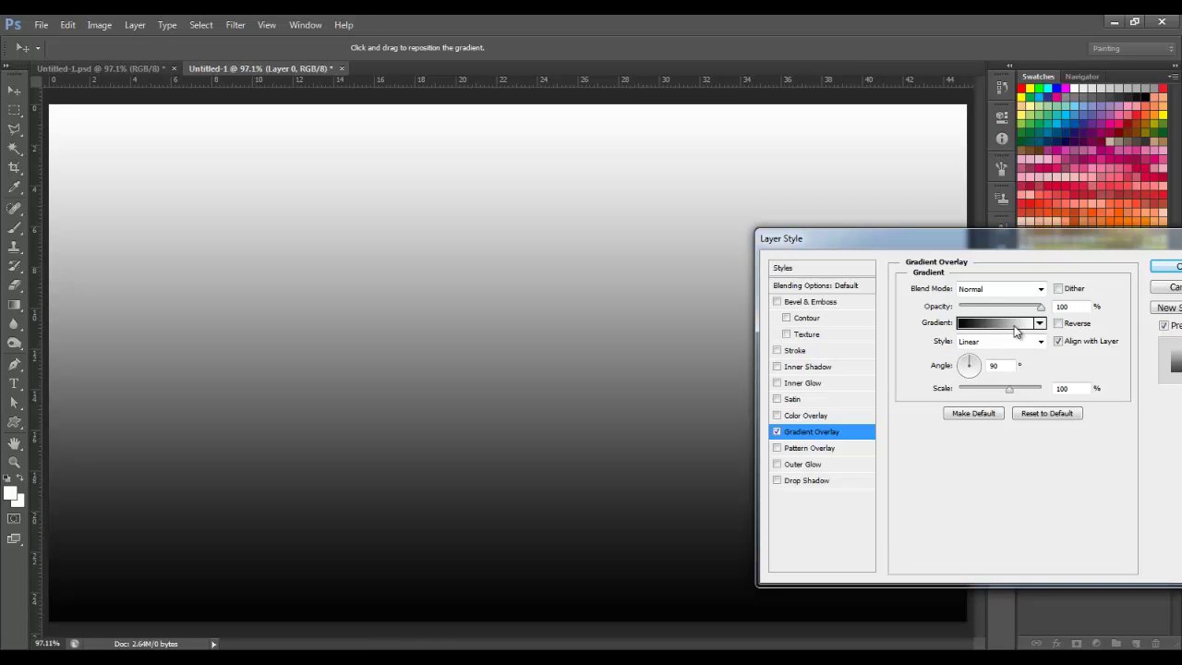
pyautogui.click(966, 366)
pyautogui.click(995, 368)
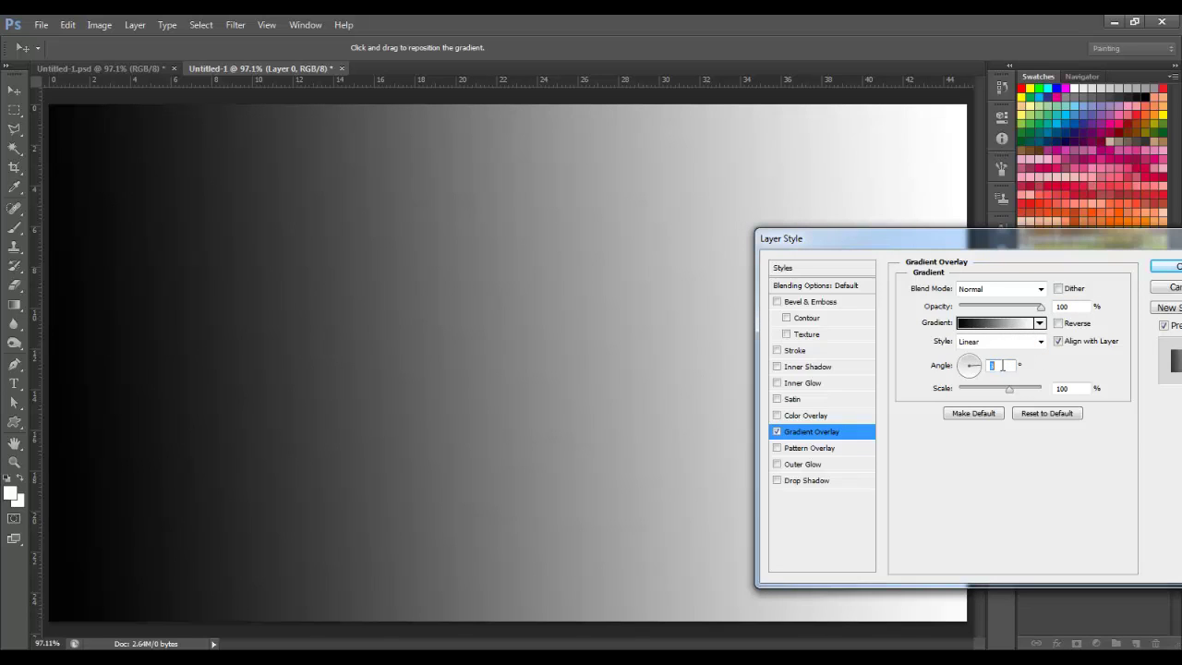
pyautogui.click(965, 366)
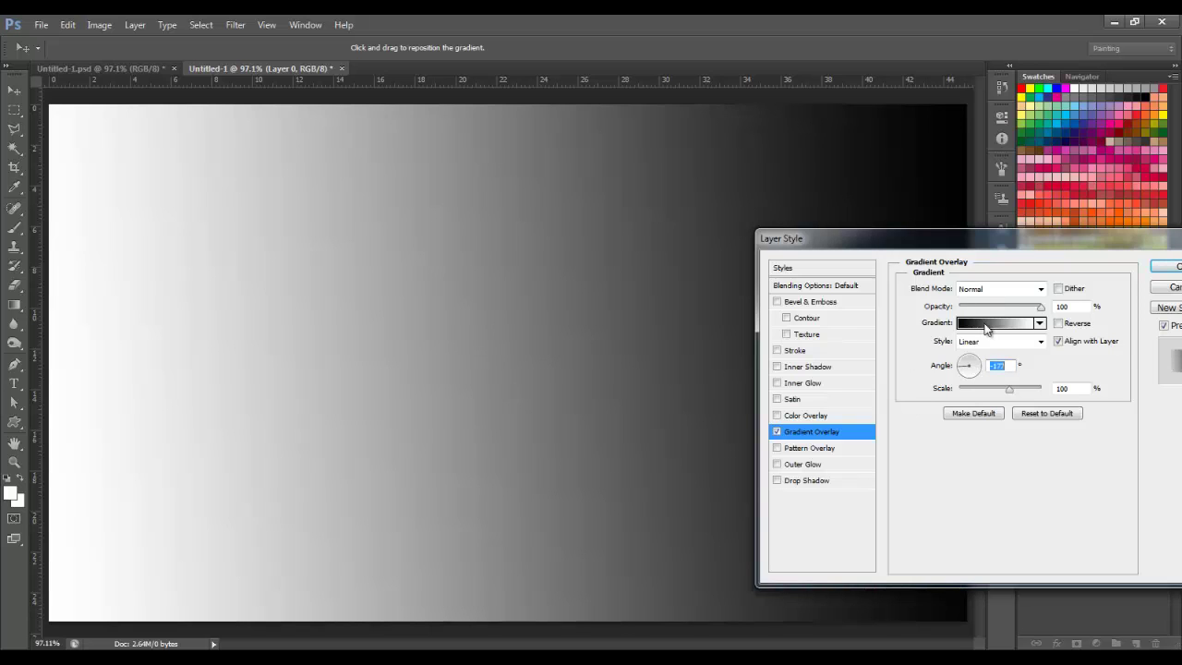
# Set the gradient's left stop to grey 677676.
pyautogui.click(988, 325)
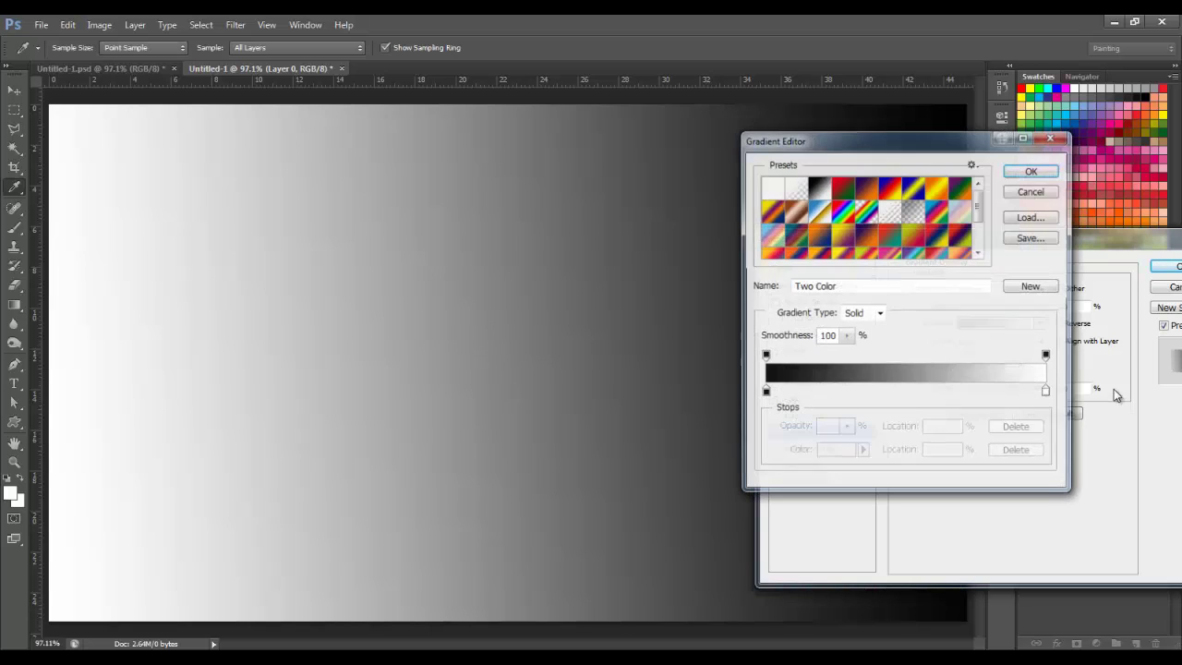
pyautogui.click(764, 395)
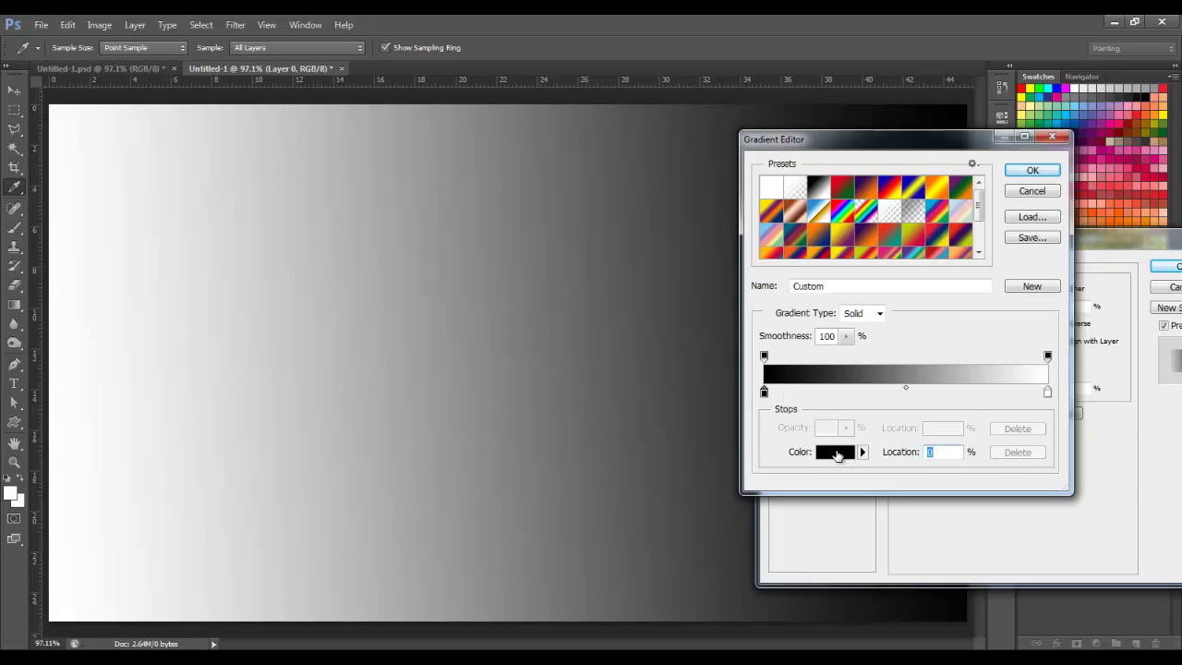
pyautogui.click(836, 453)
pyautogui.moveTo(820, 359); pyautogui.dragTo(763, 372)
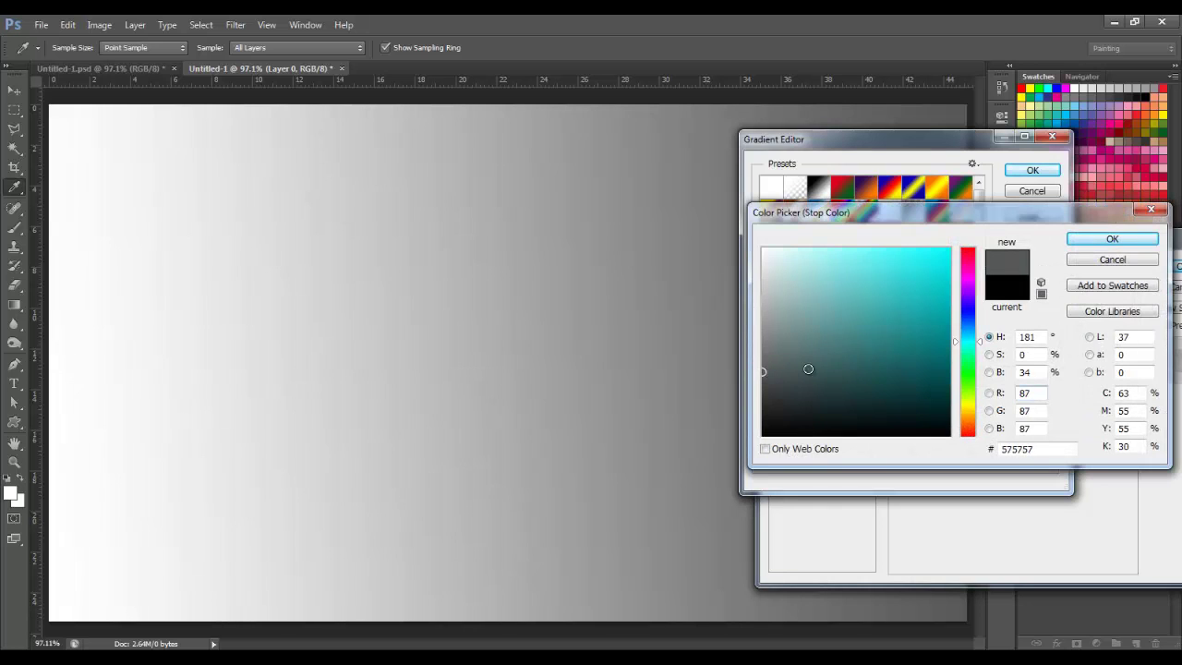
pyautogui.click(808, 370)
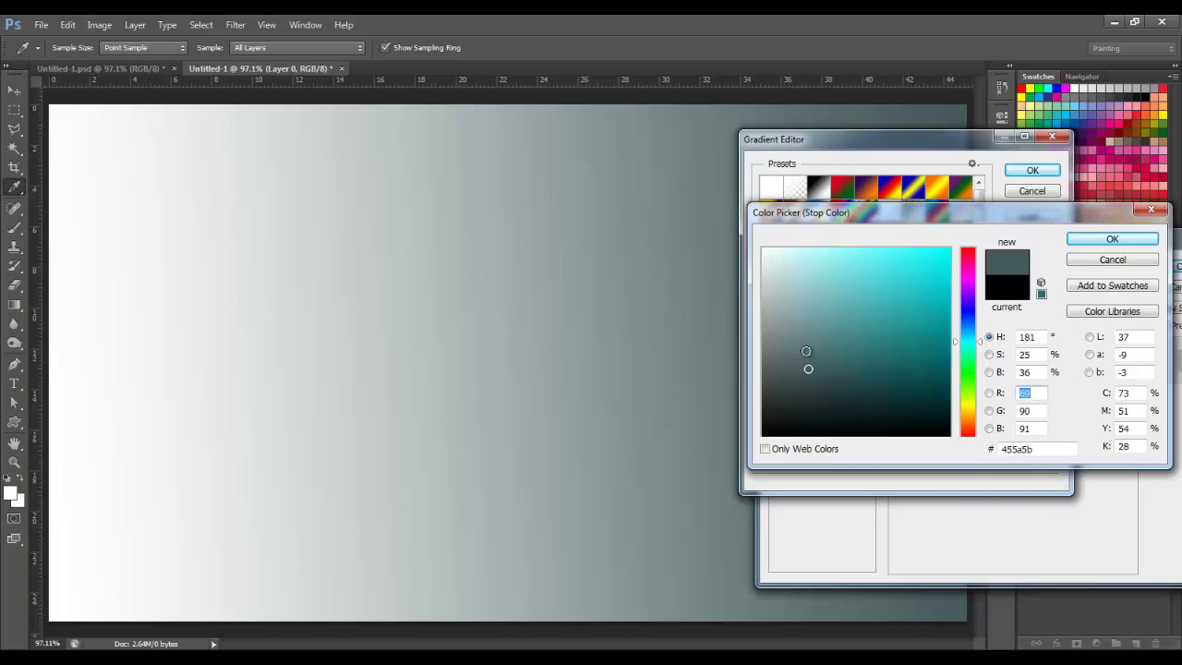
pyautogui.moveTo(807, 352); pyautogui.dragTo(786, 348)
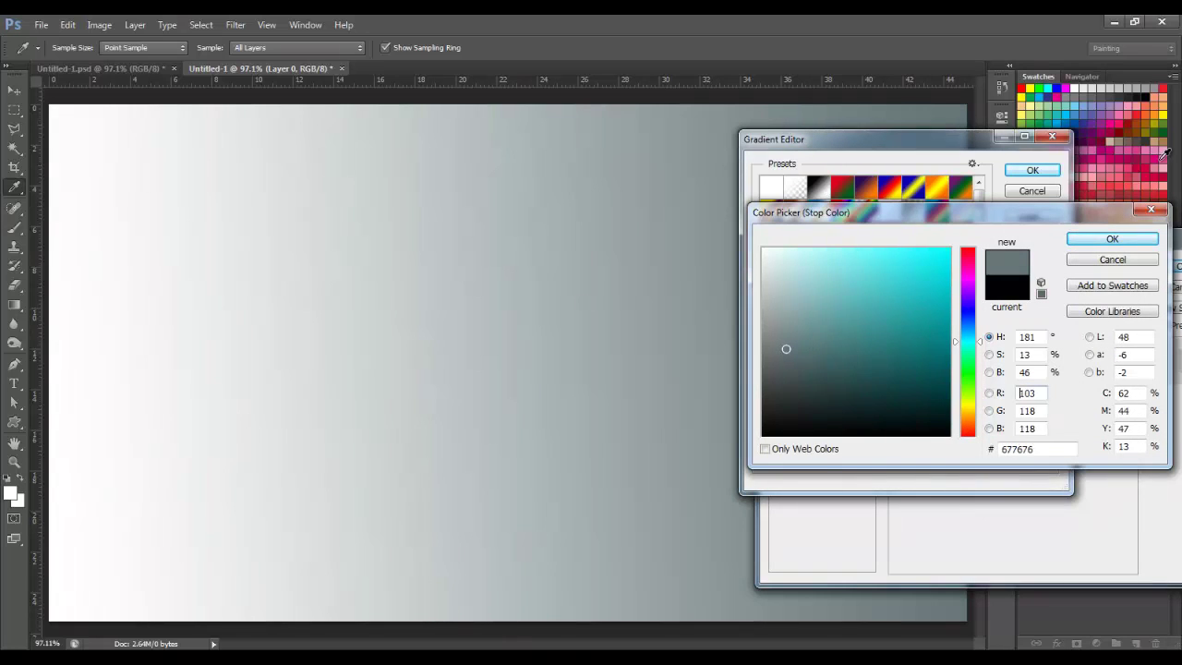
pyautogui.click(1111, 239)
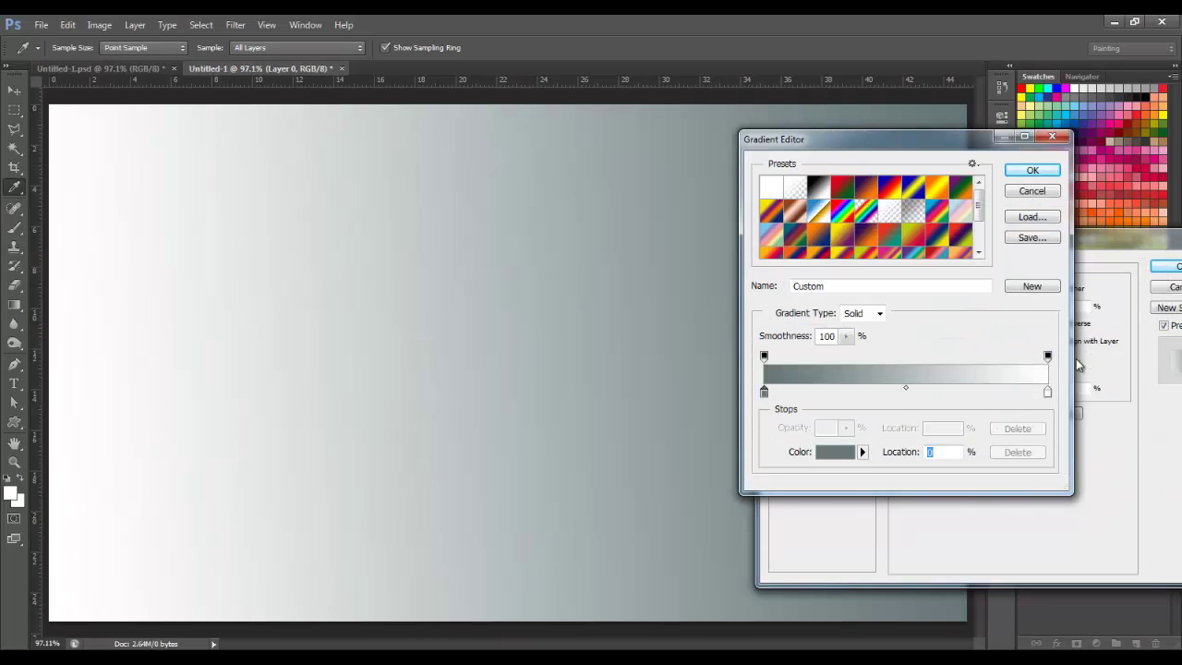
# Set the gradient's right stop to light grey c5c5c5.
pyautogui.click(1047, 393)
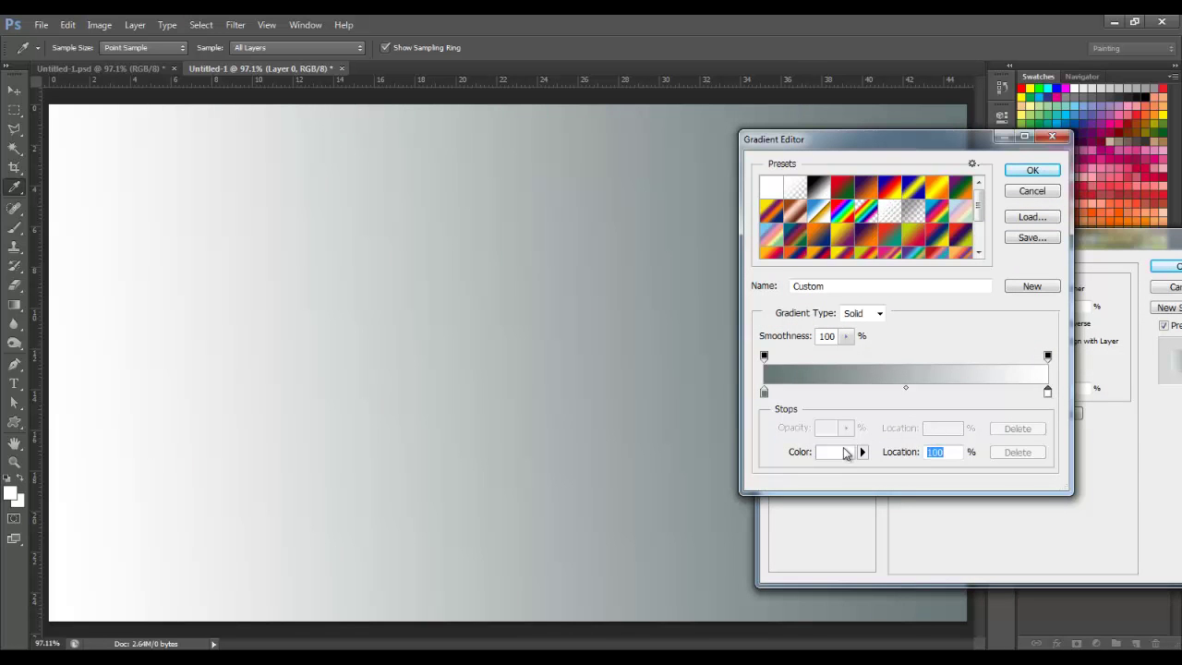
pyautogui.click(843, 453)
pyautogui.moveTo(727, 268); pyautogui.dragTo(727, 260)
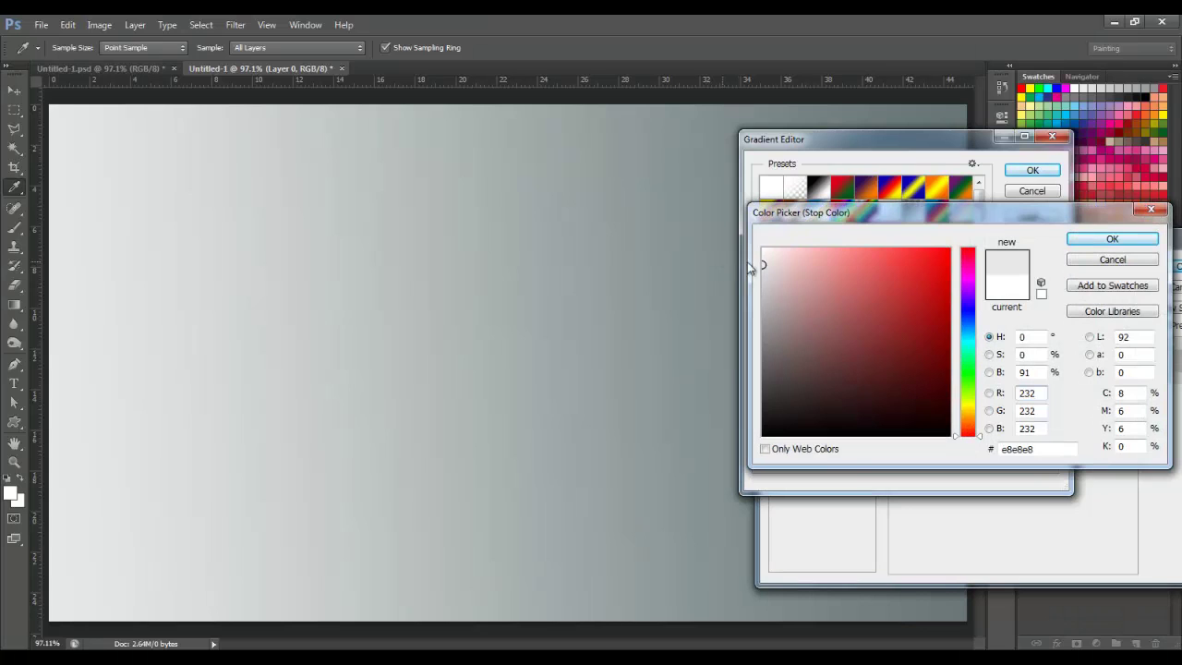
pyautogui.click(740, 277)
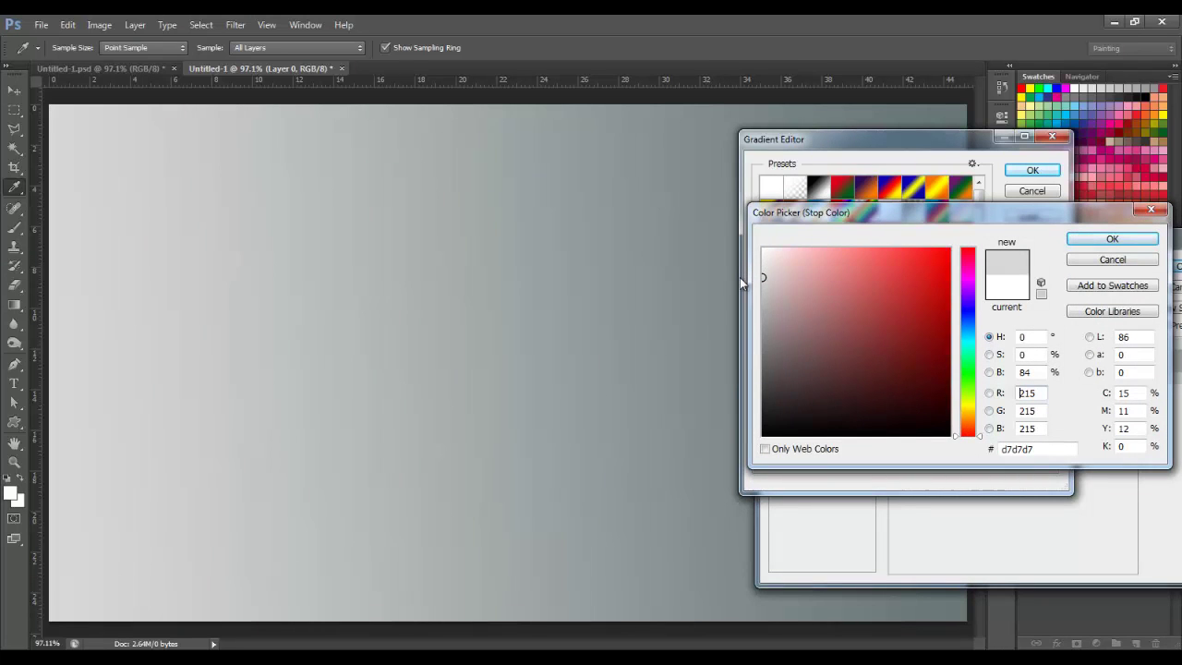
pyautogui.moveTo(741, 282); pyautogui.dragTo(744, 289)
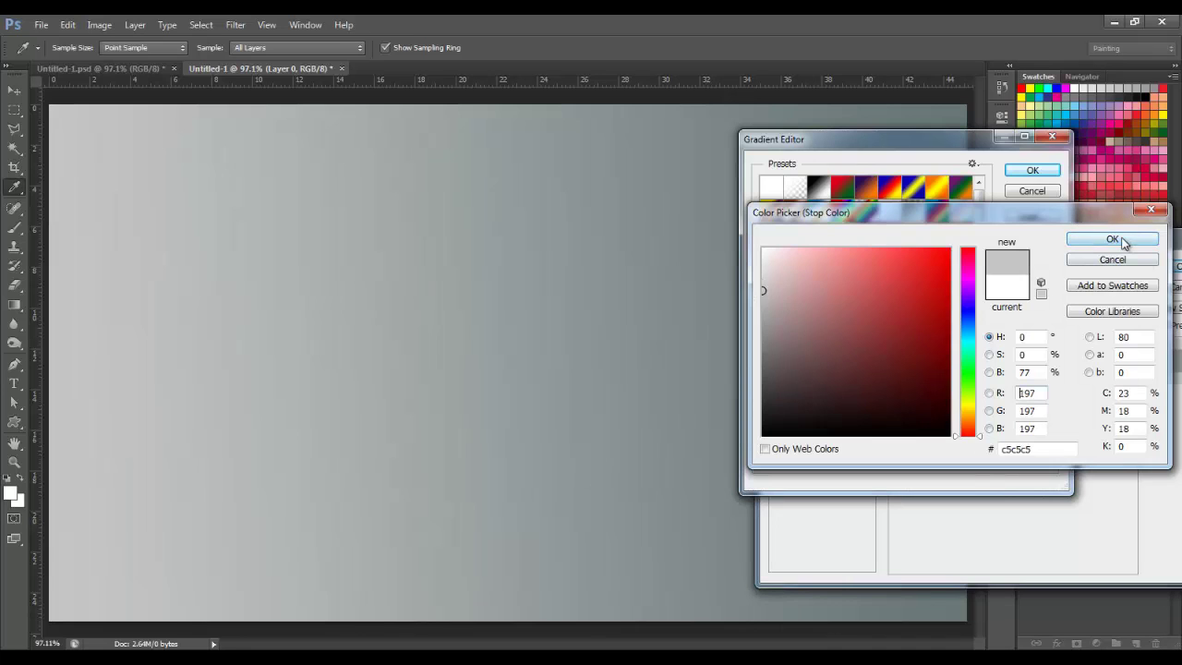
pyautogui.click(1113, 240)
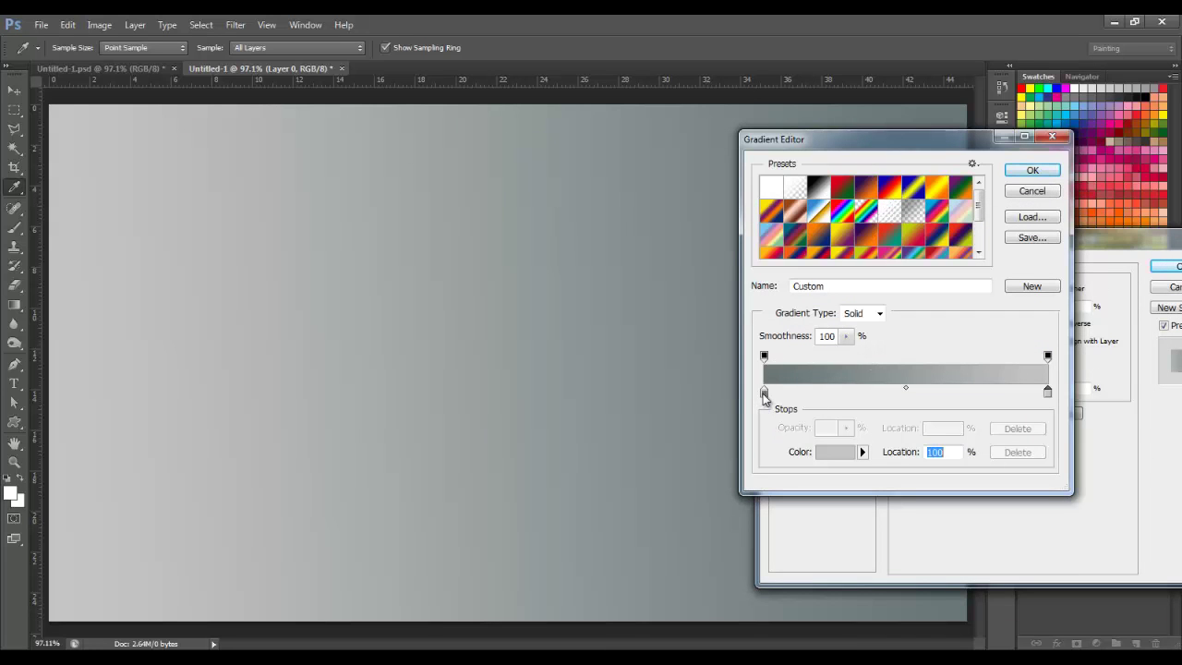
# Change the left stop to grey 899696 and apply the gradient overlay.
pyautogui.click(764, 393)
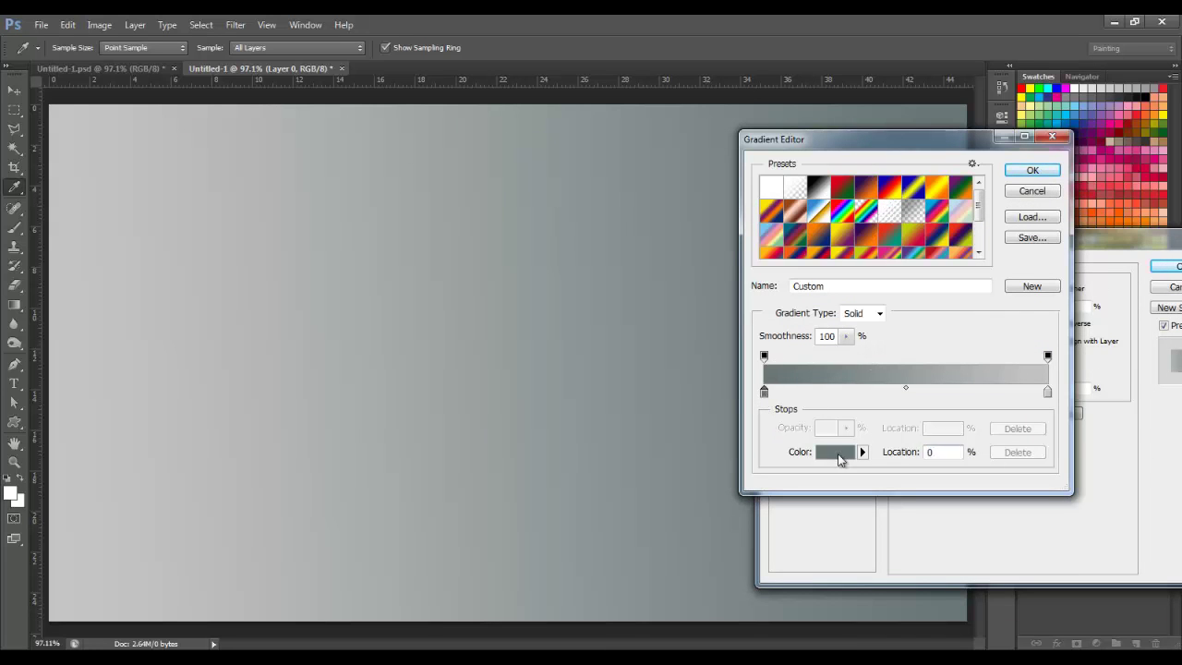
pyautogui.click(837, 452)
pyautogui.moveTo(793, 340); pyautogui.dragTo(777, 325)
pyautogui.click(1117, 239)
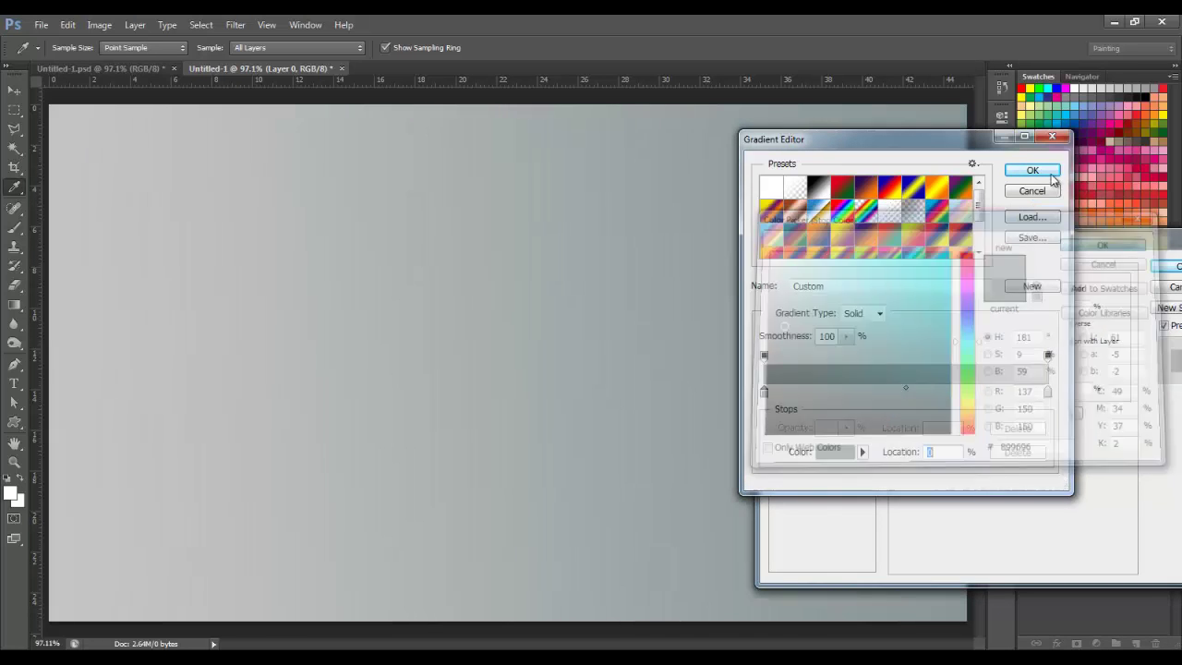
pyautogui.click(1044, 171)
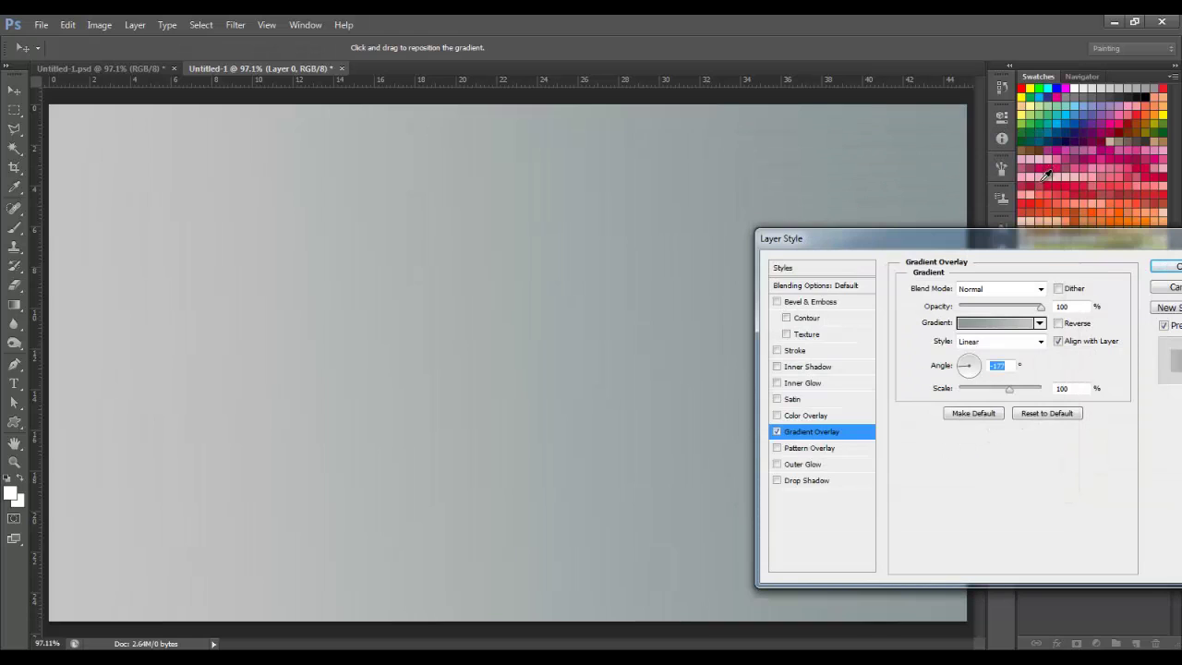
pyautogui.click(1177, 269)
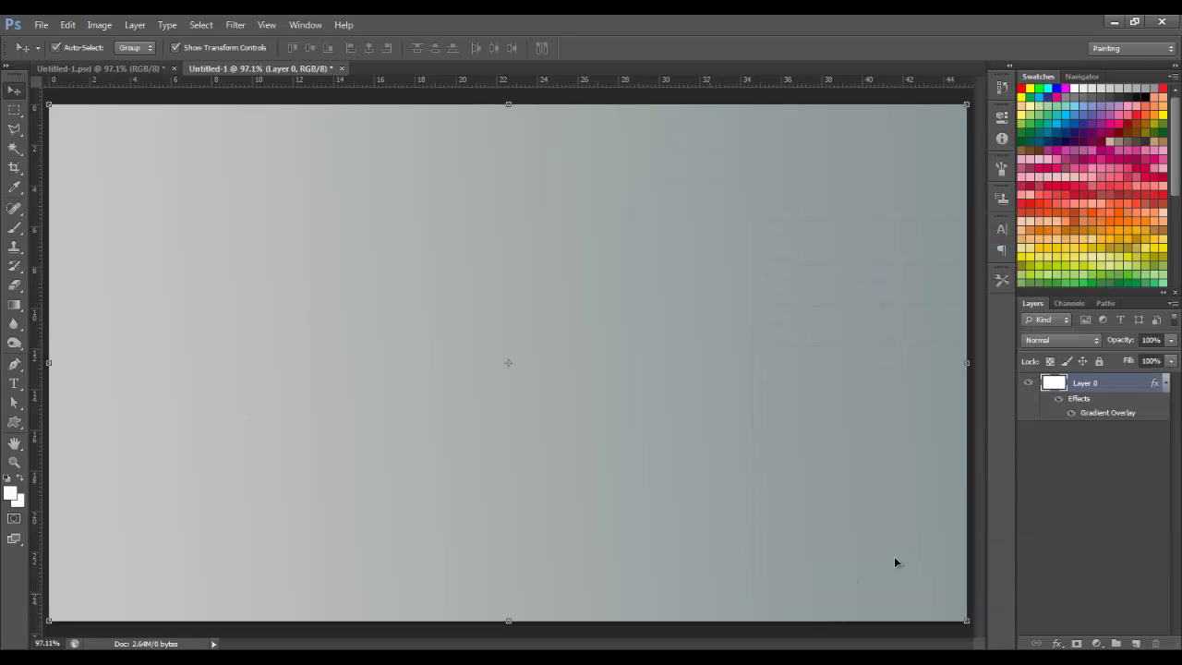
# Lock Layer 0, then draw a 214 × 214 px white circle, Ellipse 1, at left.
pyautogui.click(1166, 384)
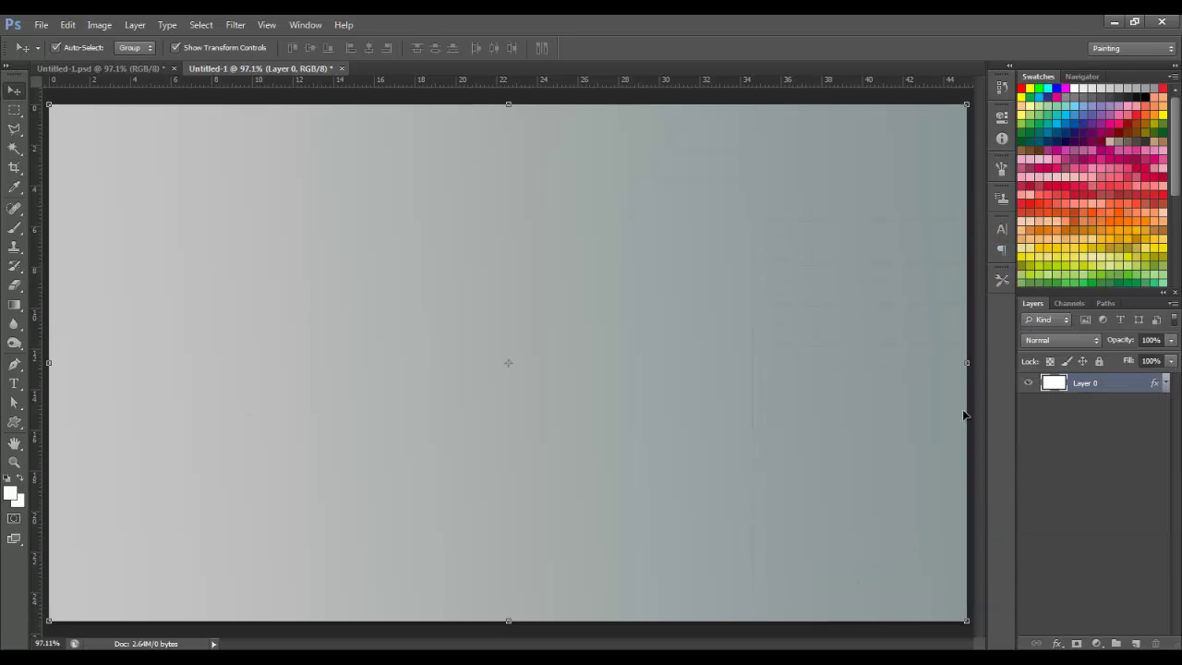
pyautogui.click(1098, 361)
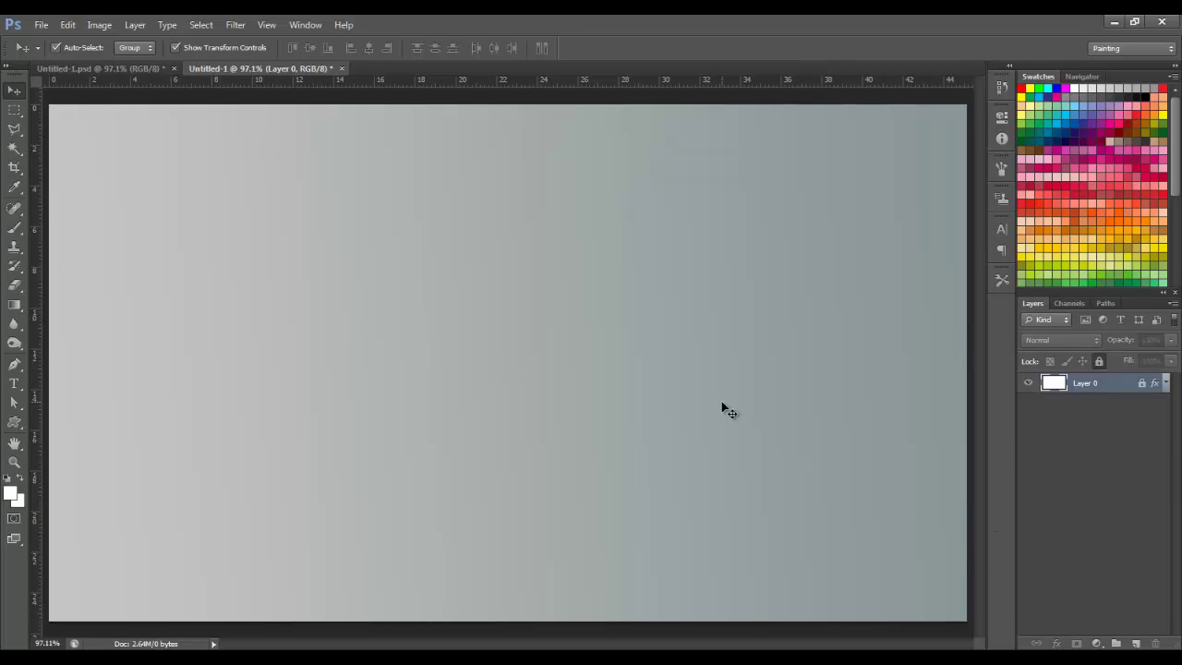
pyautogui.click(14, 422)
pyautogui.click(78, 447)
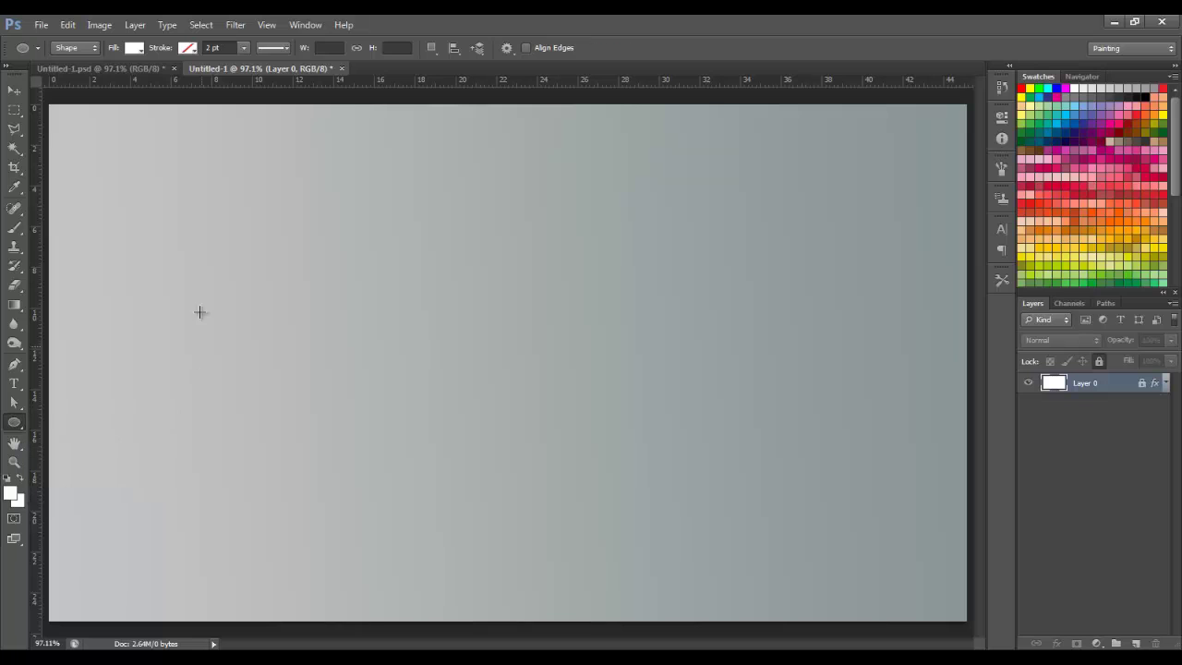
pyautogui.moveTo(164, 265); pyautogui.dragTo(337, 415)
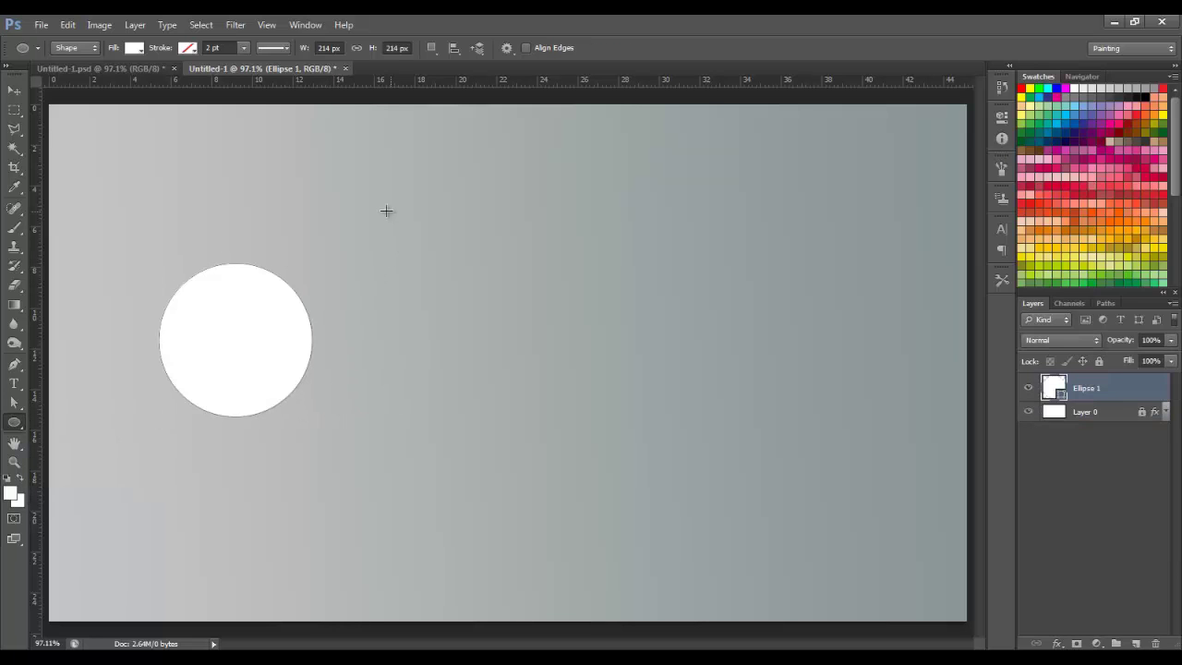
pyautogui.click(13, 91)
pyautogui.moveTo(263, 315); pyautogui.dragTo(278, 287)
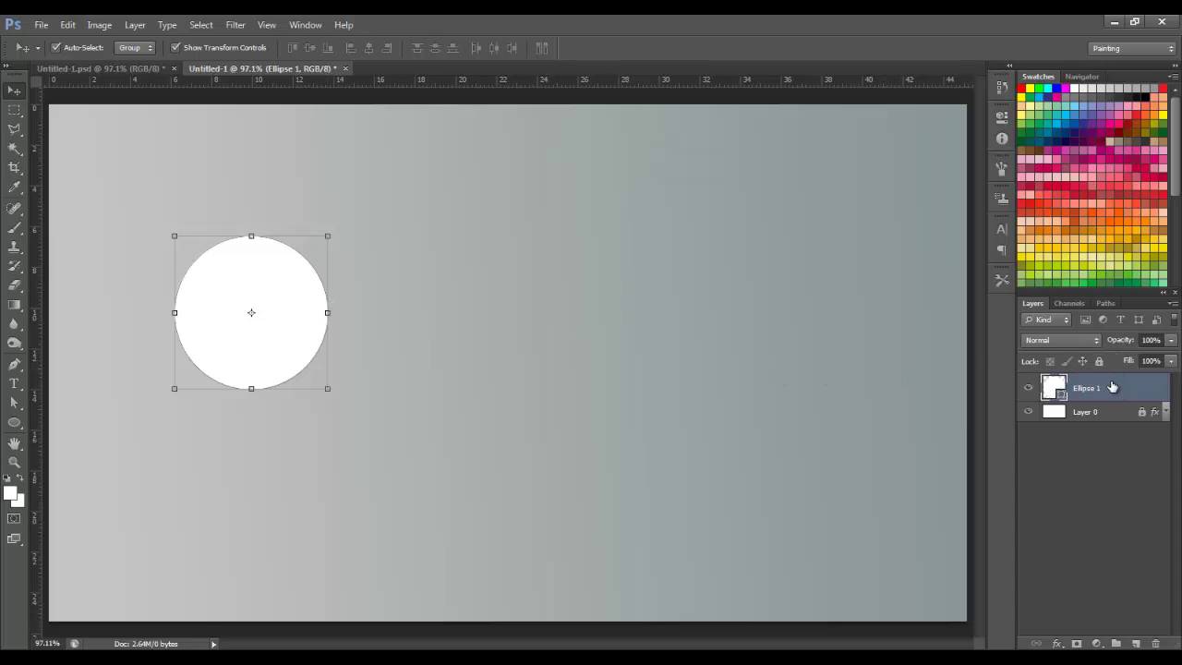
# Duplicate the circle as Ellipse 1 copy and enlarge the copy slightly.
pyautogui.click(167, 25)
pyautogui.click(163, 25)
pyautogui.click(135, 25)
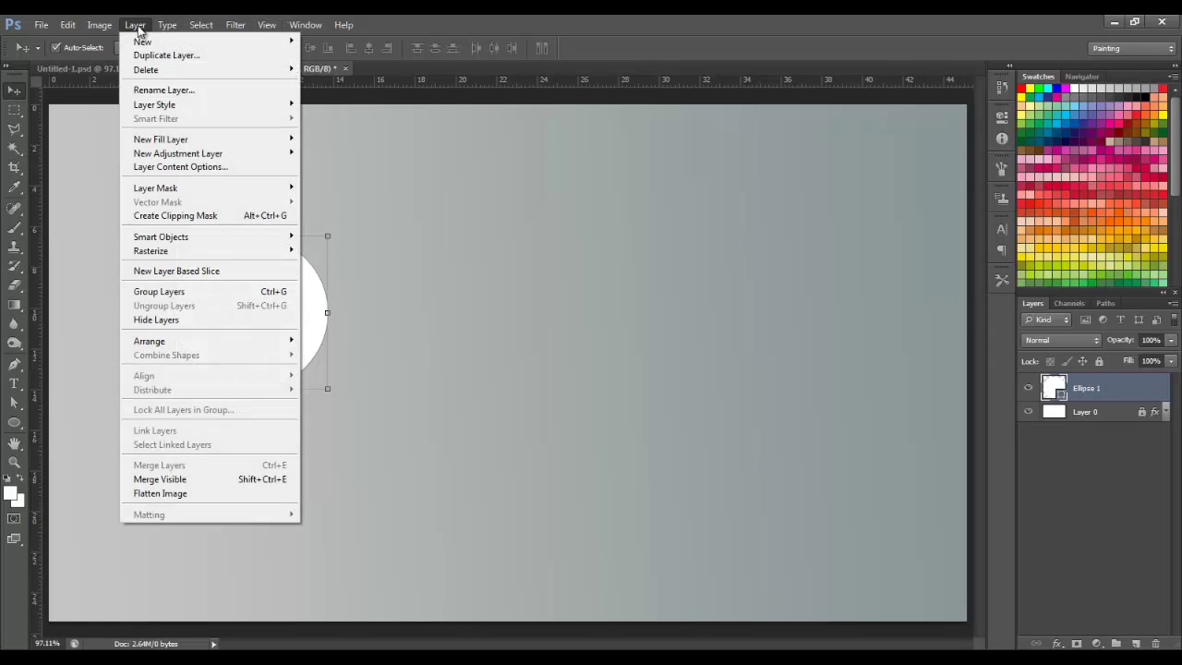
pyautogui.moveTo(144, 41)
pyautogui.click(457, 102)
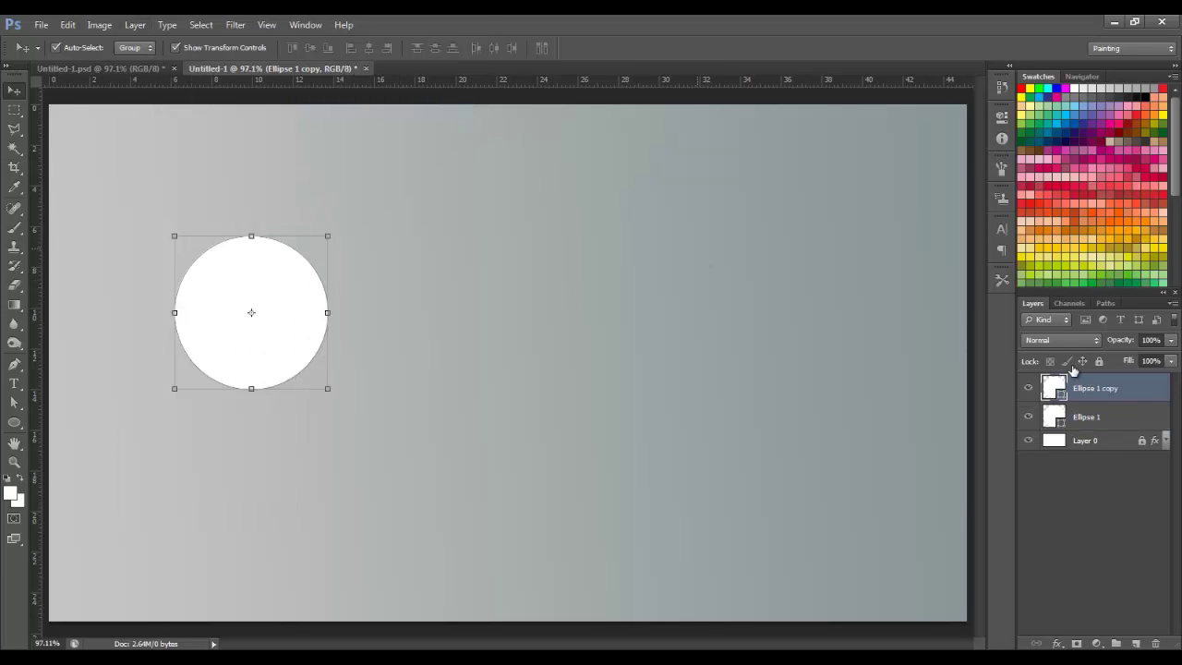
pyautogui.click(1093, 420)
pyautogui.click(1101, 391)
pyautogui.hotkey('ctrl', 't')
pyautogui.moveTo(336, 231); pyautogui.dragTo(342, 225)
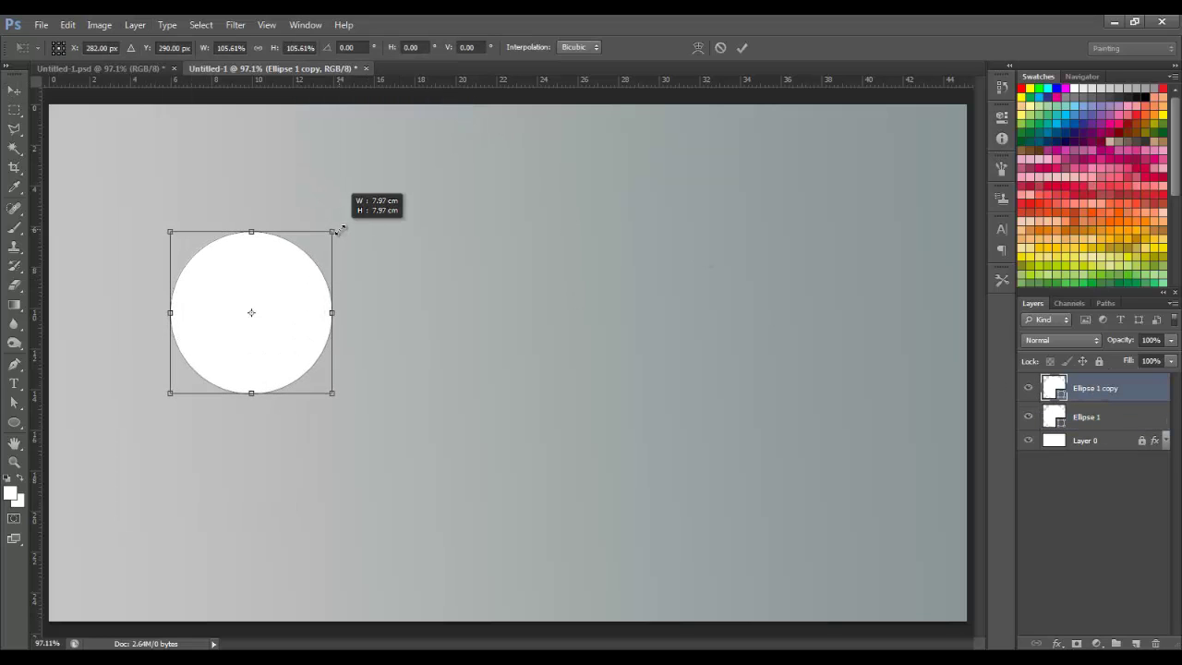
pyautogui.click(744, 47)
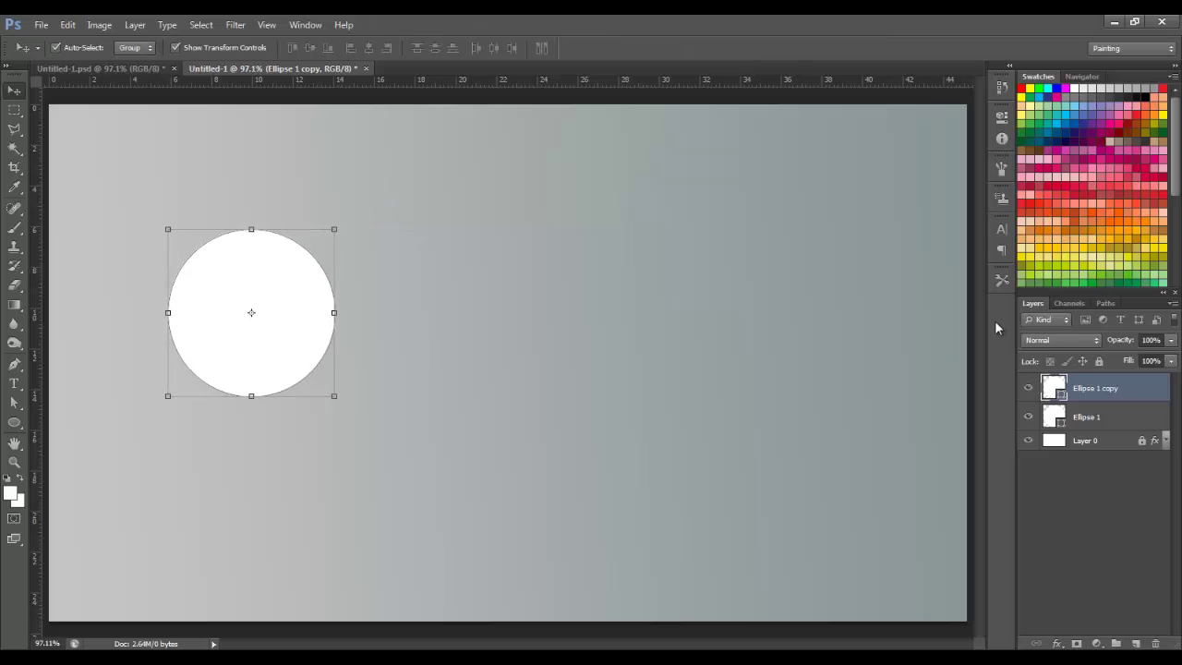
# Fill the circle copy with dark grey 2f2f2f.
pyautogui.doubleClick(1061, 395)
pyautogui.click(762, 402)
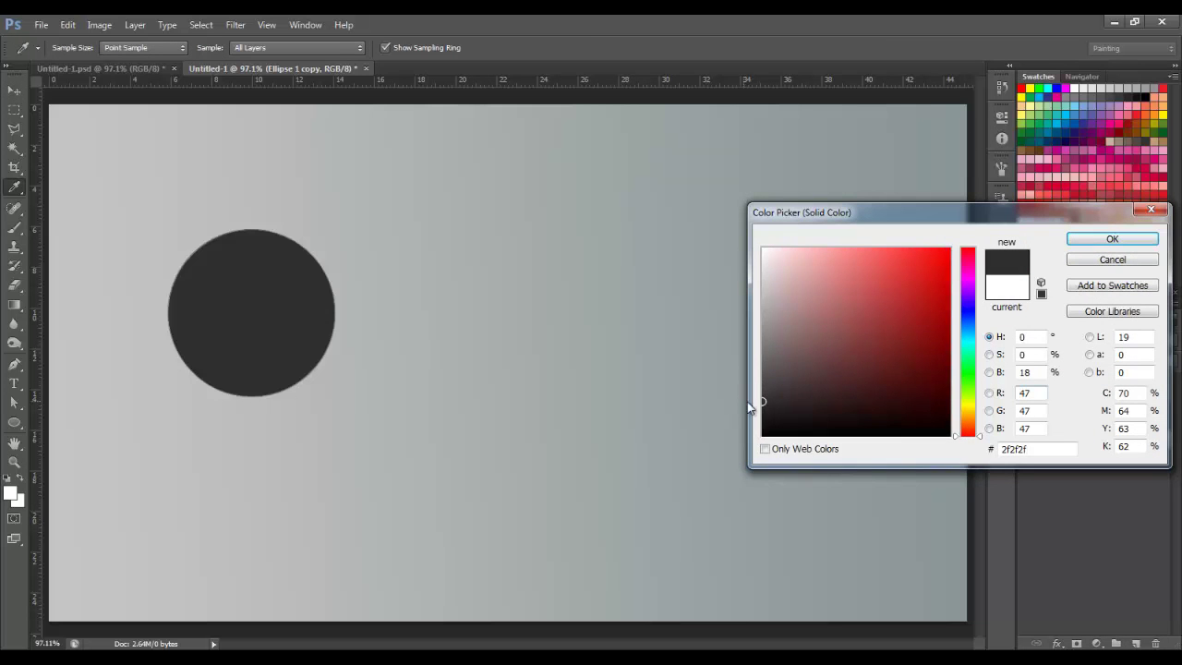
pyautogui.click(1089, 241)
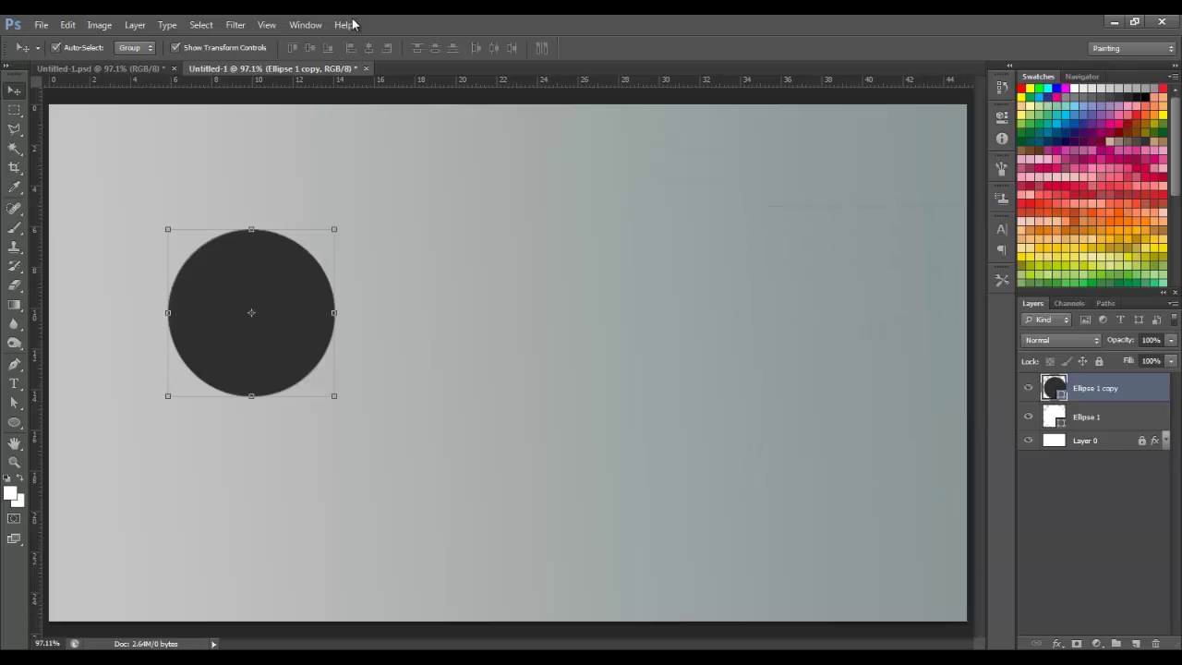
# Rasterize the grey copy and apply a Gaussian Blur to it.
pyautogui.click(236, 25)
pyautogui.moveTo(243, 174)
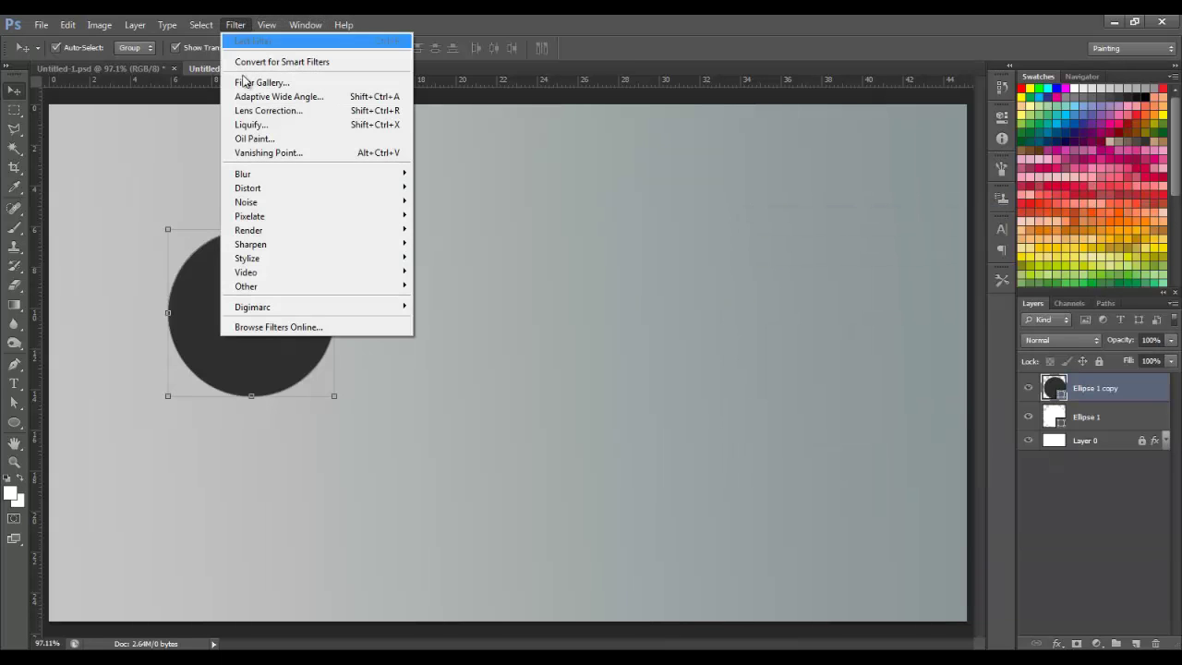
pyautogui.click(451, 280)
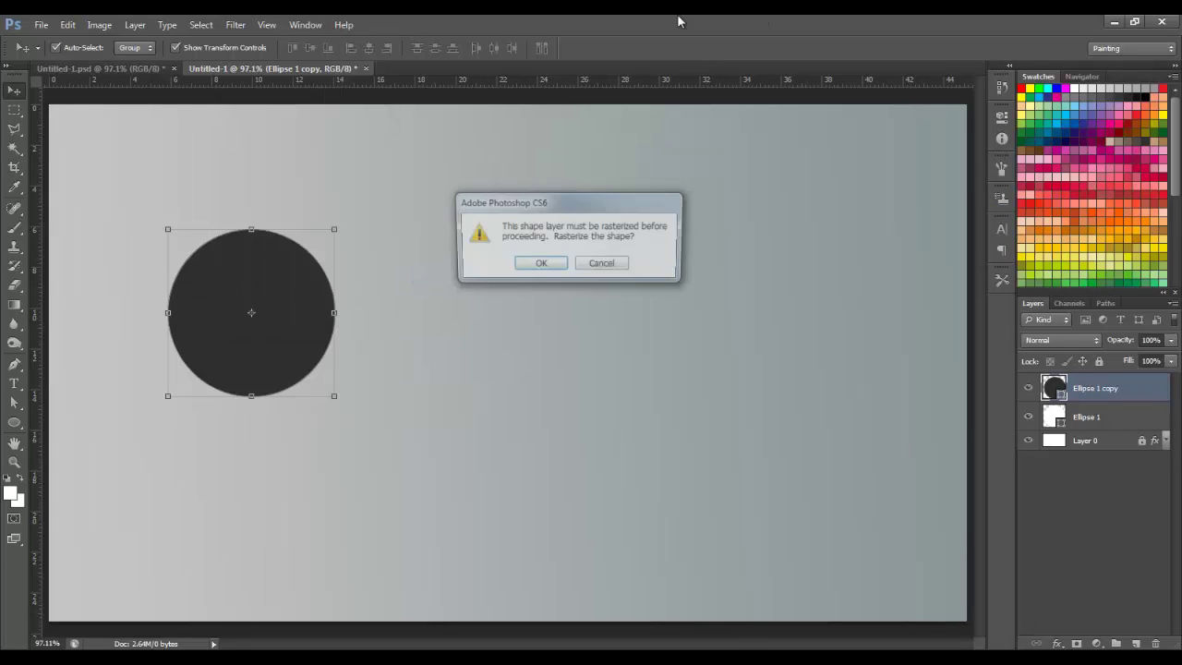
pyautogui.click(545, 265)
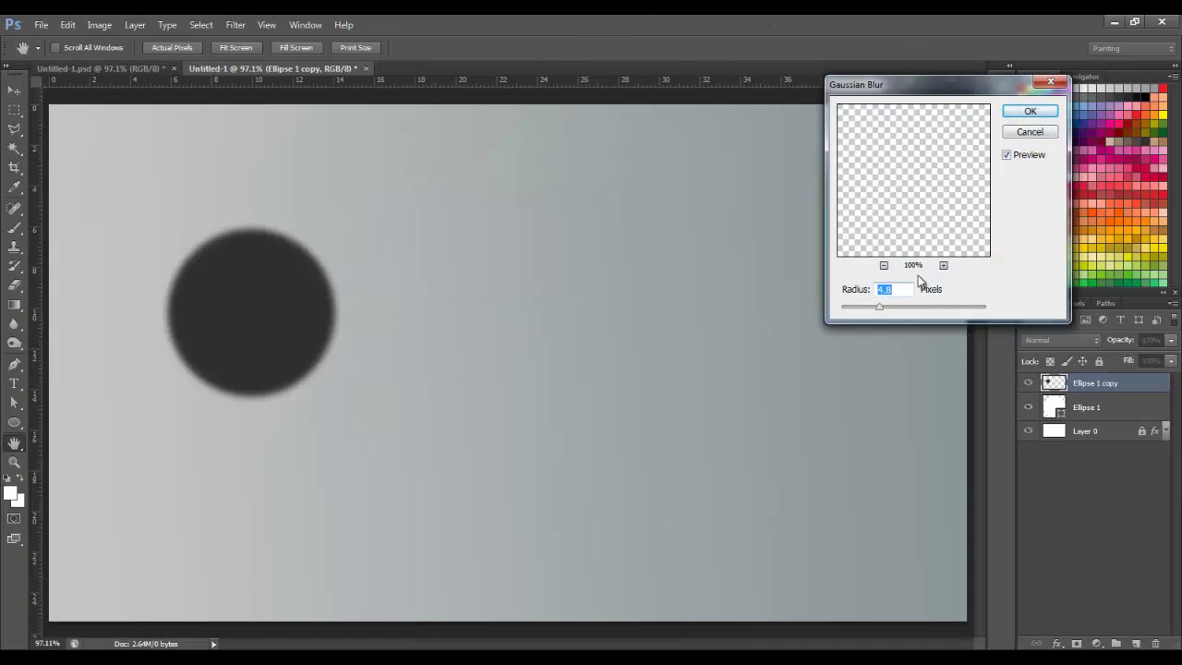
pyautogui.click(1032, 112)
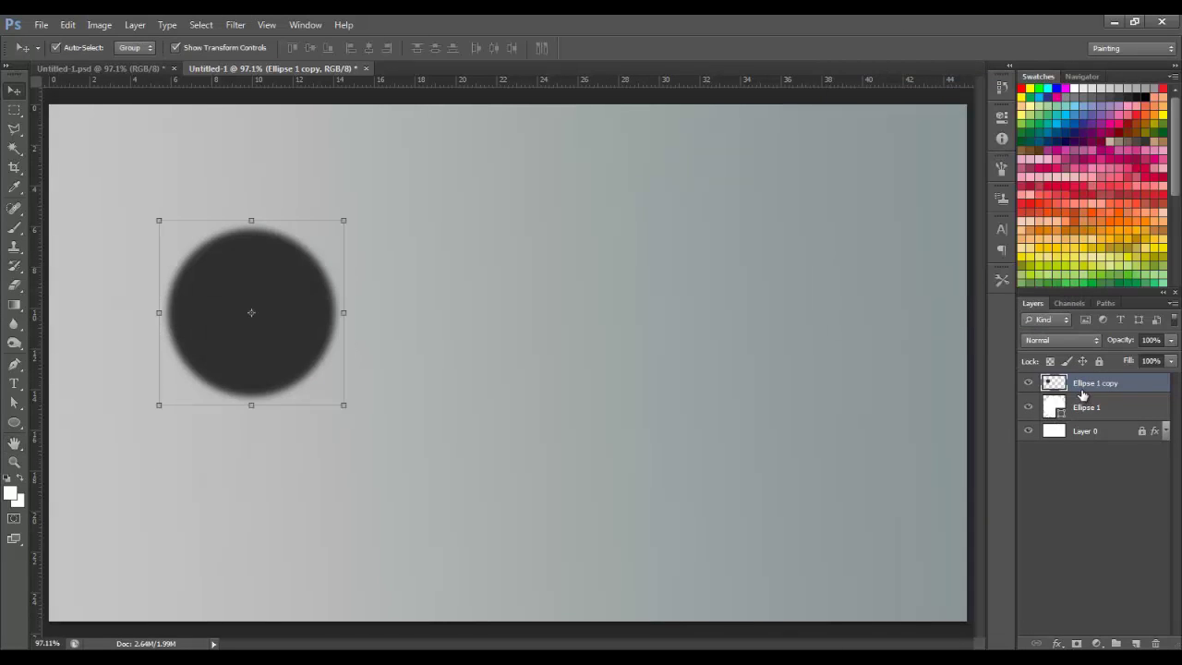
# Move the blurred copy beneath Ellipse 1 and set its opacity to 37%.
pyautogui.moveTo(1083, 396); pyautogui.dragTo(1088, 421)
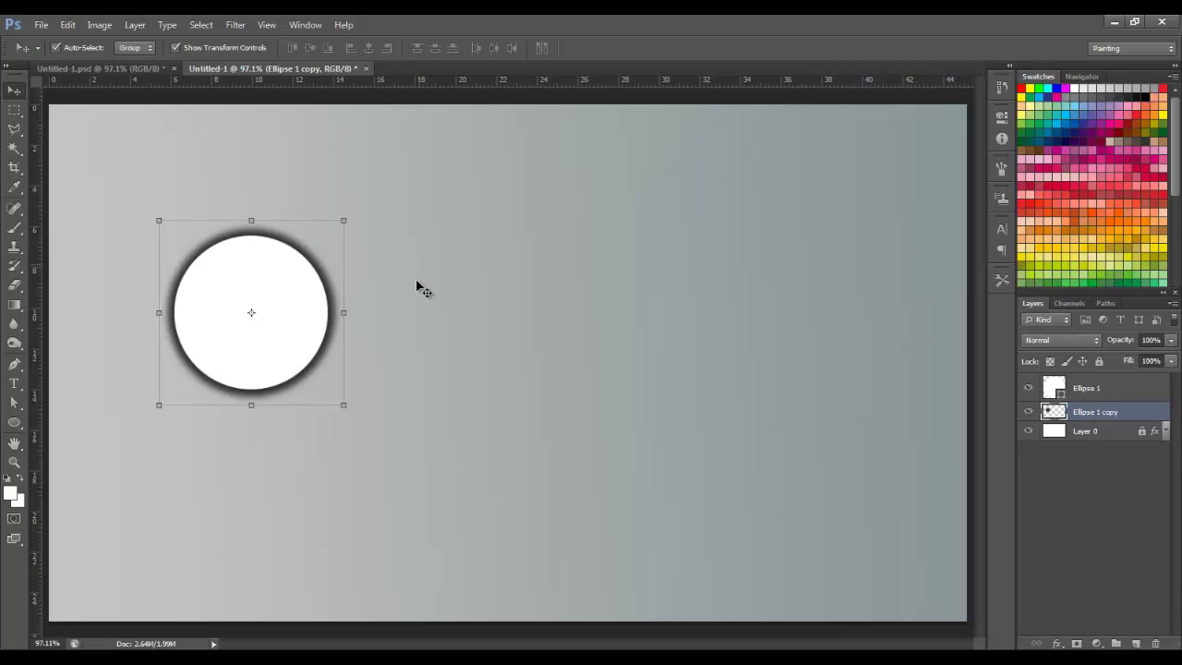
pyautogui.click(1171, 344)
pyautogui.moveTo(1169, 358); pyautogui.dragTo(1127, 368)
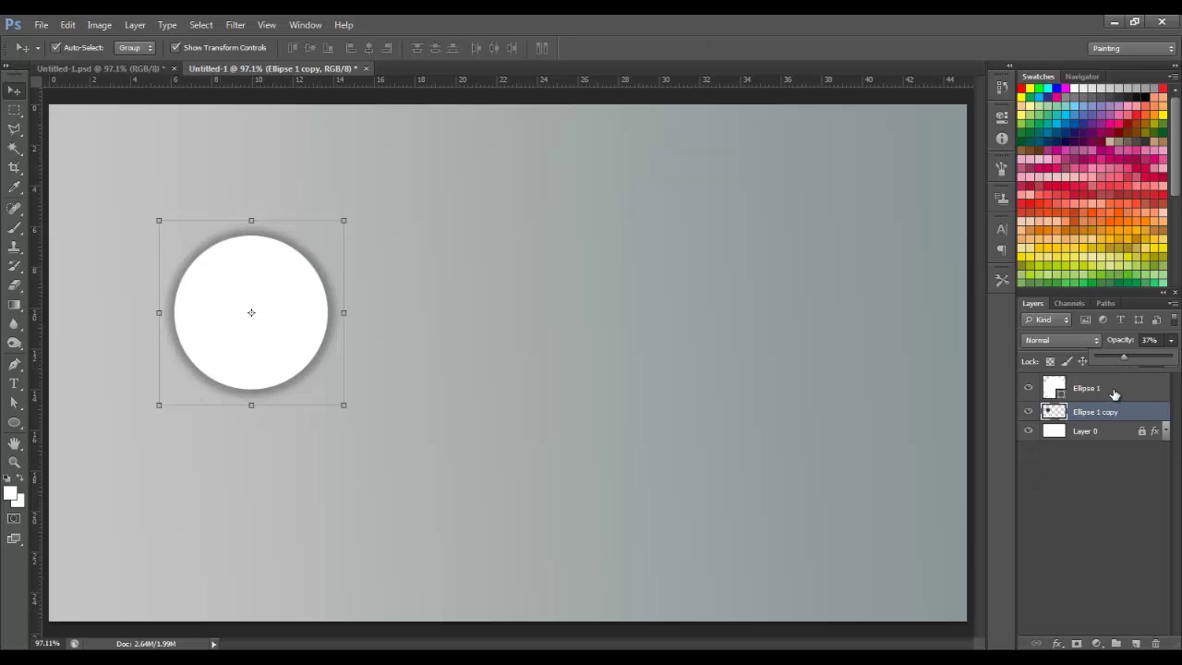
# Rasterize the white Ellipse 1 layer and deselect all layers.
pyautogui.click(1114, 395)
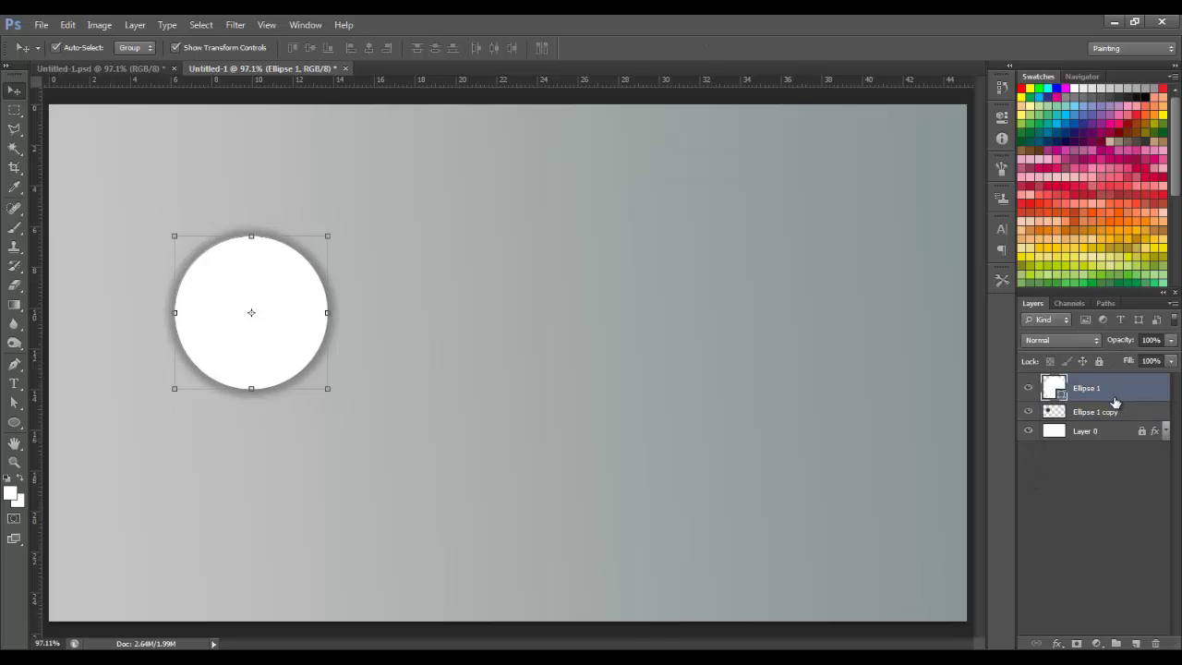
pyautogui.click(1114, 412)
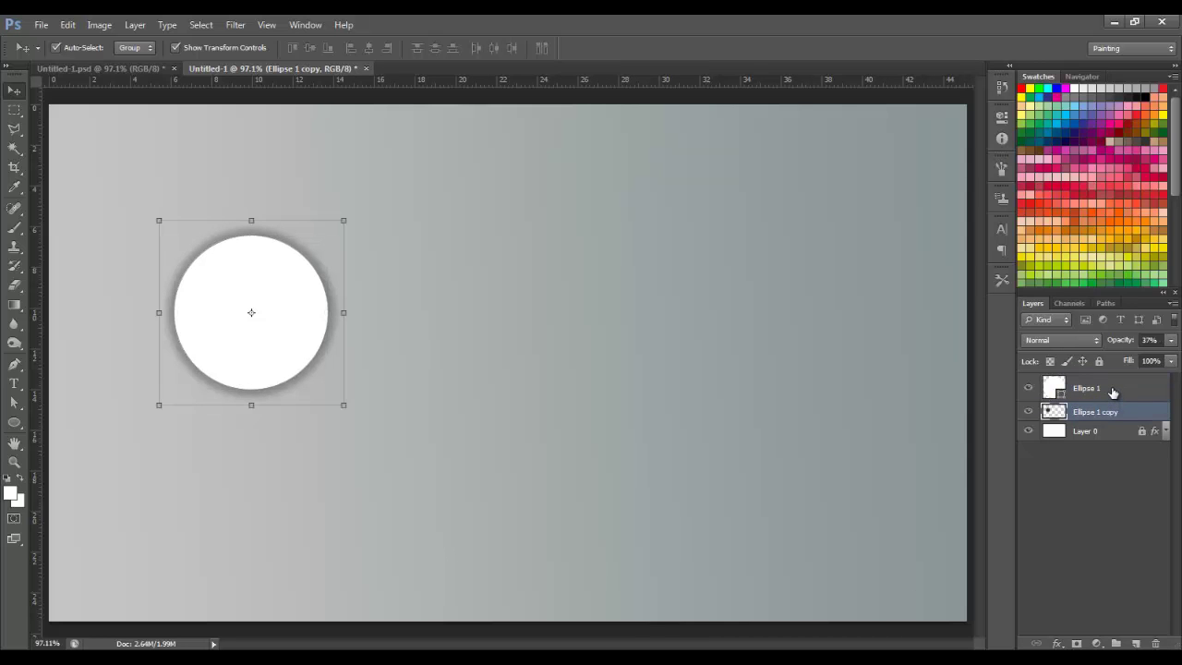
pyautogui.click(1112, 393)
pyautogui.rightClick(1111, 394)
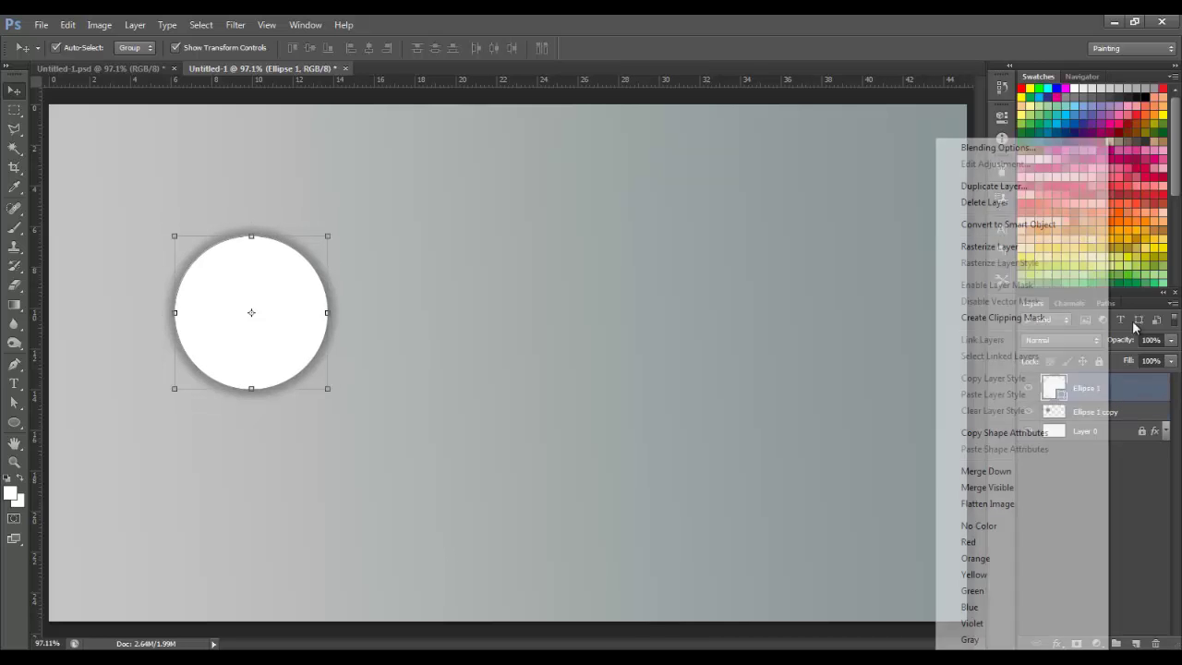
pyautogui.click(1016, 250)
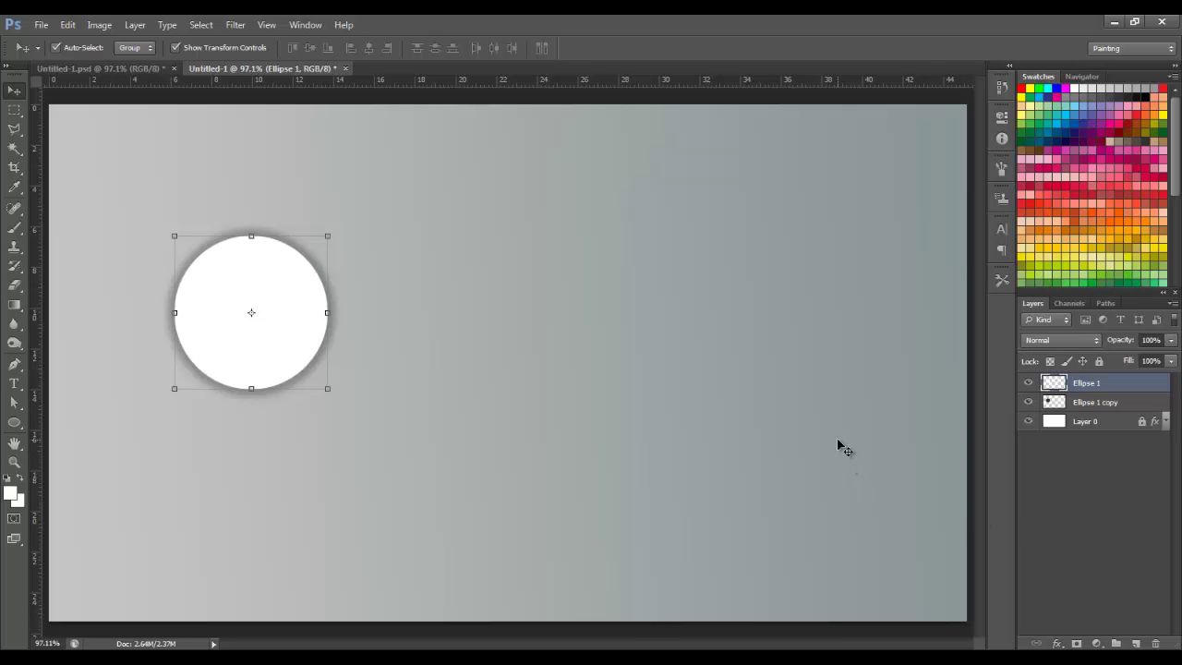
pyautogui.click(1085, 487)
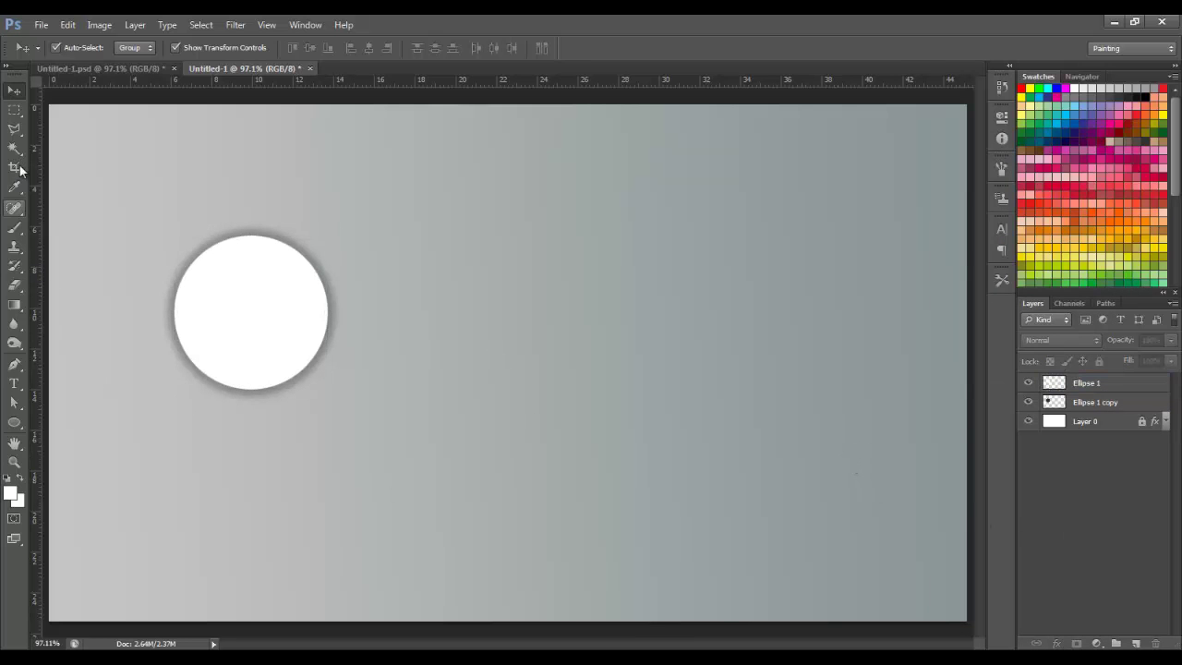
# Marquee-select a rectangle over the circle's lower half, nudged slightly down.
pyautogui.click(14, 110)
pyautogui.moveTo(119, 307); pyautogui.dragTo(397, 489)
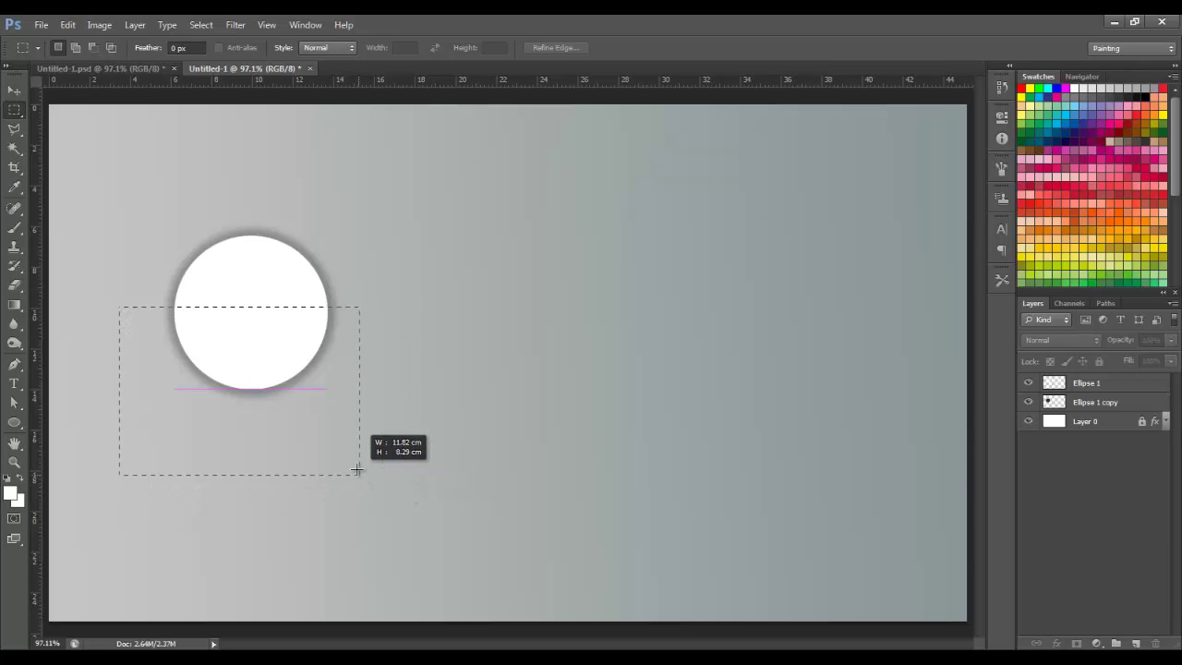
pyautogui.moveTo(397, 490); pyautogui.dragTo(359, 470)
pyautogui.press('Down')
pyautogui.press('Down')
pyautogui.press('Down')
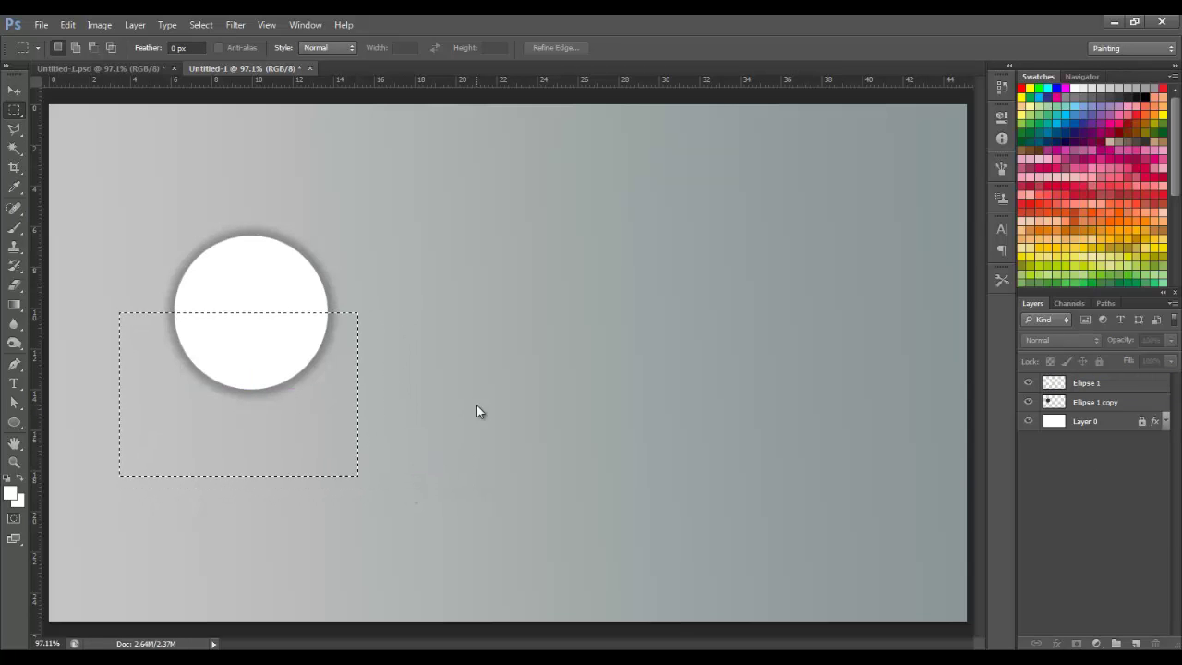
pyautogui.press('Down')
pyautogui.press('Down')
pyautogui.press('Down')
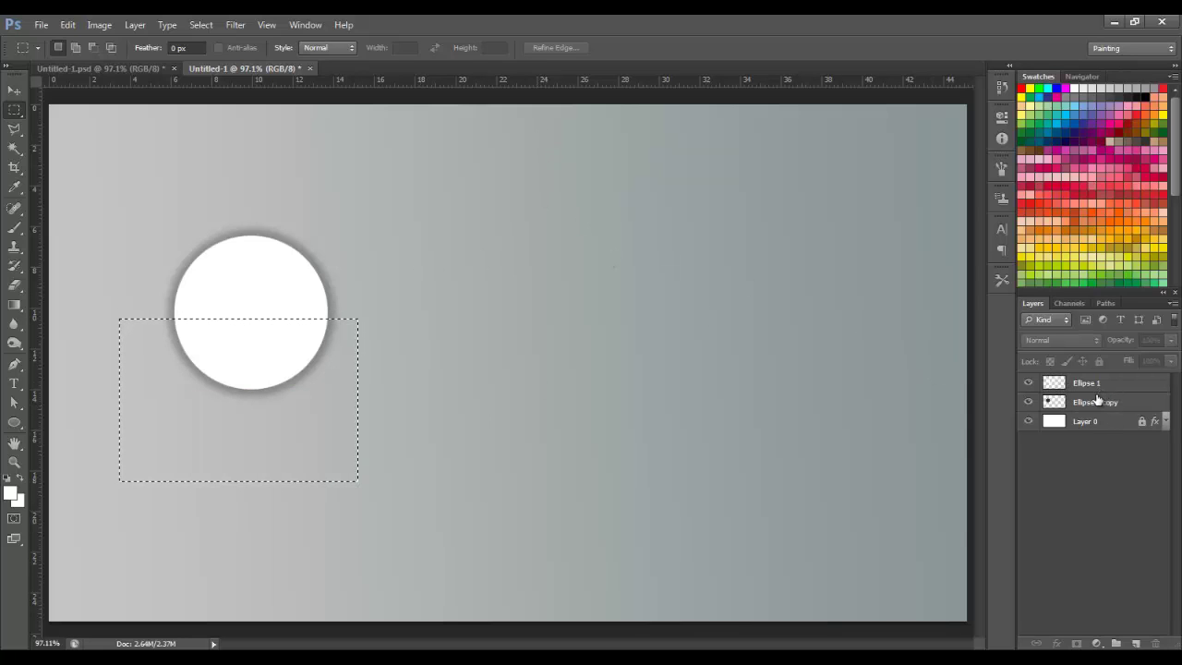
# Delete the selected lower half from Ellipse 1 and its shadow, then deselect.
pyautogui.click(1107, 389)
pyautogui.press('Delete')
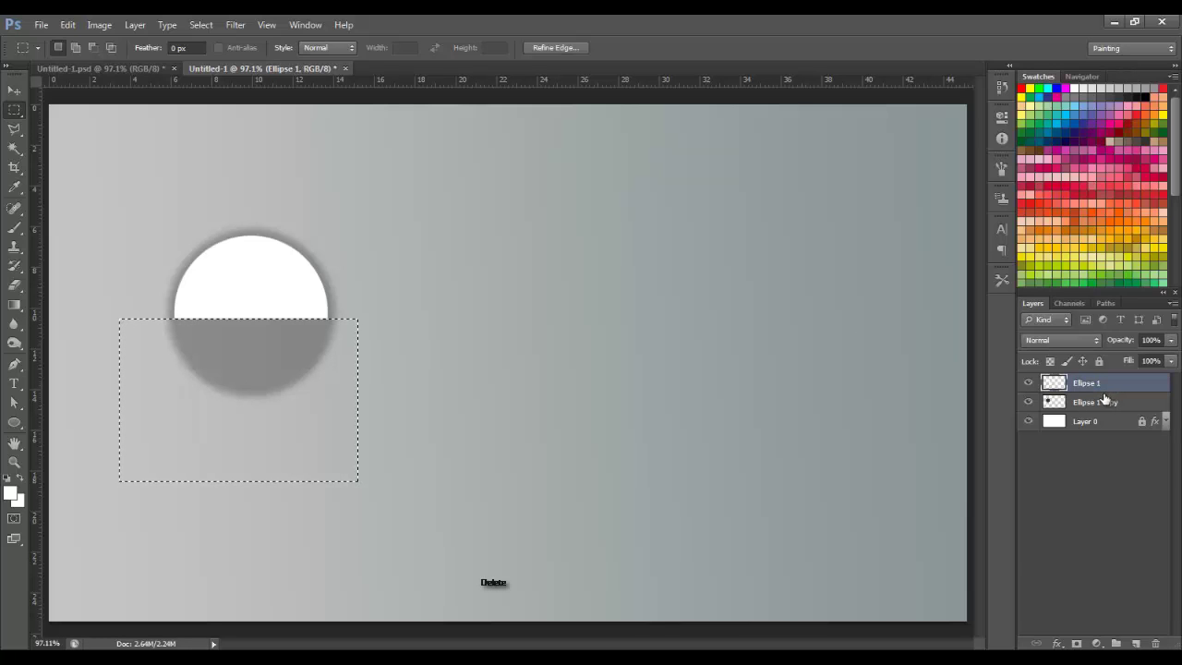
pyautogui.click(1095, 402)
pyautogui.press('Delete')
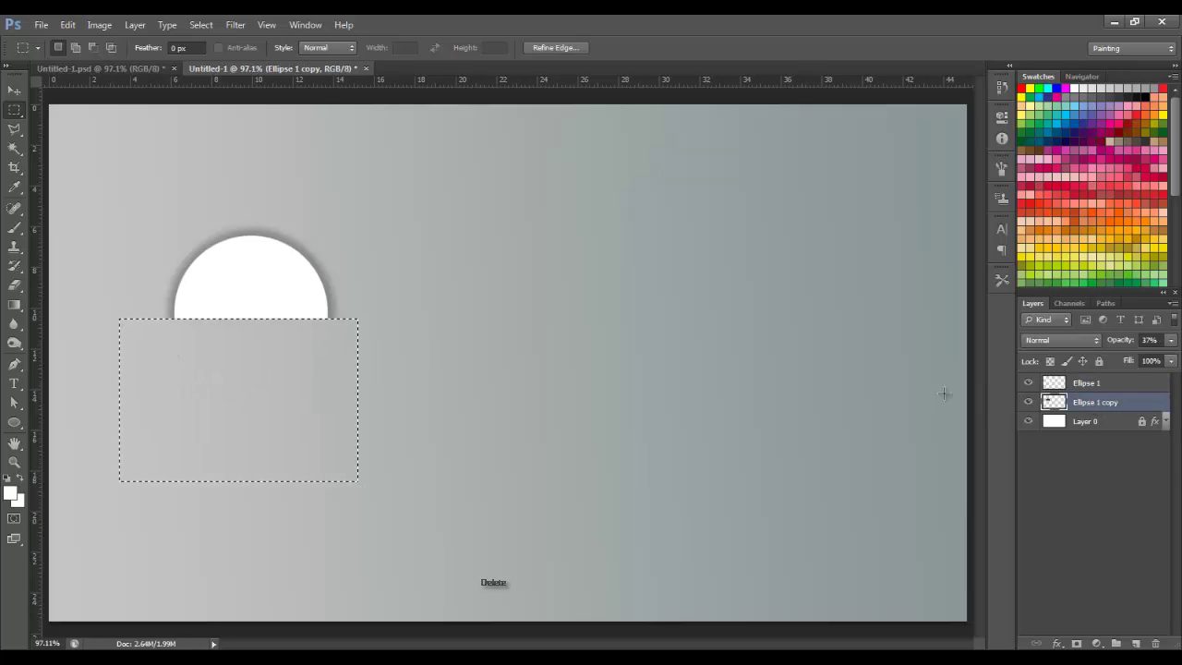
pyautogui.click(13, 89)
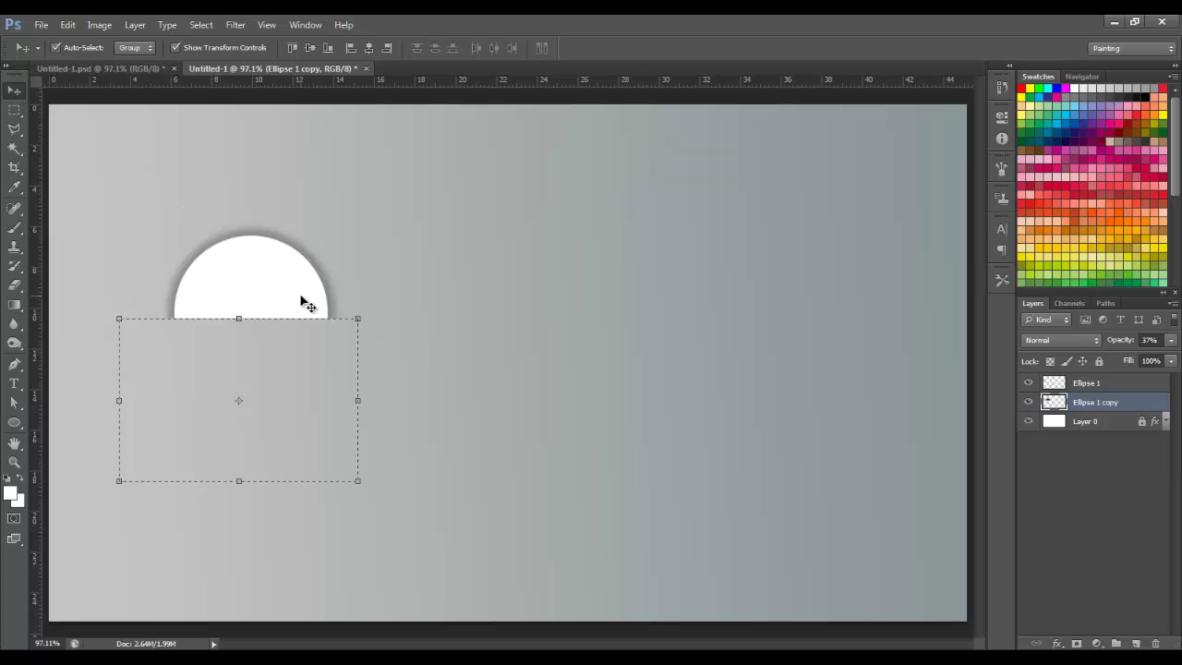
pyautogui.hotkey('ctrl', 'd')
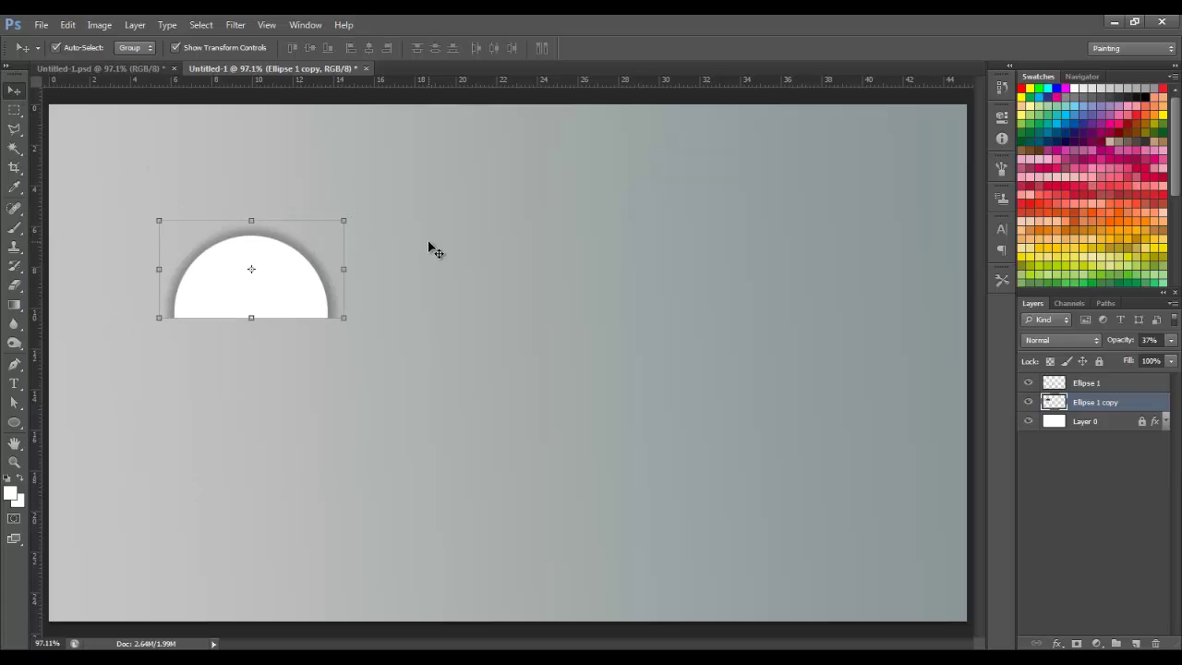
pyautogui.click(428, 242)
pyautogui.click(298, 285)
pyautogui.click(413, 252)
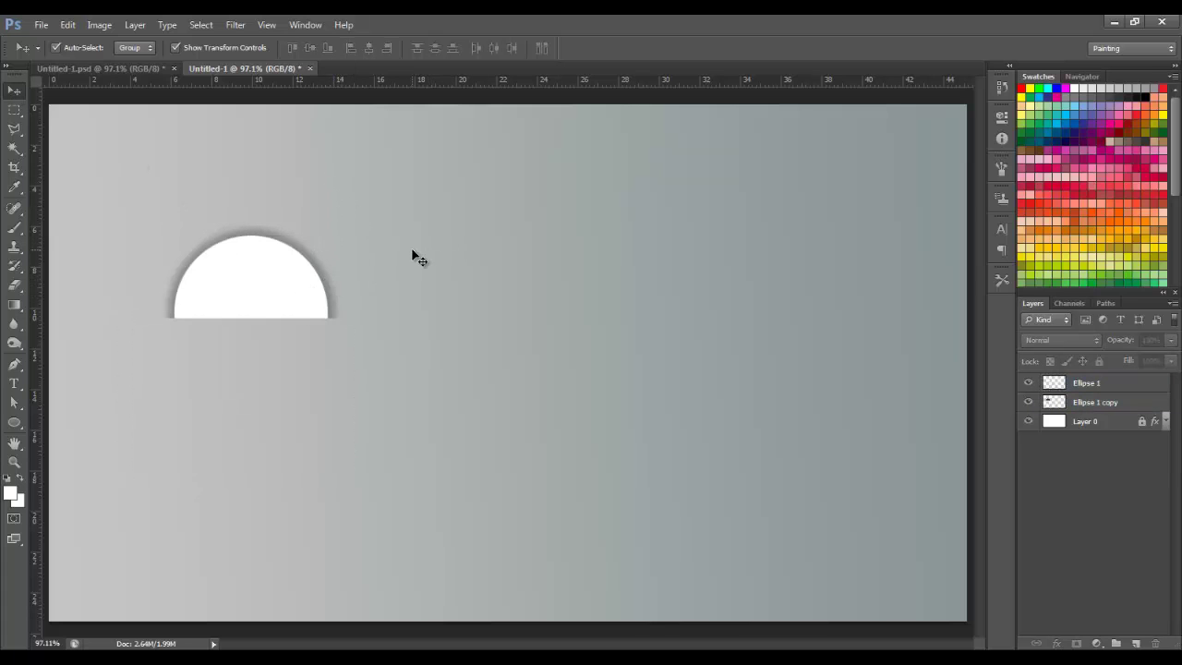
# Scale the half-circle and its shadow to about 118%, move them lower, and commit.
pyautogui.moveTo(591, 266); pyautogui.dragTo(148, 328)
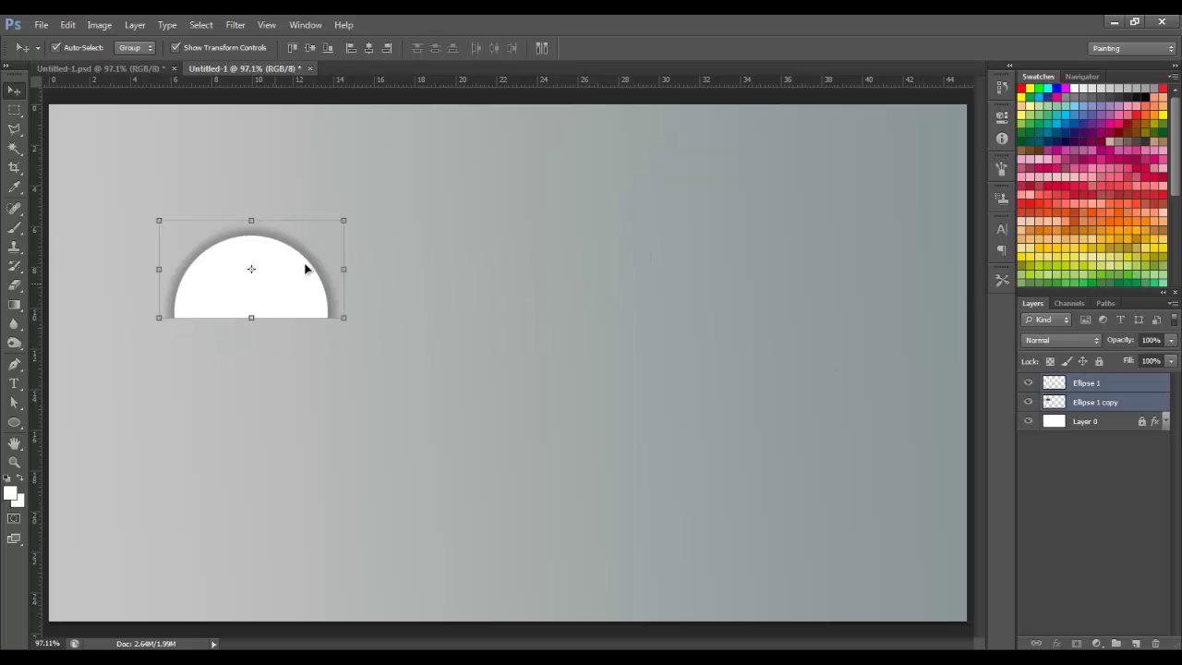
pyautogui.moveTo(349, 216); pyautogui.dragTo(362, 210)
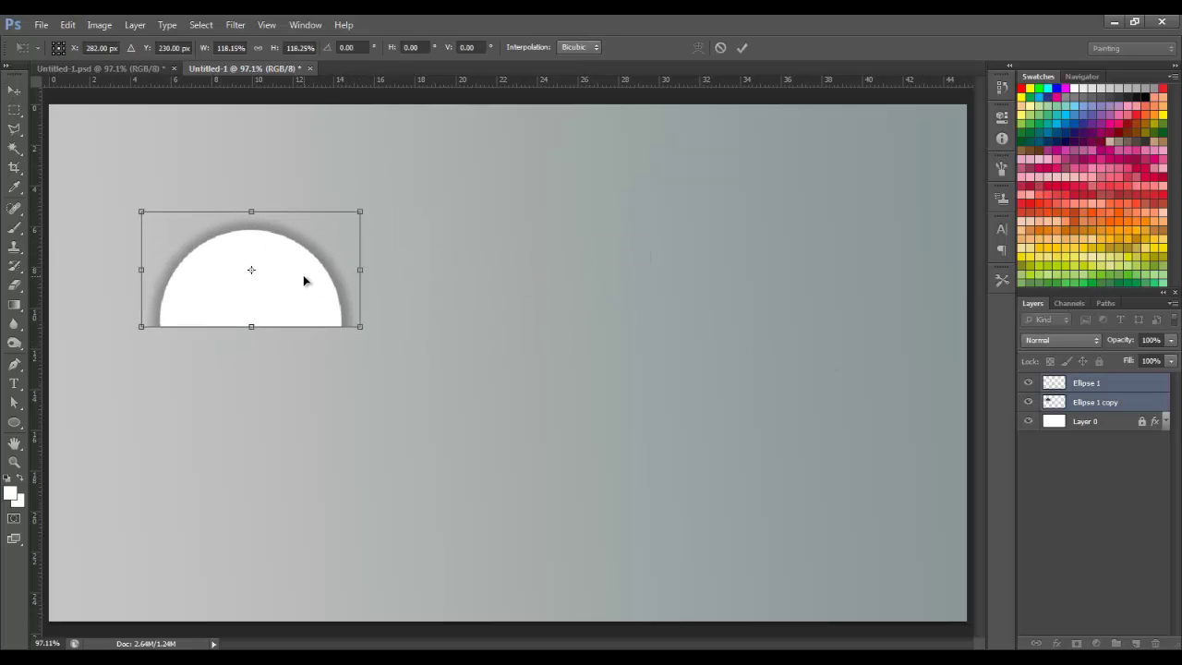
pyautogui.moveTo(295, 299); pyautogui.dragTo(316, 344)
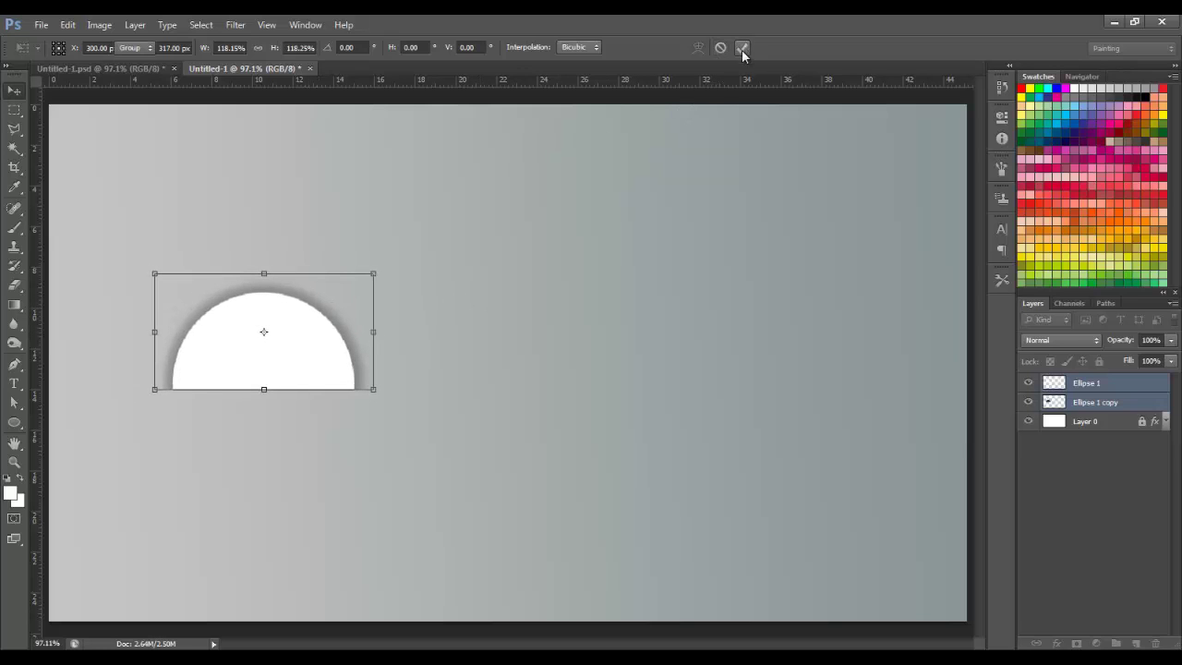
pyautogui.click(742, 47)
pyautogui.click(625, 261)
pyautogui.click(312, 338)
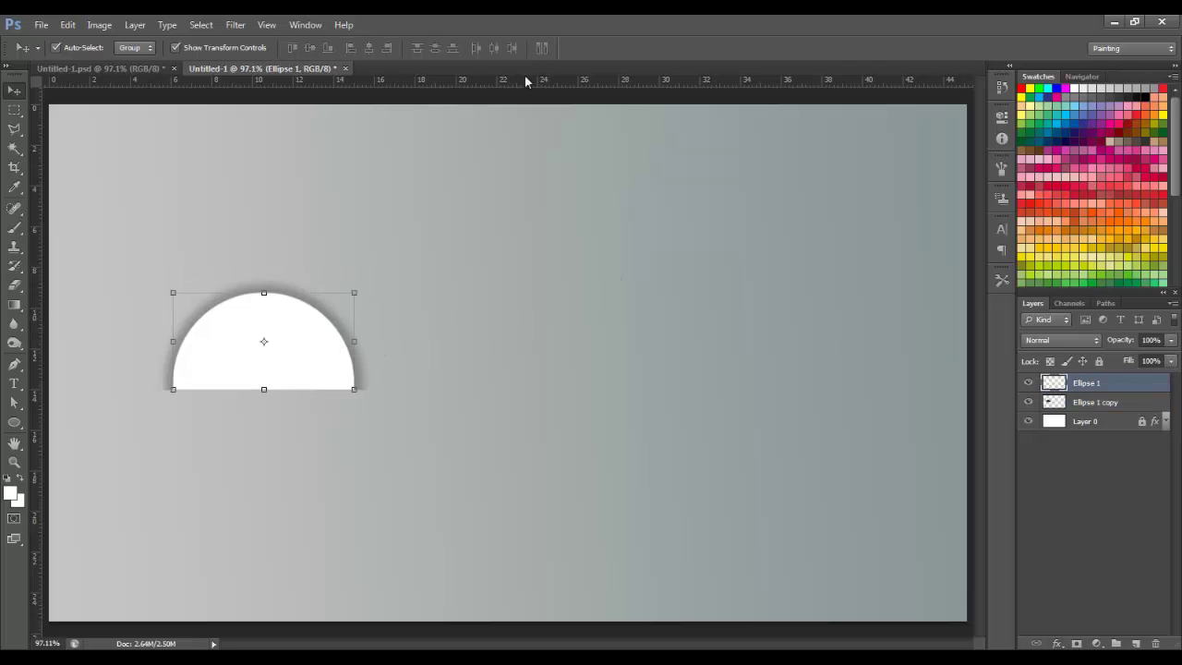
# Duplicate the white half-circle layer into a new copy.
pyautogui.click(135, 25)
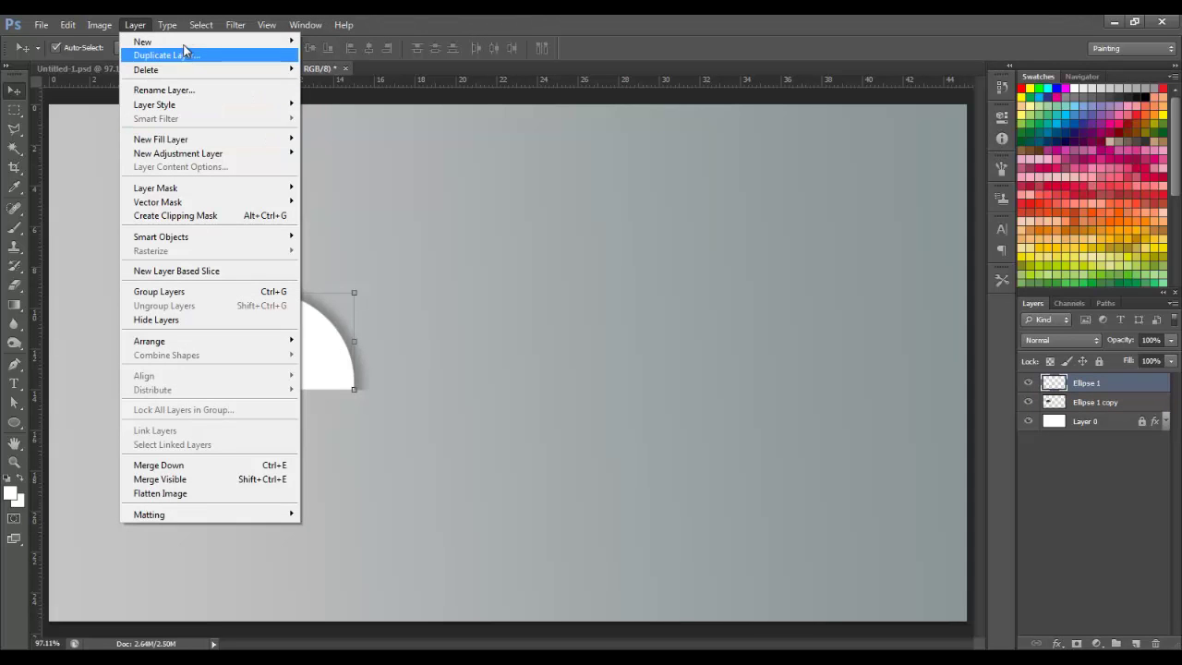
pyautogui.click(378, 97)
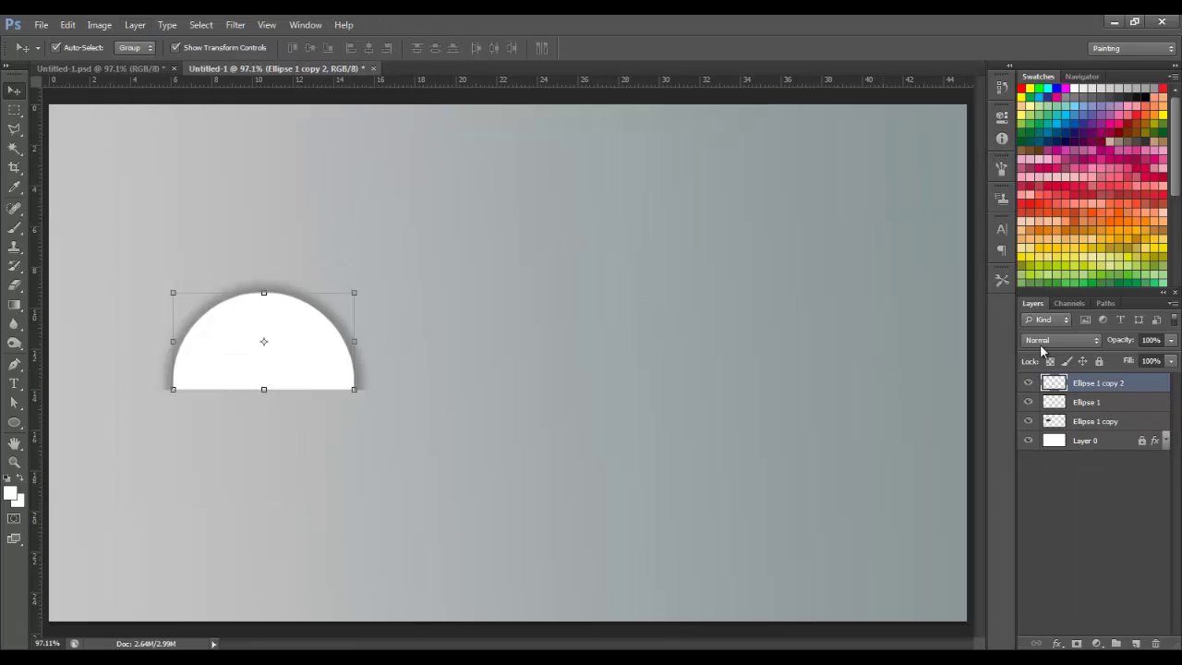
pyautogui.doubleClick(1150, 385)
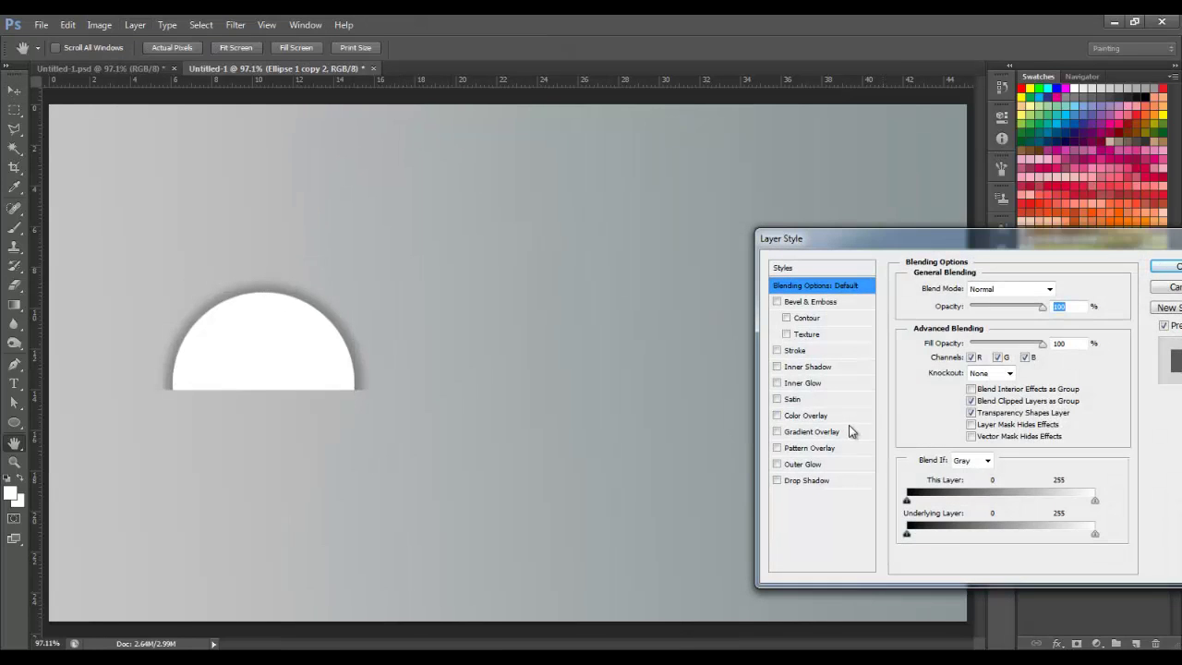
# Give the copy a gradient overlay angled at -179°.
pyautogui.click(828, 433)
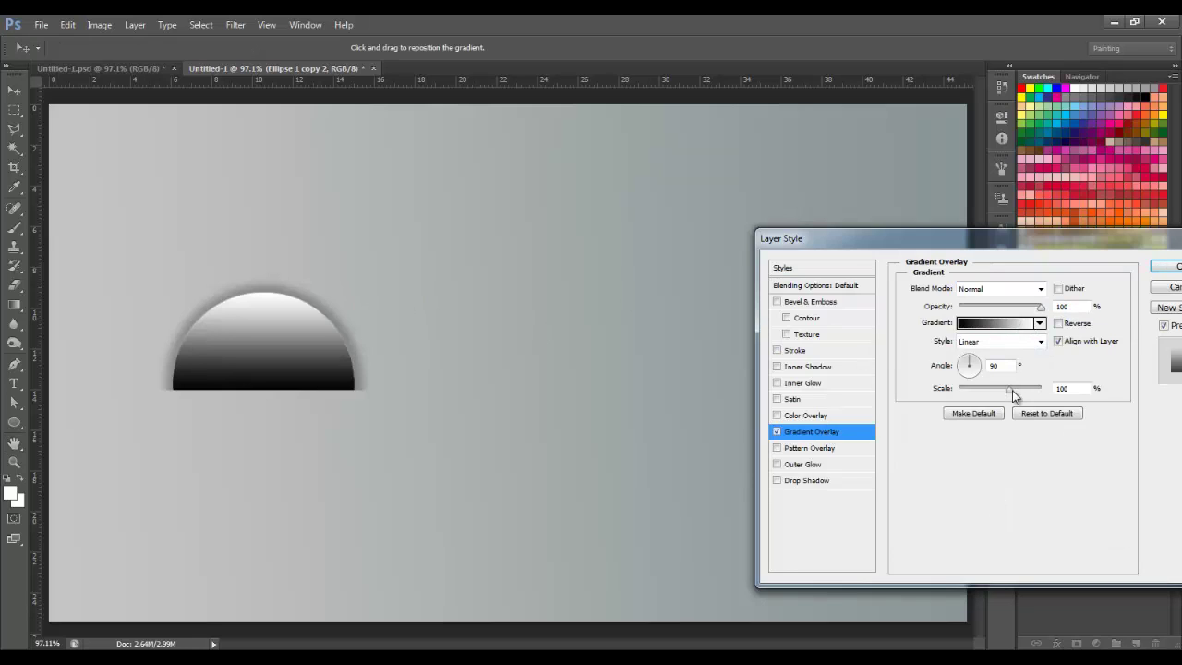
pyautogui.click(963, 366)
pyautogui.click(994, 367)
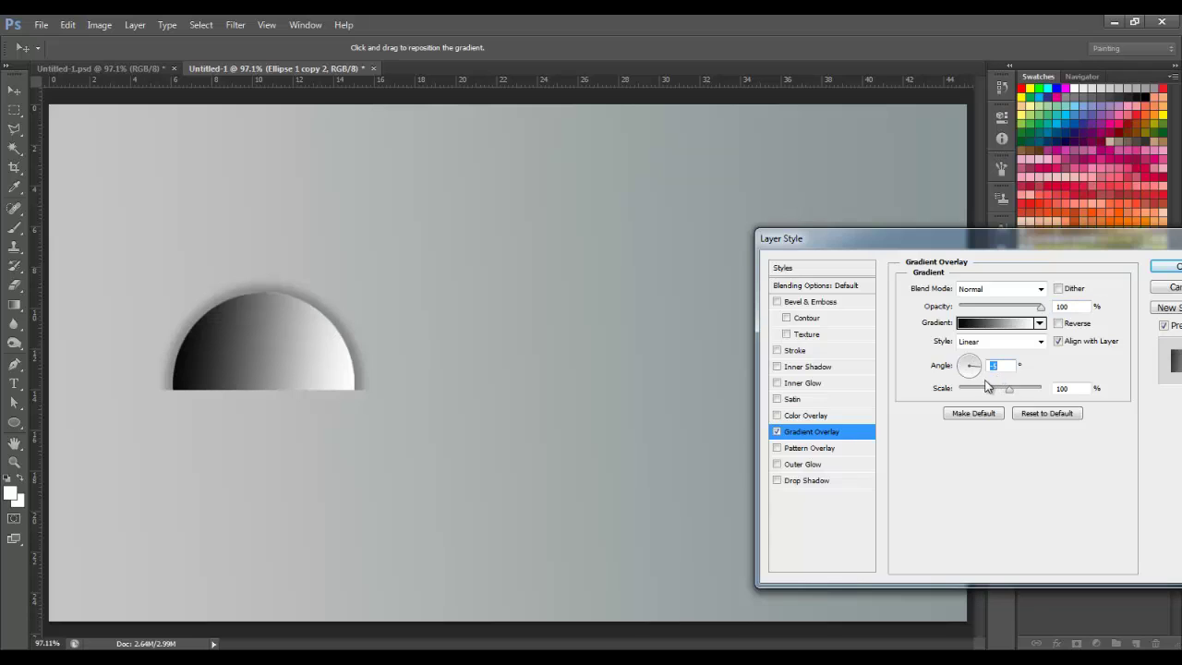
pyautogui.write('-179')
pyautogui.press('Return')
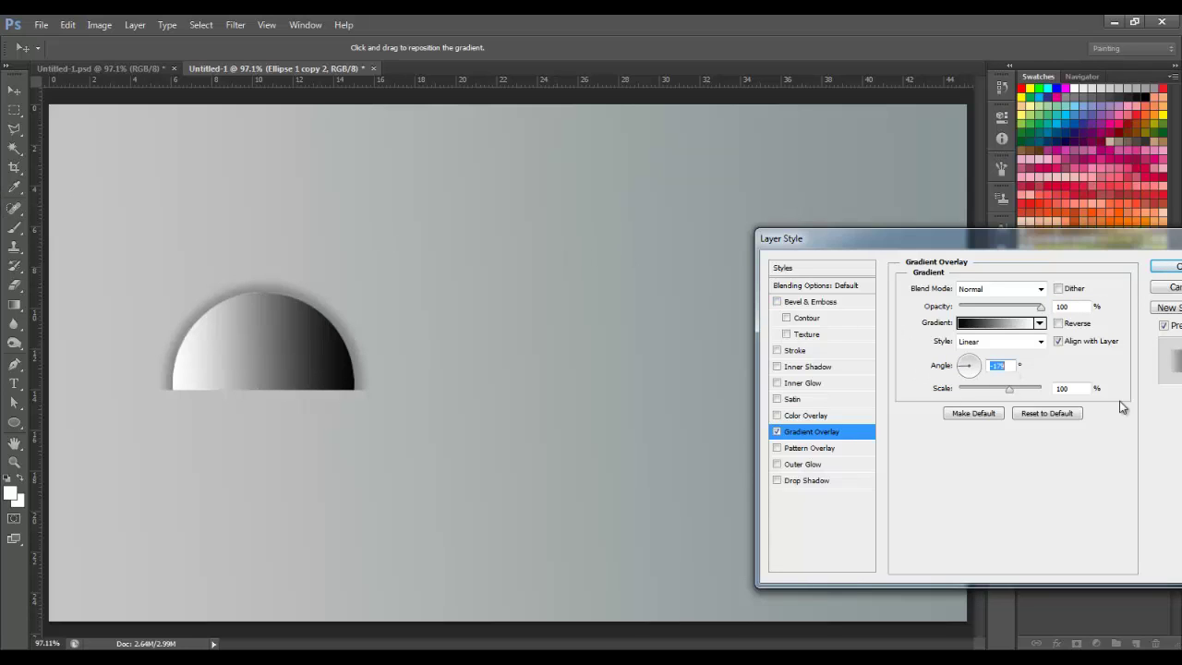
pyautogui.click(997, 320)
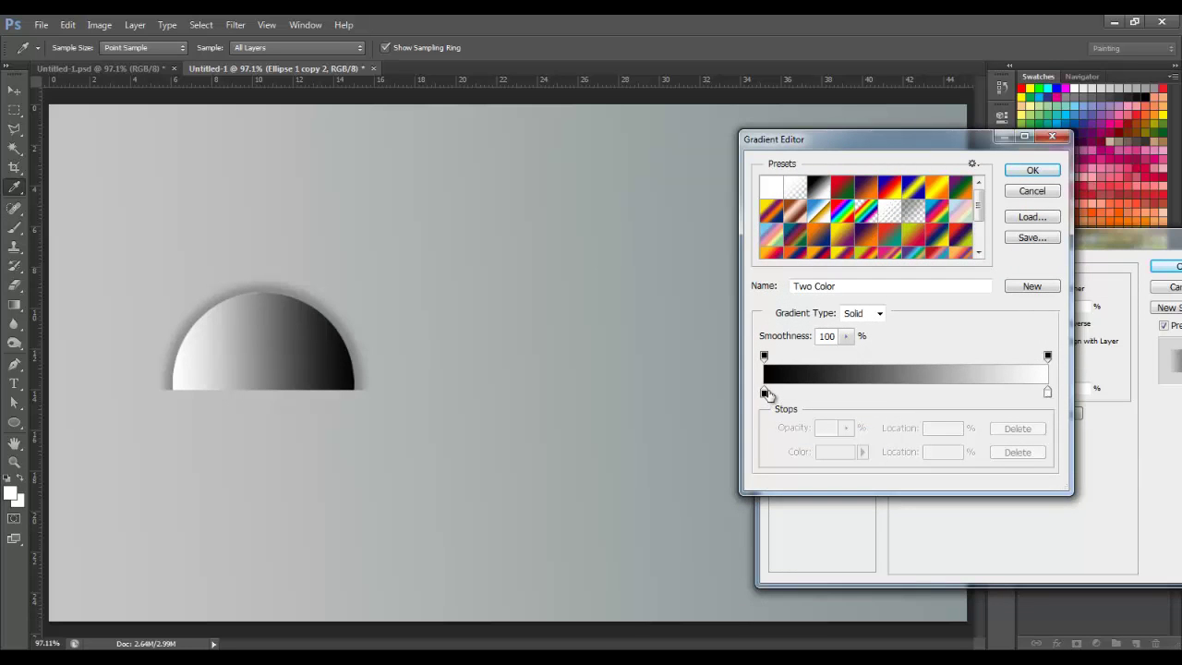
# Set the left gradient stop to orange CMYK 0/60/100/0.
pyautogui.click(766, 393)
pyautogui.click(835, 451)
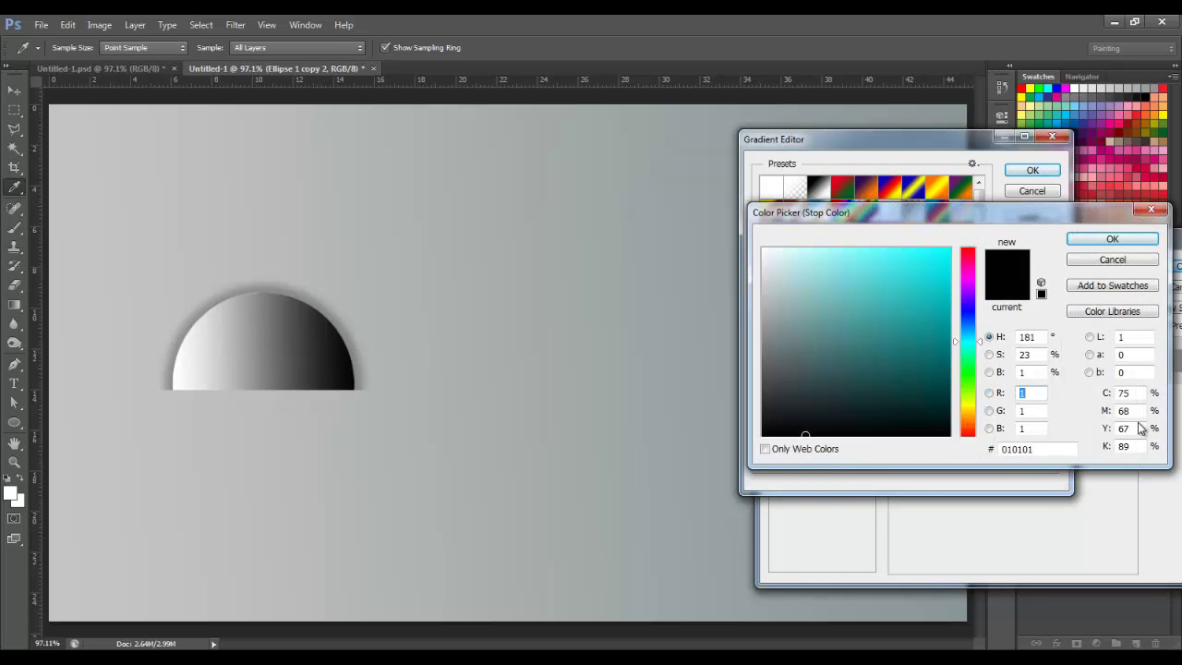
pyautogui.write('0')
pyautogui.press('Tab')
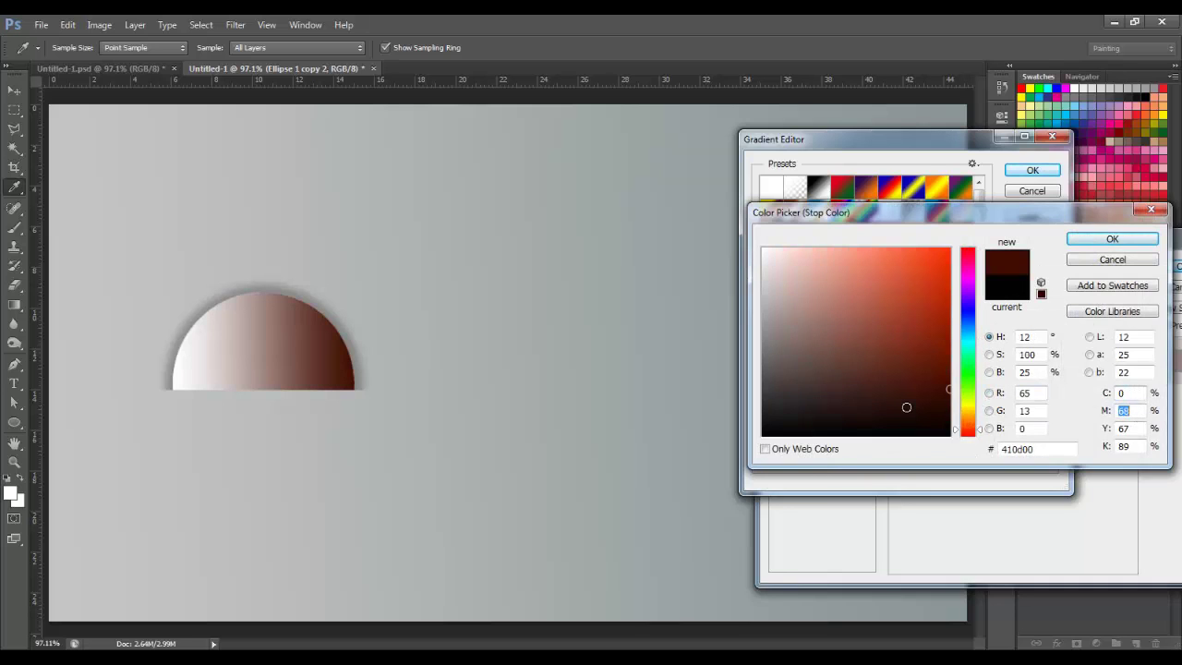
pyautogui.write('50')
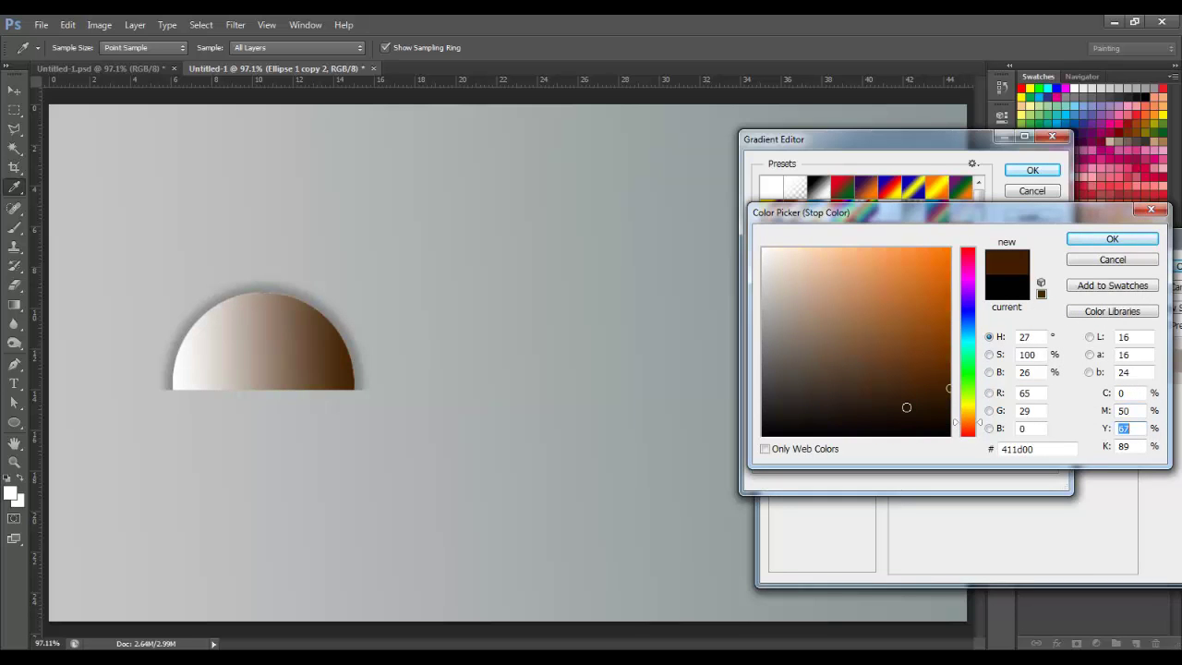
pyautogui.write('100')
pyautogui.press('Tab')
pyautogui.write('0')
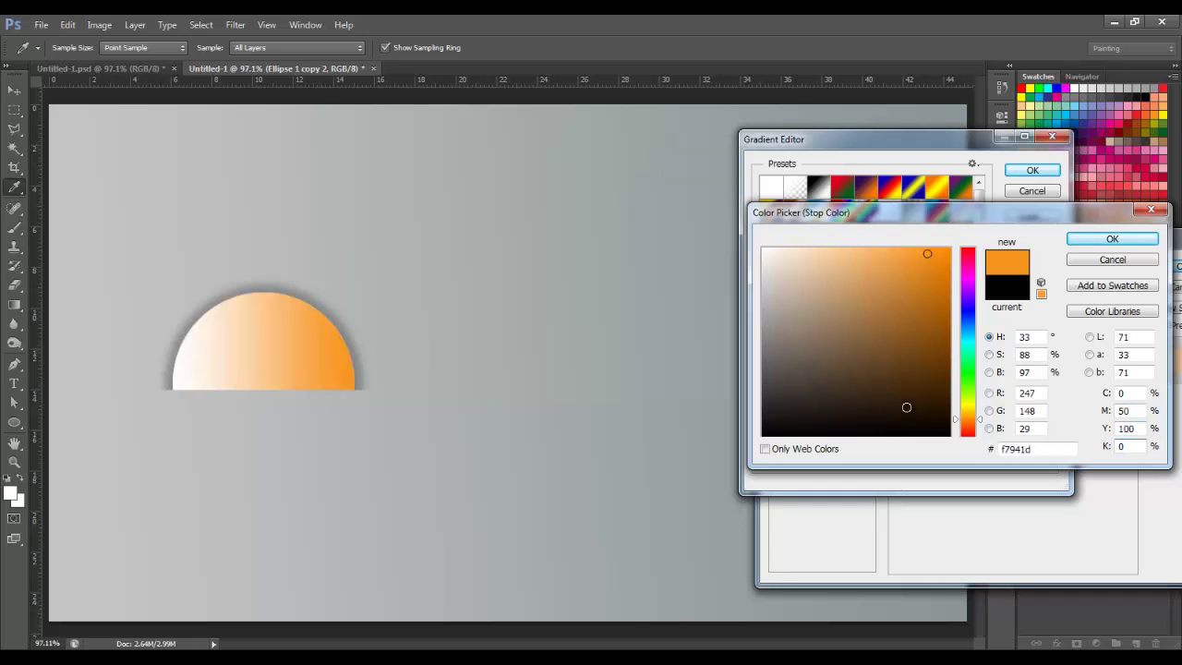
pyautogui.doubleClick(1127, 410)
pyautogui.write('60')
pyautogui.click(1112, 240)
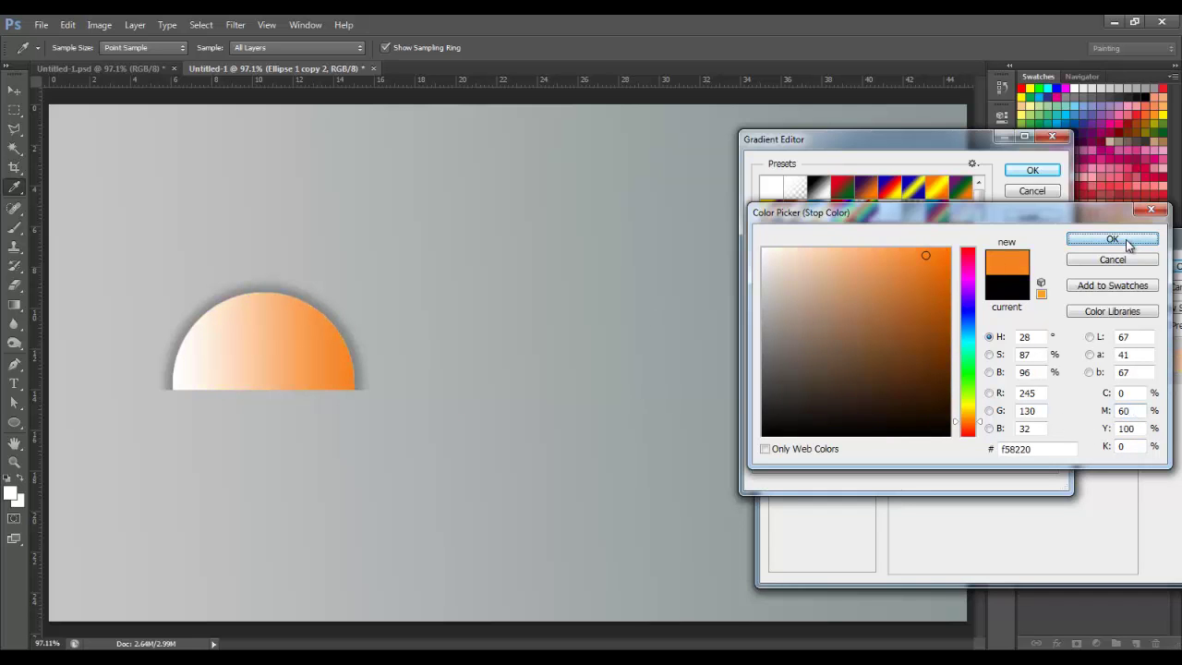
# Set the right stop to CMYK 0/40/100/0 and apply the orange gradient overlay.
pyautogui.click(1049, 393)
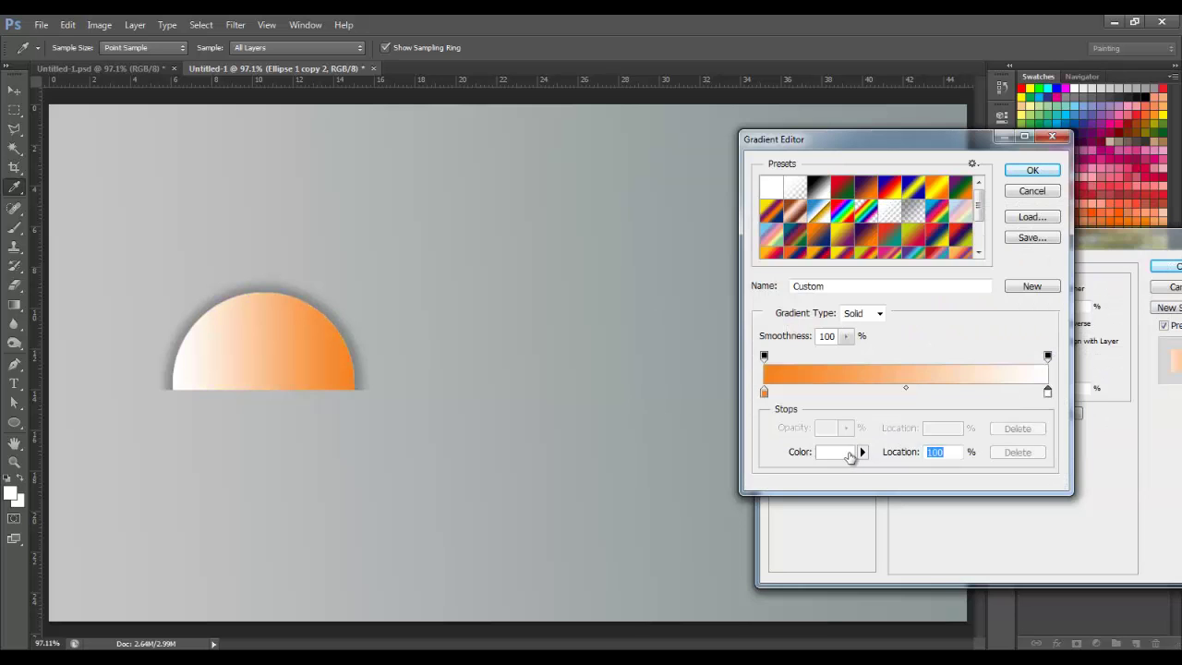
pyautogui.click(850, 452)
pyautogui.click(1114, 410)
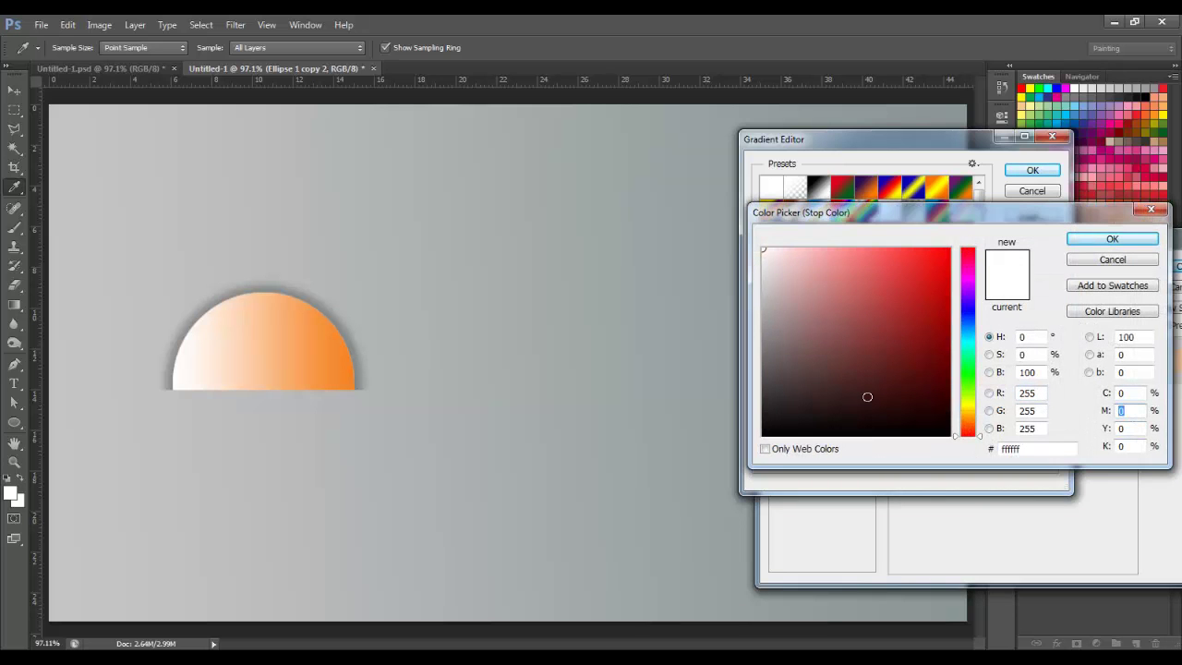
pyautogui.write('50')
pyautogui.press('Tab')
pyautogui.write('1')
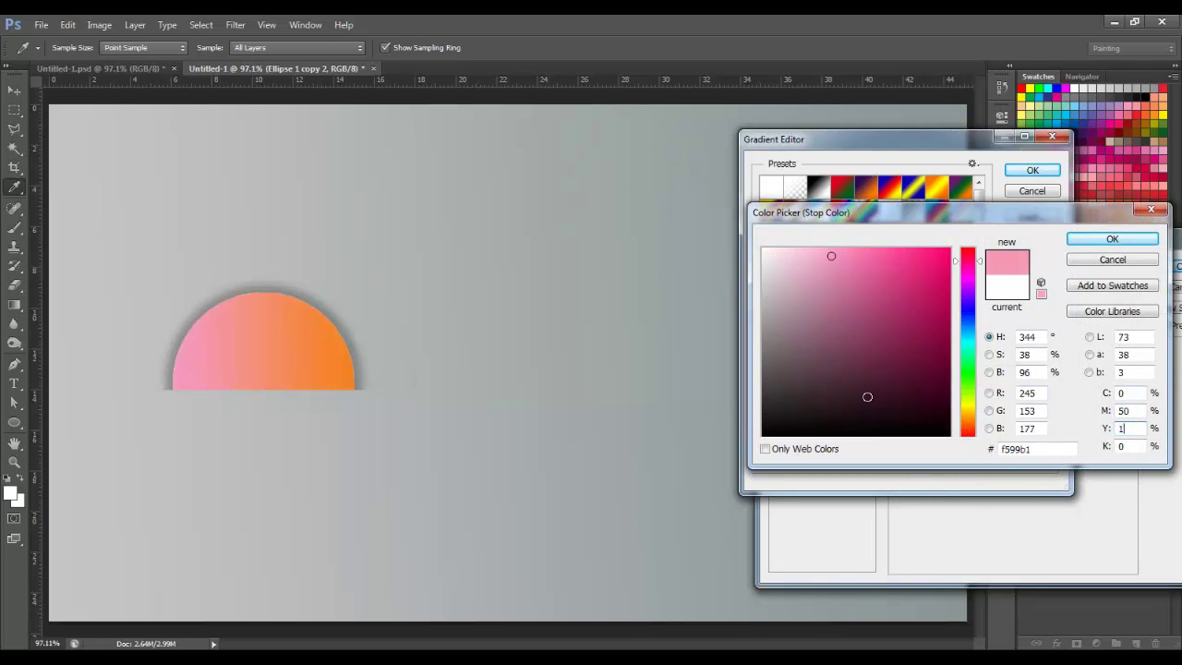
pyautogui.write('00')
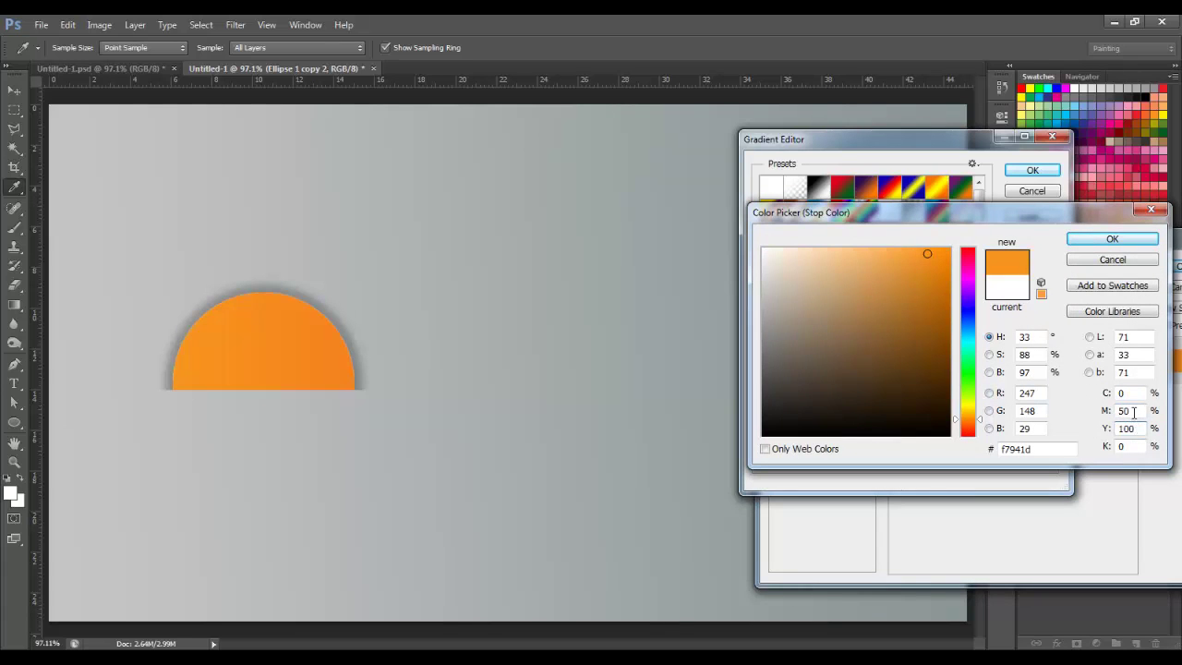
pyautogui.write('40')
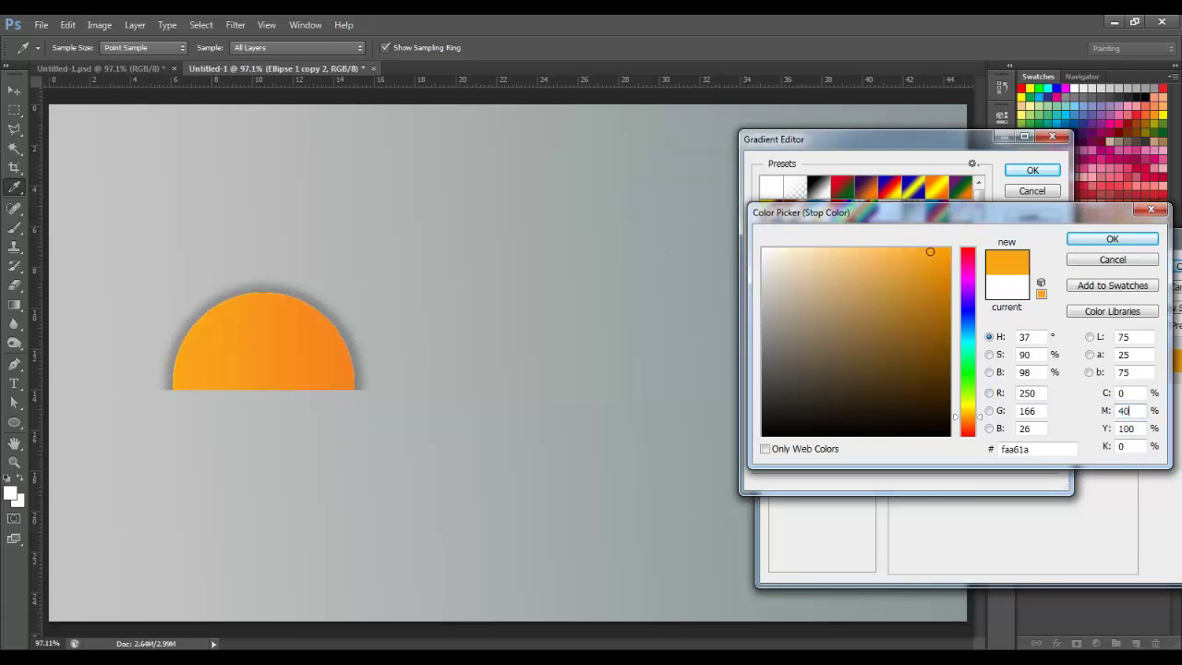
pyautogui.click(1129, 241)
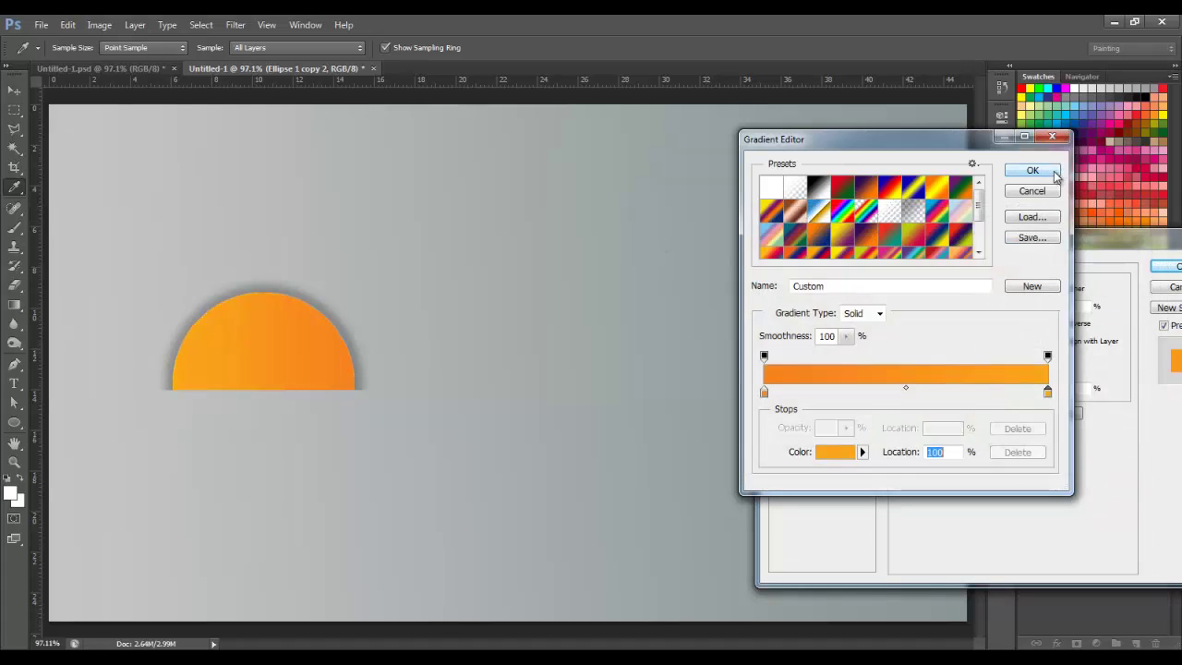
pyautogui.click(1033, 171)
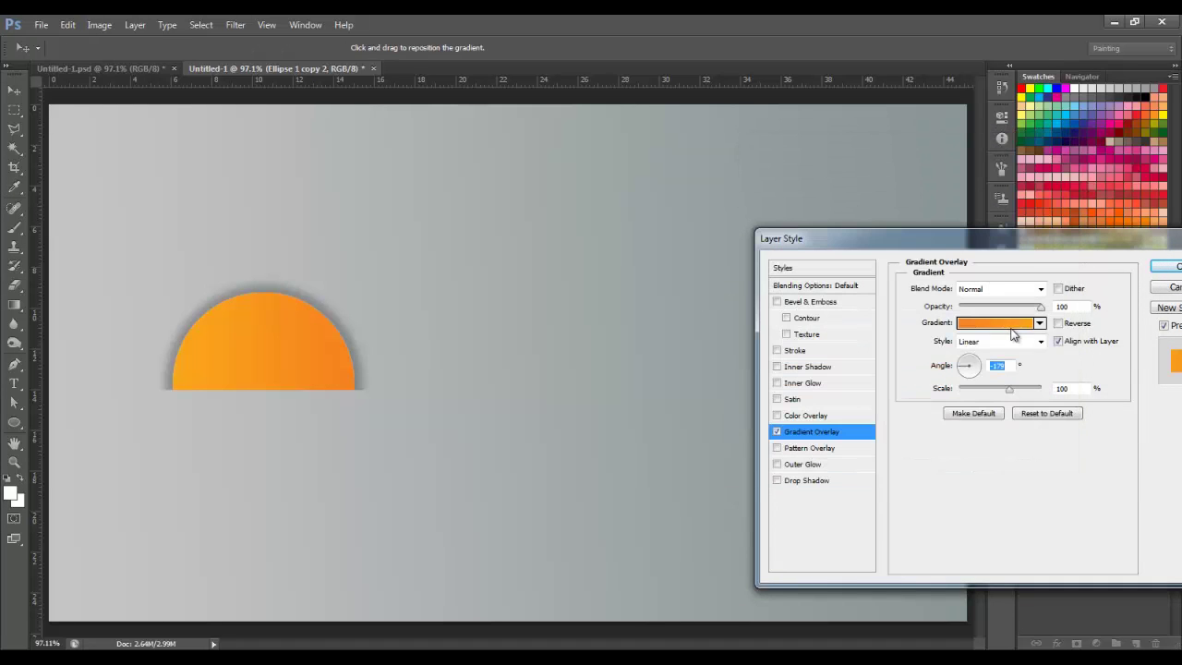
pyautogui.click(1177, 267)
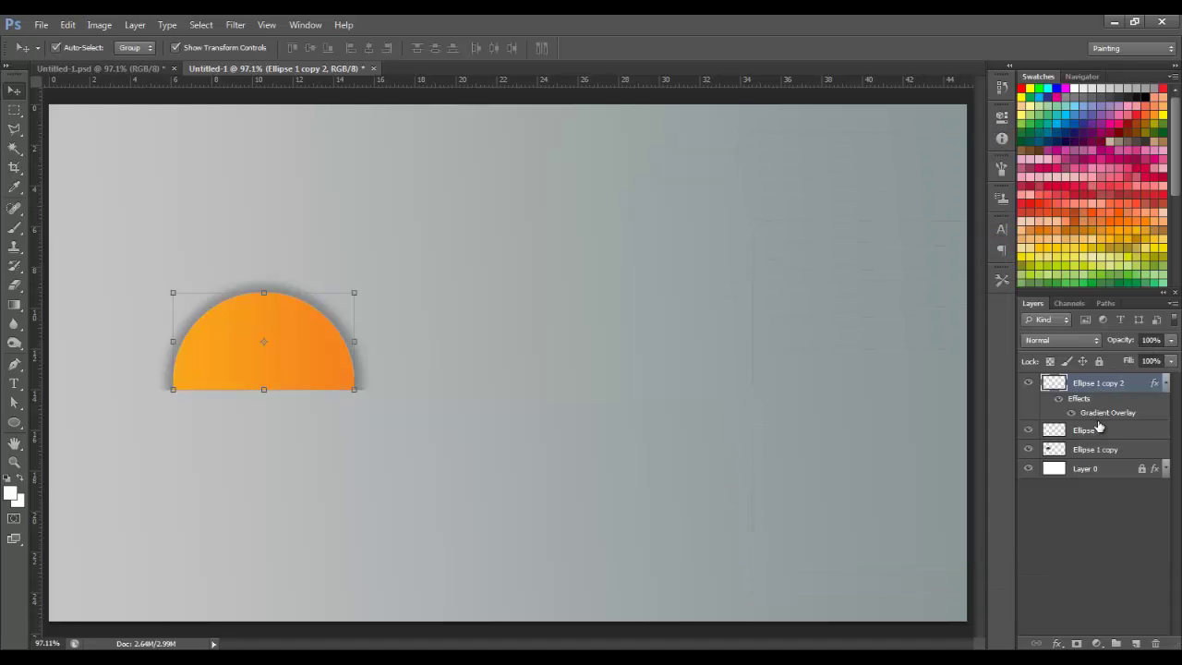
# Move white Ellipse 1 to the top and scale it to about 84.68%, centred.
pyautogui.moveTo(1098, 426); pyautogui.dragTo(1098, 376)
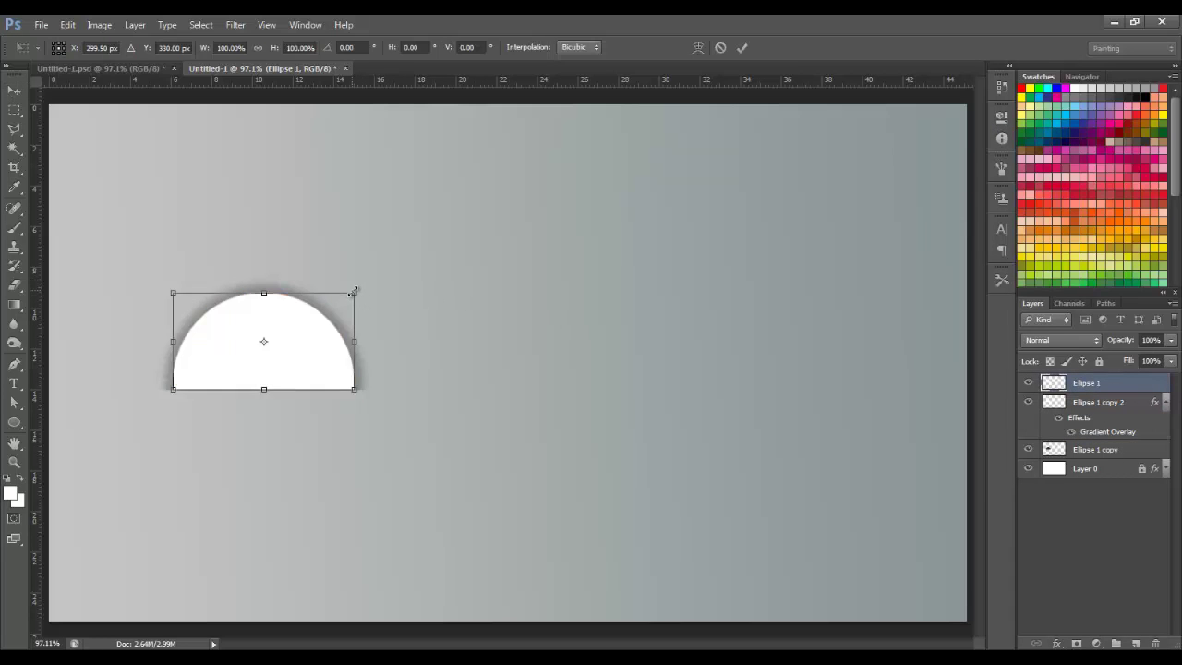
pyautogui.moveTo(354, 292); pyautogui.dragTo(299, 338)
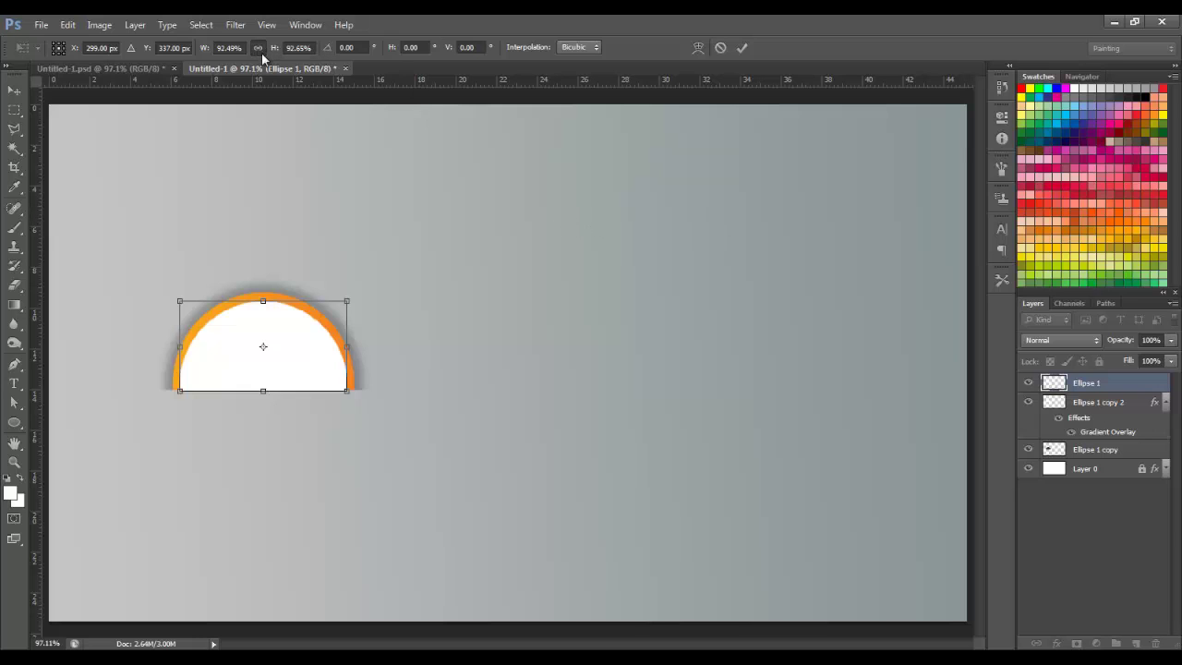
pyautogui.moveTo(356, 302); pyautogui.dragTo(339, 309)
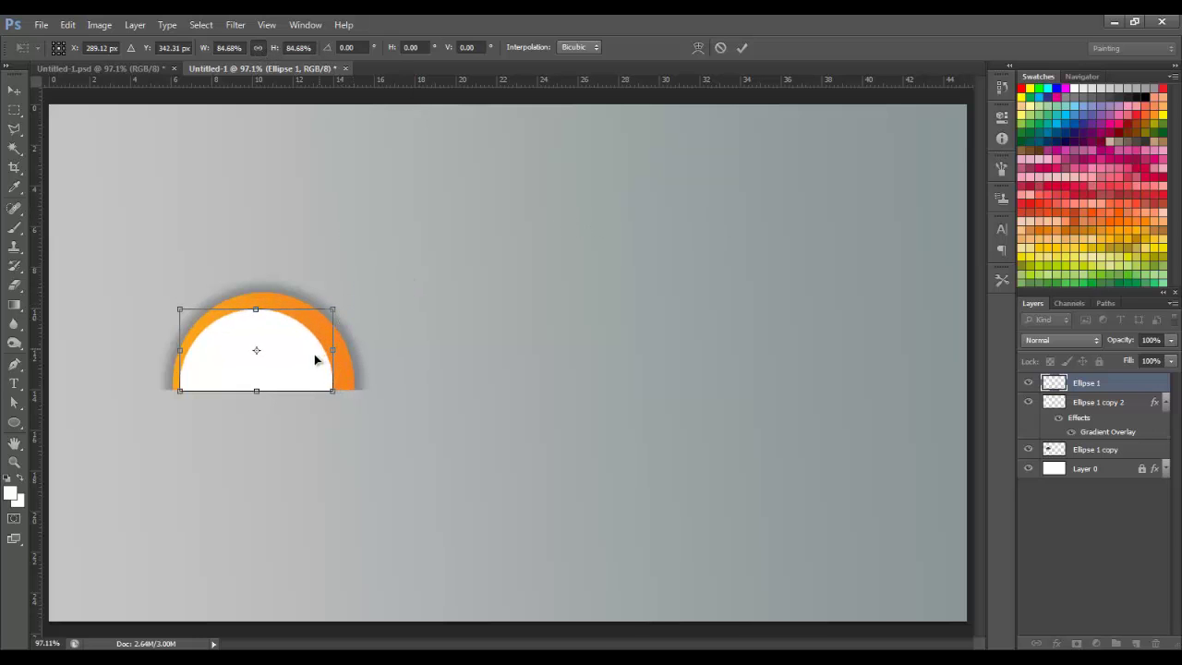
pyautogui.moveTo(317, 356); pyautogui.dragTo(314, 367)
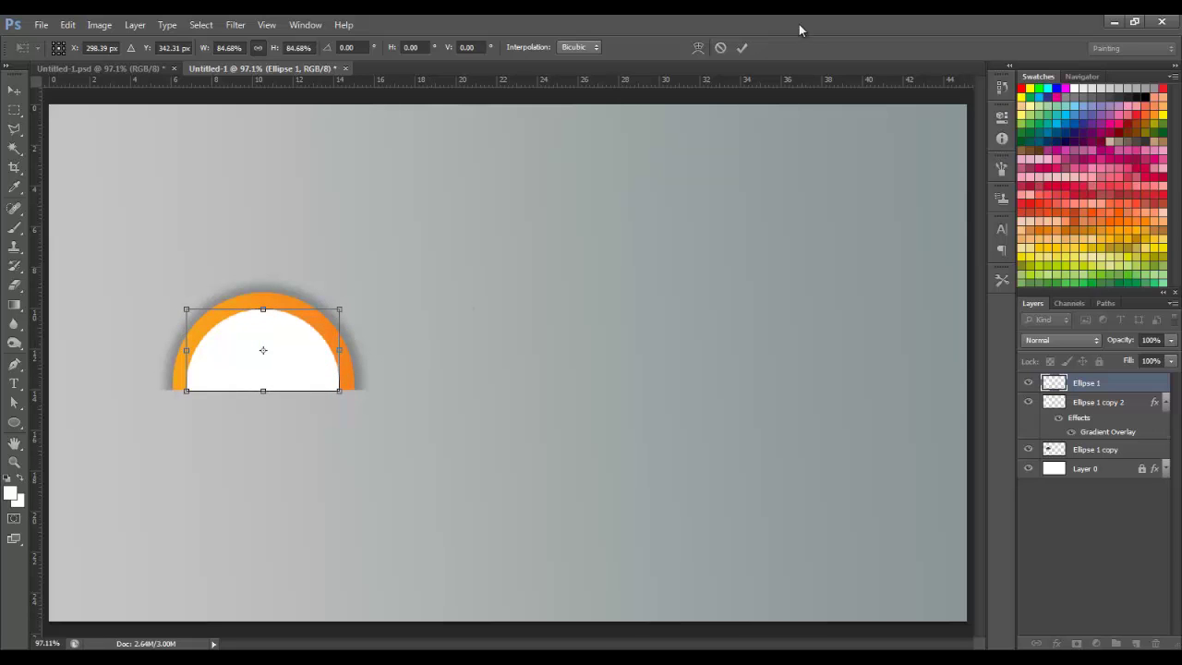
pyautogui.click(744, 48)
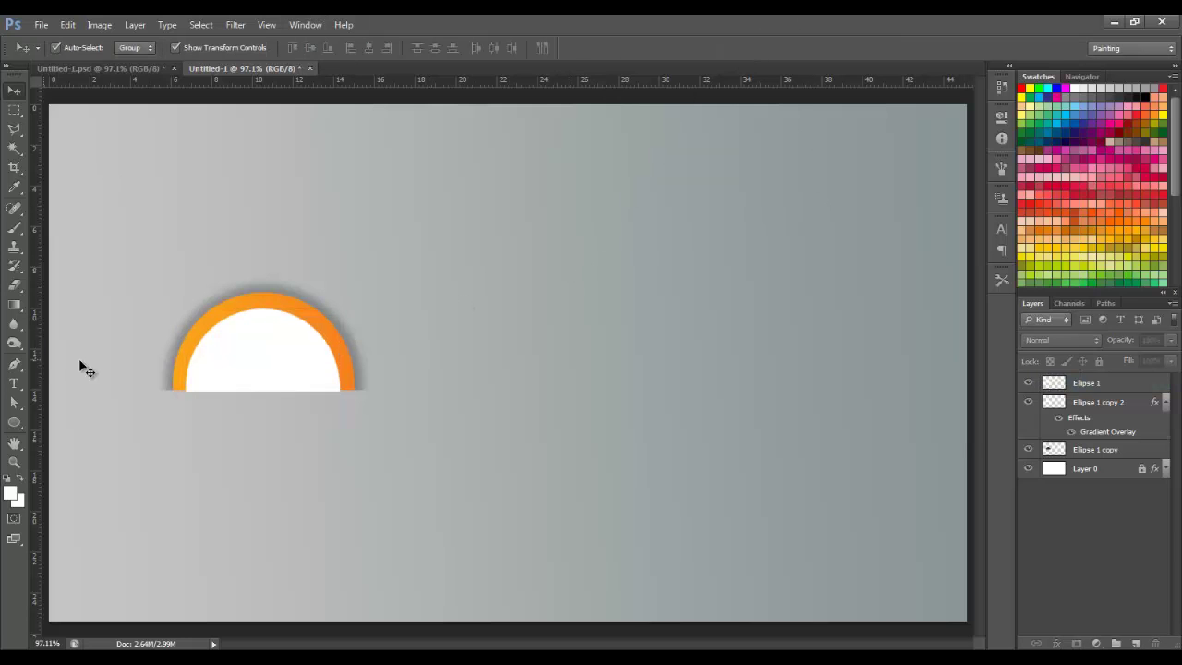
# Nudge the white half-circle Ellipse 1 up slightly.
pyautogui.click(293, 353)
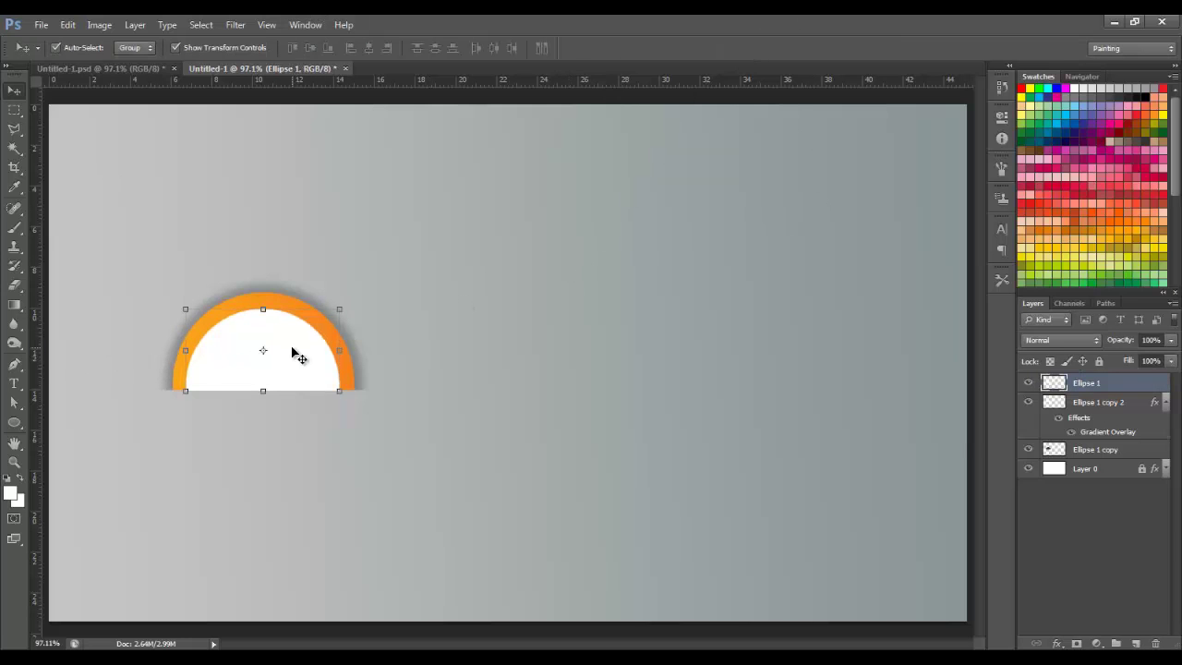
pyautogui.moveTo(292, 352); pyautogui.dragTo(292, 351)
pyautogui.click(499, 366)
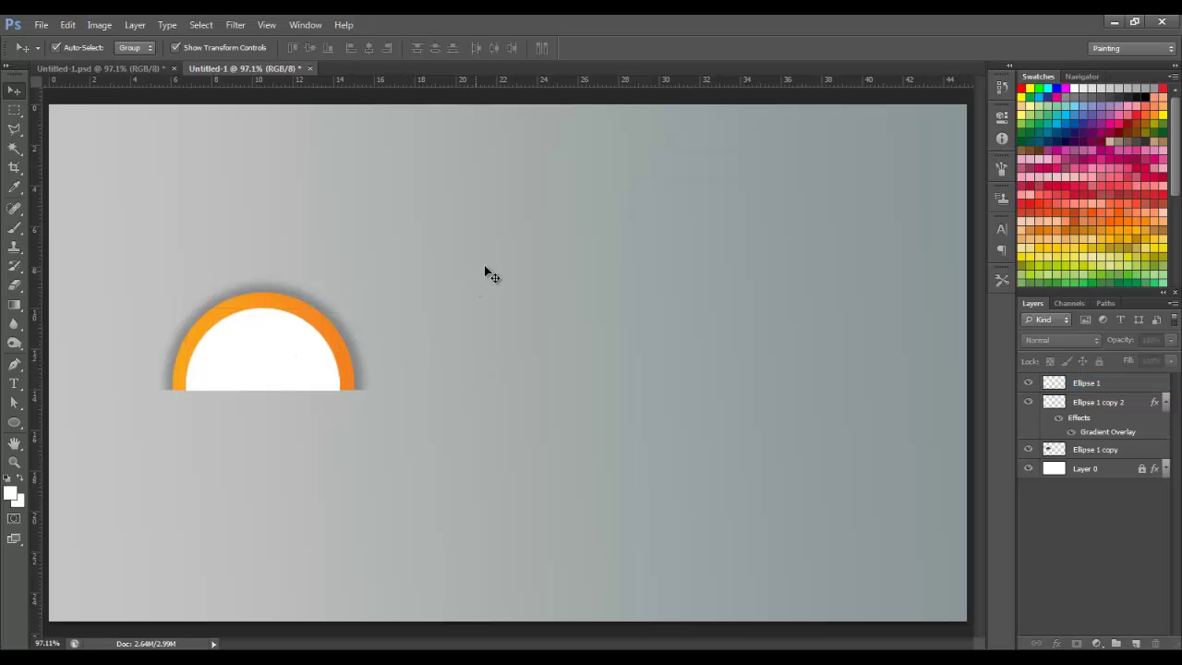
# Paint a large soft near-black (050505) brush dab over the ring on a new layer.
pyautogui.click(13, 228)
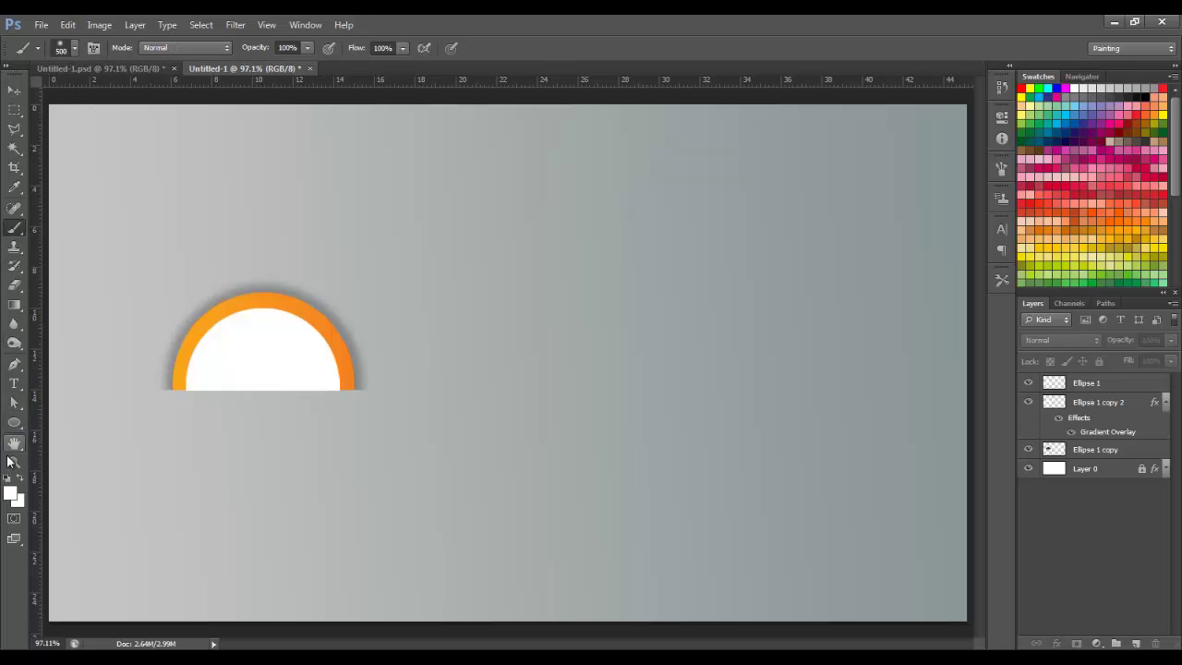
pyautogui.click(11, 492)
pyautogui.moveTo(936, 383); pyautogui.dragTo(588, 434)
pyautogui.moveTo(788, 397); pyautogui.dragTo(763, 420)
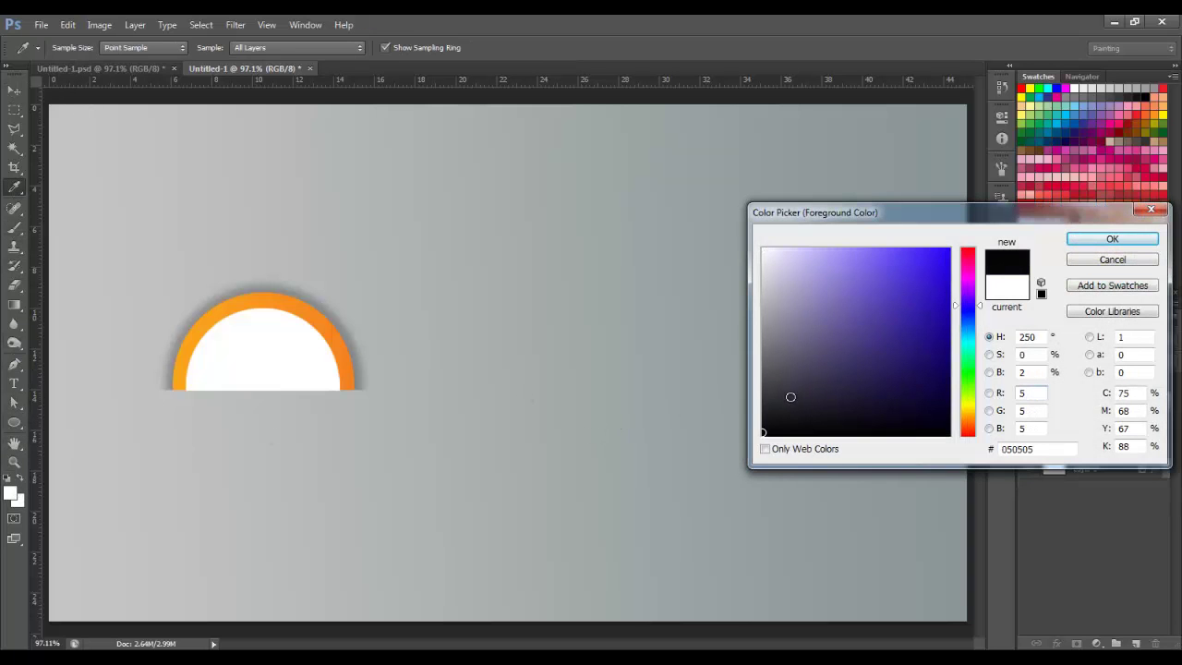
pyautogui.click(1112, 239)
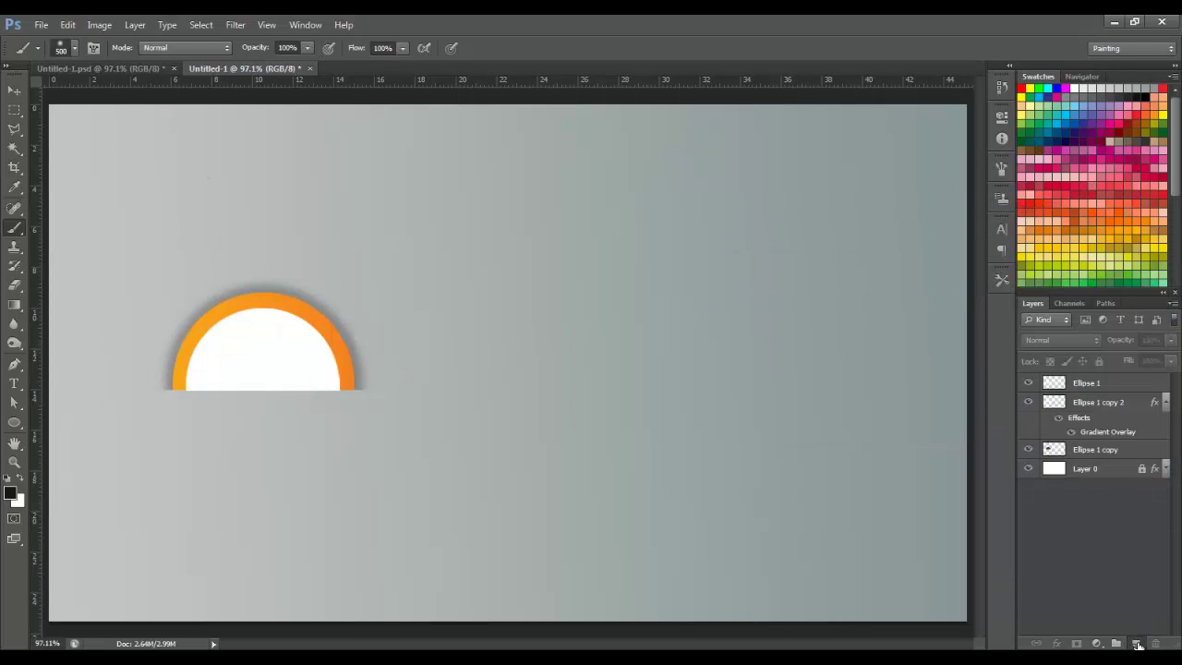
pyautogui.click(1137, 643)
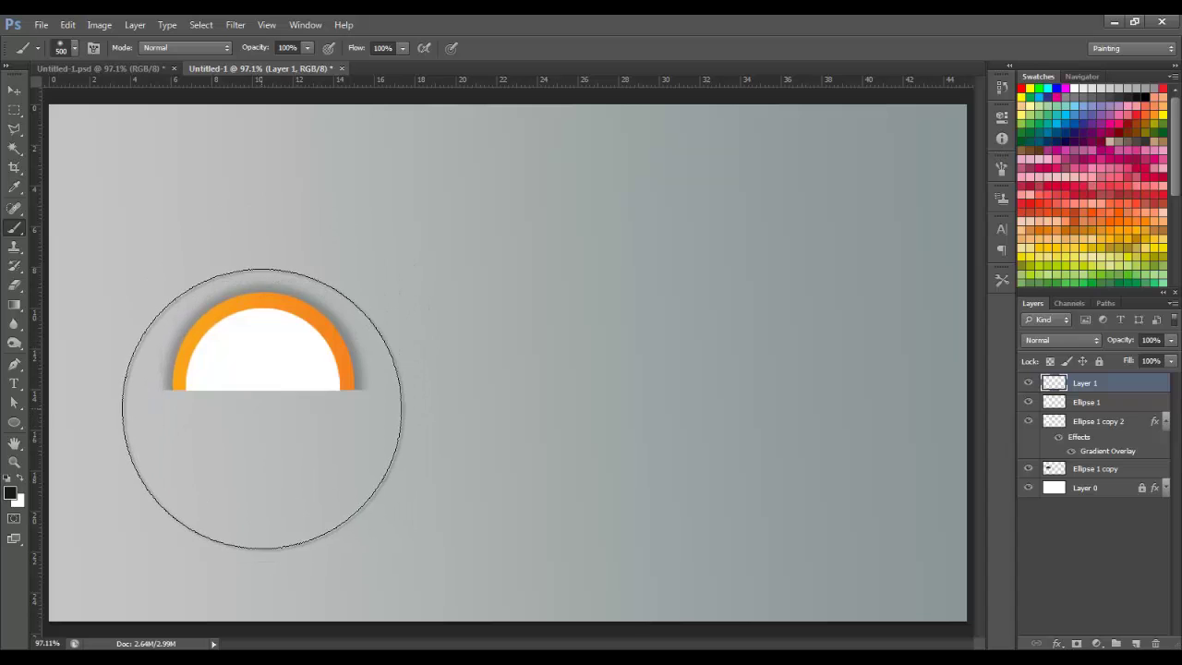
pyautogui.click(263, 409)
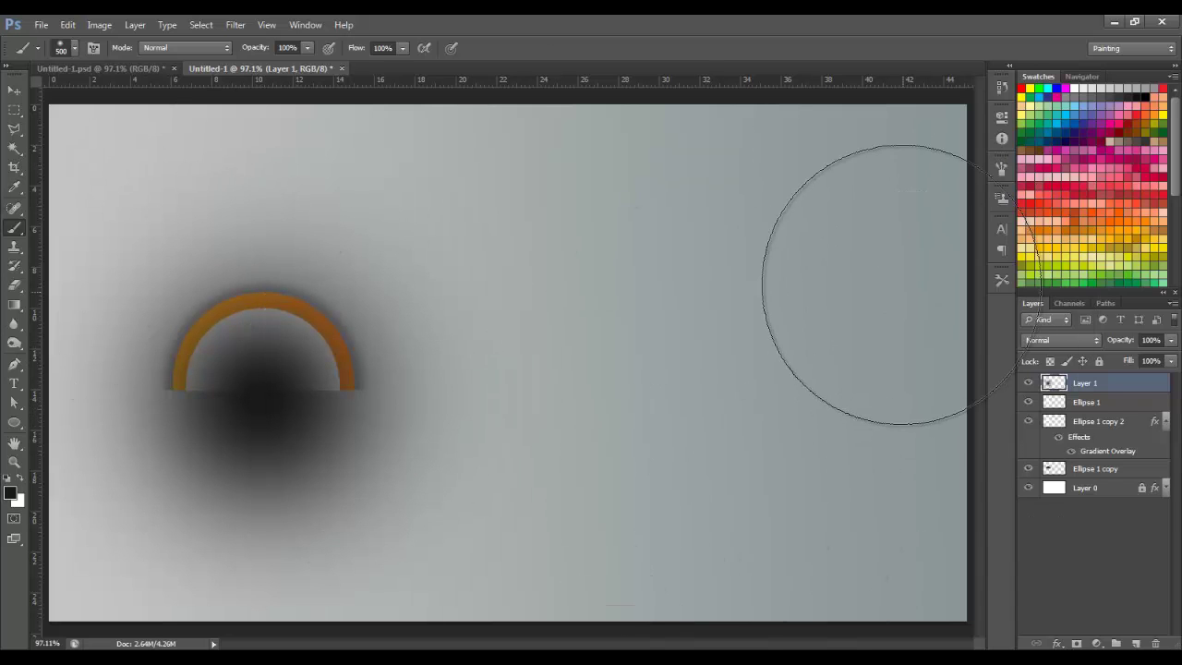
# Select the canvas area below the half-ring's base and delete the shadow there.
pyautogui.click(13, 109)
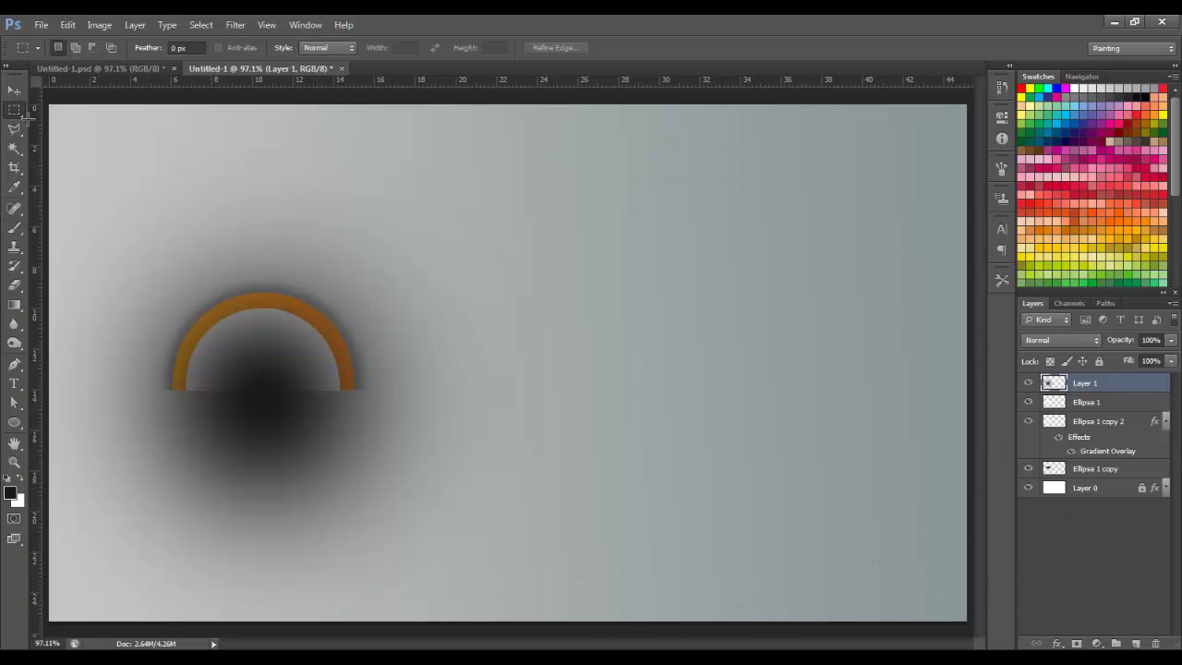
pyautogui.moveTo(43, 389); pyautogui.dragTo(667, 558)
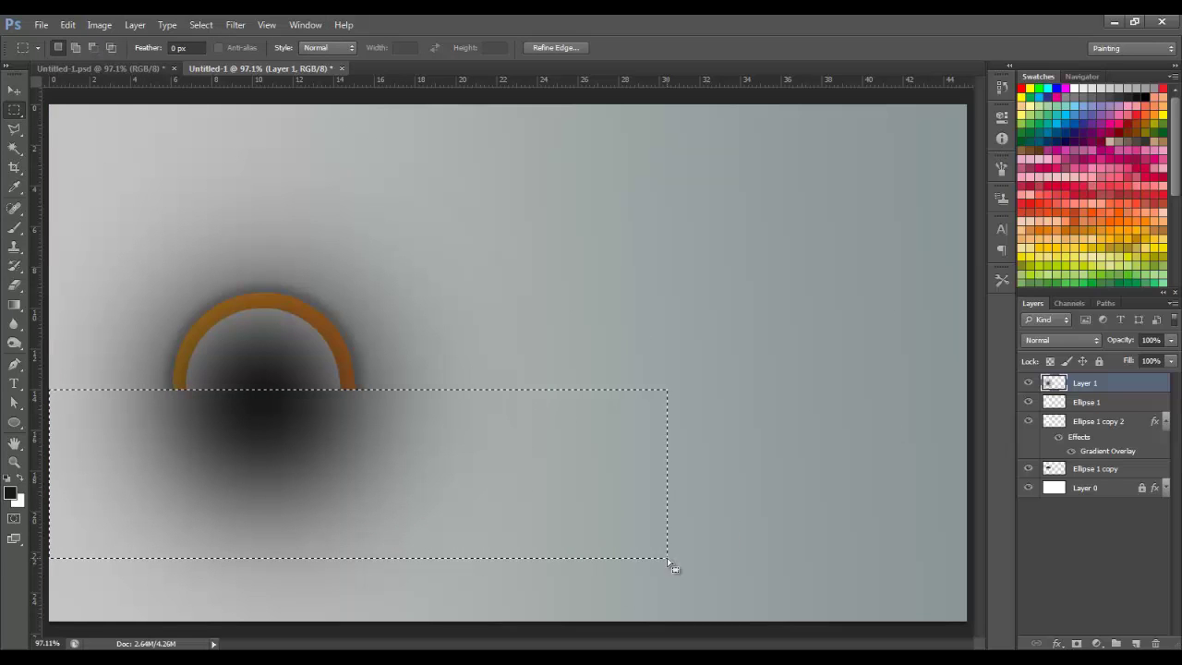
pyautogui.press('Down')
pyautogui.press('Down')
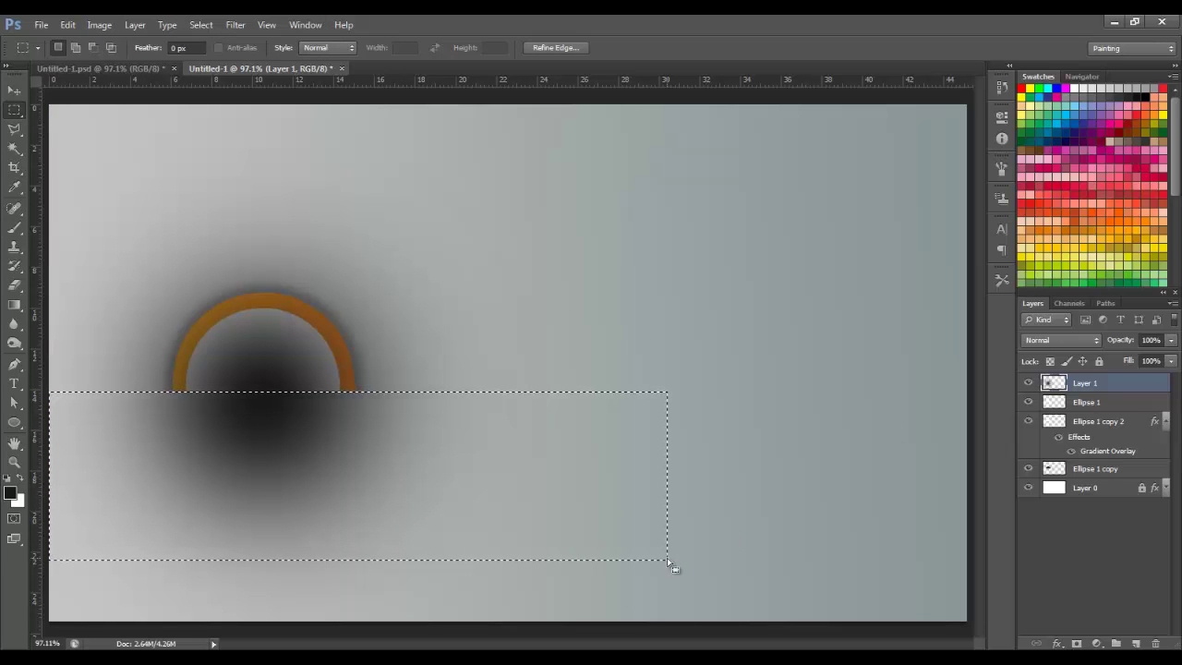
pyautogui.press('Delete')
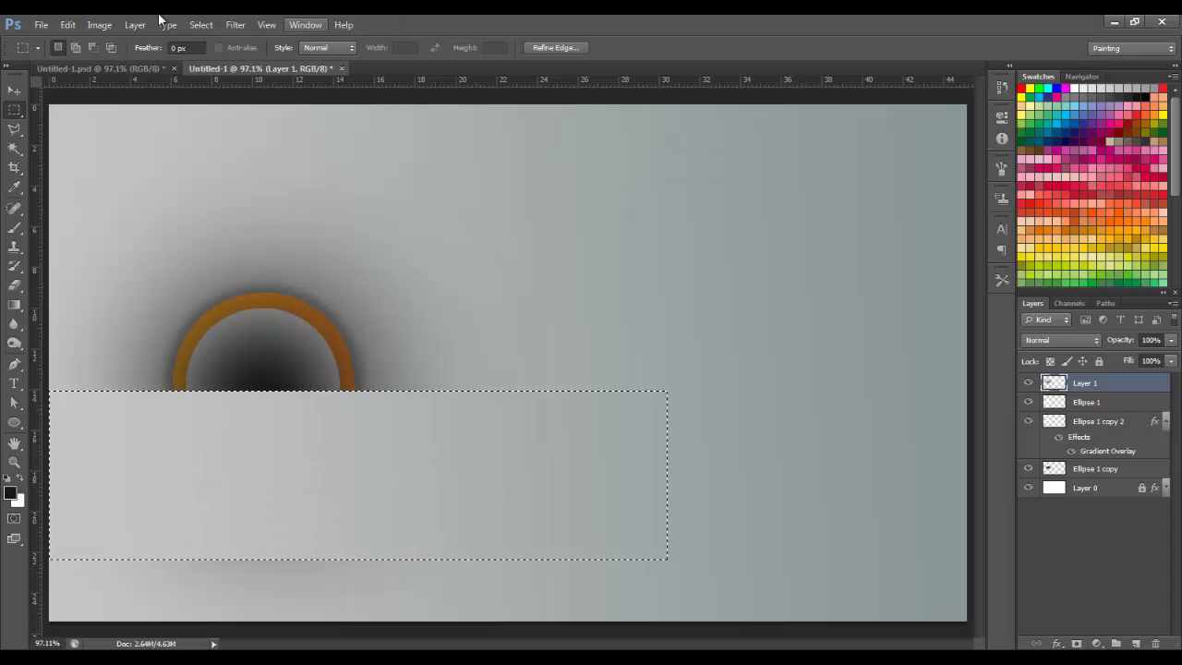
pyautogui.press('v')
pyautogui.hotkey('ctrl', 'd')
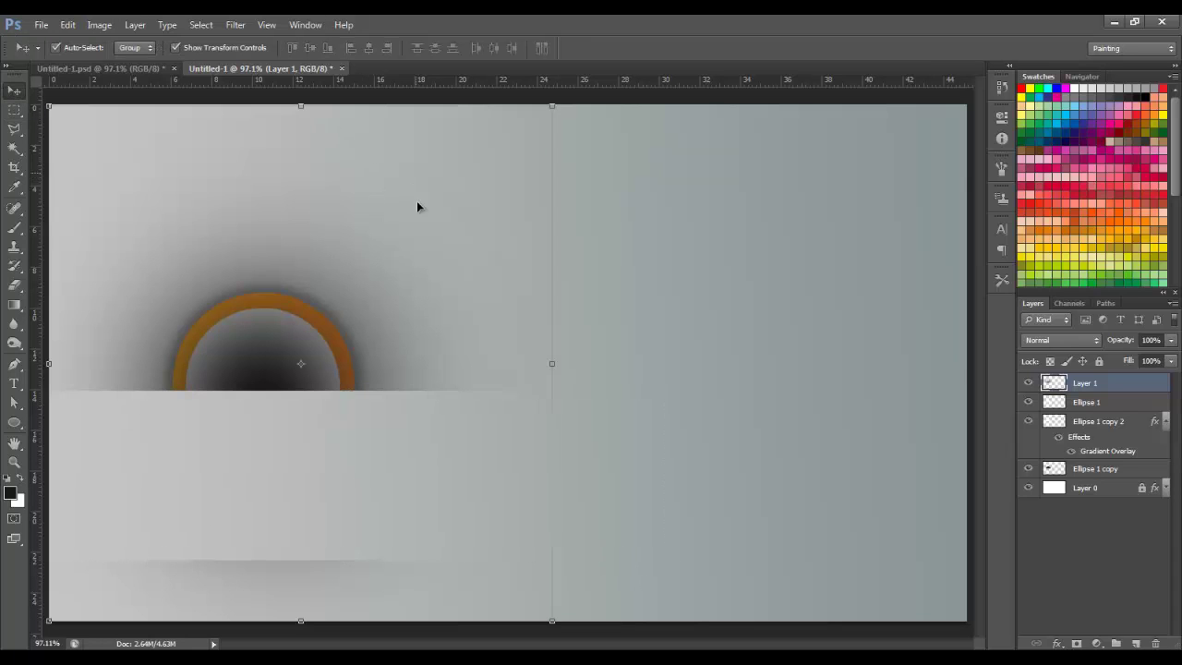
# Step back through History until the dark shadow is gone from the half-ring.
pyautogui.click(407, 233)
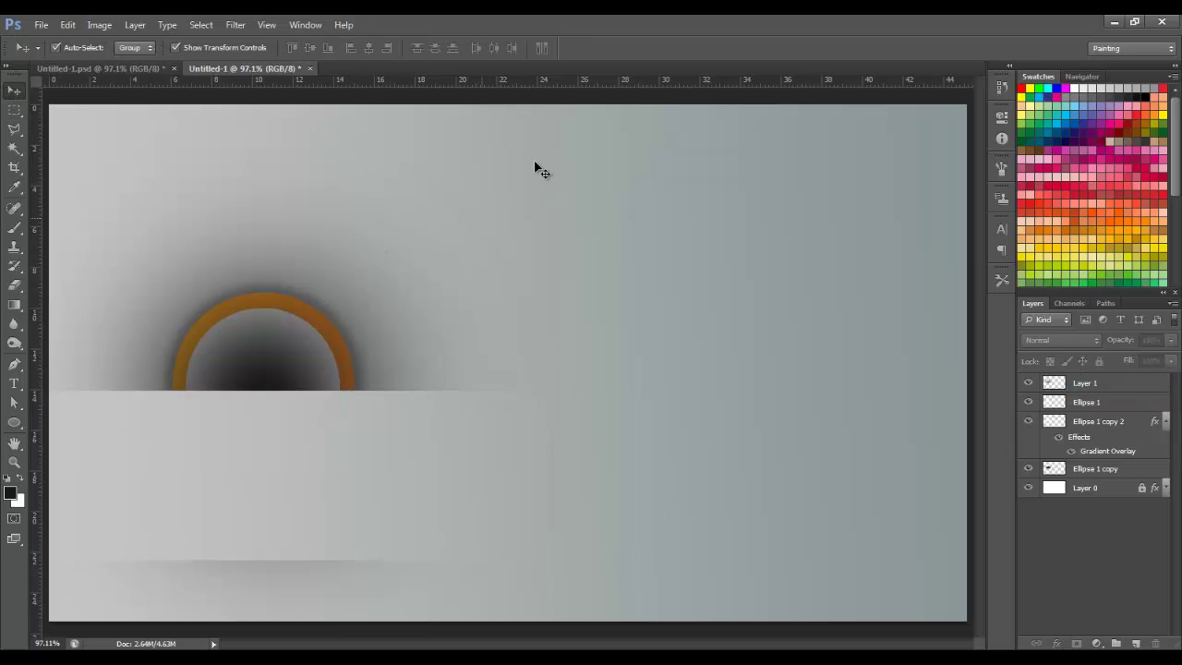
pyautogui.hotkey('ctrl', 'alt', 'z')
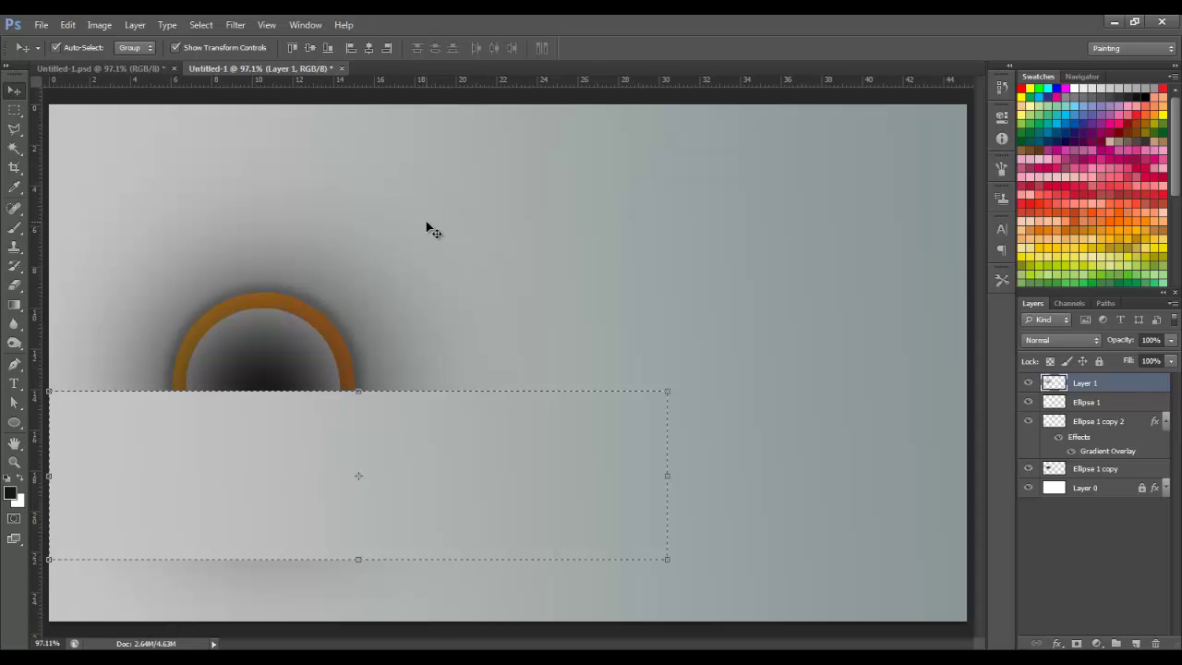
pyautogui.hotkey('ctrl', 'alt', 'z')
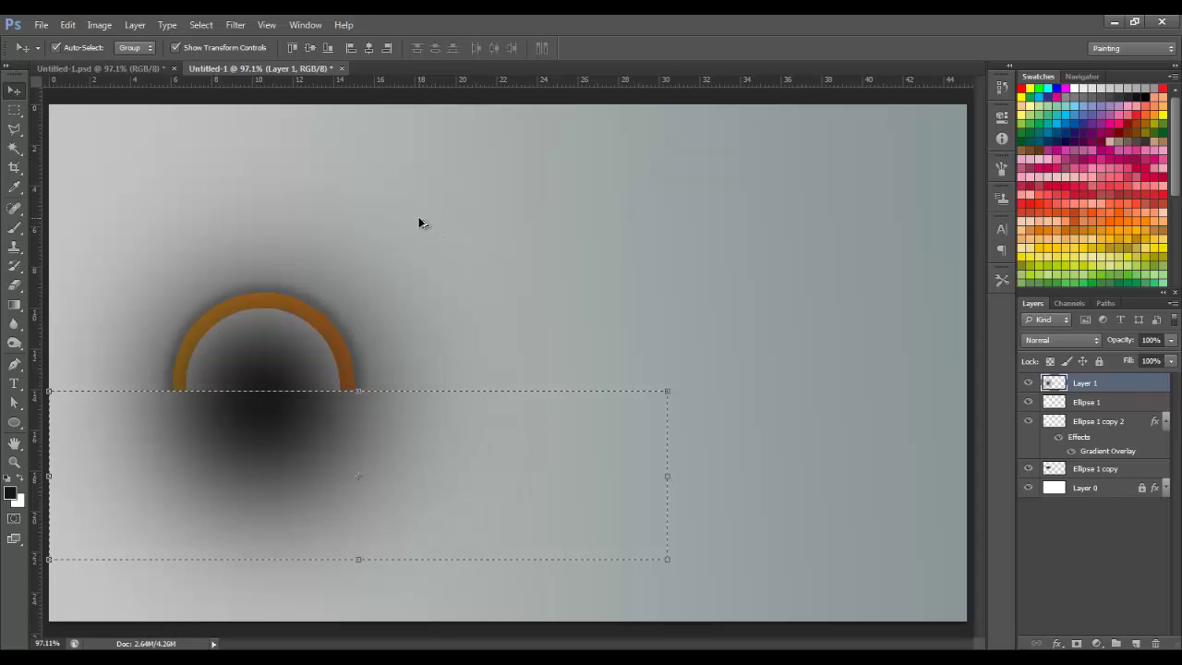
pyautogui.press('Up')
pyautogui.press('Up')
pyautogui.hotkey('ctrl', 'alt', 'z')
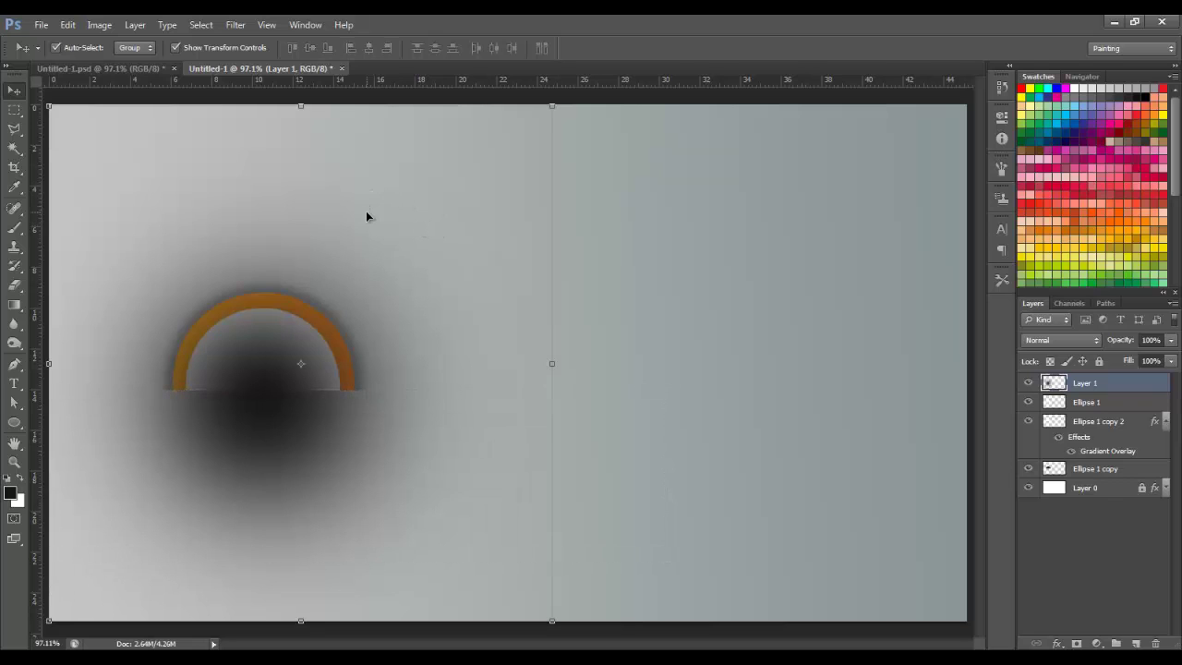
pyautogui.hotkey('ctrl', 'alt', 'z')
pyautogui.hotkey('ctrl', 'alt', 'z')
pyautogui.hotkey('ctrl', 'alt', 'z')
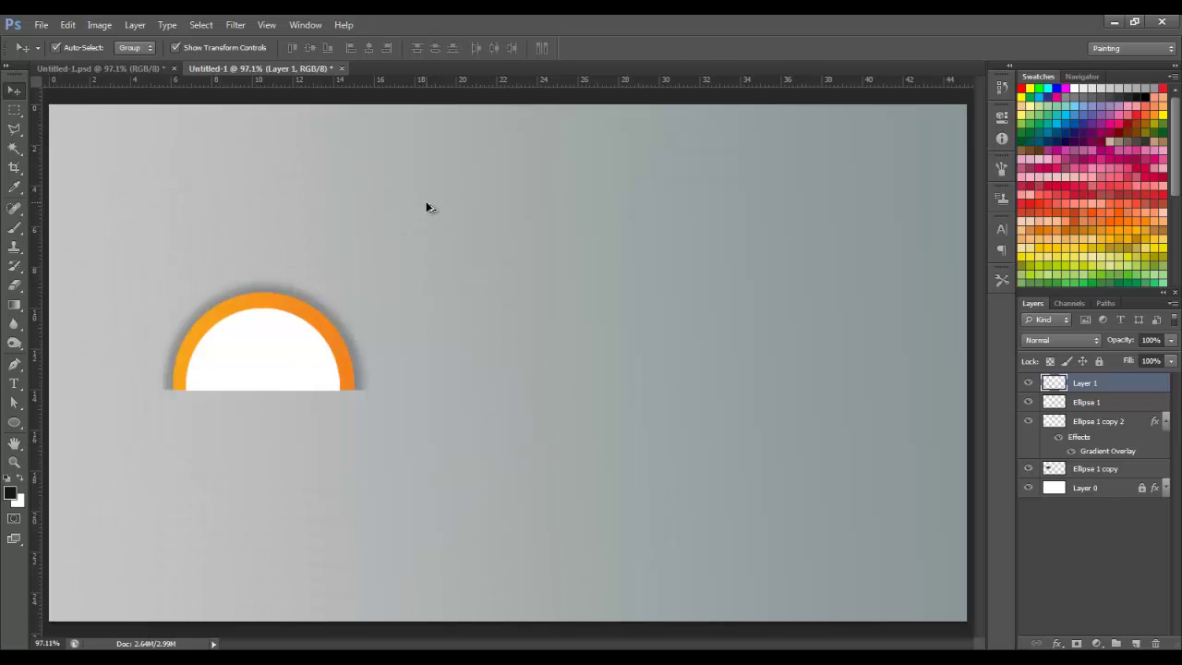
pyautogui.click(419, 319)
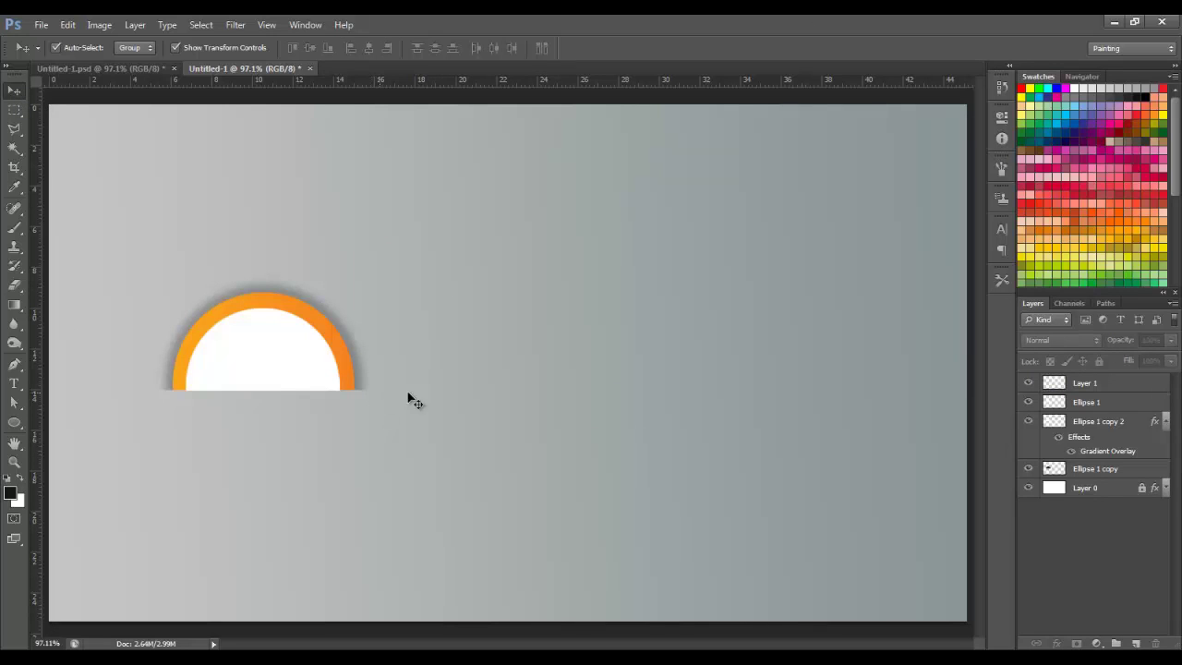
# Delete the leftover Layer 1 and settle the half-ring's position.
pyautogui.hotkey('ctrl', 'alt', 'z')
pyautogui.hotkey('ctrl', 'alt', 'z')
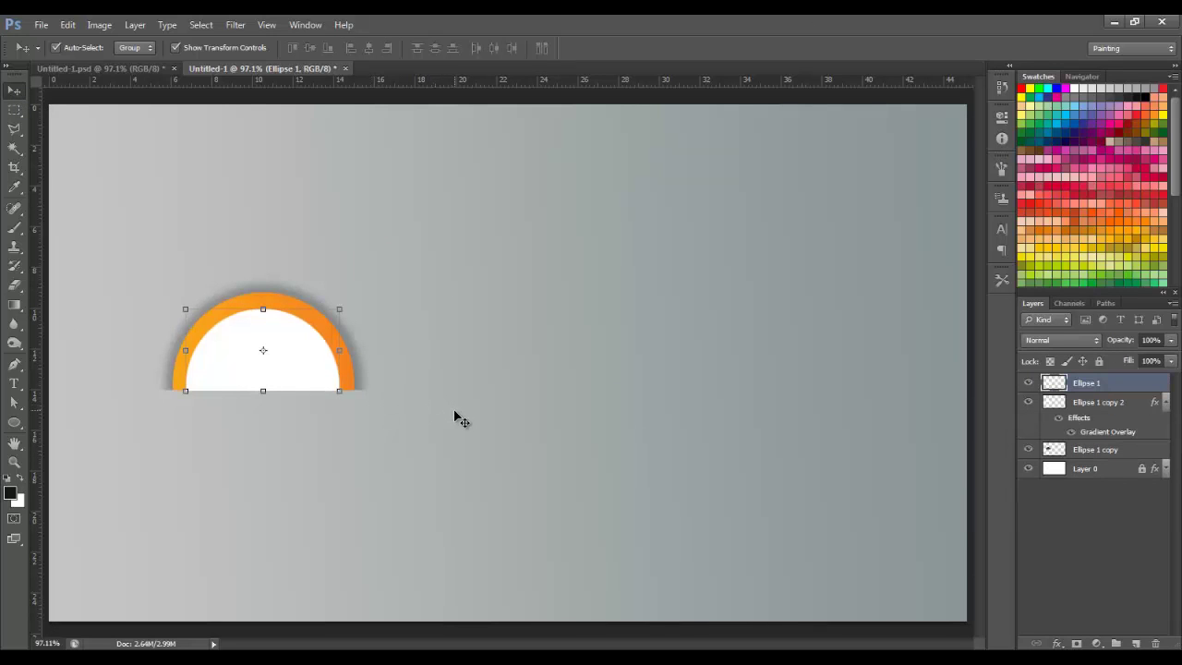
pyautogui.hotkey('ctrl', 'alt', 'z')
pyautogui.hotkey('ctrl', 'alt', 'z')
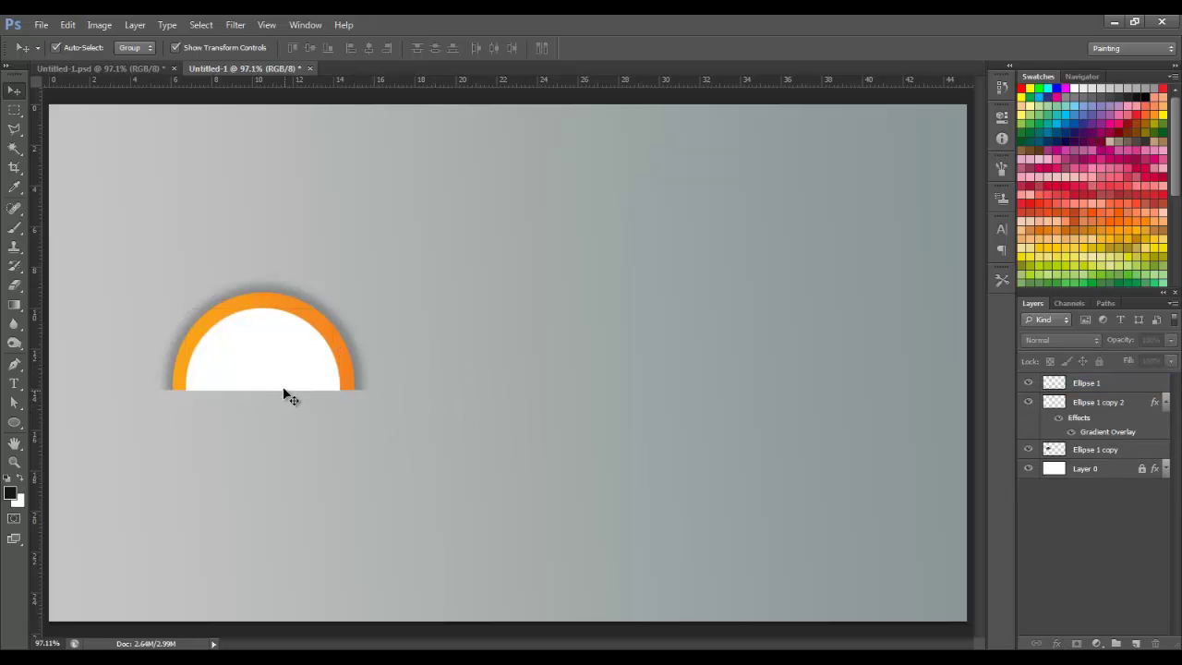
pyautogui.hotkey('ctrl', 'alt', 'z')
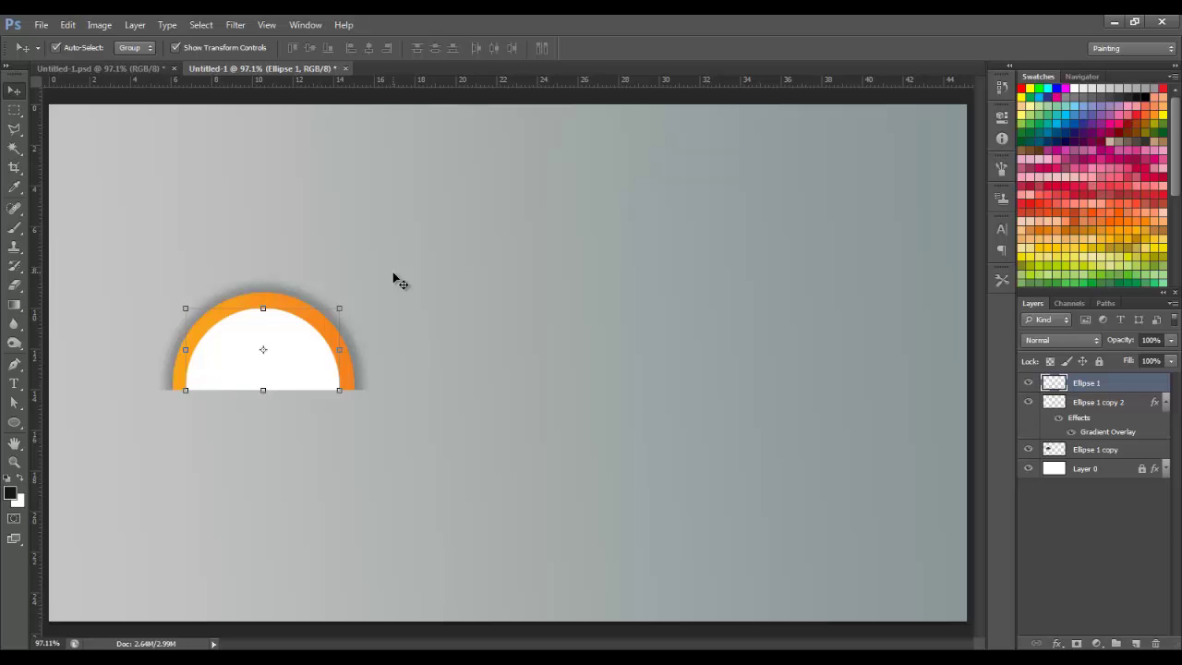
# Zoom out and fit the whole canvas on screen.
pyautogui.hotkey('ctrl', '-')
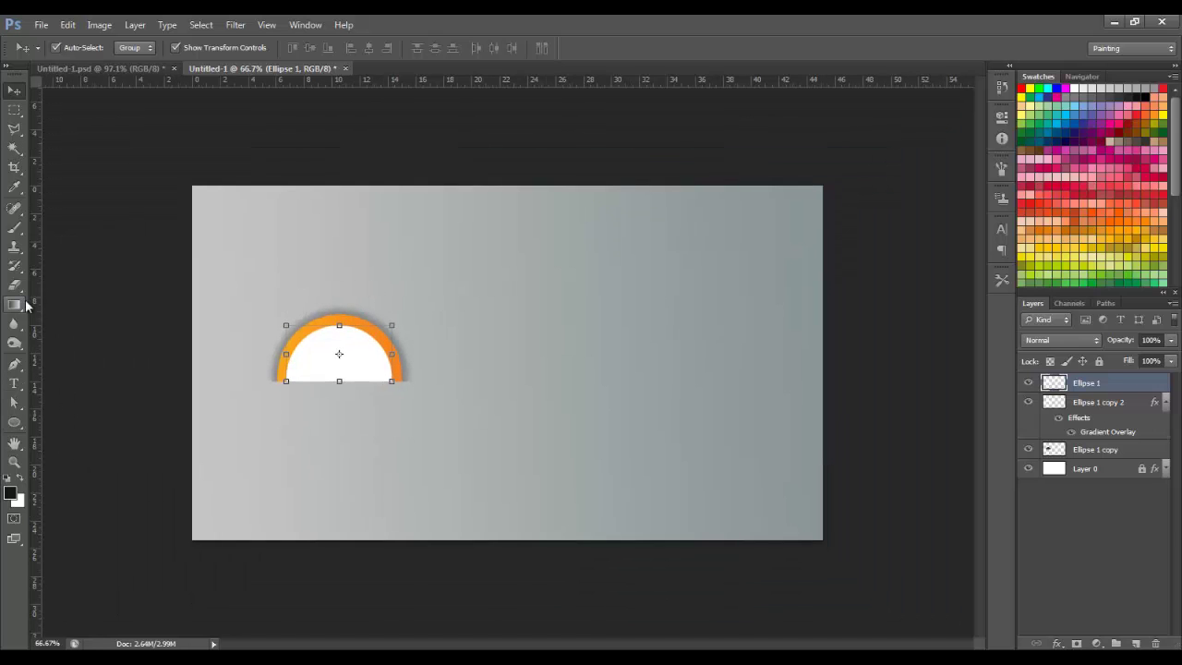
pyautogui.click(266, 24)
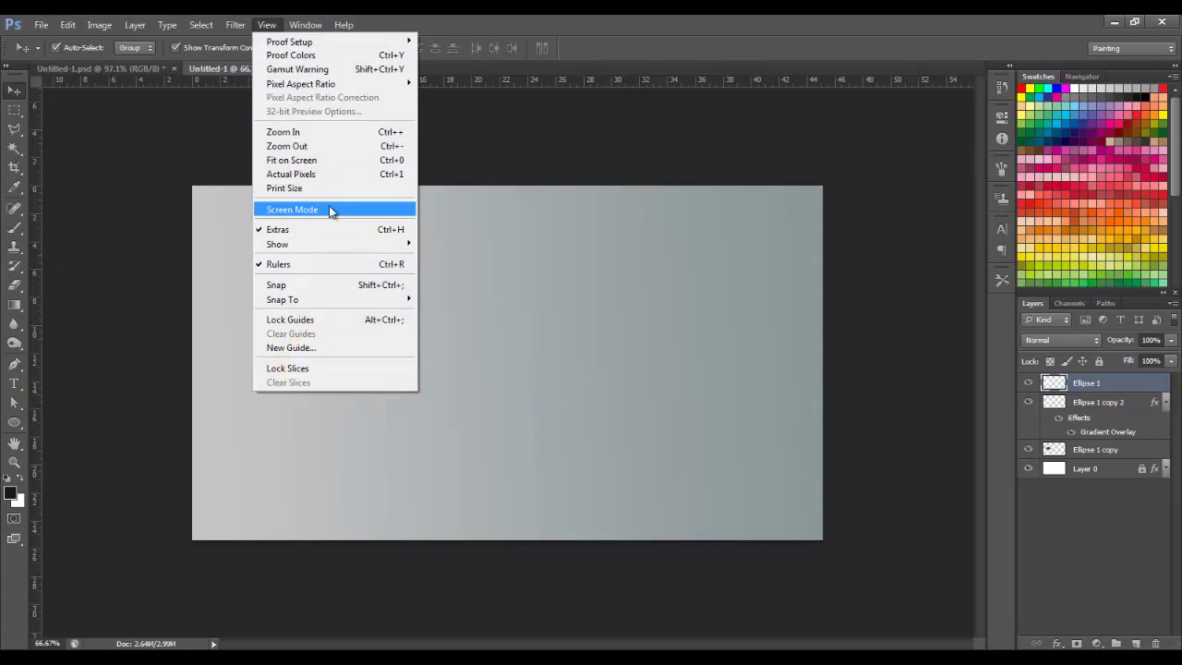
pyautogui.click(366, 159)
pyautogui.click(369, 330)
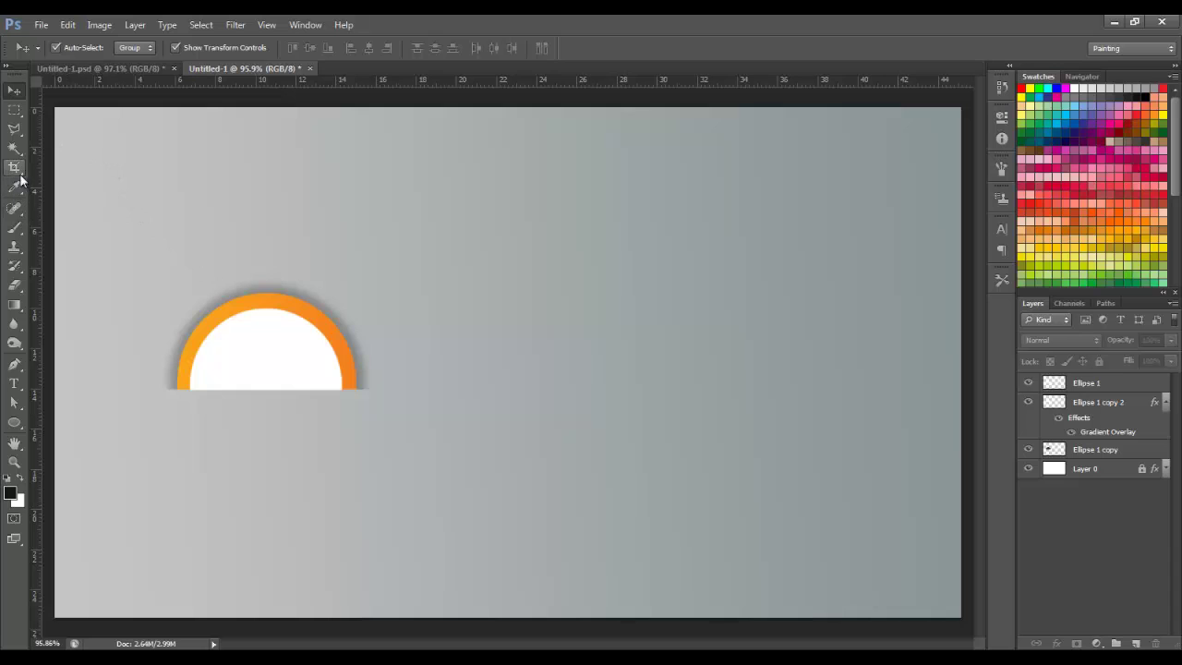
pyautogui.click(16, 229)
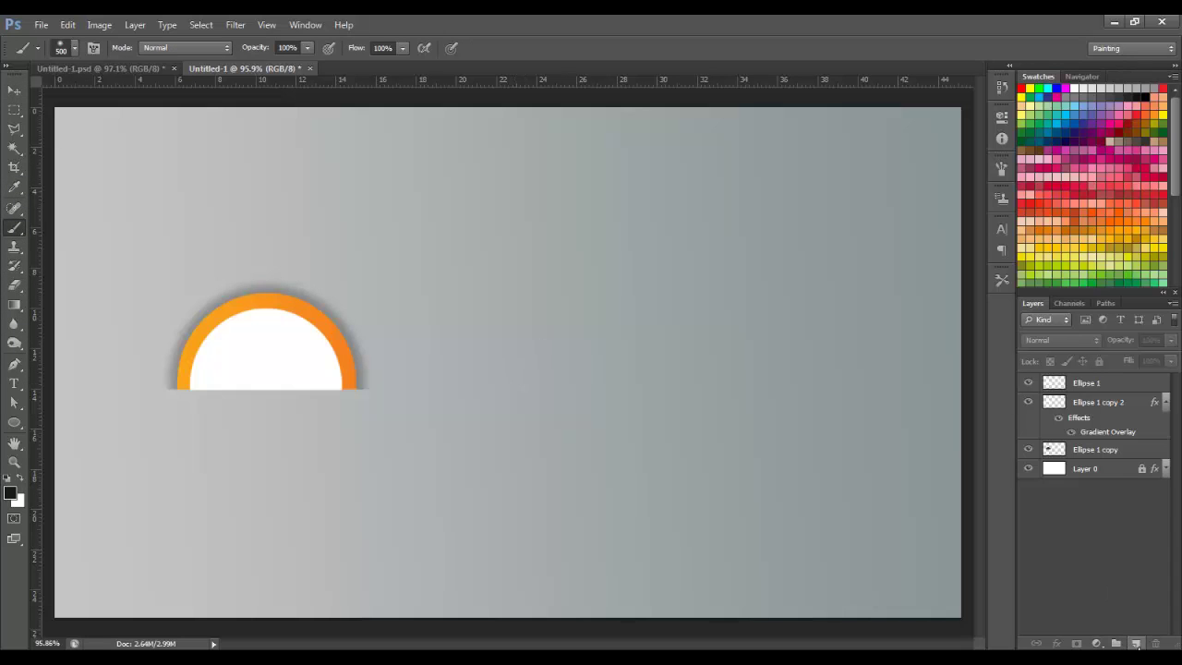
# Paint a 300 px soft black dab on a new layer at the half-ring's base centre.
pyautogui.click(1136, 643)
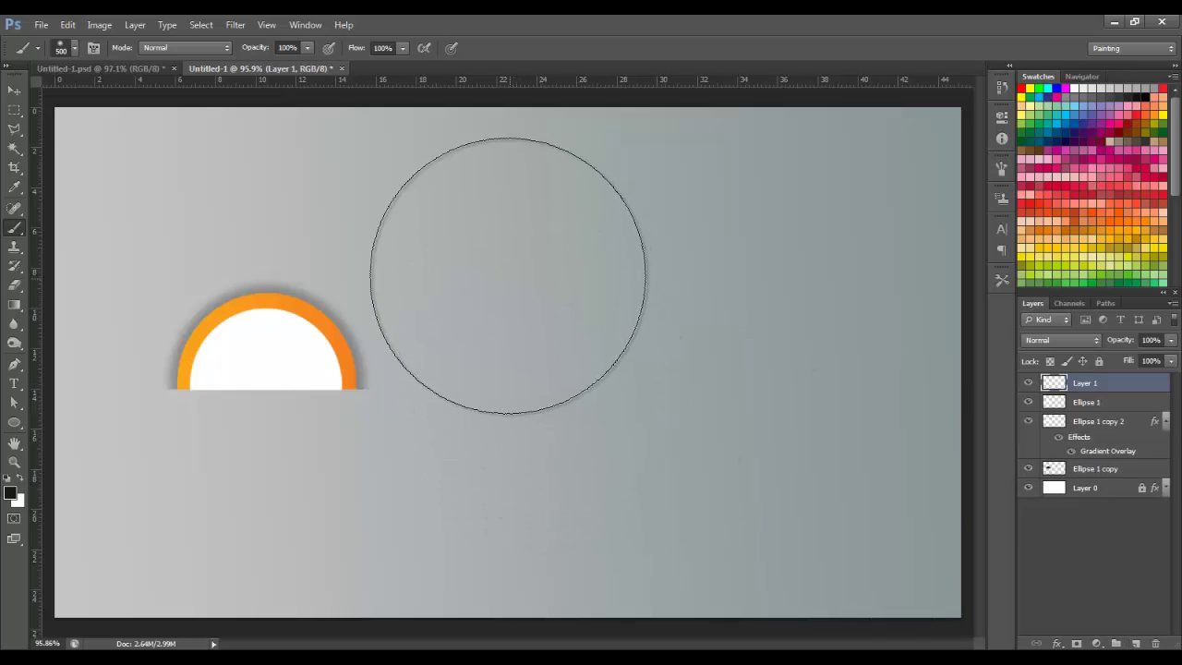
pyautogui.press('[')
pyautogui.press('[')
pyautogui.press('[')
pyautogui.press('[')
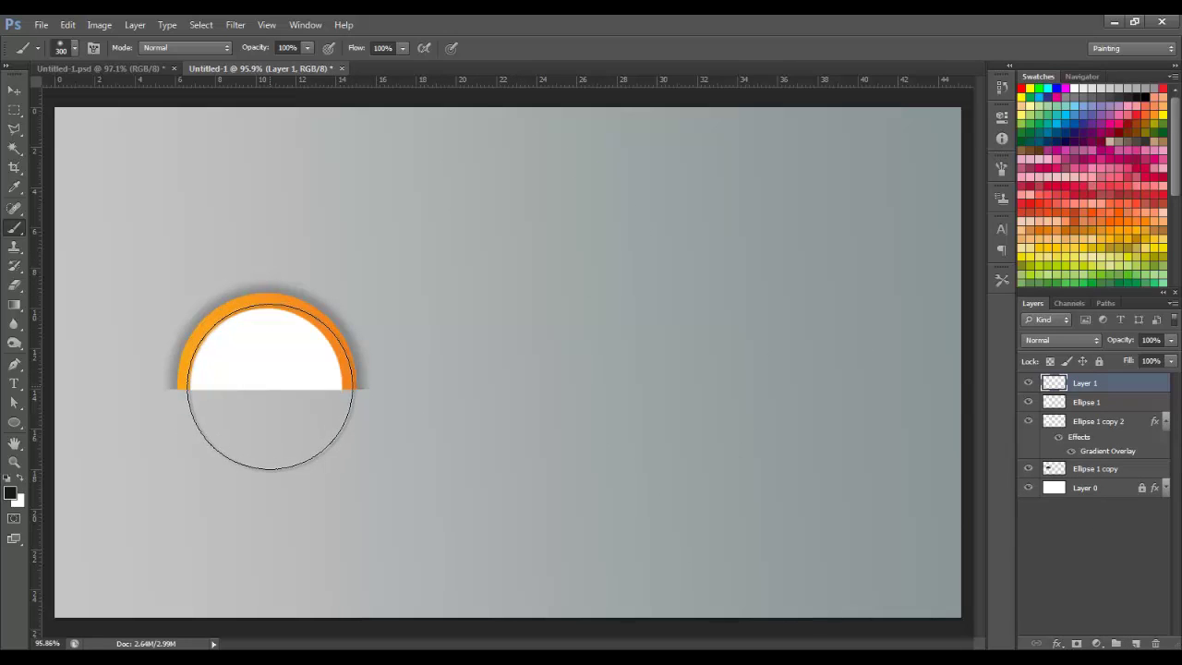
pyautogui.click(265, 389)
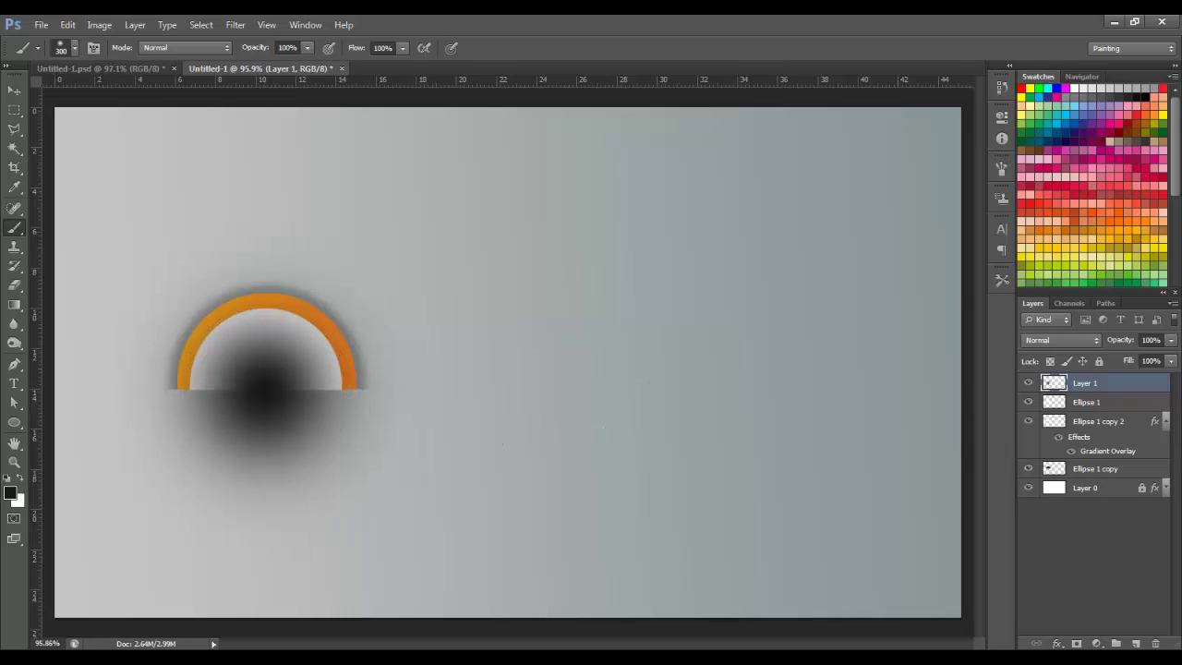
pyautogui.click(13, 94)
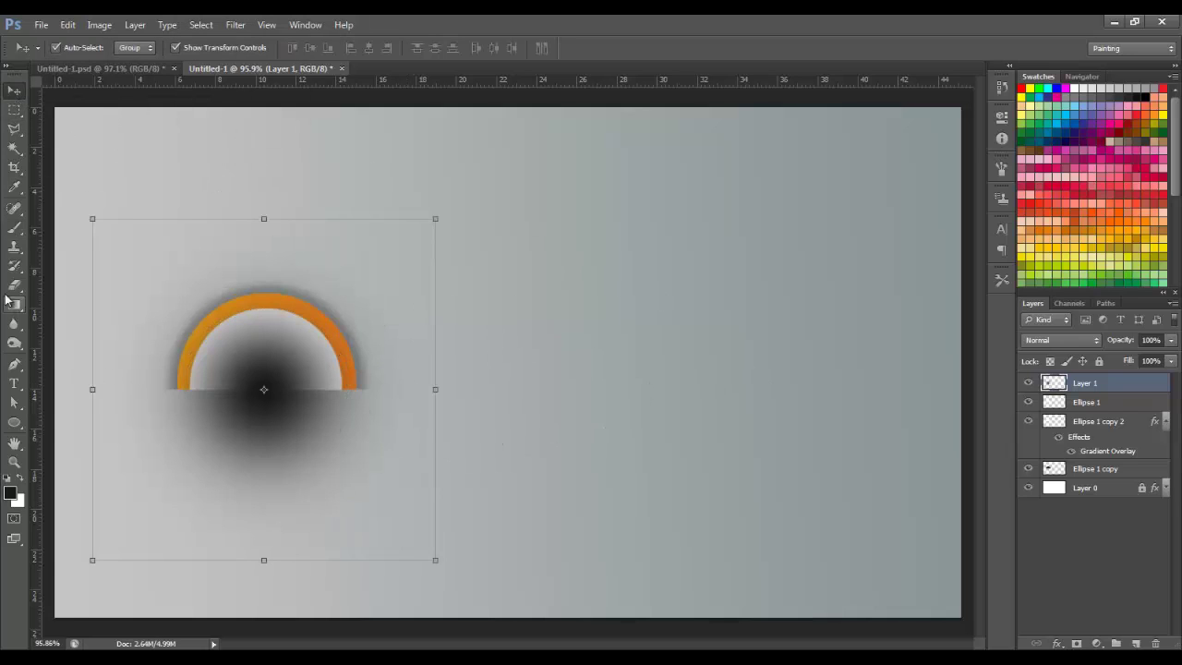
# Marquee-select the canvas below the half-ring's base, enclosing the dark dab's lower half.
pyautogui.click(14, 110)
pyautogui.moveTo(51, 378); pyautogui.dragTo(682, 617)
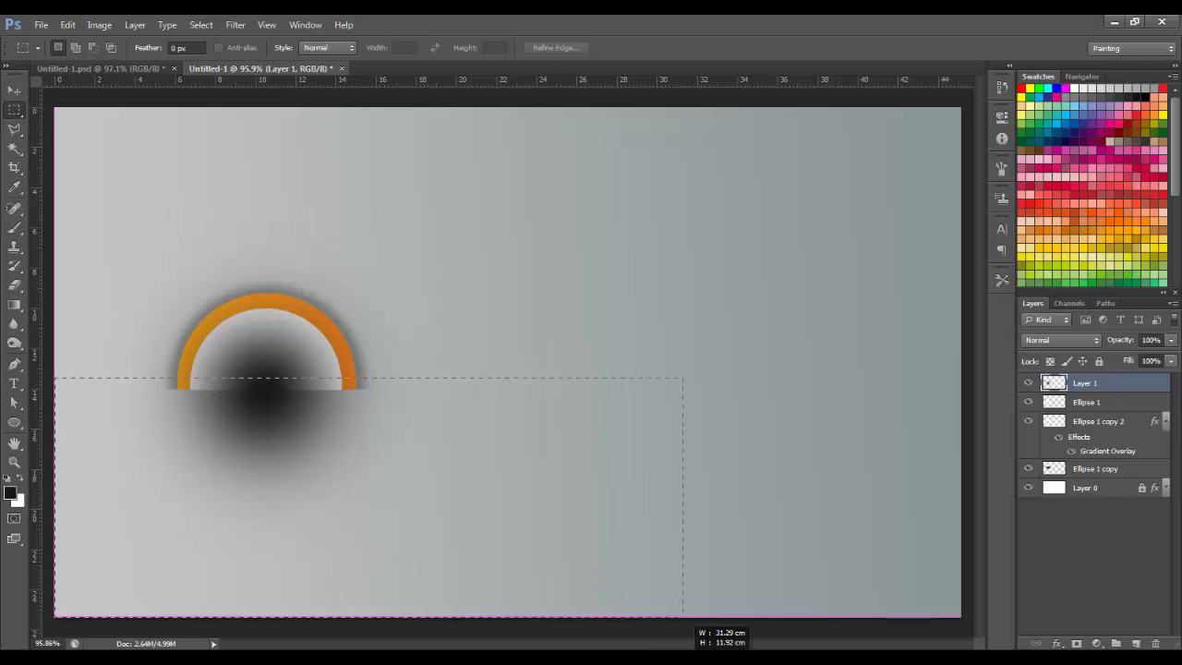
pyautogui.press('Down')
pyautogui.press('Down')
pyautogui.press('Down')
pyautogui.press('Down')
pyautogui.press('Down')
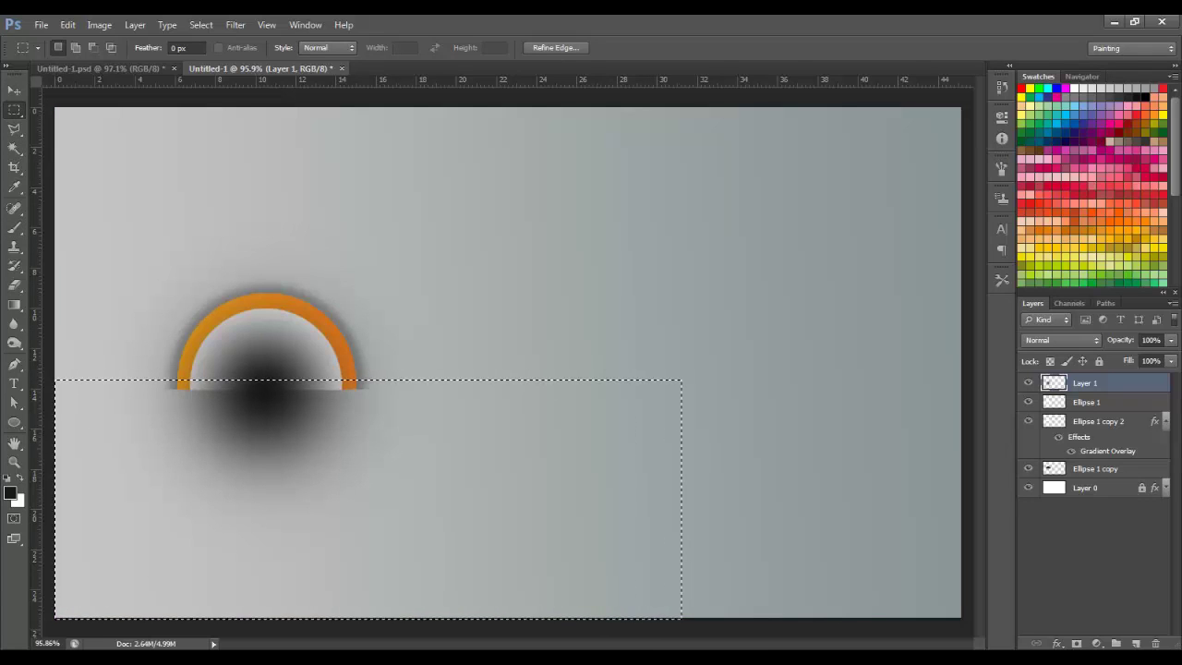
pyautogui.press('Down')
pyautogui.press('Down')
pyautogui.press('Down')
pyautogui.press('Down')
pyautogui.press('Down')
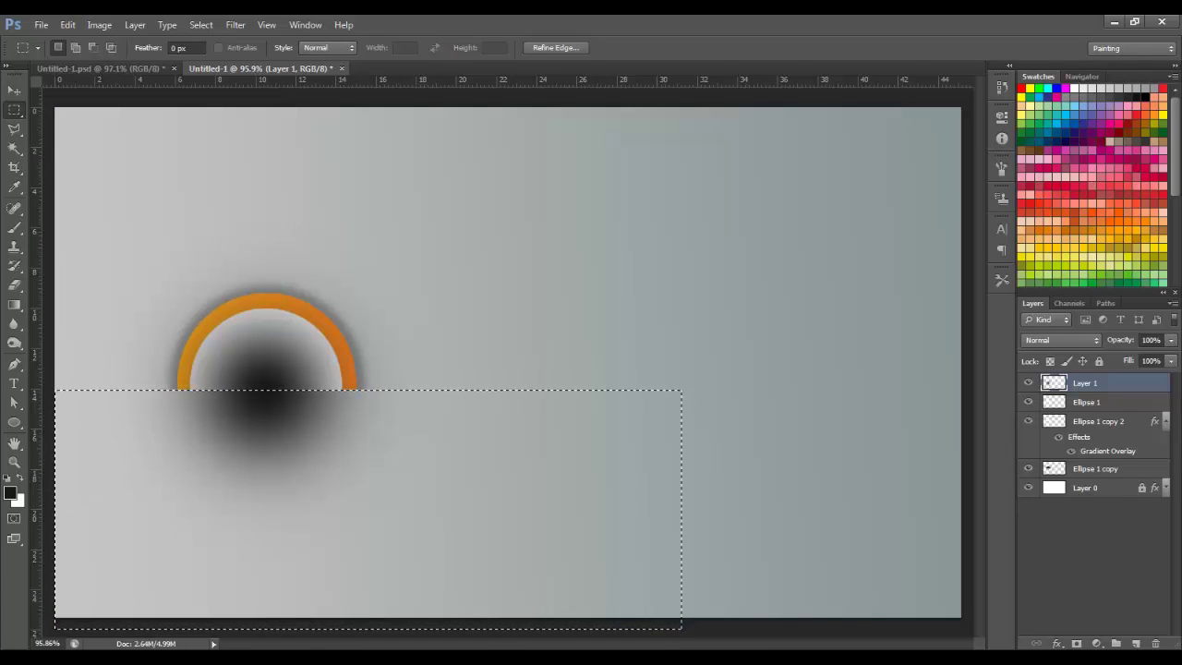
pyautogui.press('Delete')
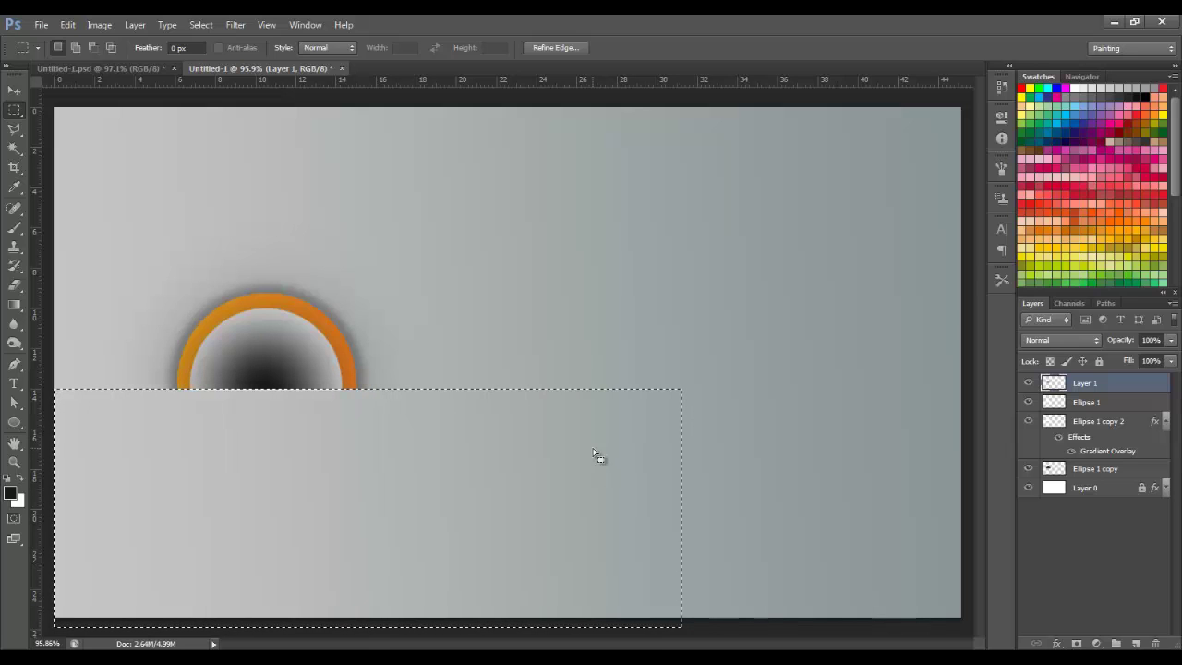
pyautogui.hotkey('ctrl', 'z')
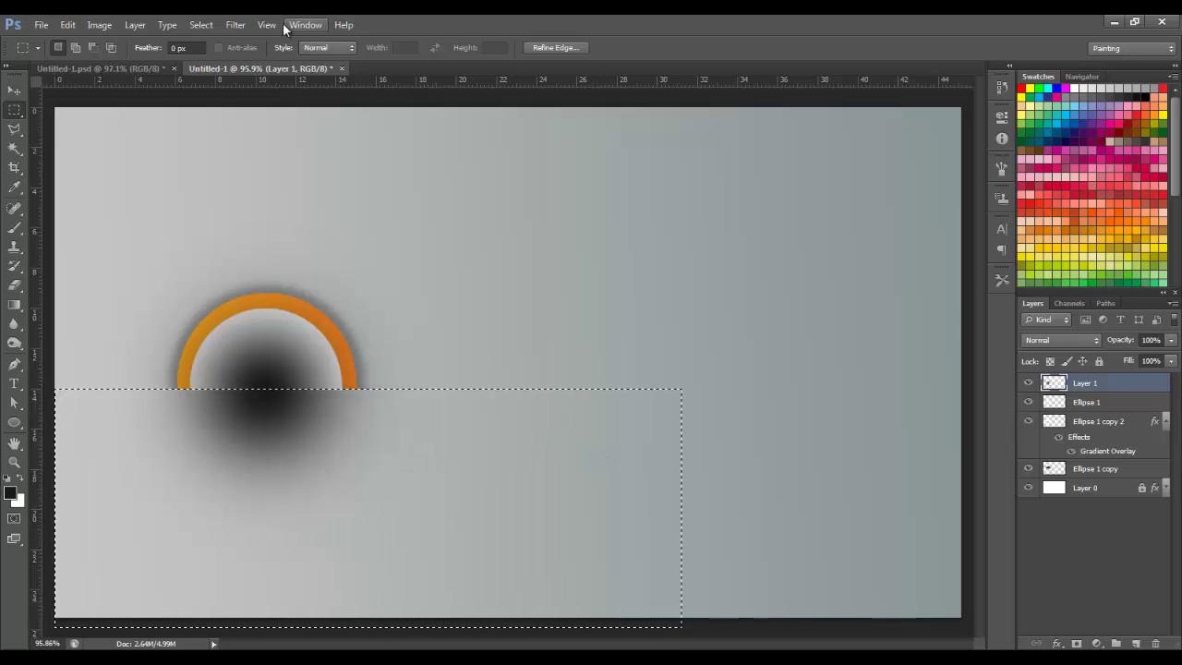
pyautogui.click(135, 25)
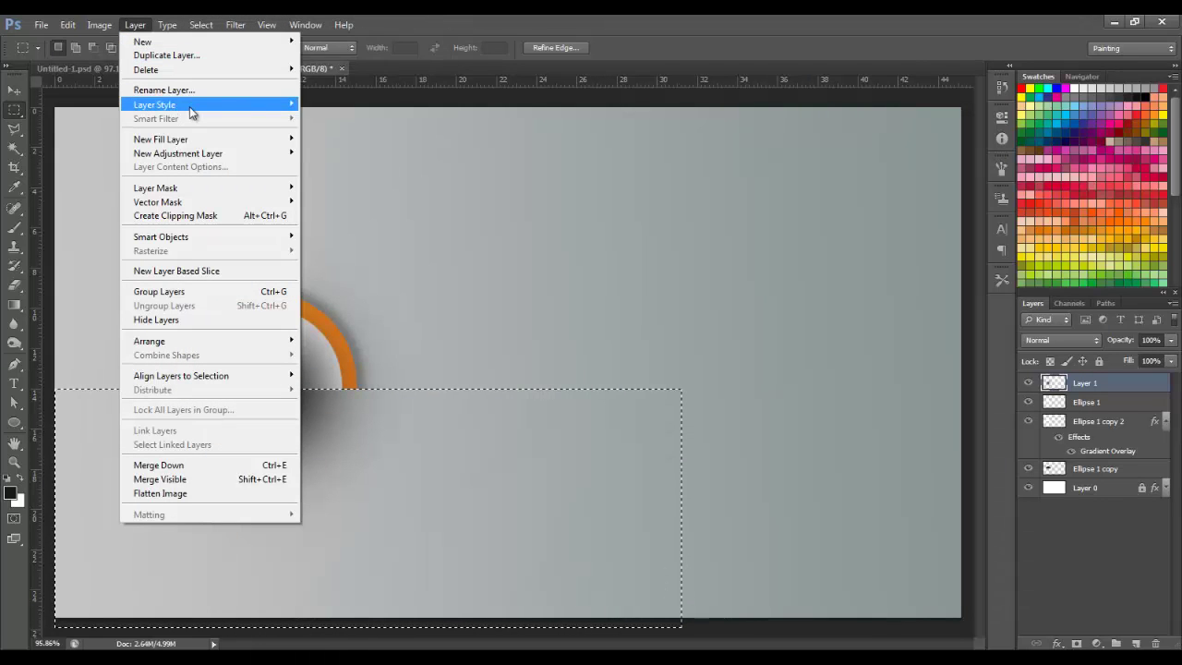
pyautogui.moveTo(208, 41)
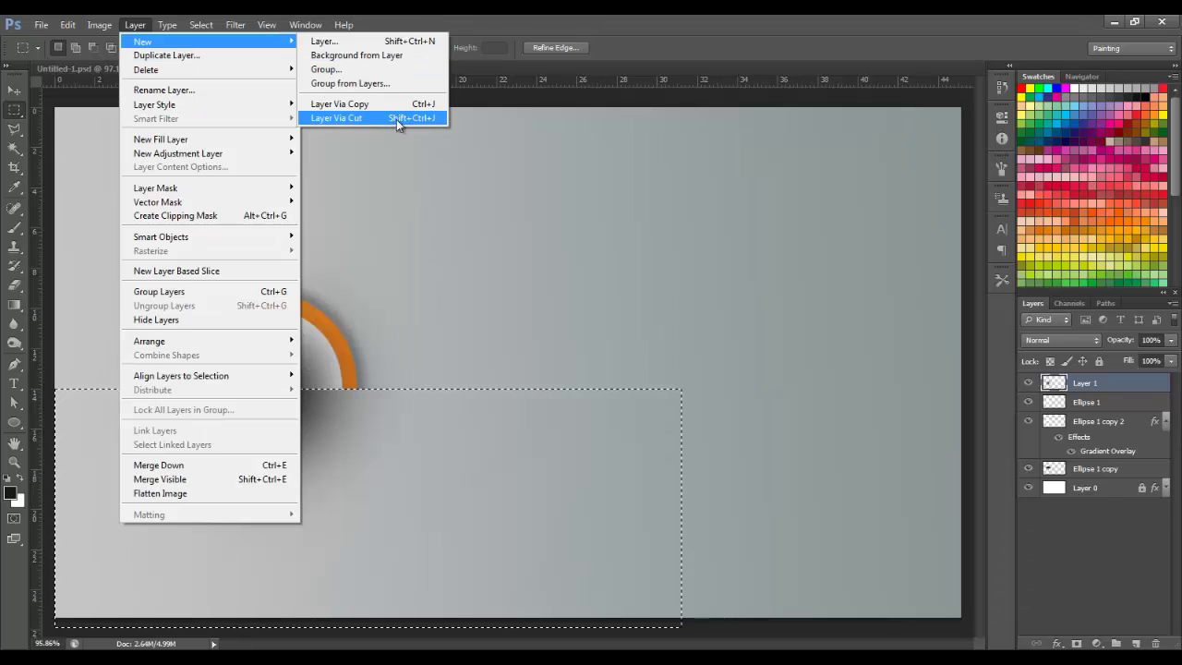
# Cut the dab's lower half to Layer 2 and give it a white colour overlay.
pyautogui.click(396, 119)
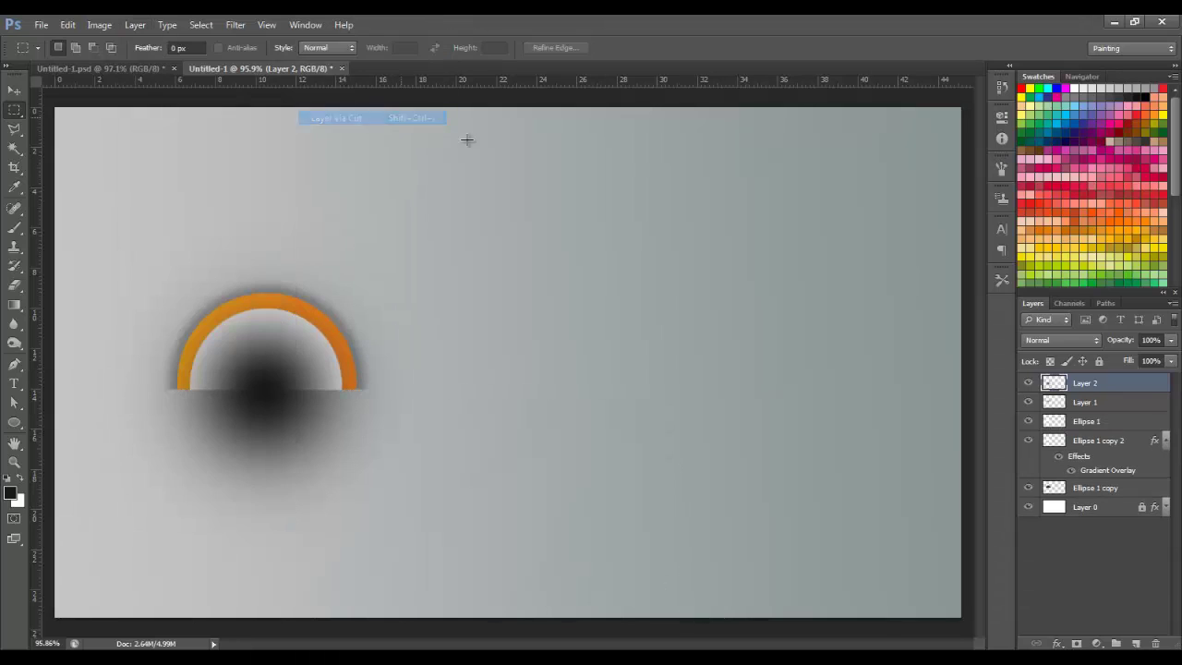
pyautogui.doubleClick(1128, 386)
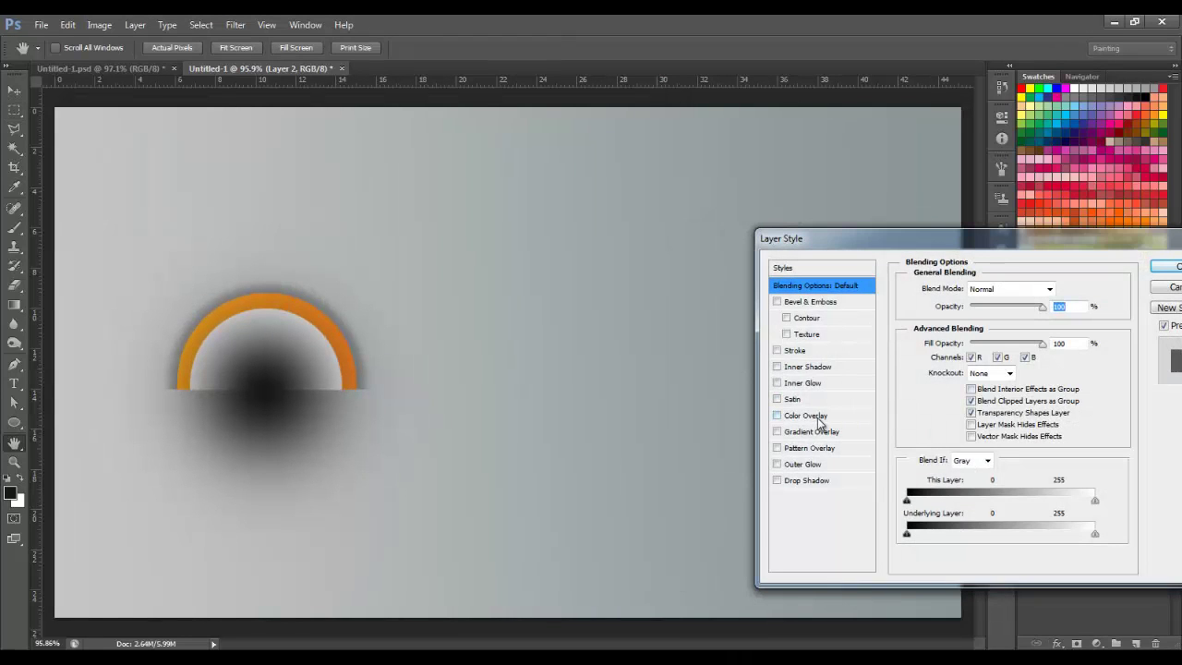
pyautogui.click(819, 417)
pyautogui.click(1062, 290)
pyautogui.moveTo(943, 378); pyautogui.dragTo(670, 132)
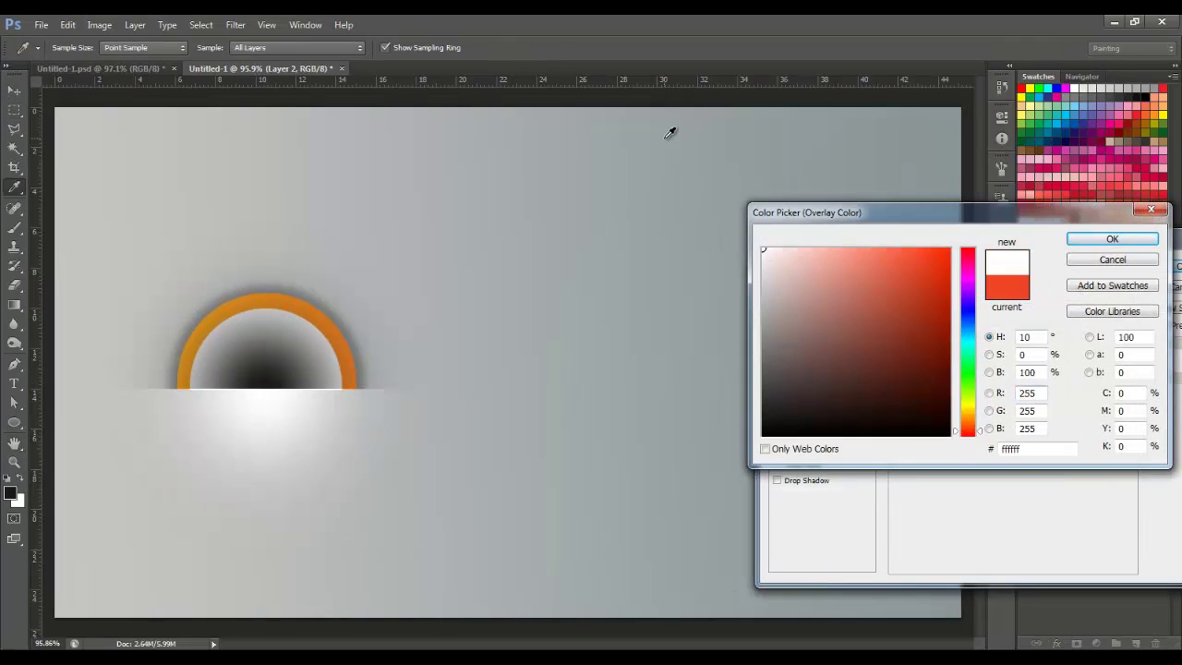
pyautogui.click(1149, 239)
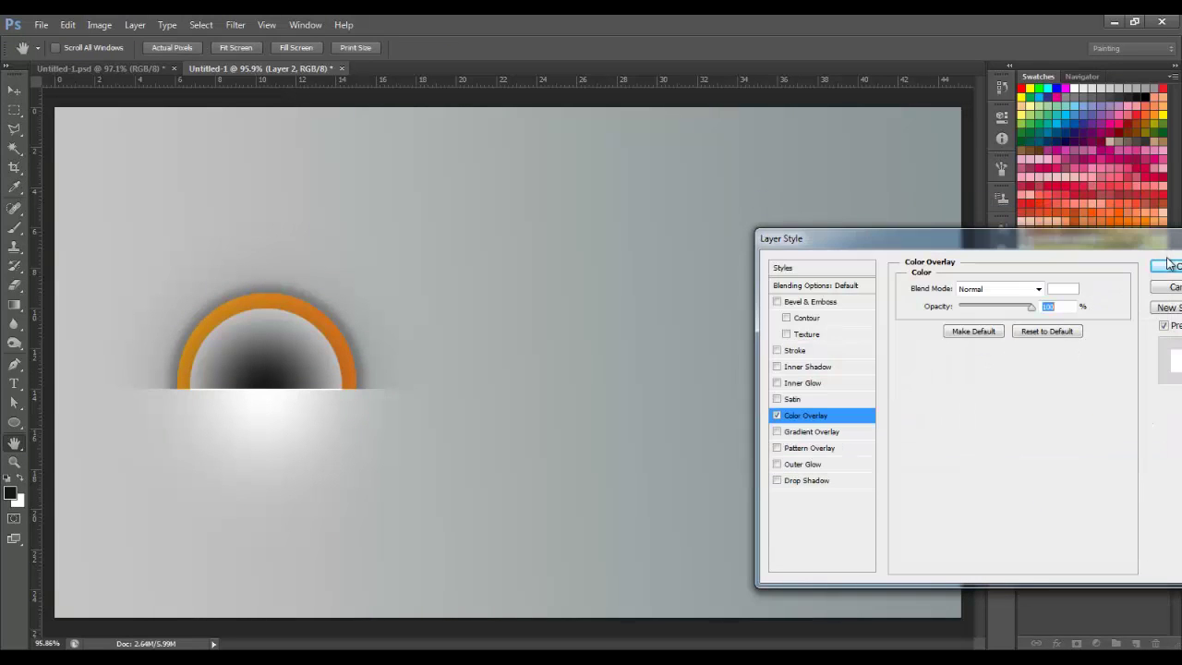
pyautogui.click(1170, 267)
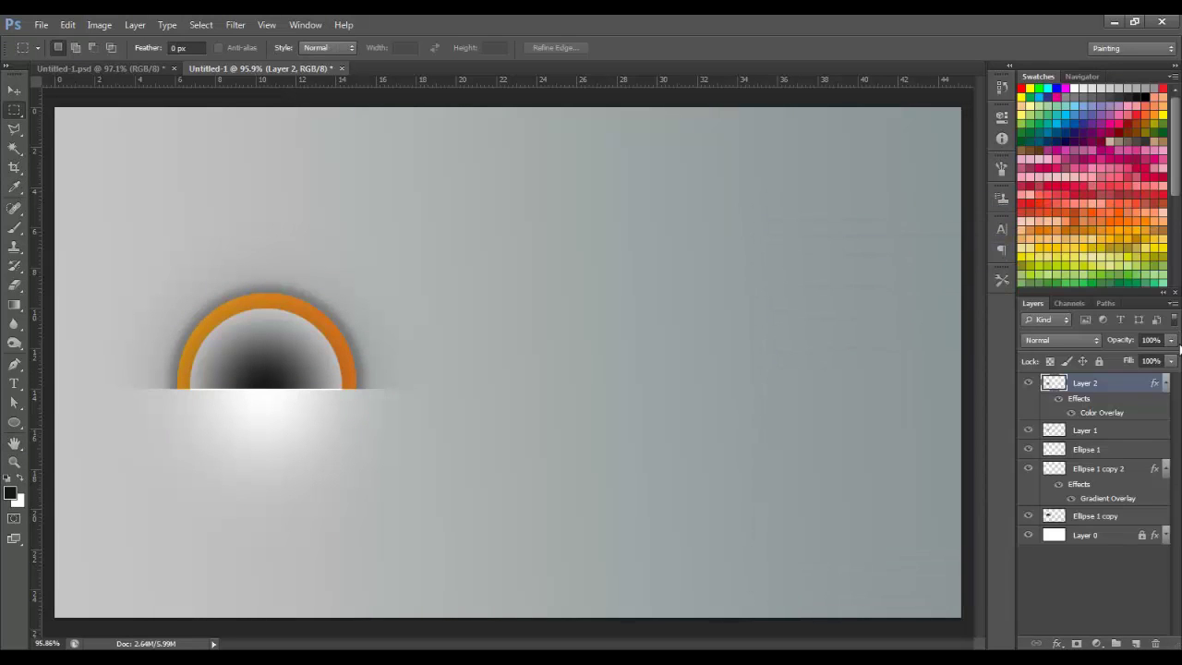
# Set Layer 2 to Overlay blend mode at about 65% opacity.
pyautogui.click(1171, 341)
pyautogui.moveTo(1146, 358); pyautogui.dragTo(1142, 359)
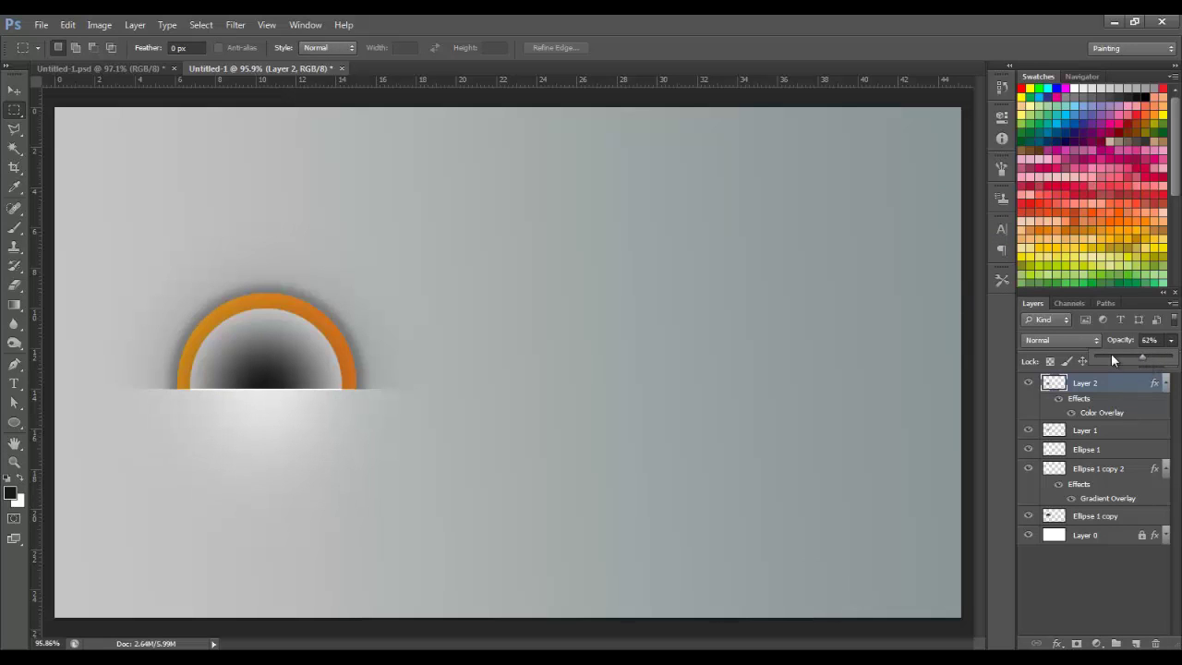
pyautogui.click(1052, 340)
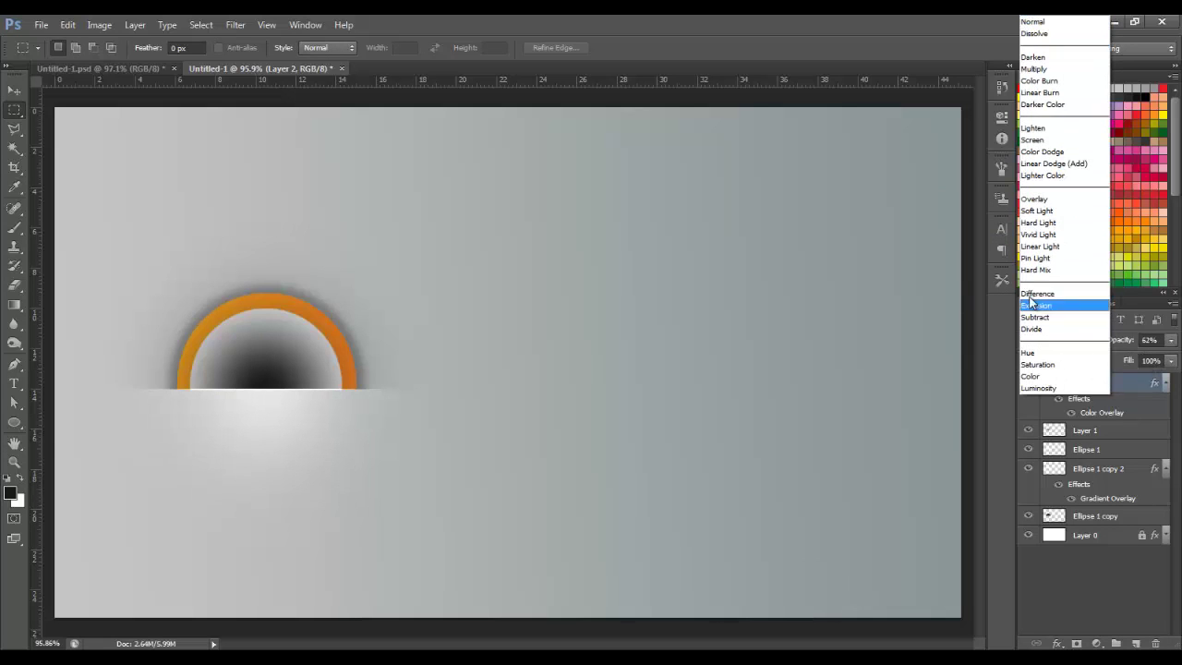
pyautogui.click(1048, 199)
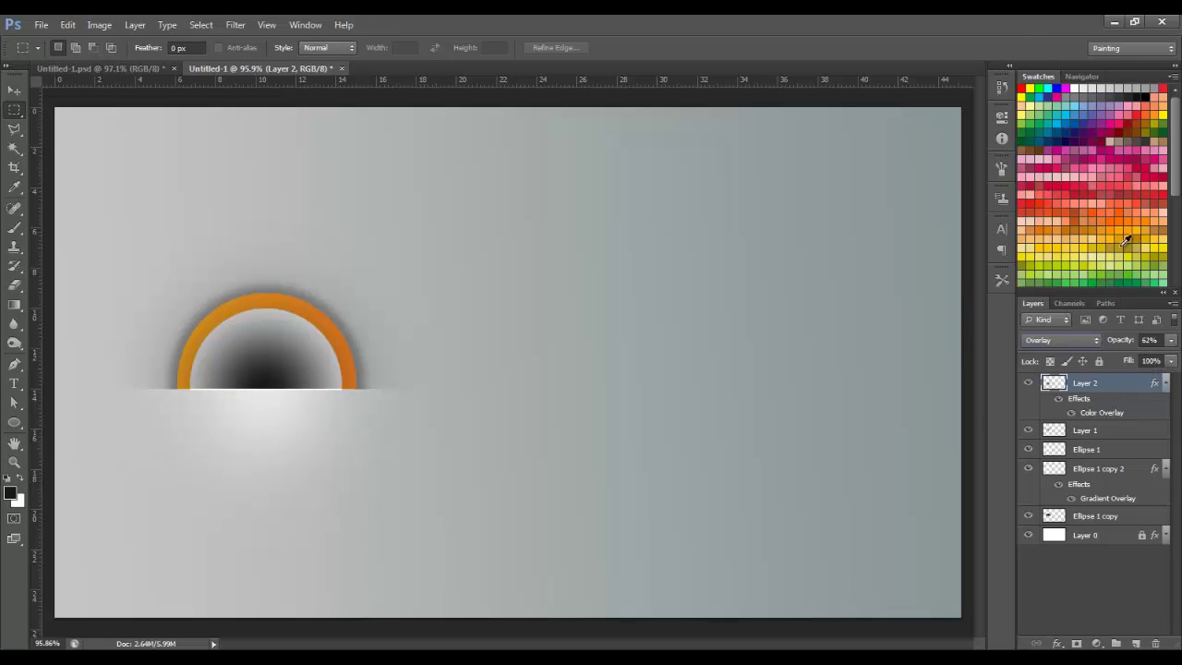
pyautogui.click(1171, 341)
pyautogui.moveTo(1131, 360); pyautogui.dragTo(1148, 360)
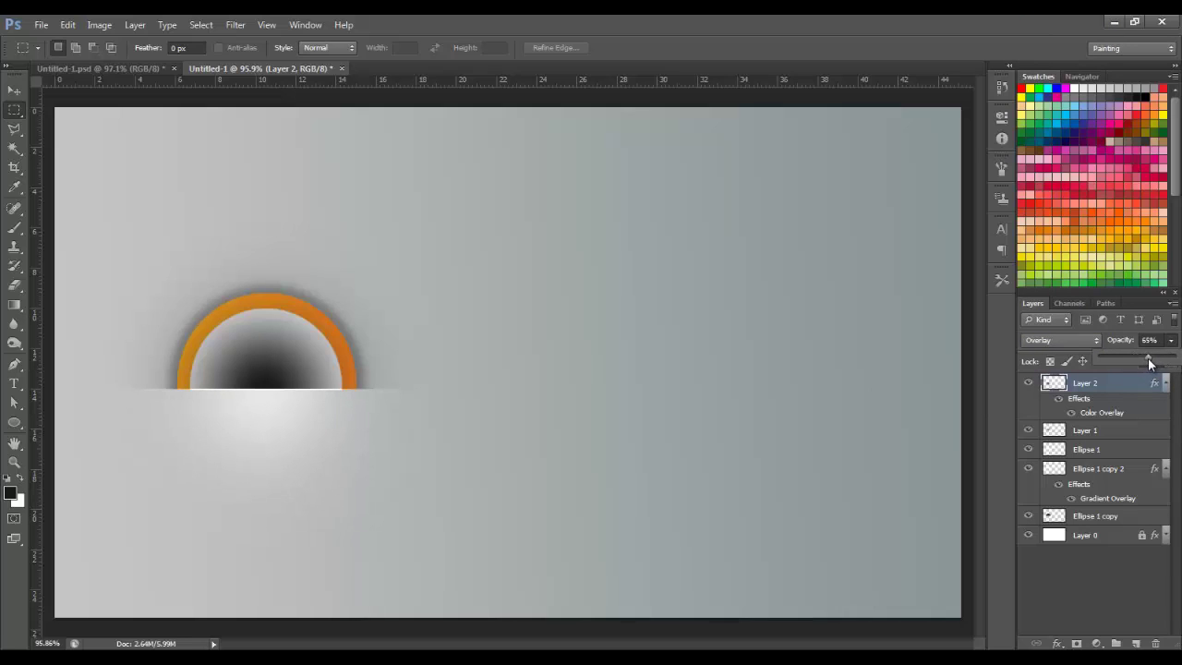
pyautogui.click(15, 90)
# Delete the dark gradient layer and add a 100×100 px white square, Rectangle 1.
pyautogui.click(291, 341)
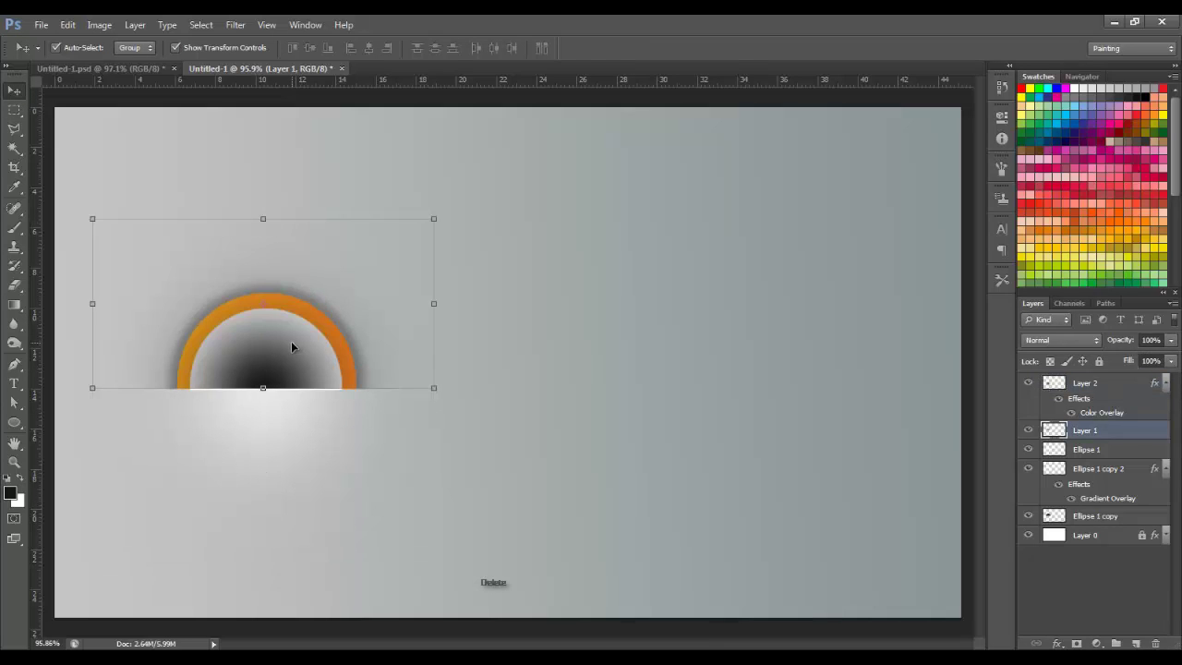
pyautogui.press('Delete')
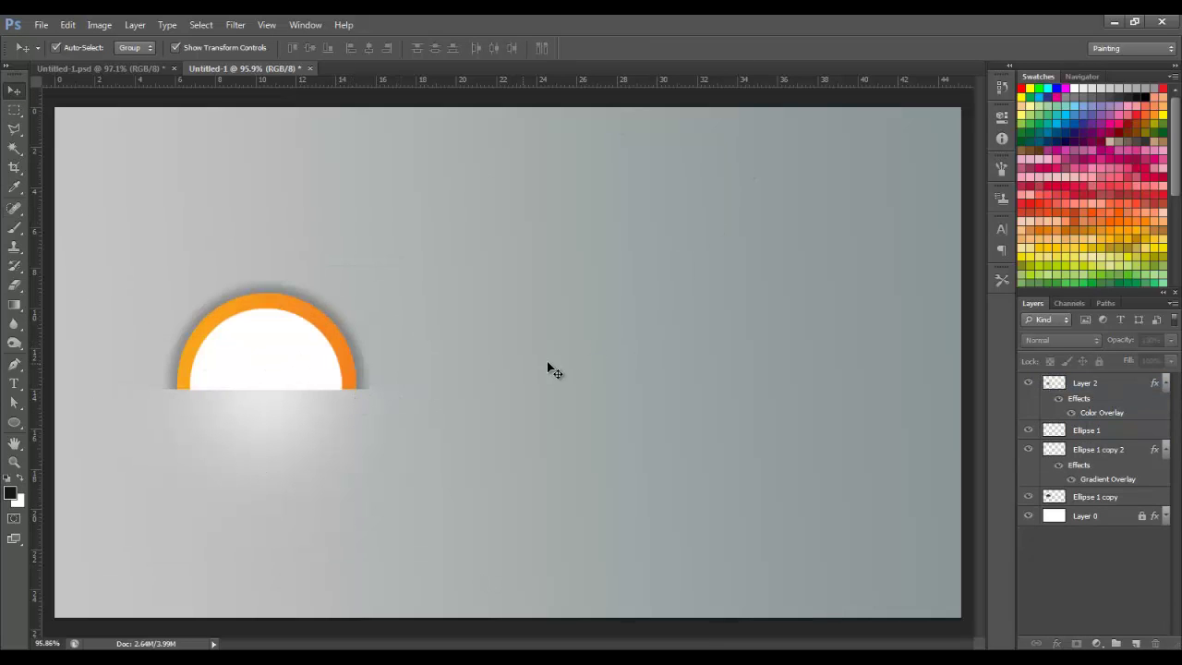
pyautogui.click(14, 422)
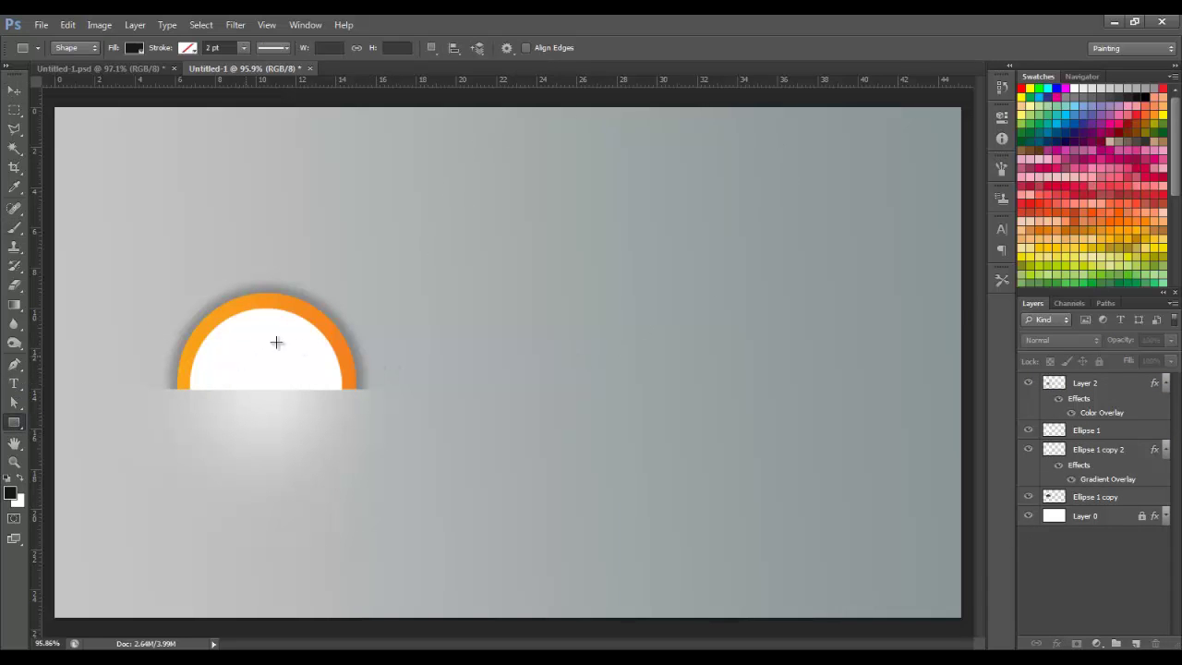
pyautogui.click(364, 250)
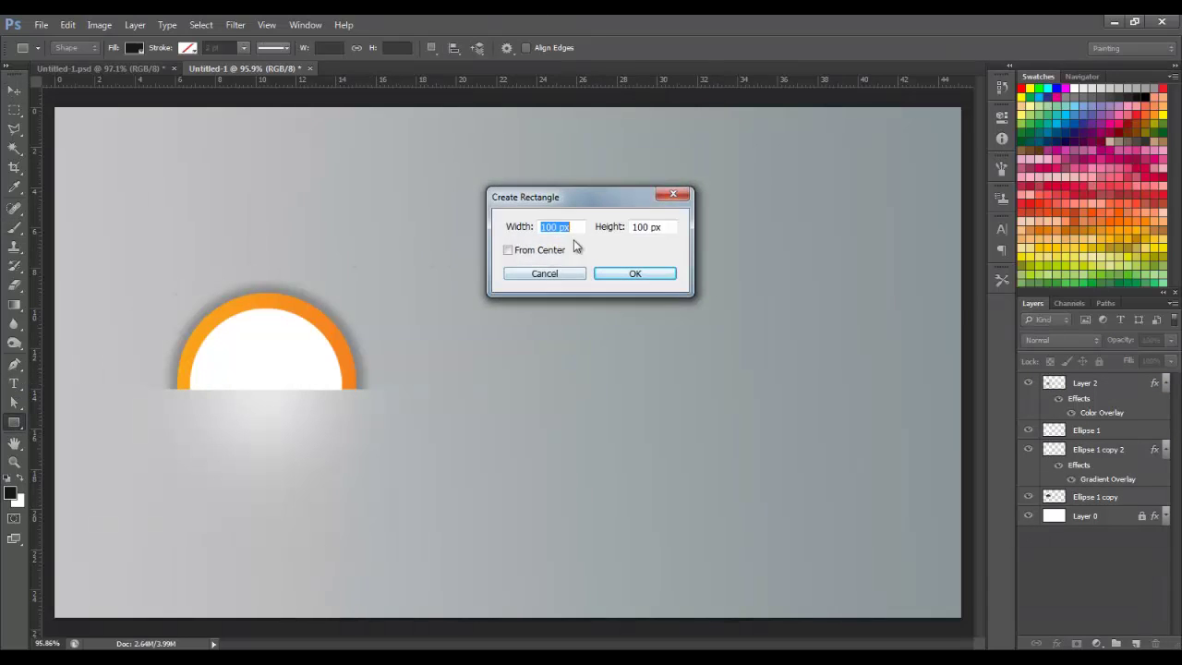
pyautogui.click(635, 274)
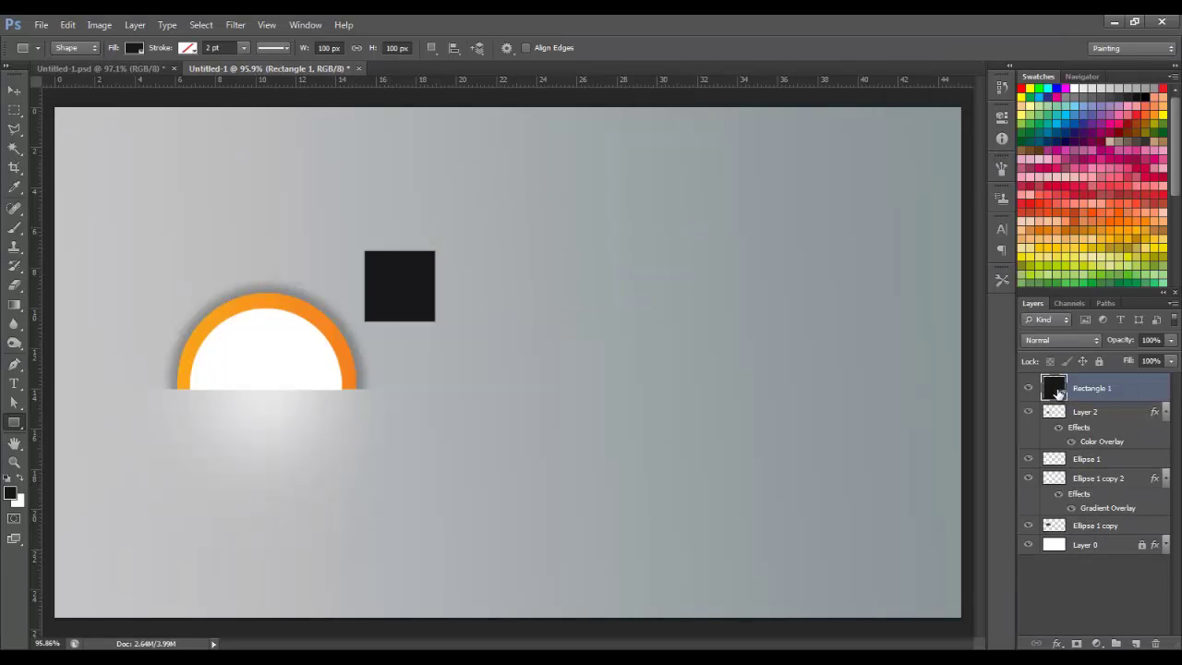
pyautogui.doubleClick(1054, 389)
pyautogui.click(764, 249)
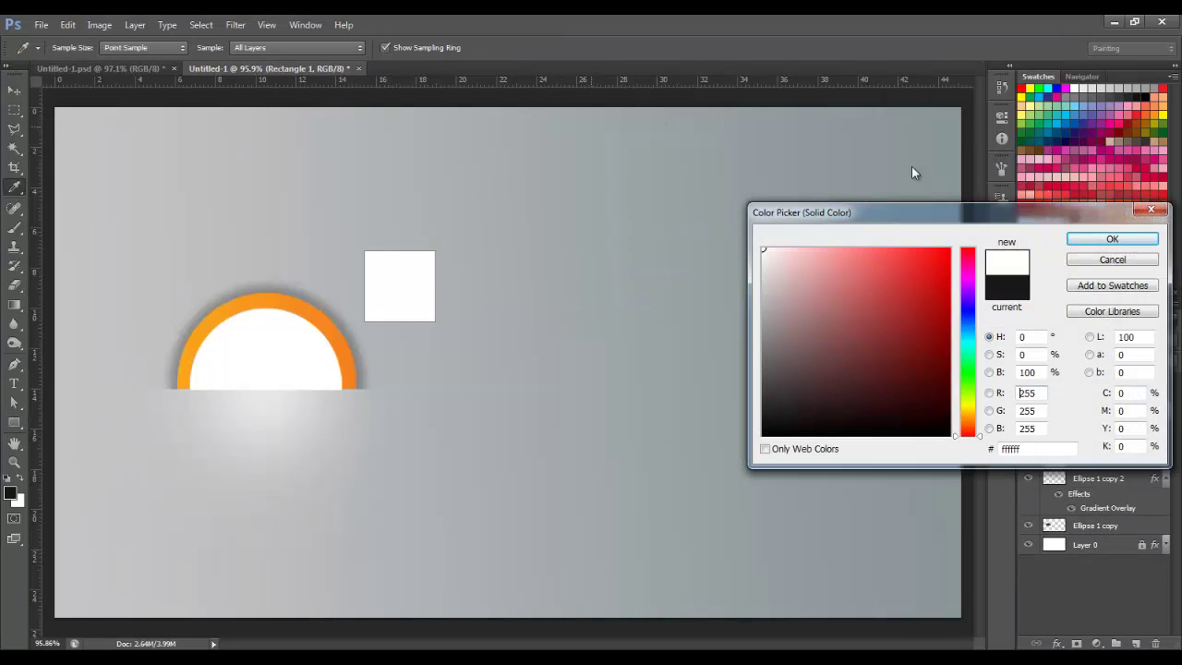
pyautogui.click(1083, 239)
# Rotate the white square 45°, scale it to about 45%, and place it at the arc's base.
pyautogui.press('v')
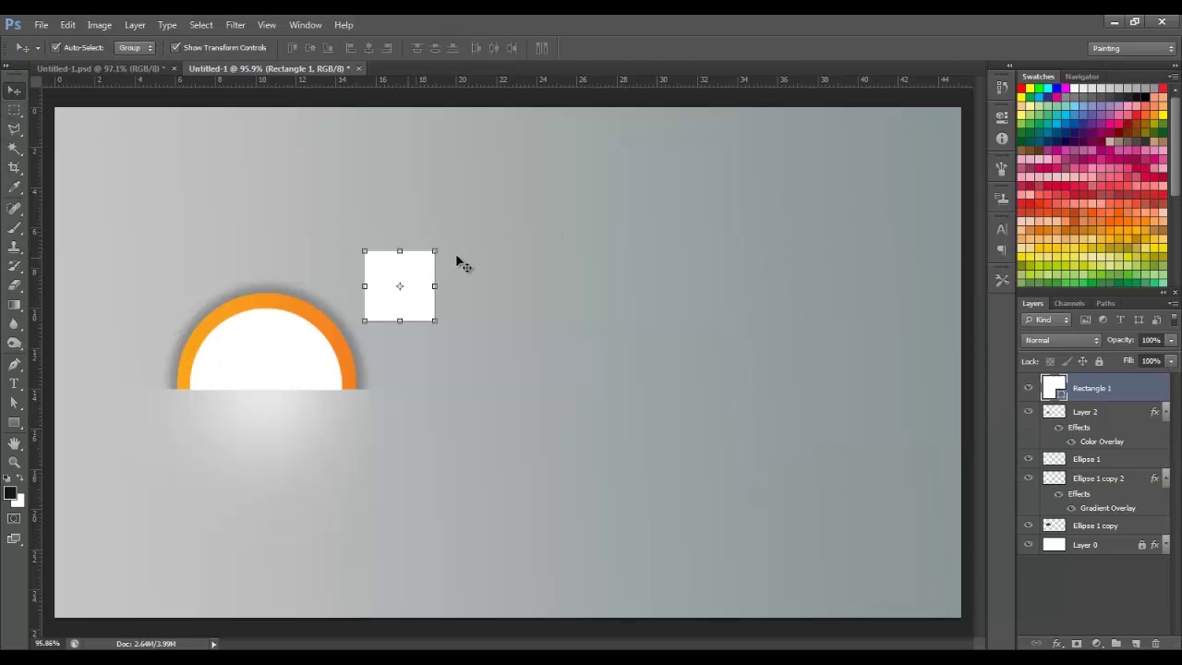
pyautogui.moveTo(447, 240)
pyautogui.mouseDown()
pyautogui.moveTo(442, 268)
pyautogui.moveTo(274, 368)
pyautogui.moveTo(287, 362)
pyautogui.mouseUp()
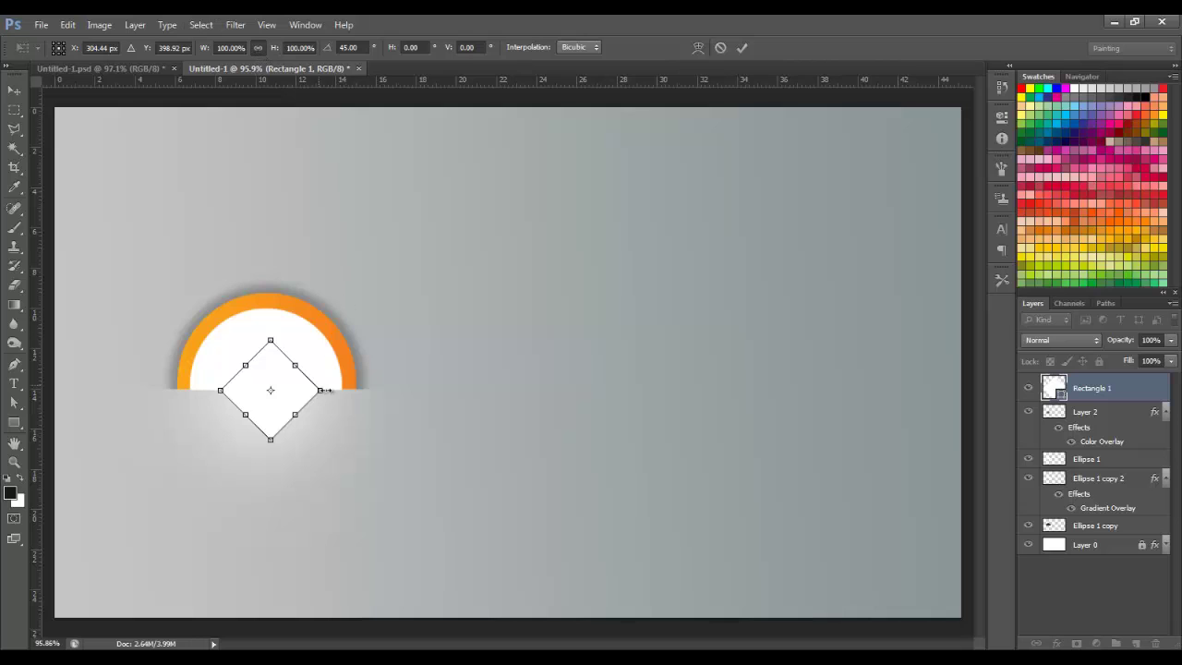
pyautogui.moveTo(324, 392); pyautogui.dragTo(262, 385)
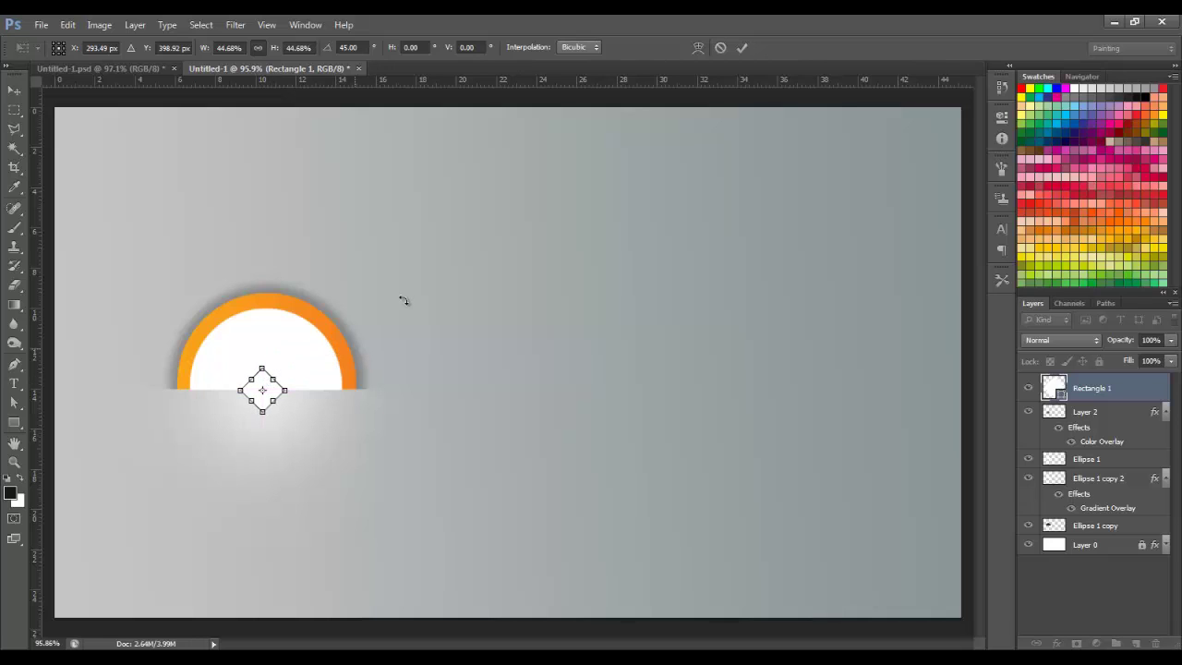
pyautogui.click(745, 48)
# Align the arc, glow and diamond layers on their horizontal centres.
pyautogui.moveTo(572, 238); pyautogui.dragTo(199, 475)
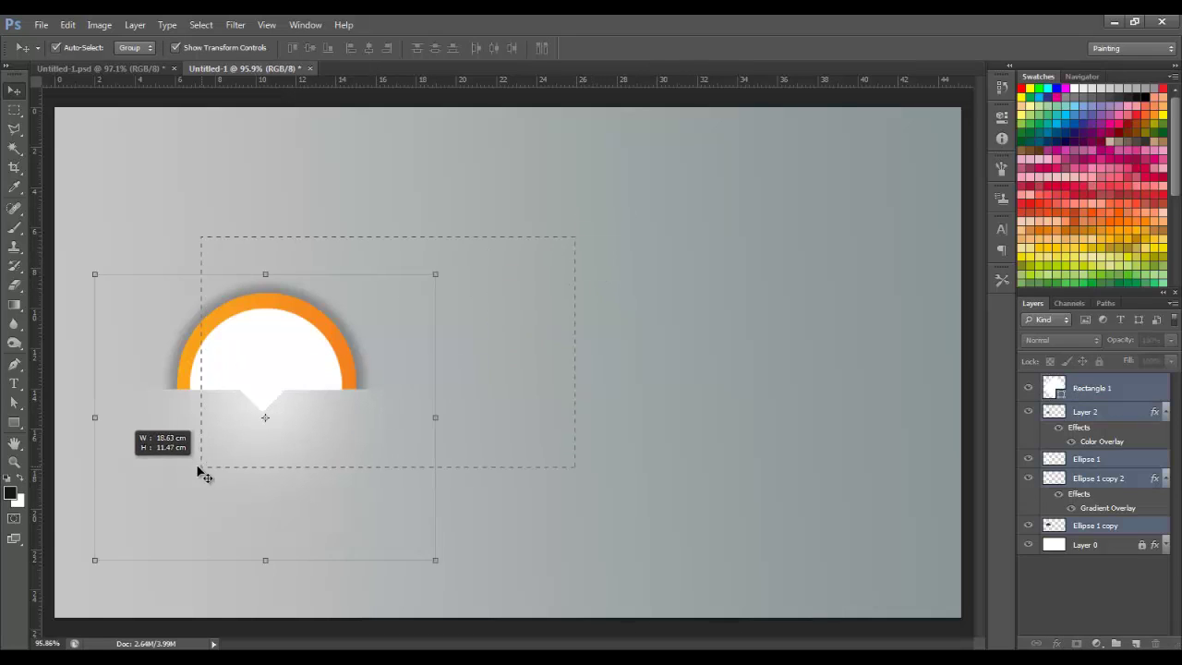
pyautogui.click(536, 194)
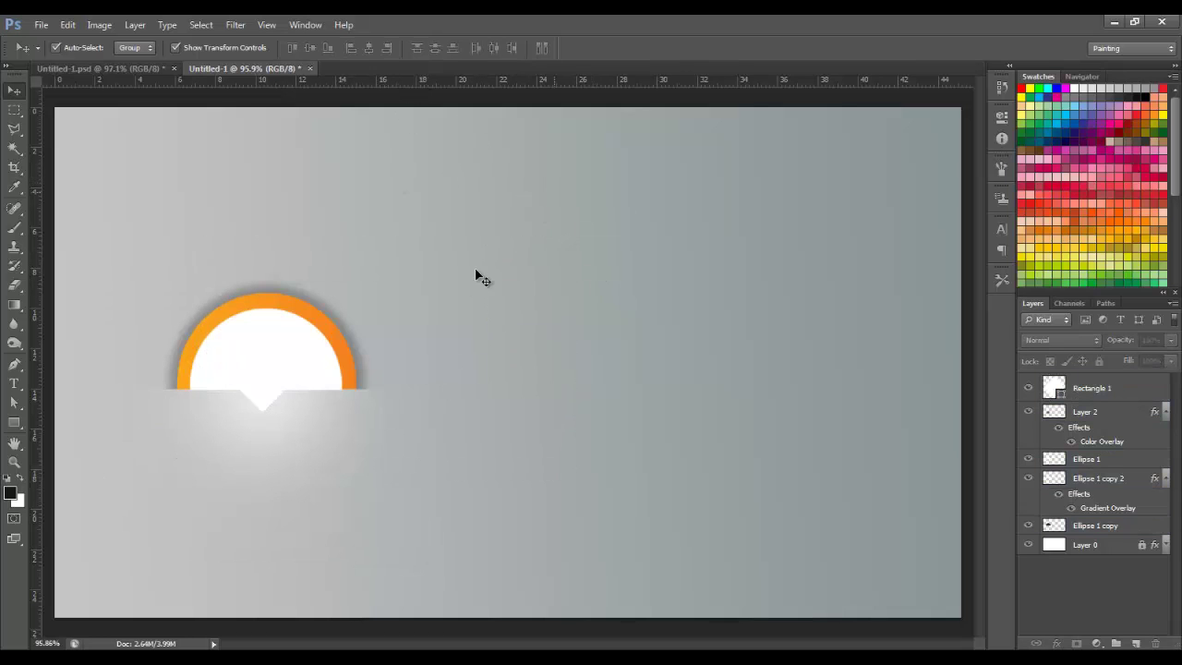
pyautogui.moveTo(555, 190); pyautogui.dragTo(189, 467)
pyautogui.moveTo(117, 195); pyautogui.dragTo(489, 539)
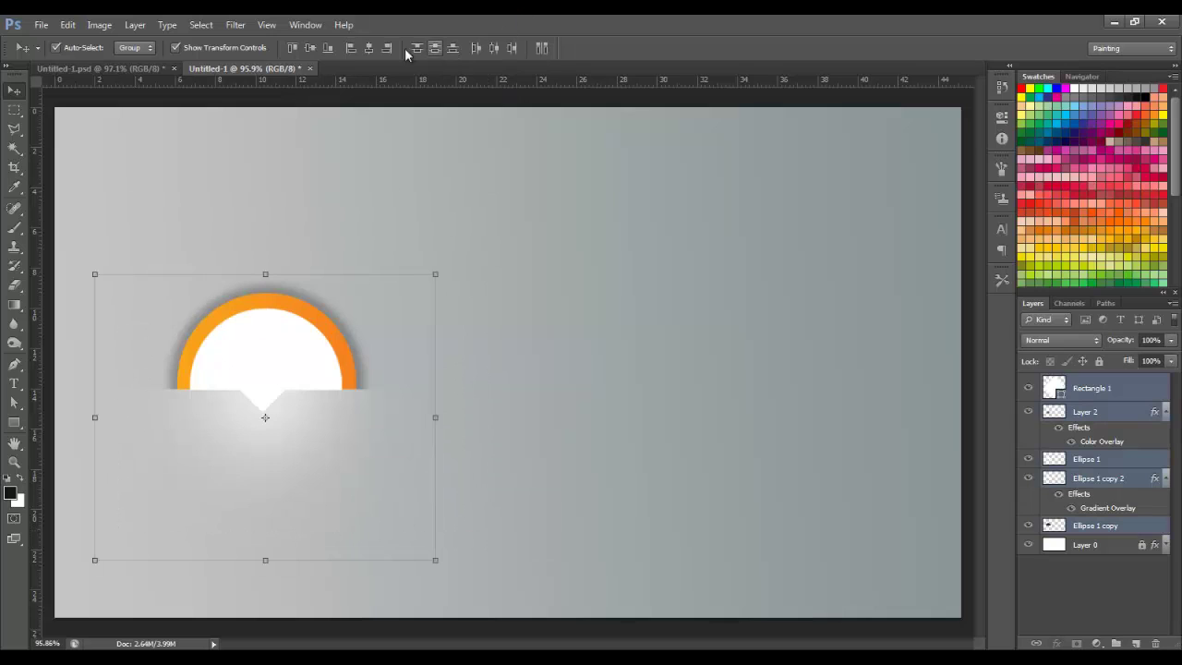
pyautogui.click(368, 48)
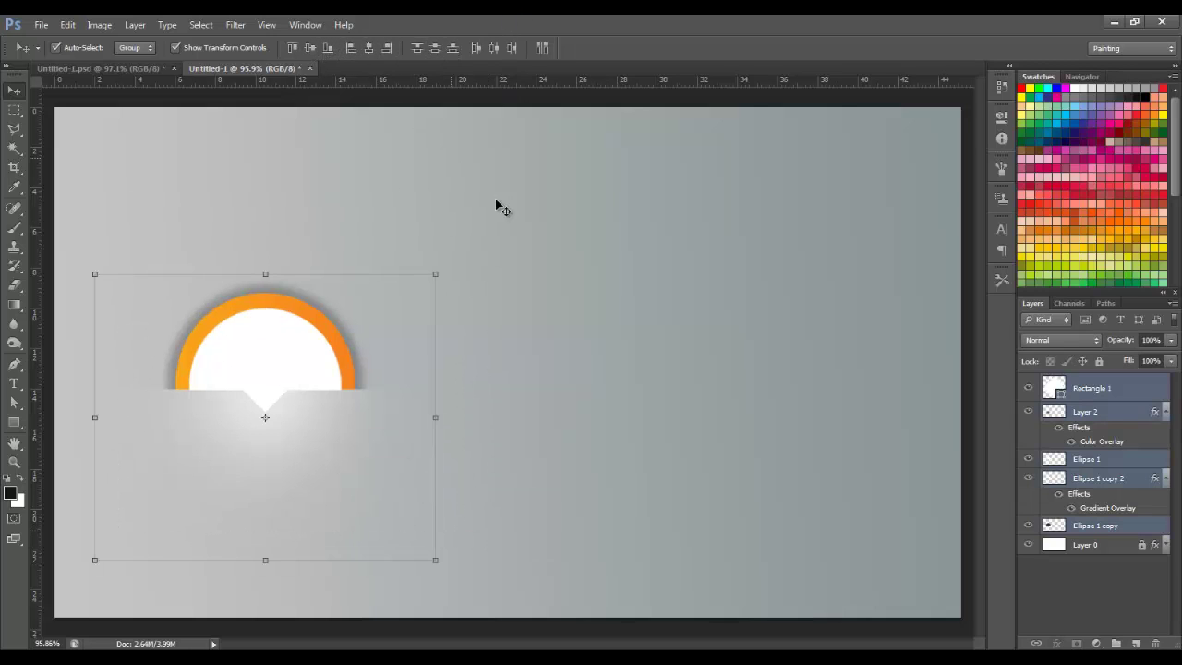
pyautogui.click(545, 215)
pyautogui.click(269, 388)
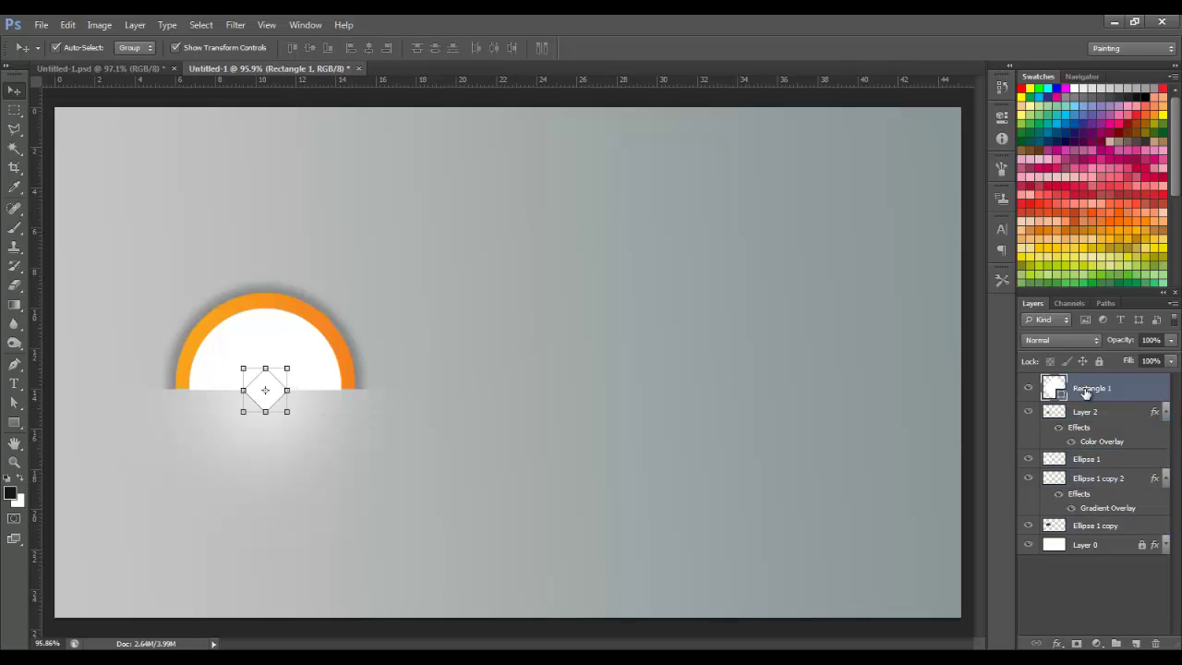
# Duplicate the diamond as Rectangle 1 copy, rasterize it and apply a 4.8 px Gaussian blur.
pyautogui.click(135, 24)
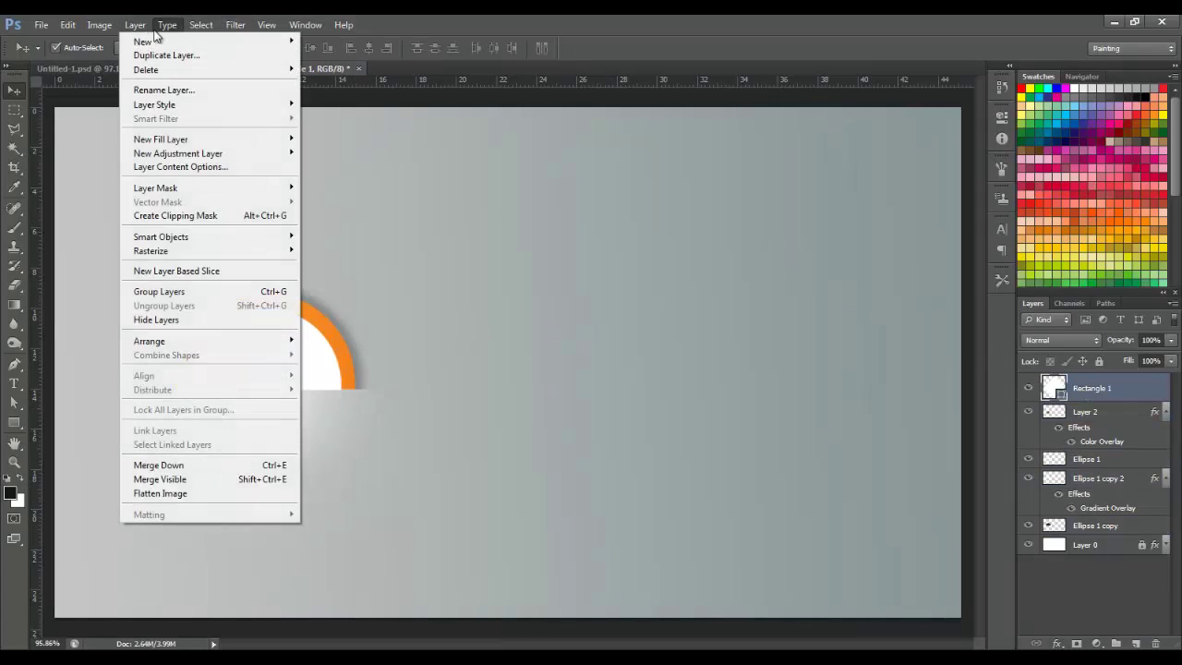
pyautogui.moveTo(210, 41)
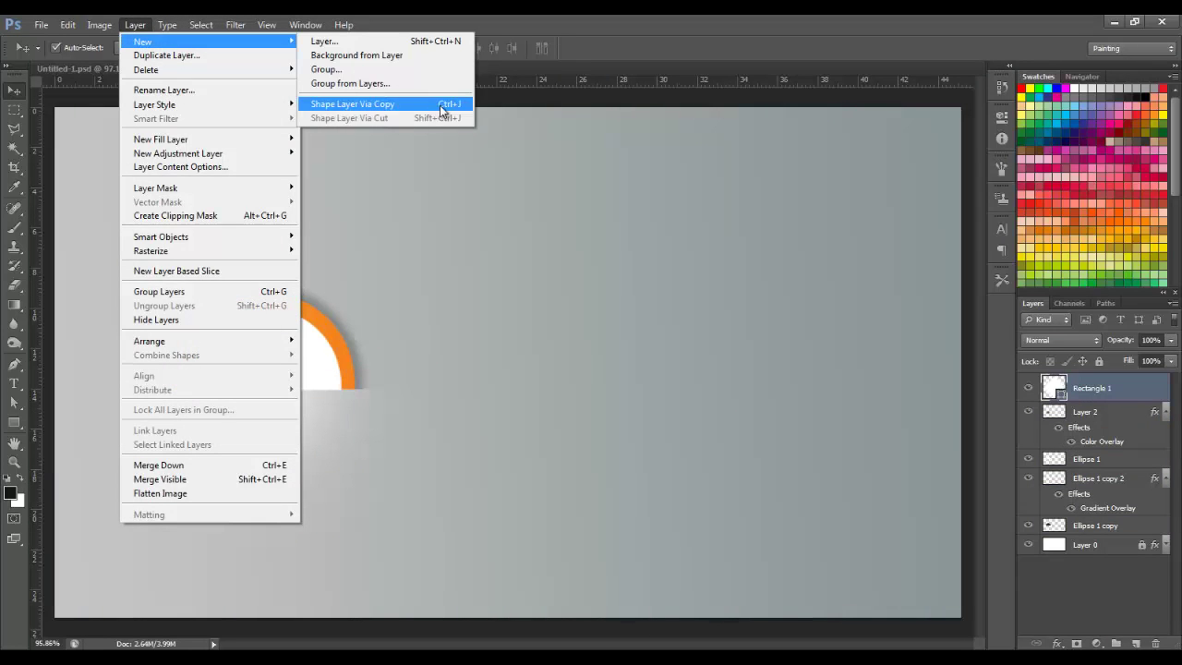
pyautogui.click(442, 107)
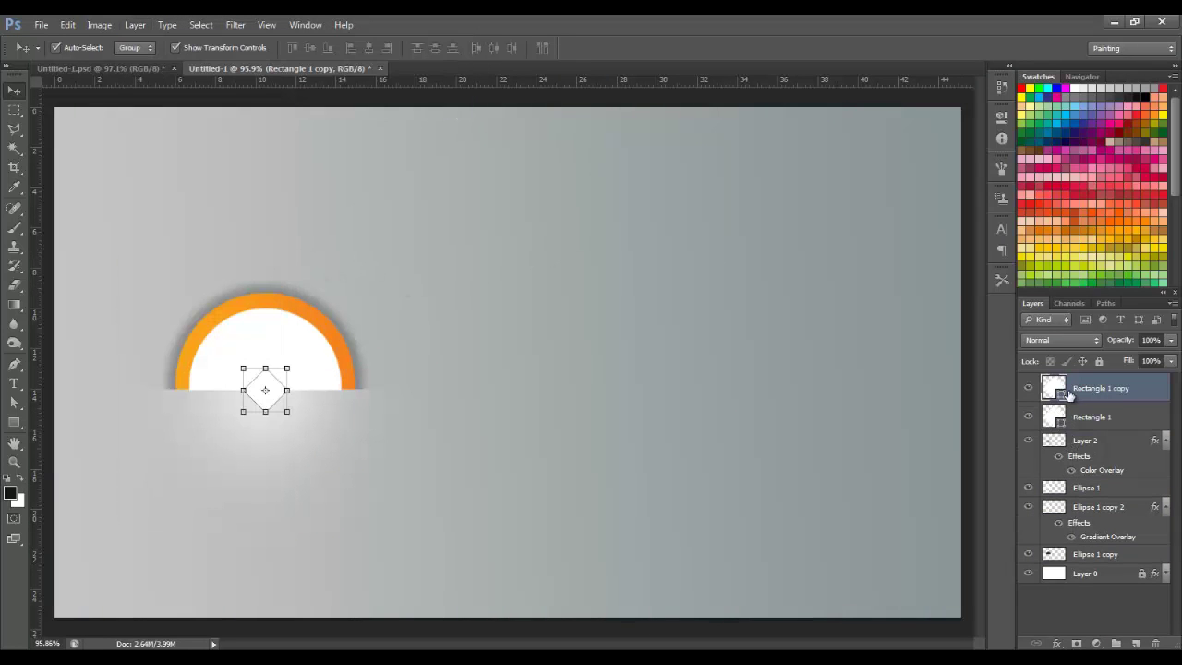
pyautogui.click(237, 24)
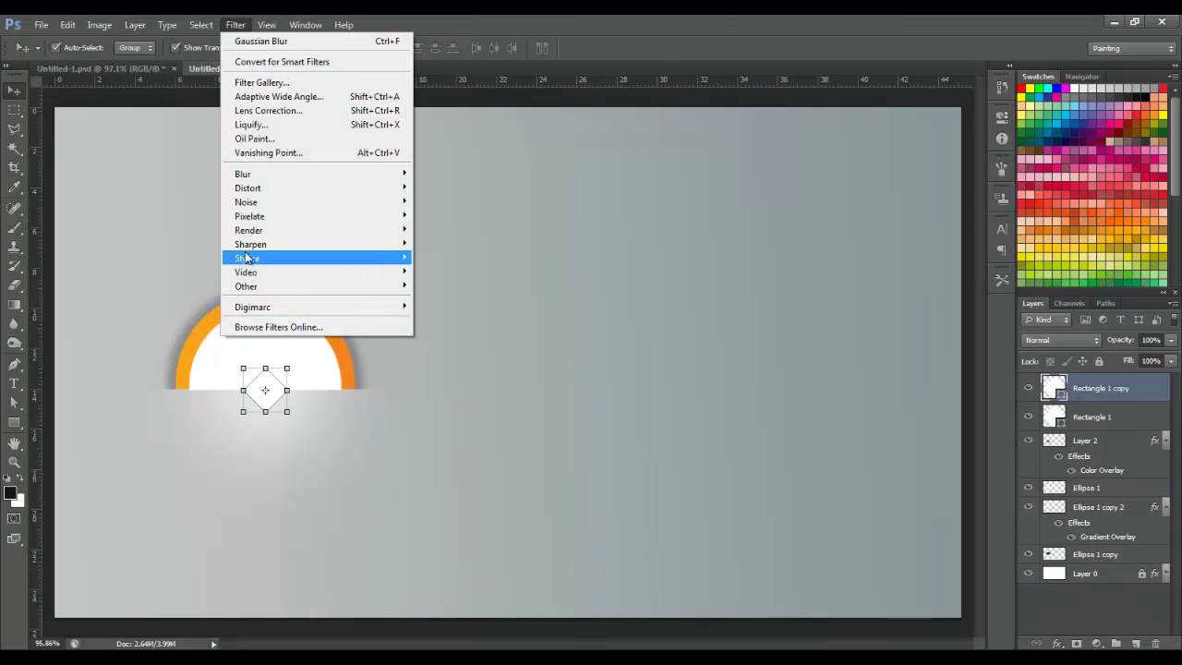
pyautogui.moveTo(277, 174)
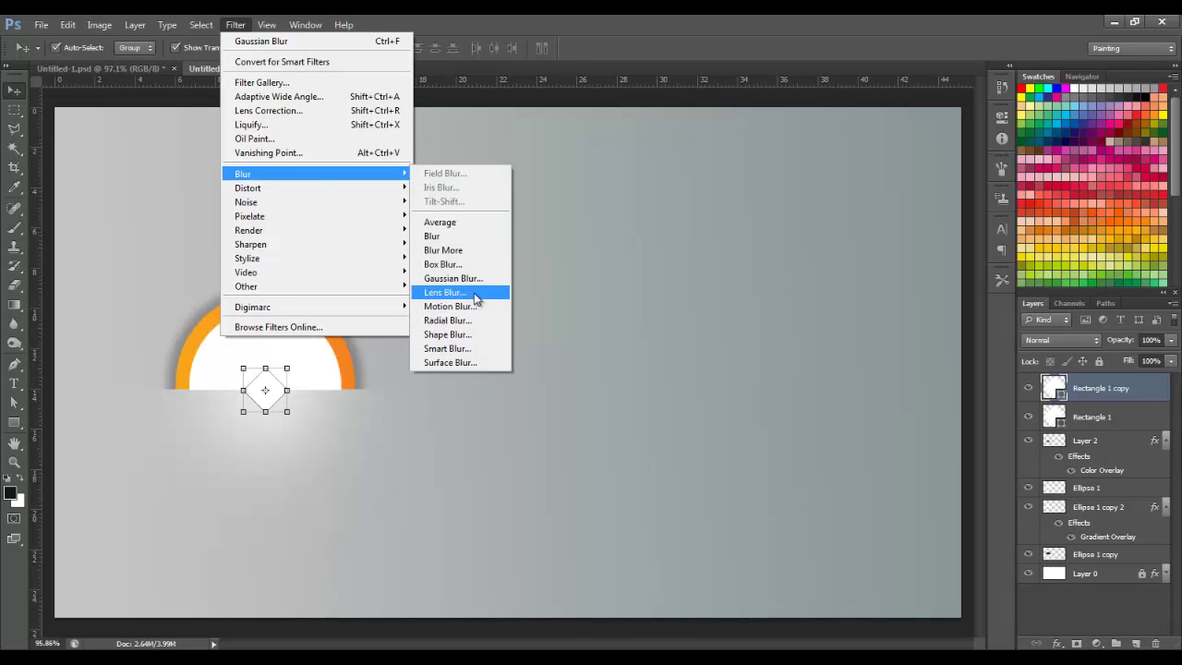
pyautogui.click(477, 288)
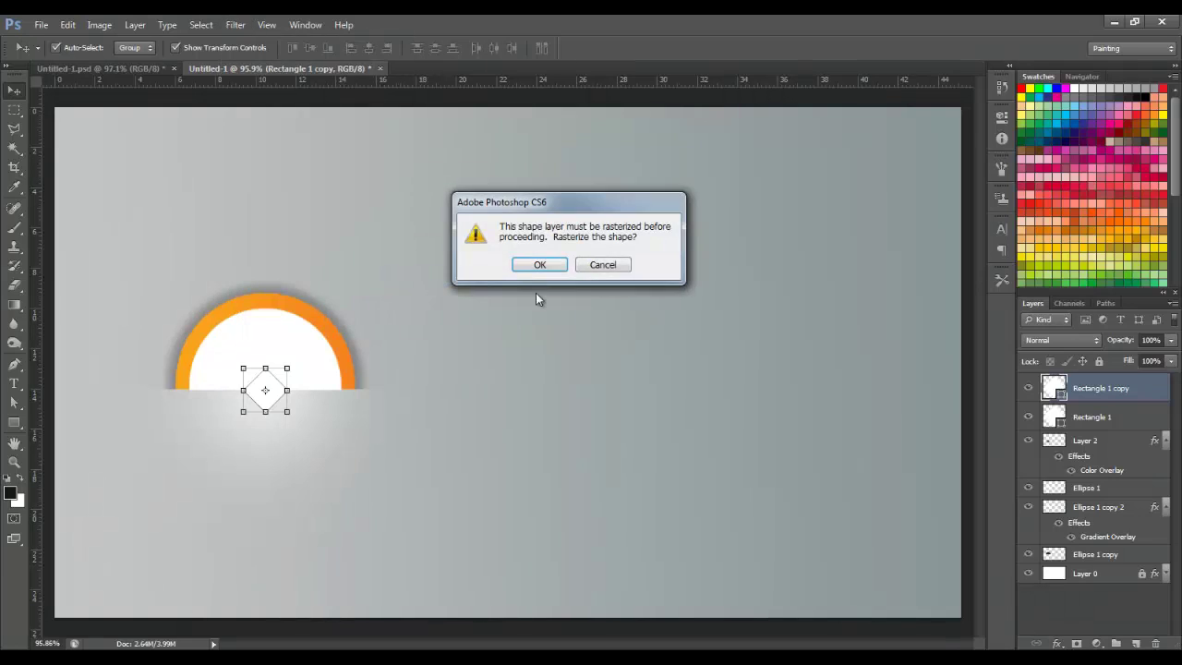
pyautogui.click(539, 265)
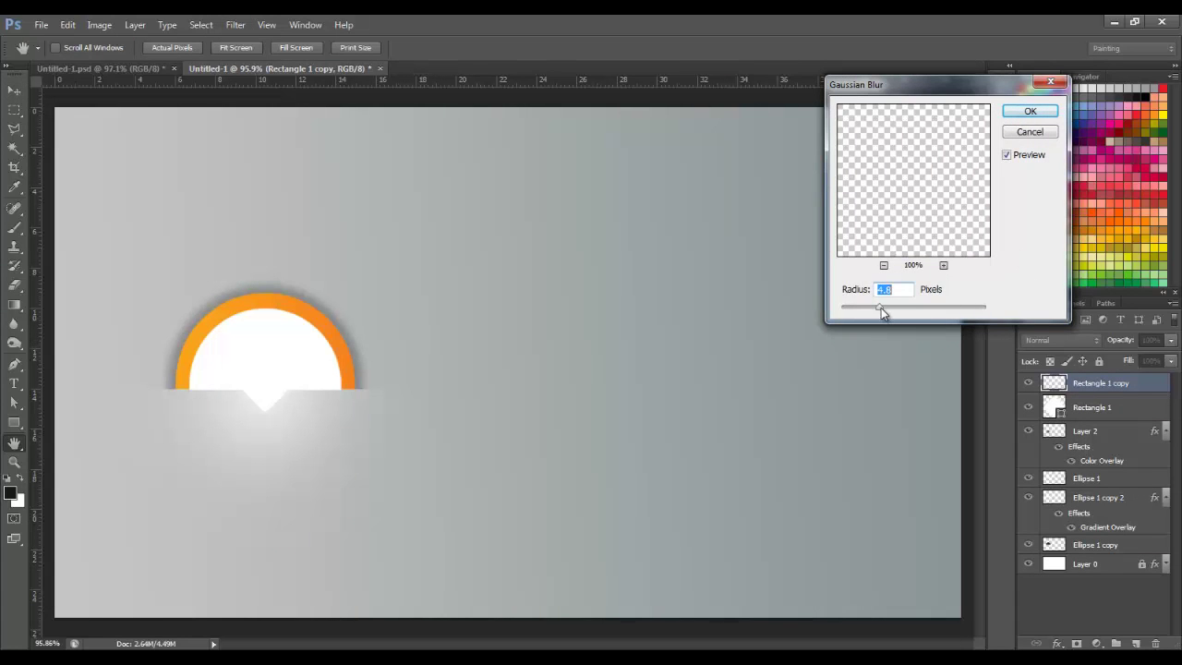
pyautogui.click(1030, 111)
pyautogui.press('v')
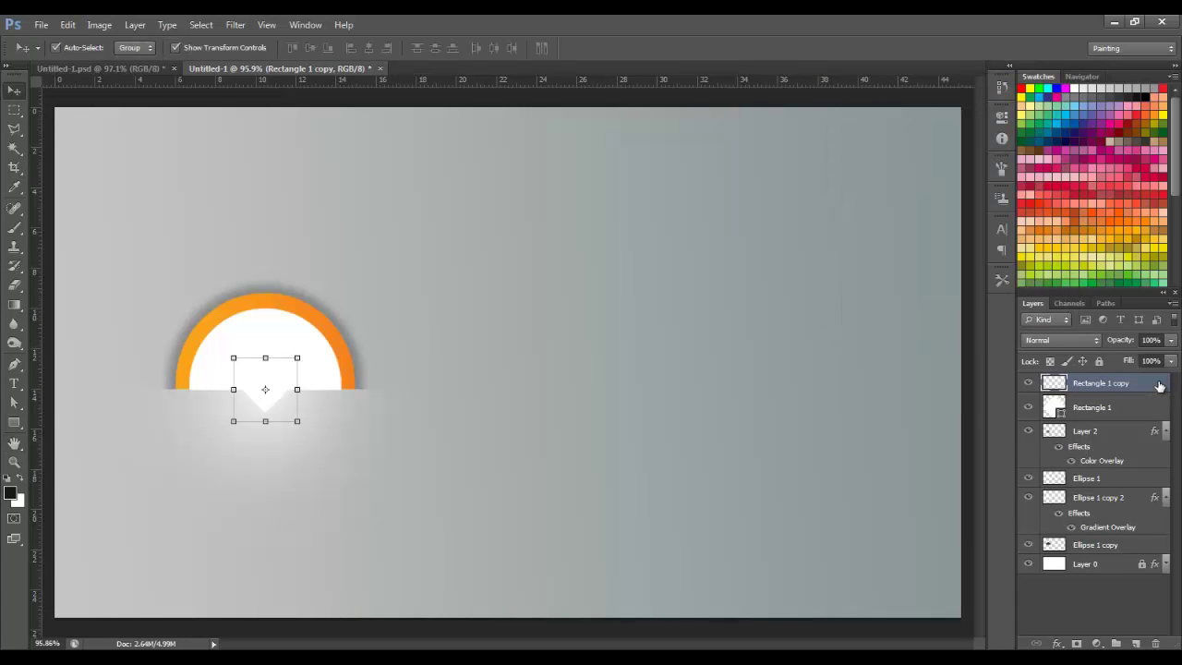
# Give the blurred diamond copy a near-black colour overlay.
pyautogui.doubleClick(1158, 386)
pyautogui.click(805, 414)
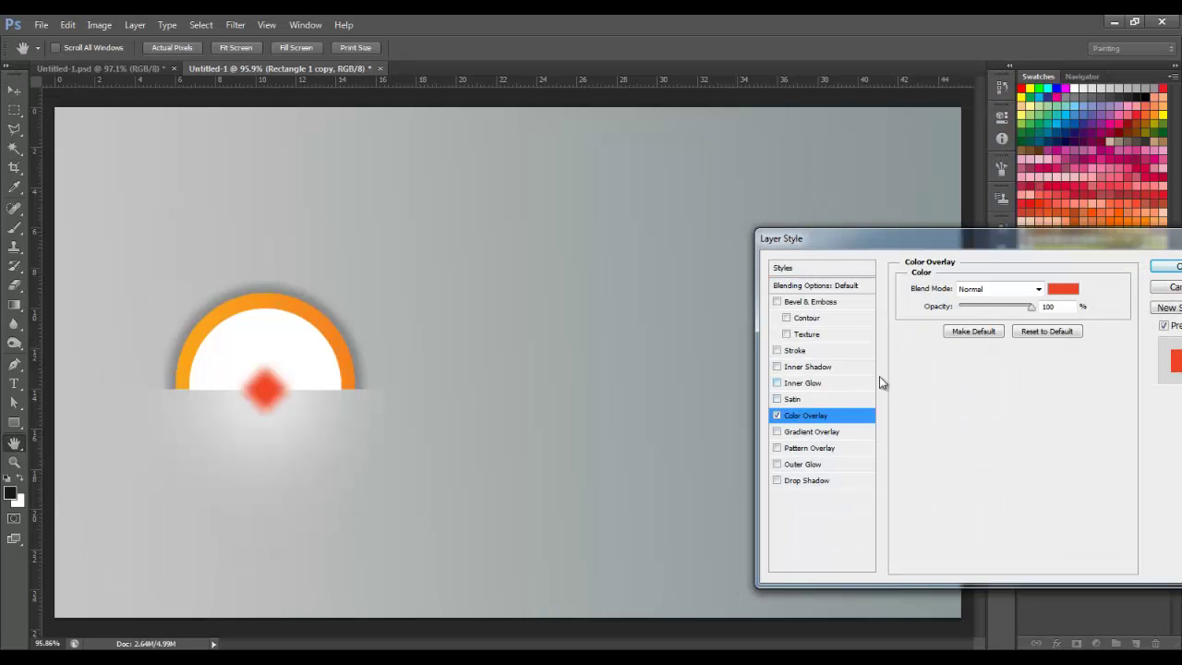
pyautogui.click(1063, 288)
pyautogui.click(738, 387)
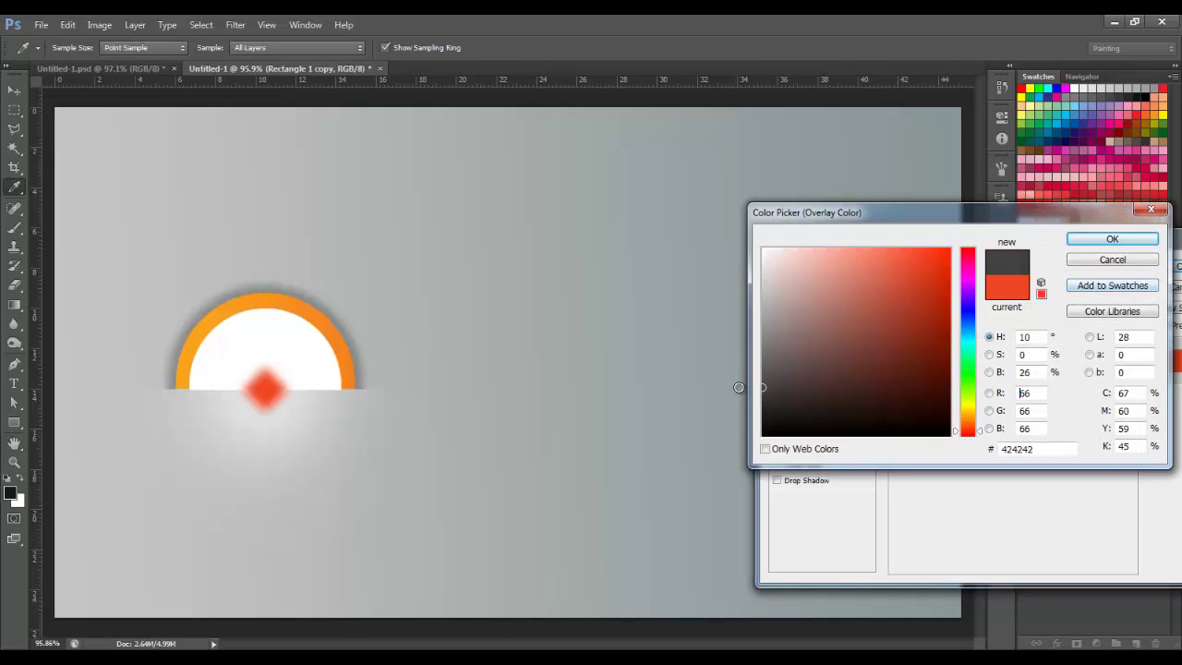
pyautogui.moveTo(739, 387)
pyautogui.mouseDown()
pyautogui.moveTo(747, 392)
pyautogui.moveTo(726, 400)
pyautogui.moveTo(753, 413)
pyautogui.mouseUp()
pyautogui.click(1112, 238)
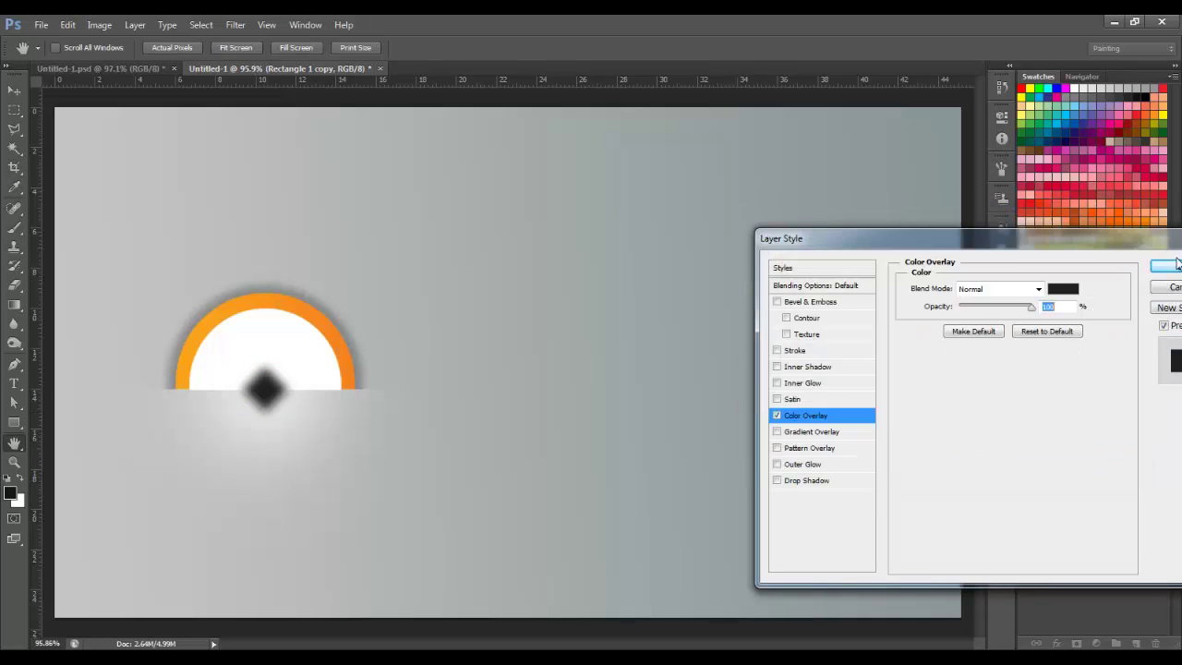
pyautogui.click(1173, 266)
# Delete the shadow within a marquee around the orange arc, then deselect.
pyautogui.click(13, 110)
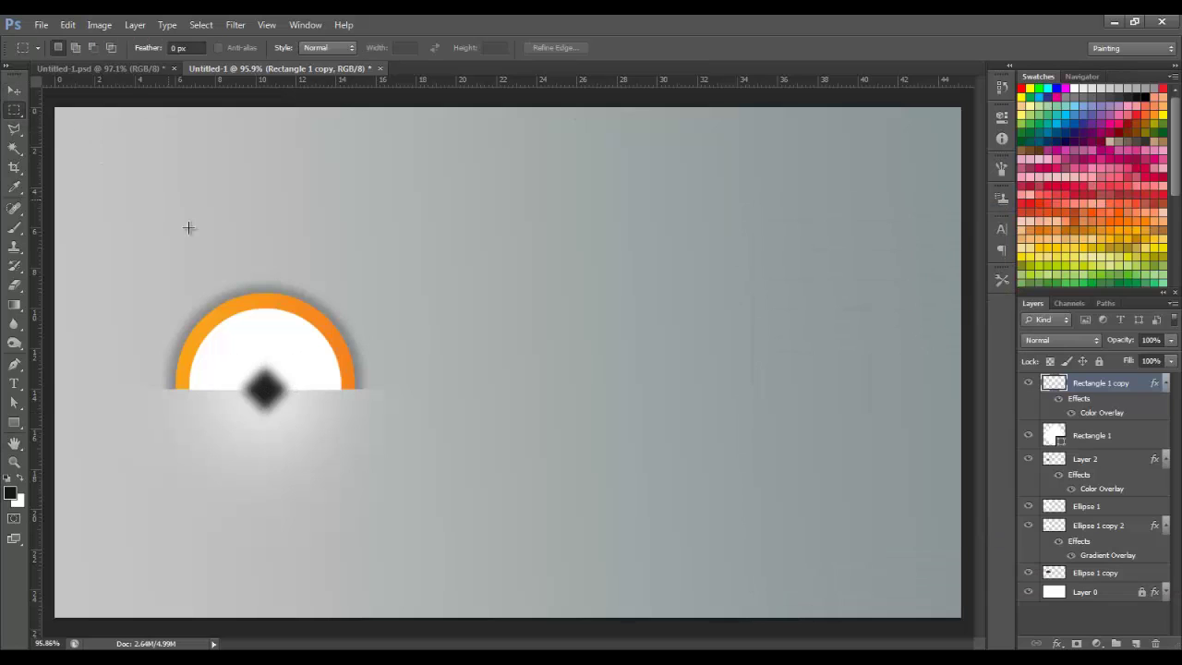
pyautogui.moveTo(141, 245); pyautogui.dragTo(362, 390)
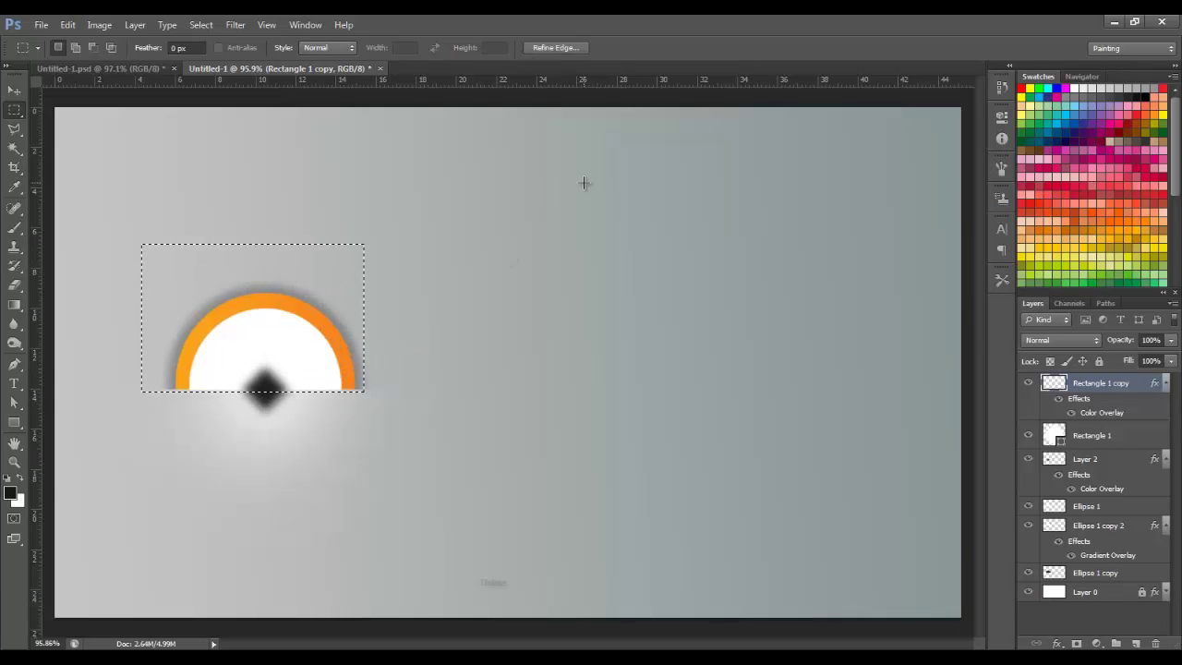
pyautogui.press('Delete')
pyautogui.hotkey('ctrl', 'd')
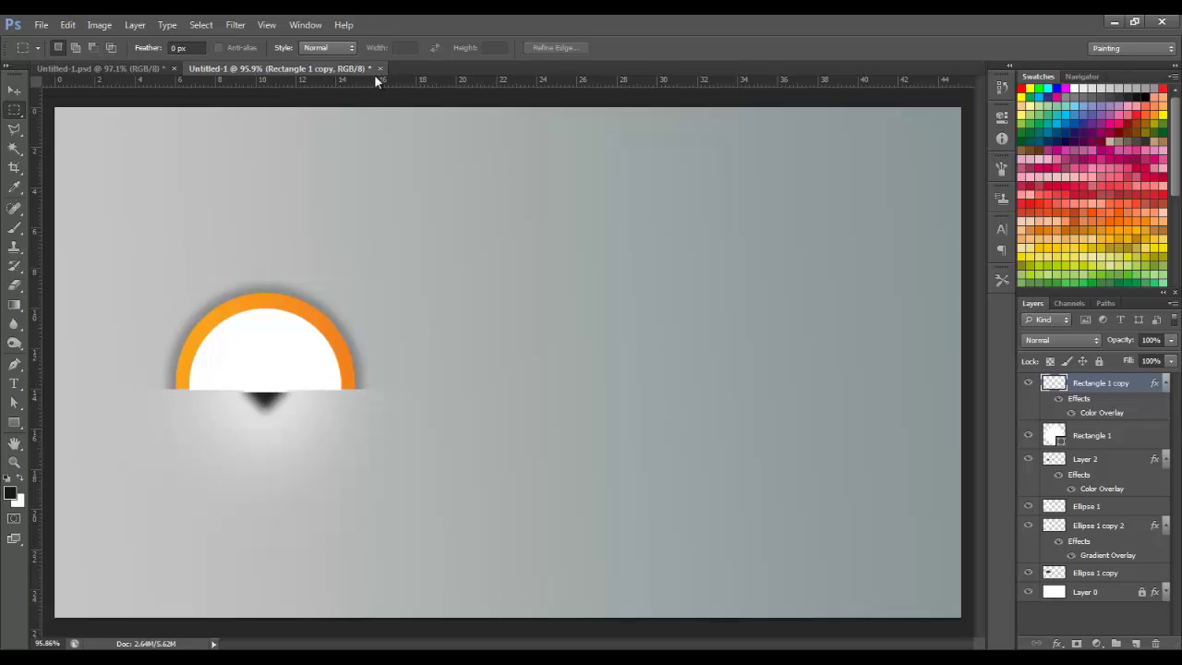
# Move Rectangle 1 copy below Rectangle 1 and transform it to about 79% × 143%.
pyautogui.moveTo(1117, 388); pyautogui.dragTo(1111, 459)
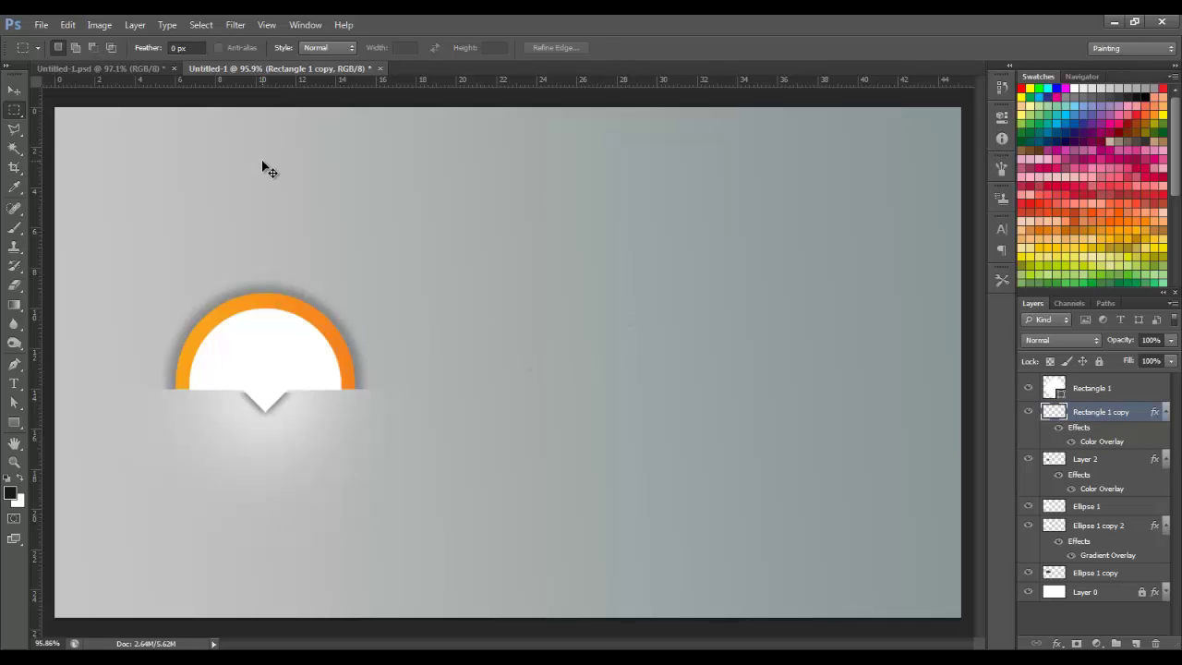
pyautogui.hotkey('ctrl', 't')
pyautogui.moveTo(302, 406); pyautogui.dragTo(266, 429)
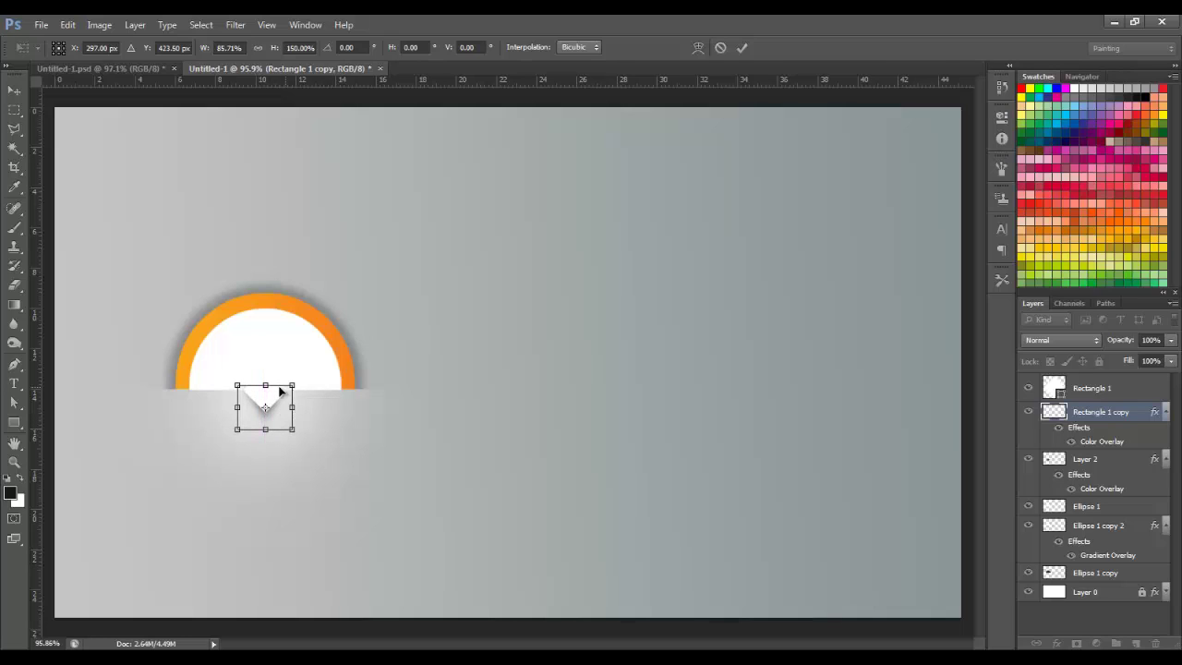
pyautogui.moveTo(268, 386); pyautogui.dragTo(269, 390)
pyautogui.moveTo(299, 412); pyautogui.dragTo(299, 412)
pyautogui.click(742, 47)
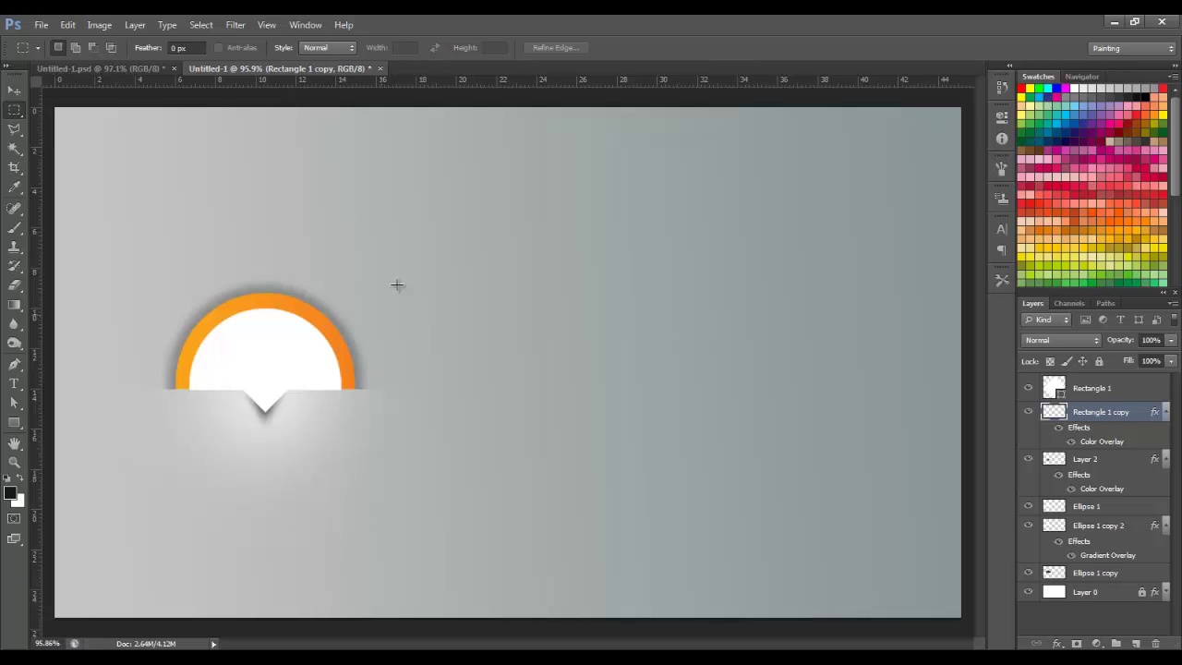
pyautogui.click(17, 89)
# Rescale all the badge layers together with Ctrl+T, reposition the badge, and commit.
pyautogui.moveTo(601, 201); pyautogui.dragTo(113, 529)
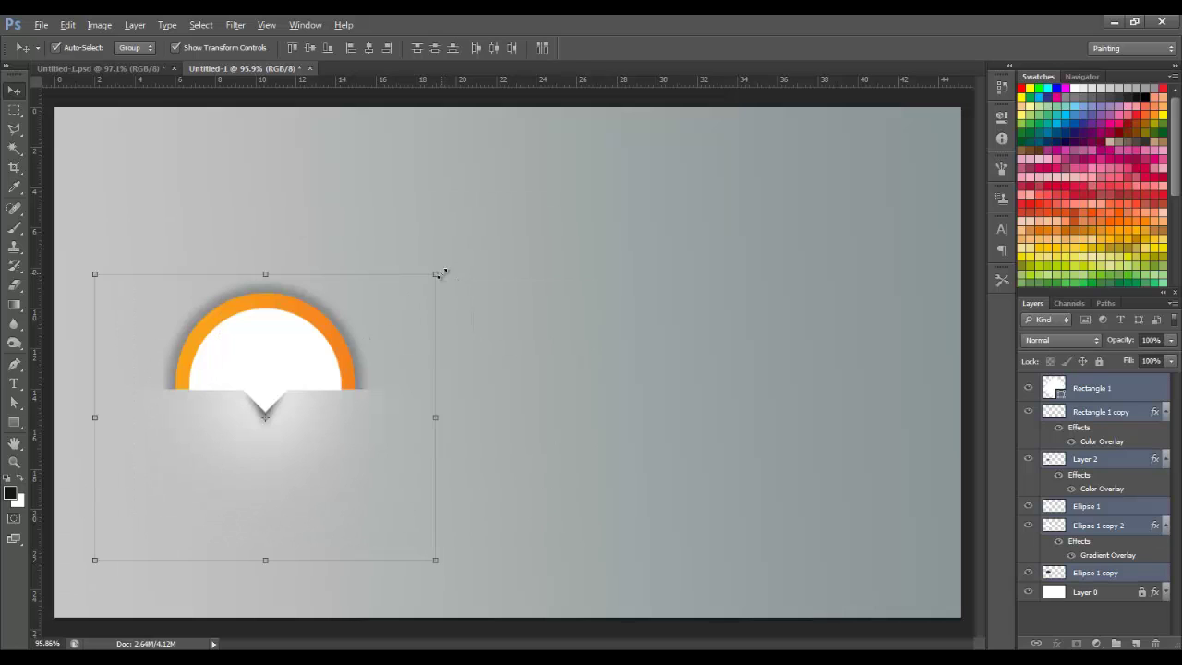
pyautogui.hotkey('ctrl', 't')
pyautogui.moveTo(452, 264); pyautogui.dragTo(475, 248)
pyautogui.moveTo(339, 328)
pyautogui.mouseDown()
pyautogui.moveTo(338, 313)
pyautogui.moveTo(336, 333)
pyautogui.mouseUp()
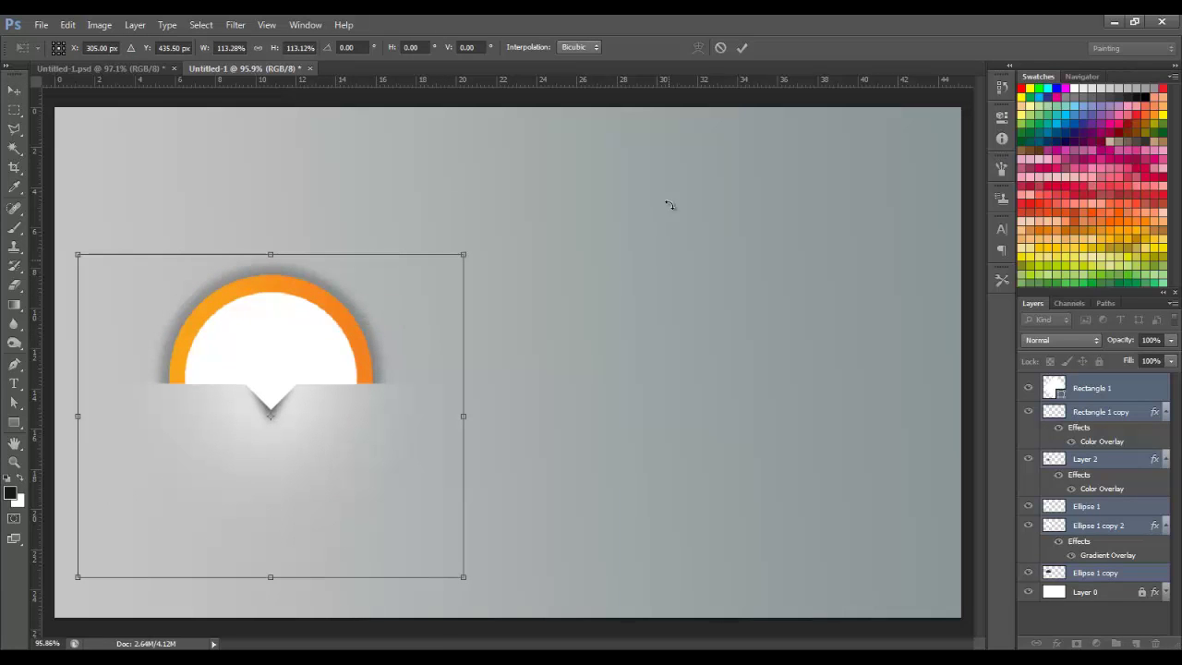
pyautogui.click(741, 47)
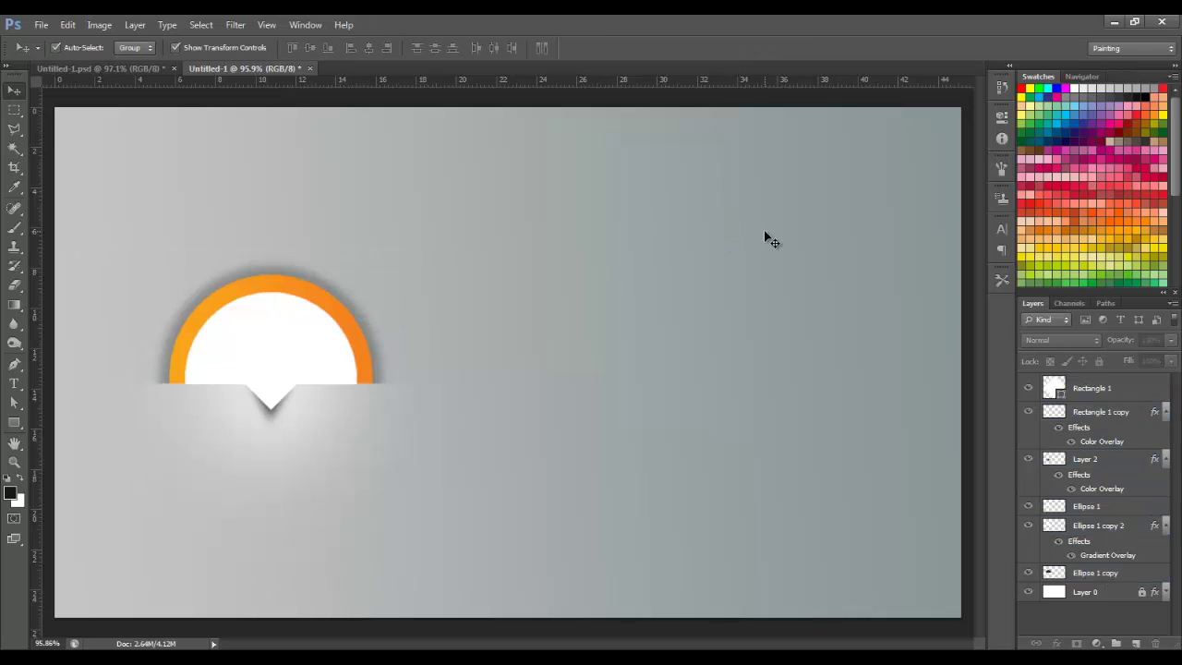
pyautogui.moveTo(567, 240)
pyautogui.mouseDown()
pyautogui.moveTo(404, 261)
pyautogui.moveTo(454, 261)
pyautogui.mouseUp()
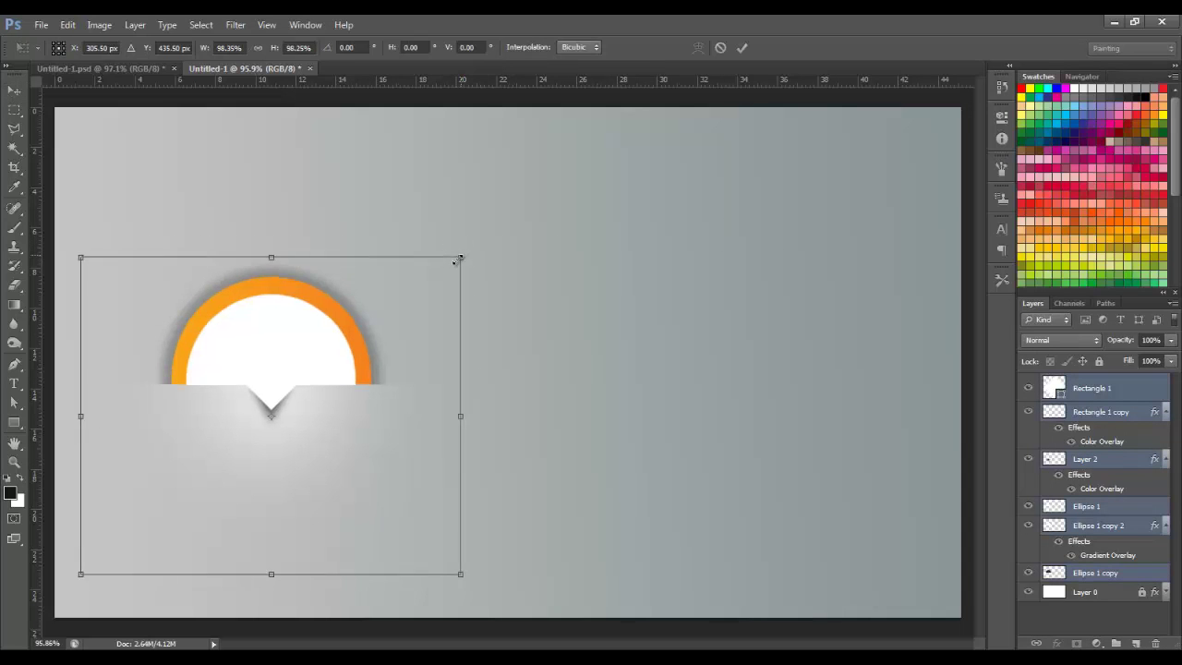
pyautogui.click(741, 47)
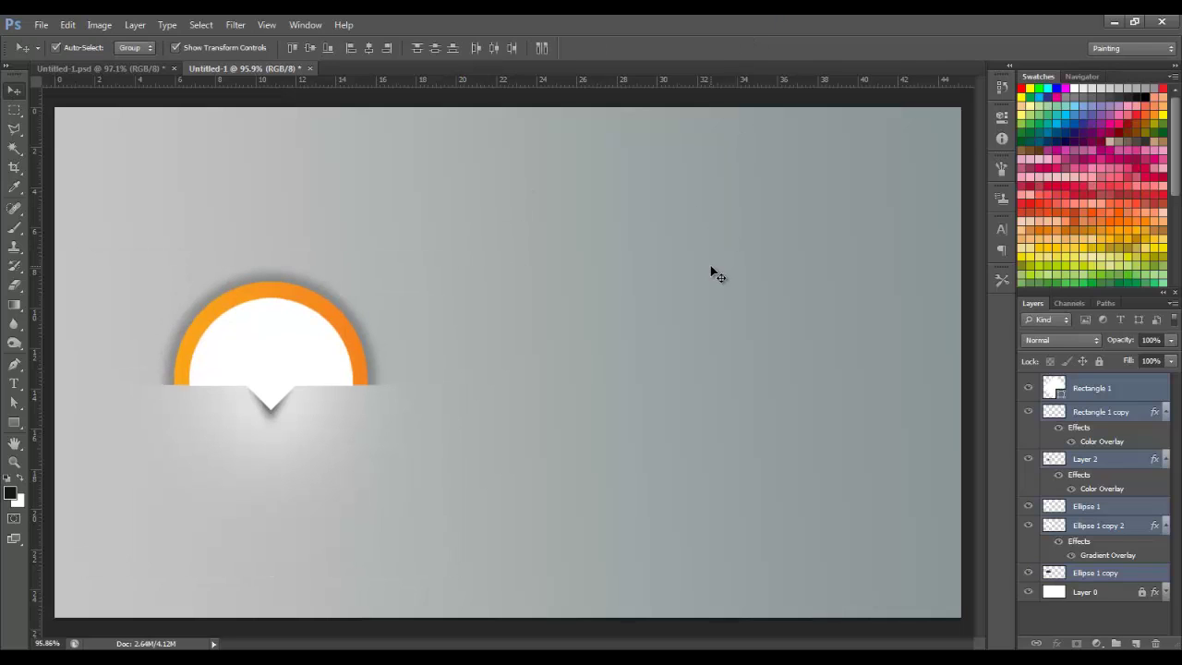
pyautogui.click(710, 265)
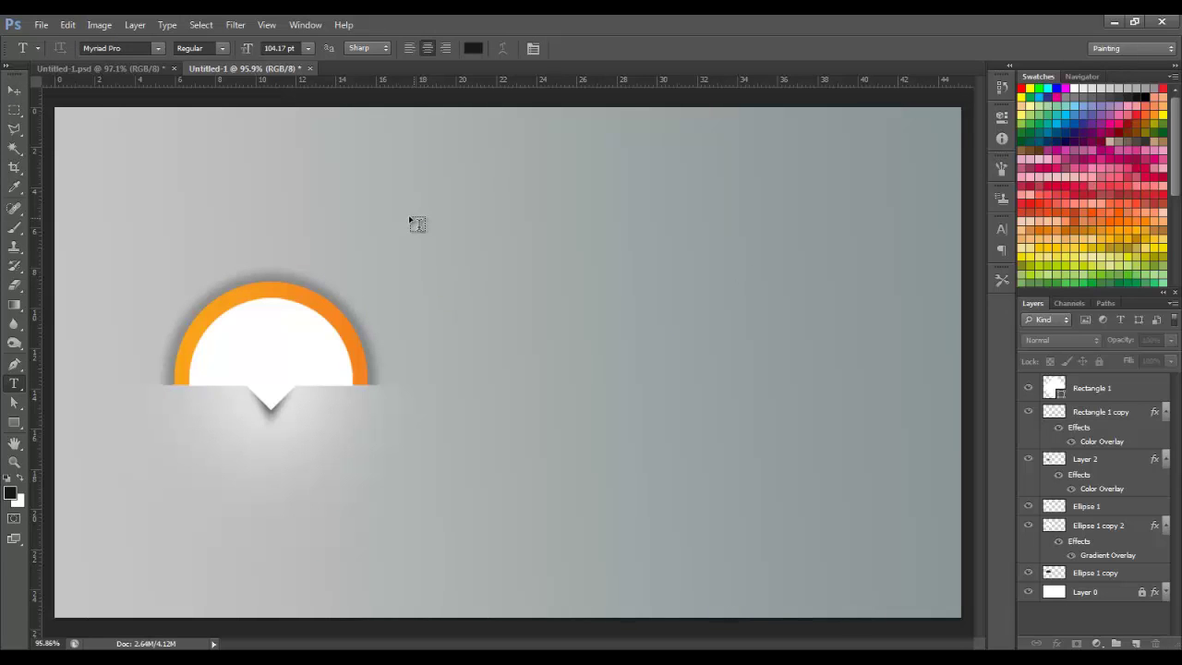
# Type '01' in the white half-circle, then scale and nudge it into place.
pyautogui.click(255, 320)
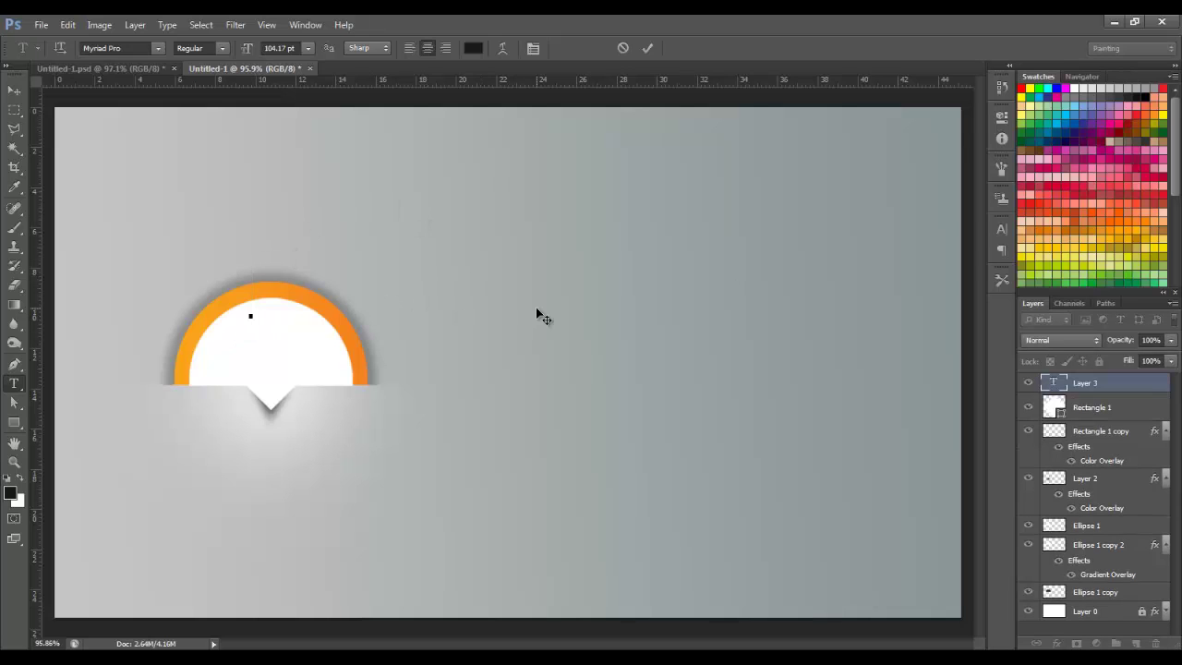
pyautogui.write('01')
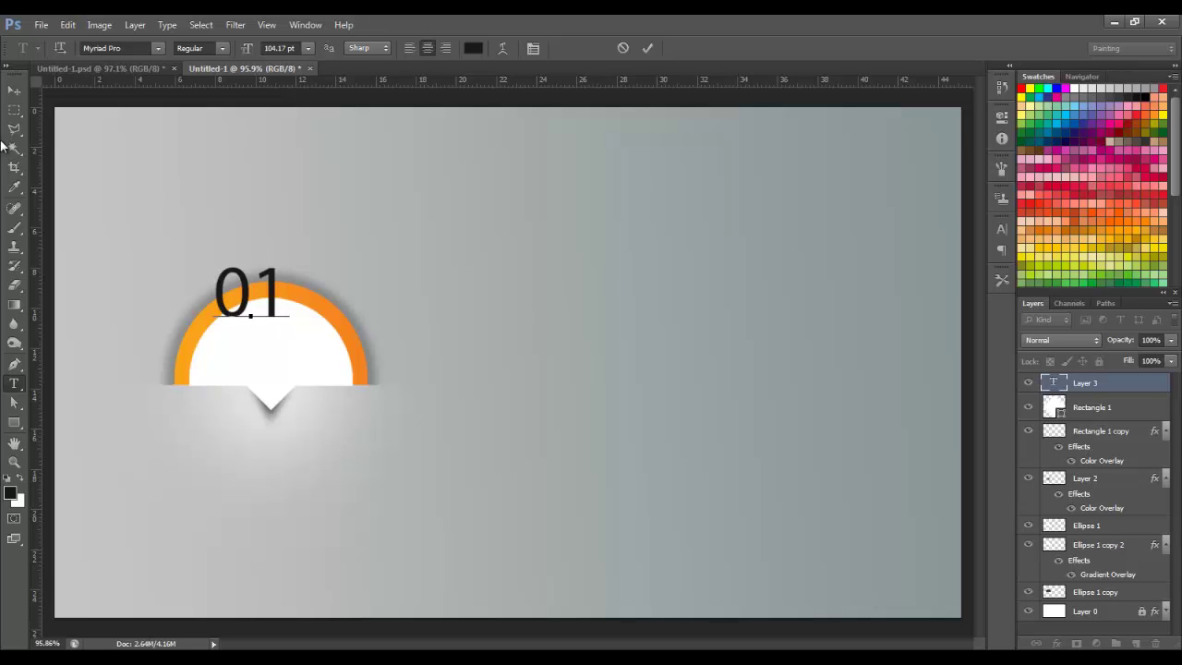
pyautogui.click(16, 88)
pyautogui.moveTo(274, 268)
pyautogui.mouseDown()
pyautogui.moveTo(288, 258)
pyautogui.moveTo(255, 291)
pyautogui.moveTo(283, 274)
pyautogui.mouseUp()
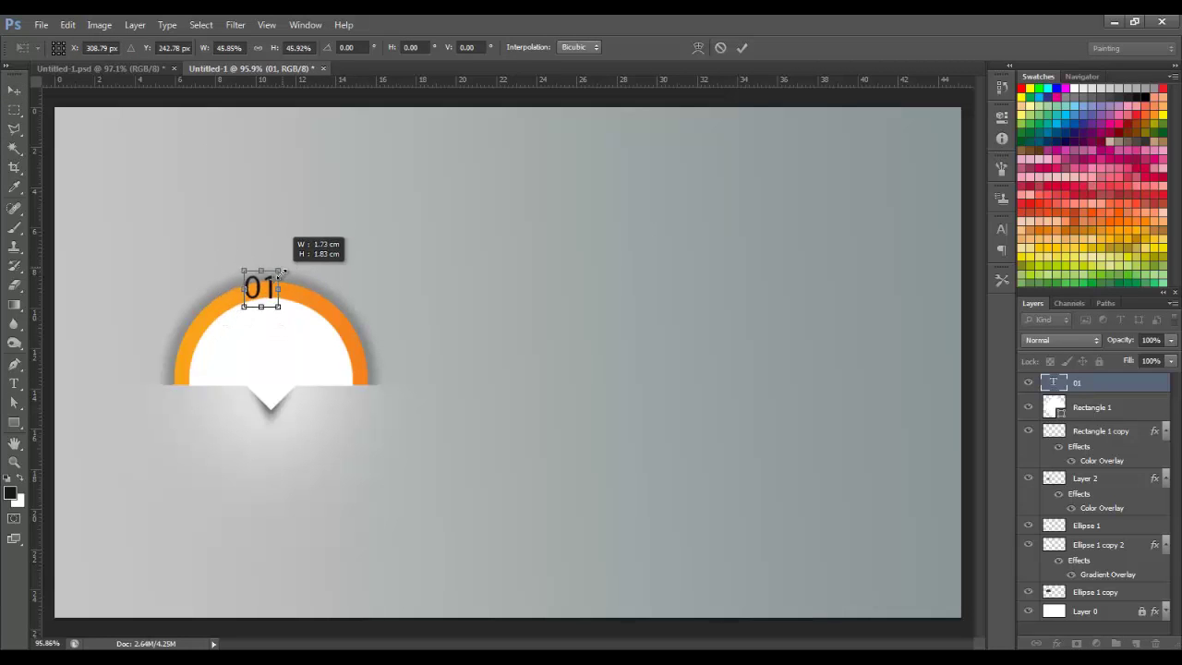
pyautogui.click(743, 47)
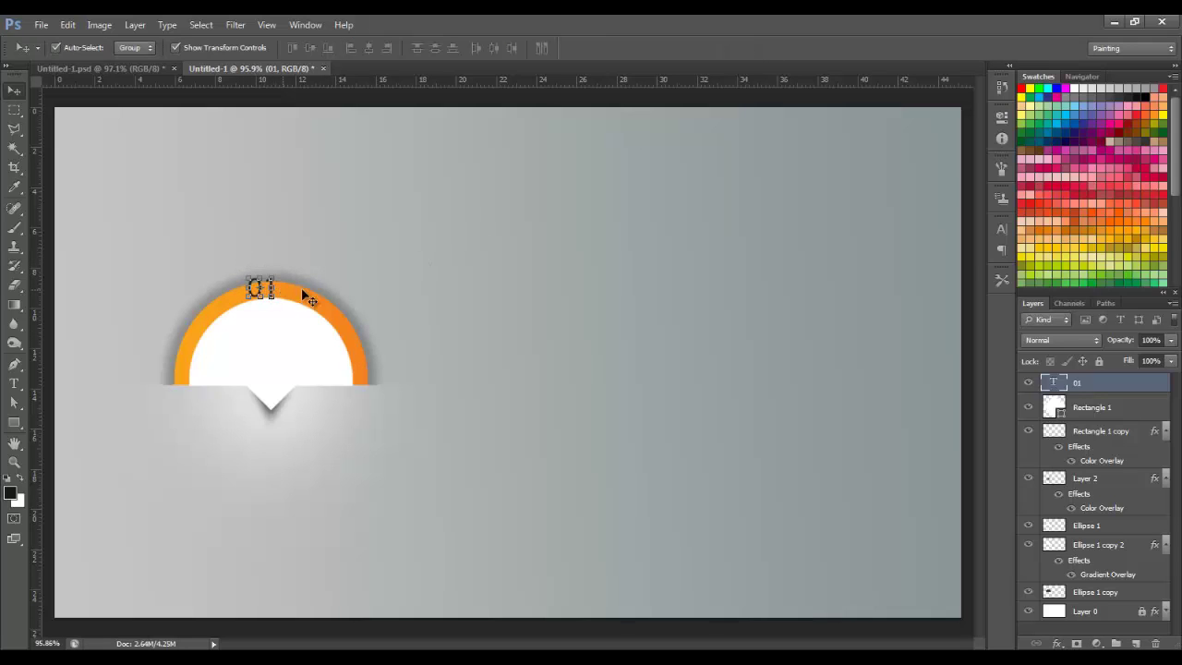
pyautogui.press('Down')
pyautogui.press('Down')
pyautogui.press('Down')
pyautogui.press('Down')
pyautogui.press('Down')
pyautogui.press('Down')
pyautogui.press('Down')
pyautogui.press('Down')
pyautogui.press('Down')
pyautogui.press('Down')
pyautogui.press('Down')
pyautogui.press('Down')
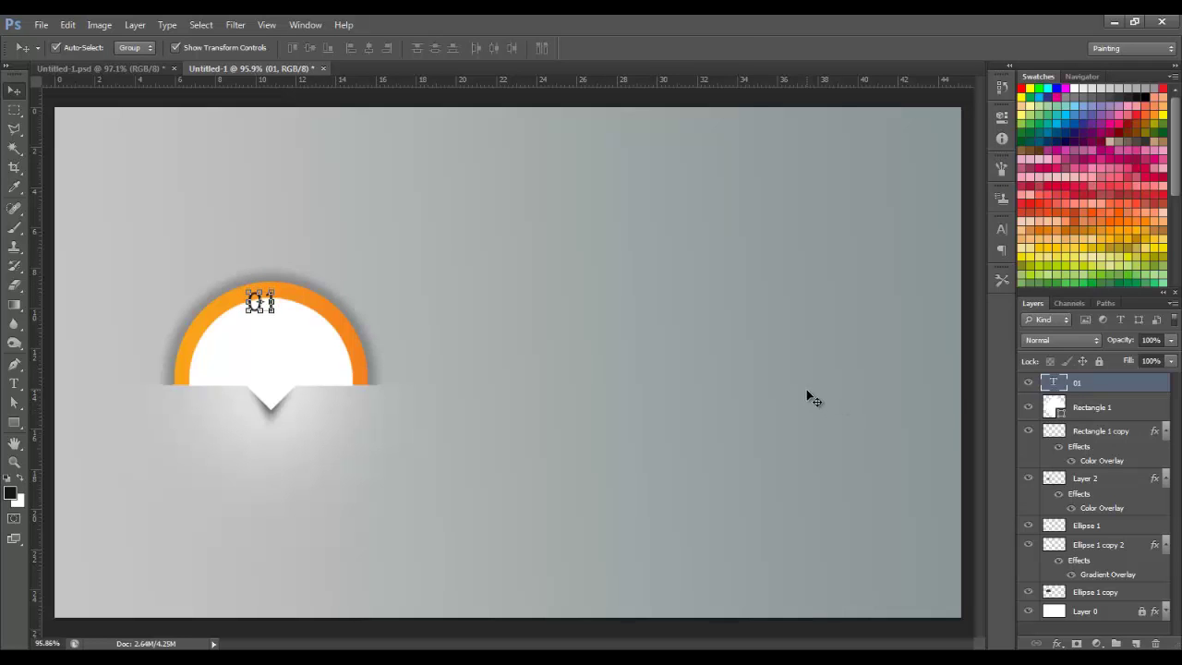
pyautogui.press('Down')
pyautogui.press('Down')
pyautogui.press('Down')
pyautogui.press('Down')
pyautogui.press('Down')
pyautogui.press('Down')
pyautogui.press('Down')
pyautogui.press('Down')
pyautogui.press('Down')
pyautogui.press('Down')
pyautogui.press('Down')
pyautogui.press('Down')
pyautogui.moveTo(253, 323)
pyautogui.mouseDown()
pyautogui.moveTo(225, 346)
pyautogui.moveTo(259, 317)
pyautogui.mouseUp()
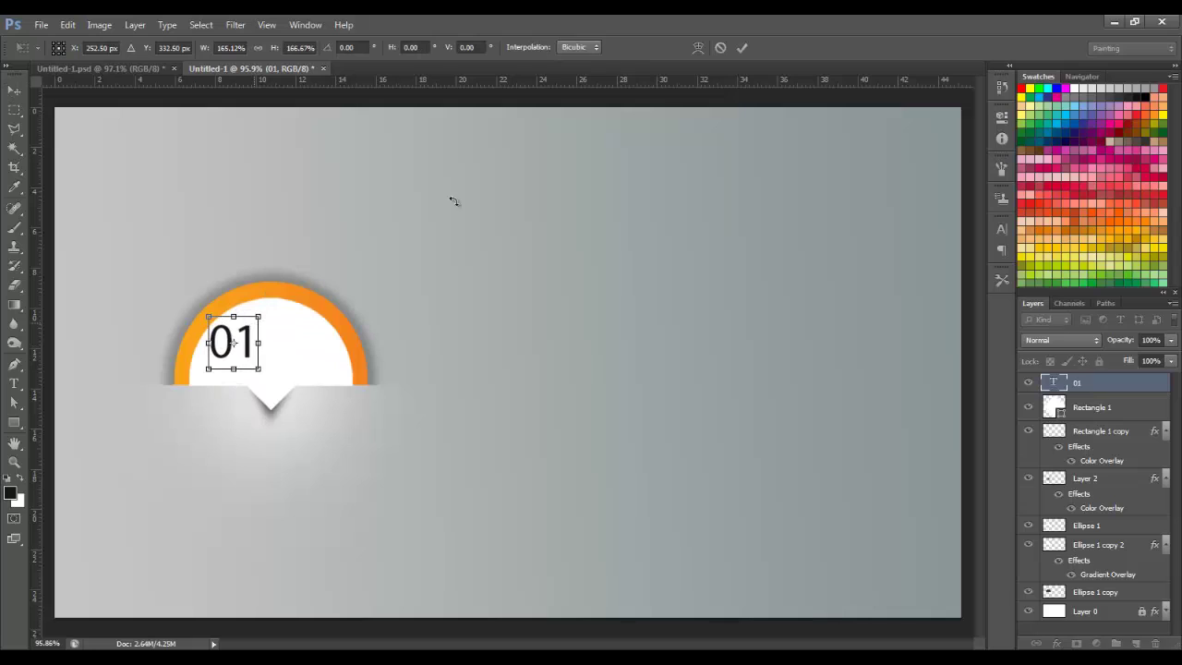
pyautogui.click(741, 47)
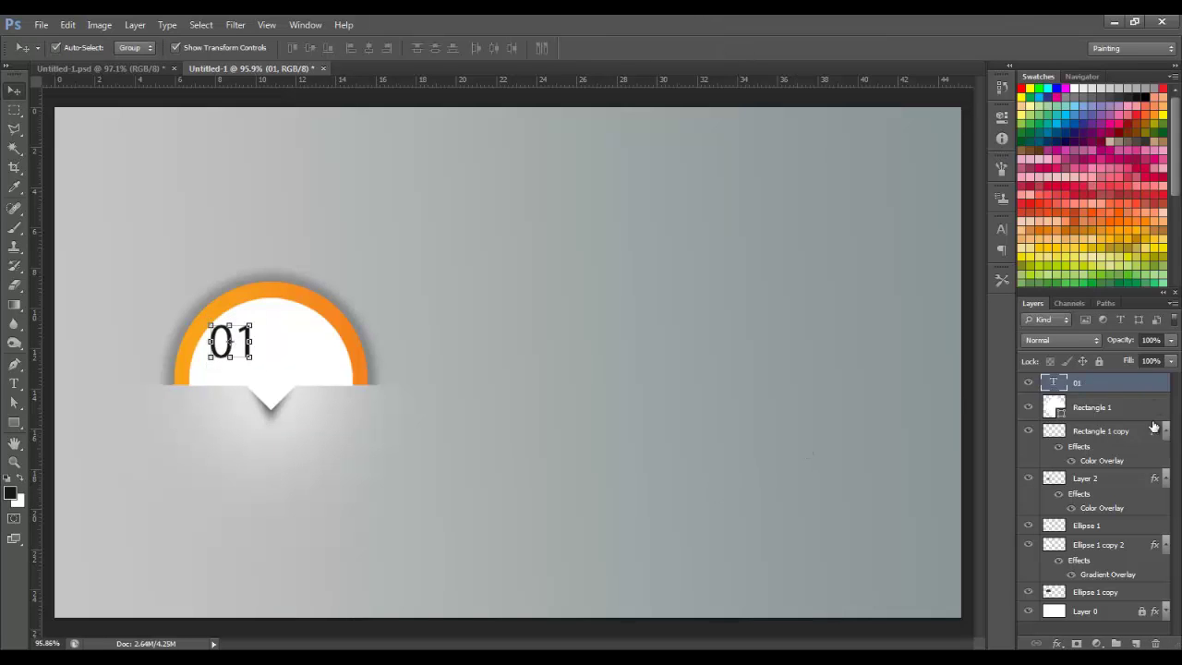
# Reselect the 01 layer and start a new text layer beside it.
pyautogui.click(825, 342)
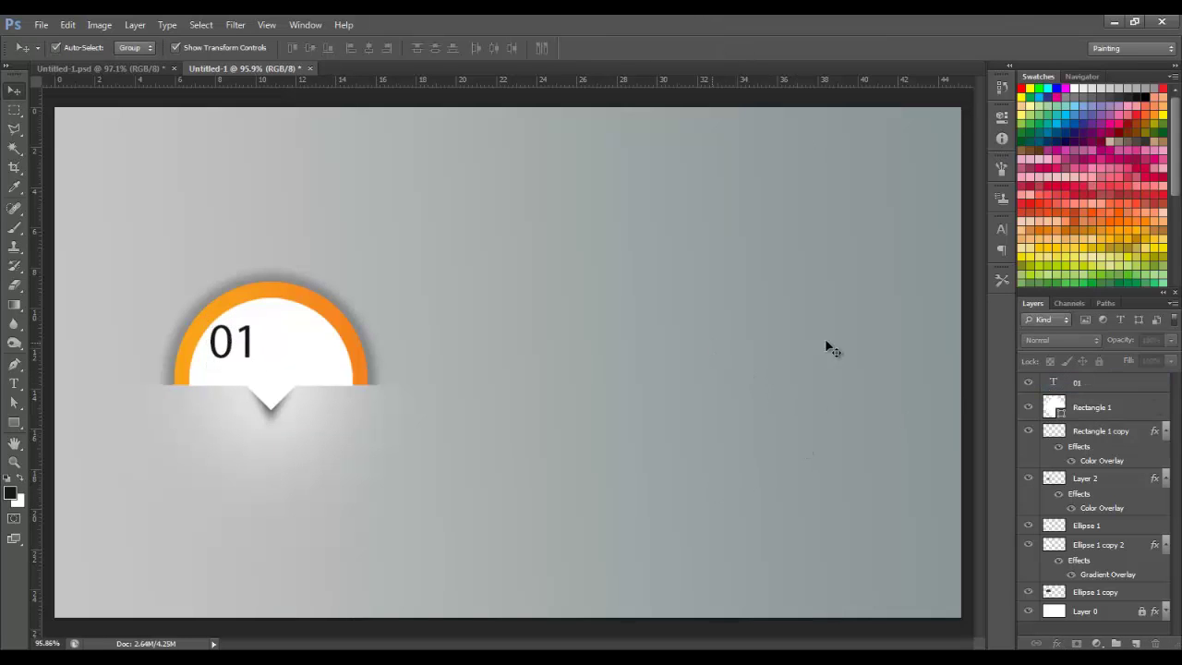
pyautogui.click(1078, 413)
pyautogui.click(646, 357)
pyautogui.click(253, 344)
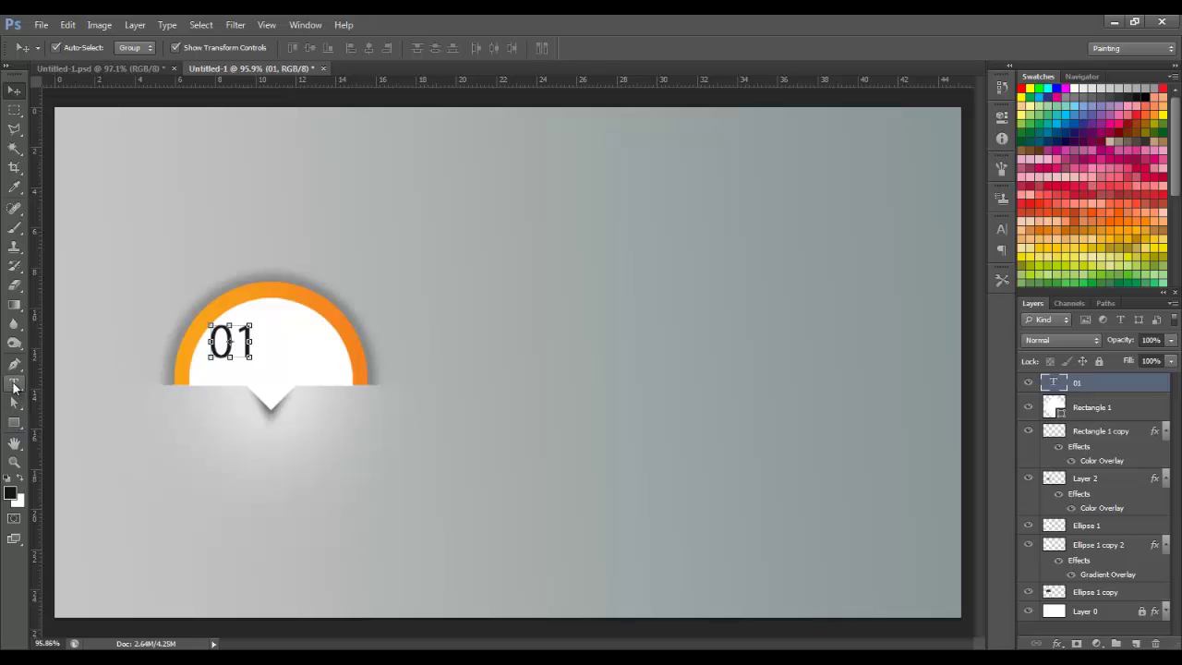
pyautogui.click(14, 383)
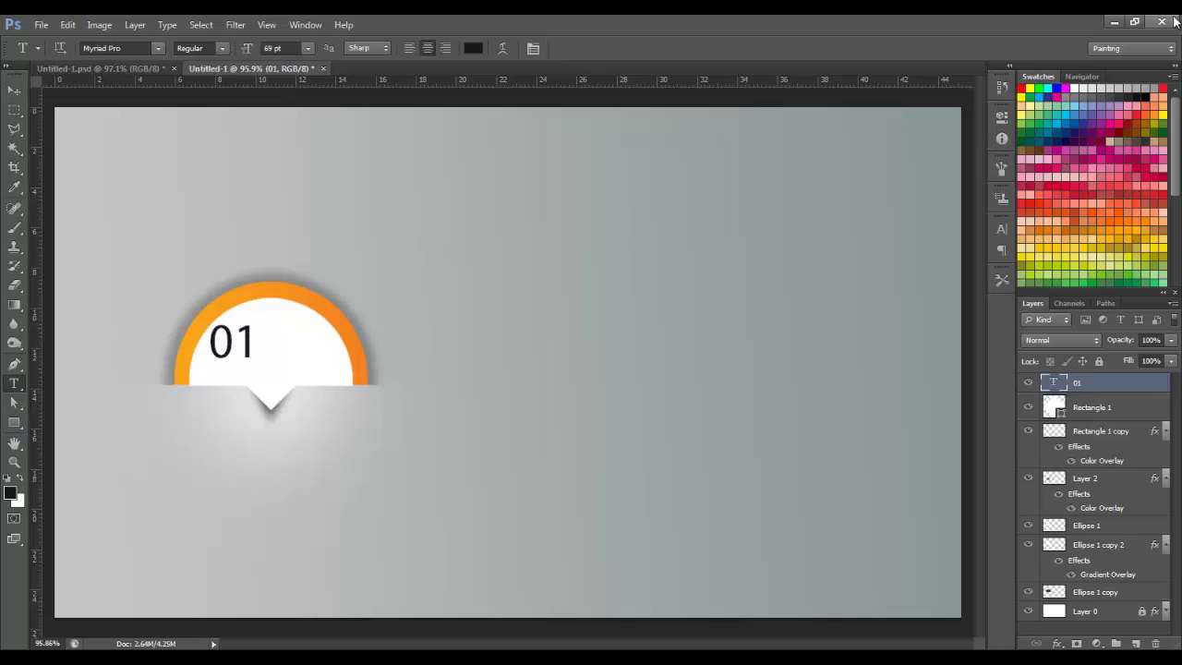
pyautogui.click(290, 323)
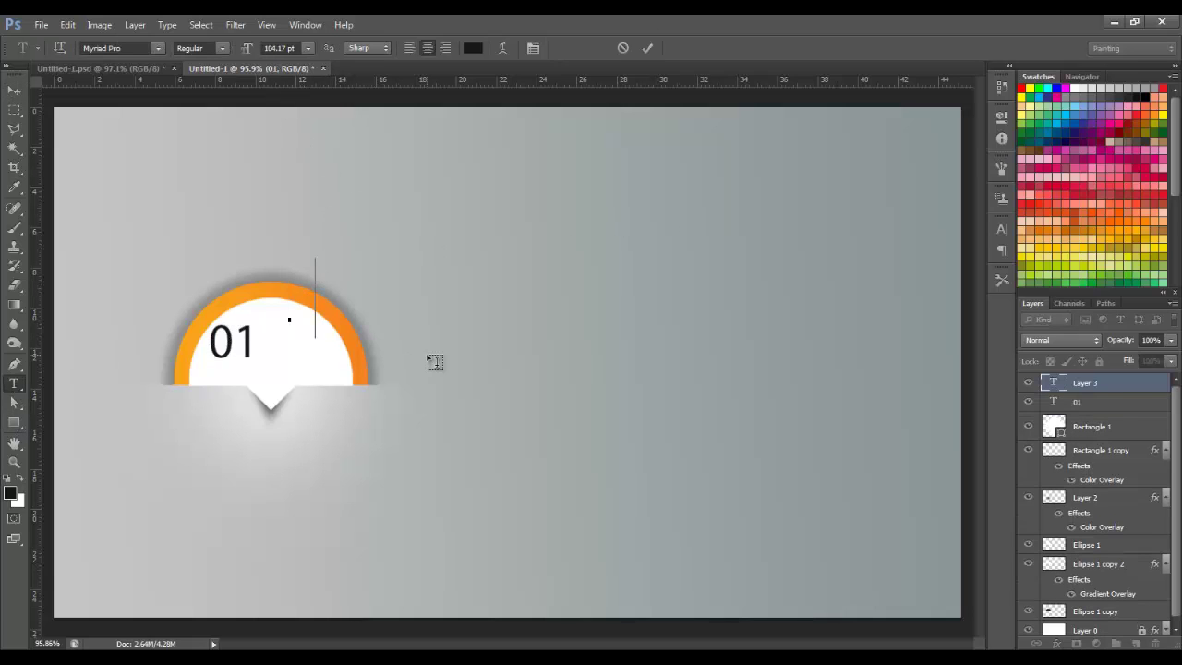
# Type 'OPTION', then shrink it and place it beside the 01.
pyautogui.write('OPT')
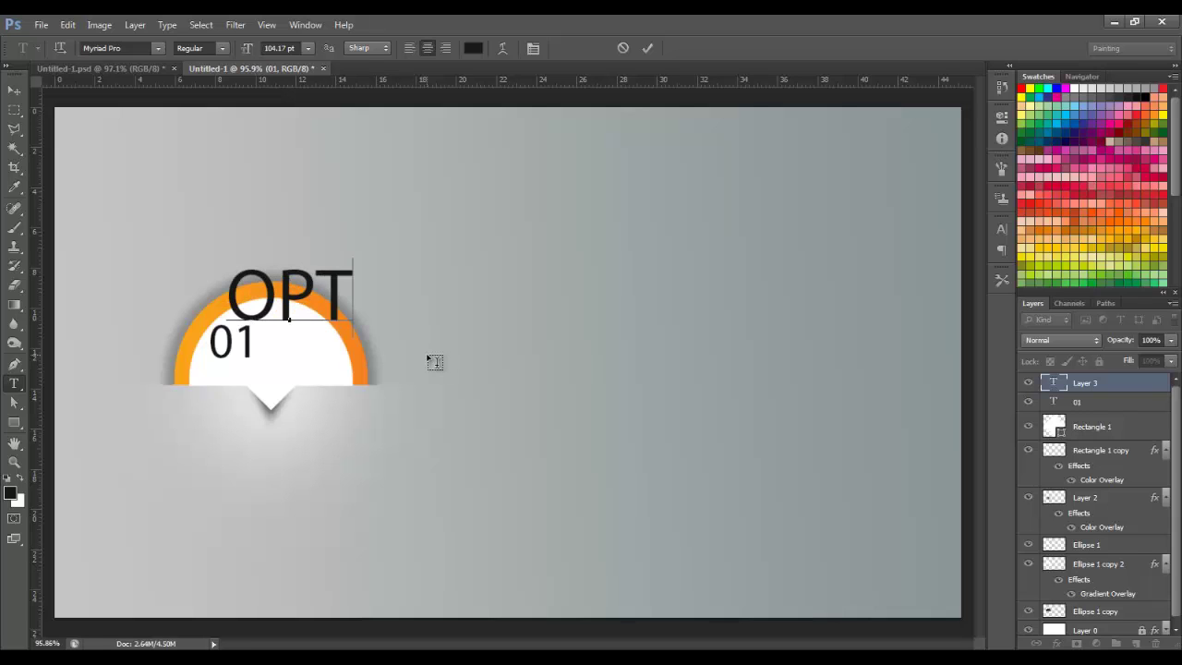
pyautogui.write('ION')
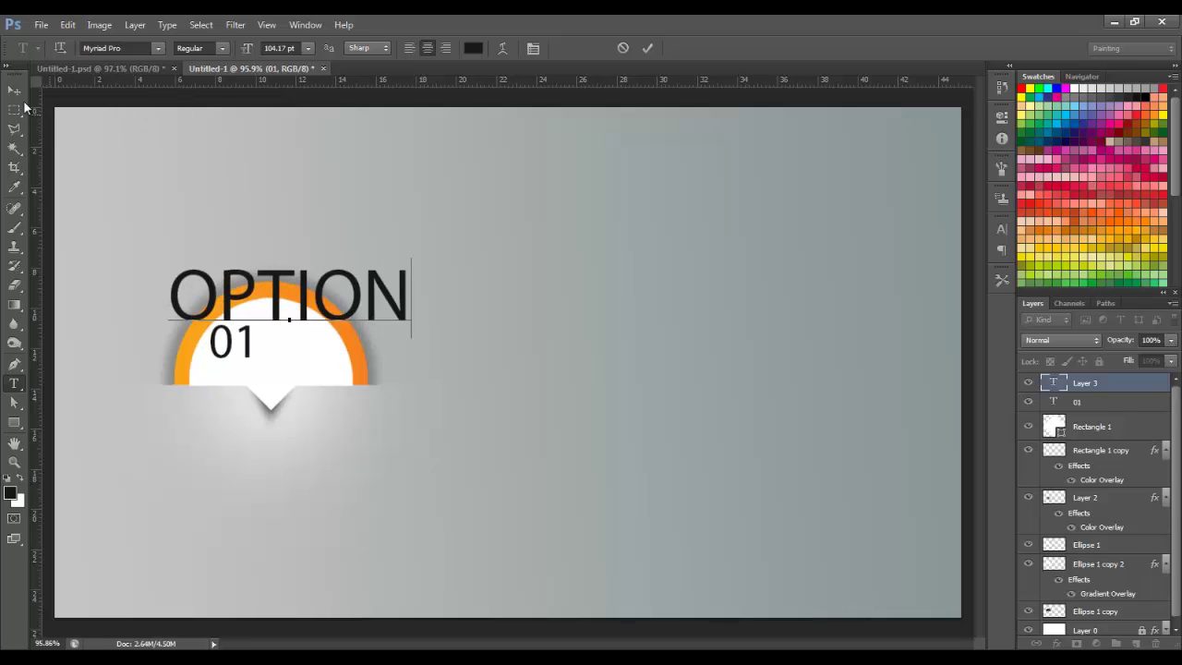
pyautogui.click(14, 90)
pyautogui.moveTo(406, 269)
pyautogui.mouseDown()
pyautogui.moveTo(257, 329)
pyautogui.moveTo(315, 331)
pyautogui.mouseUp()
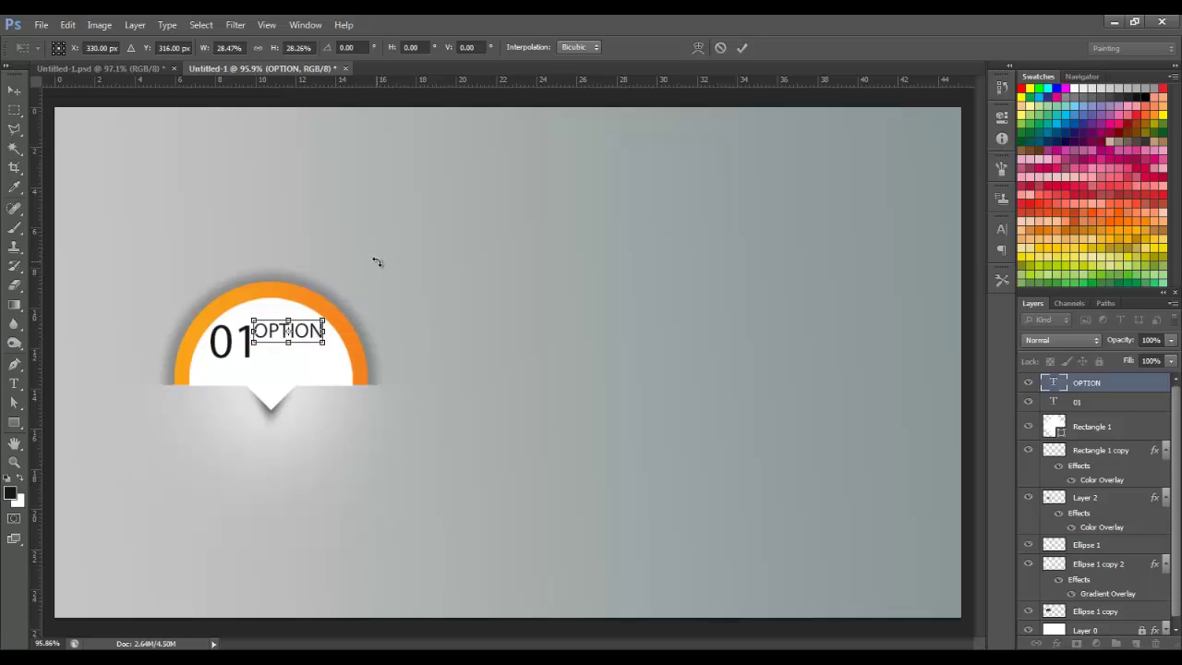
pyautogui.press('Down')
pyautogui.press('Down')
pyautogui.press('Down')
pyautogui.press('Down')
pyautogui.press('Down')
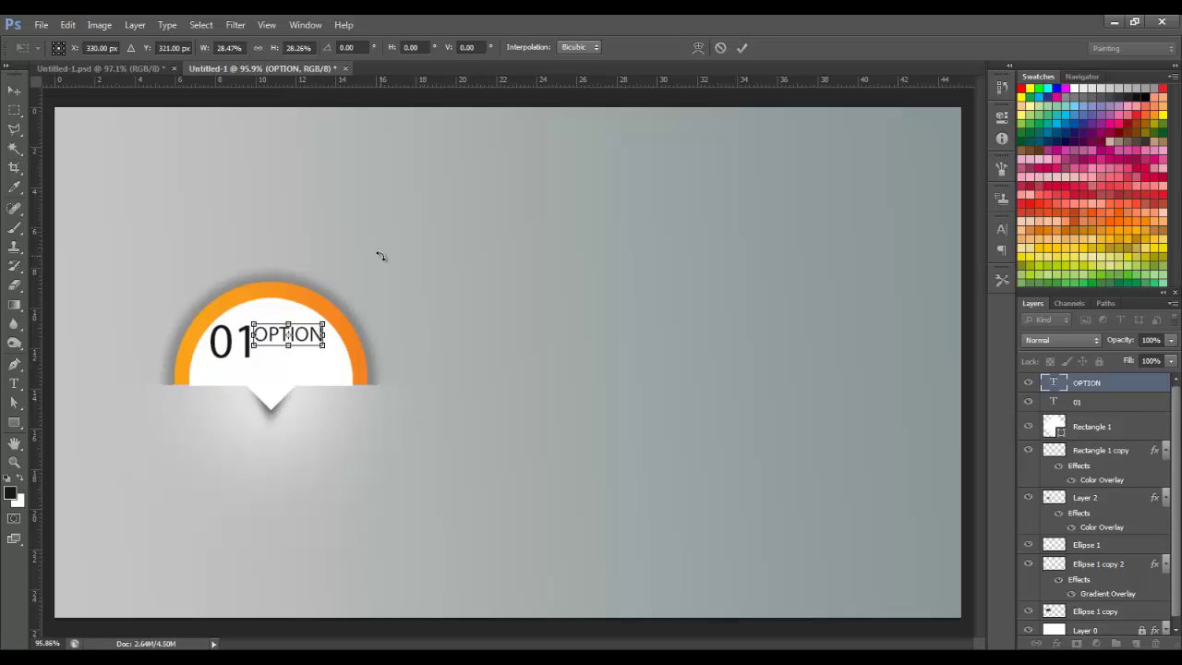
pyautogui.press('Down')
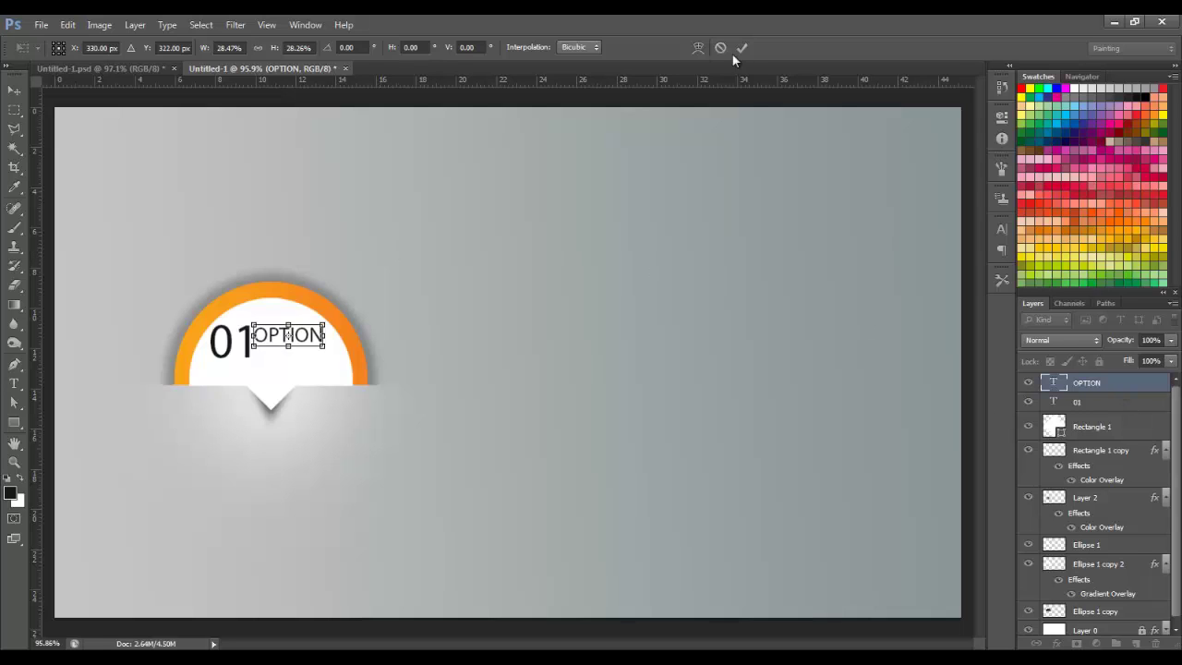
pyautogui.click(744, 48)
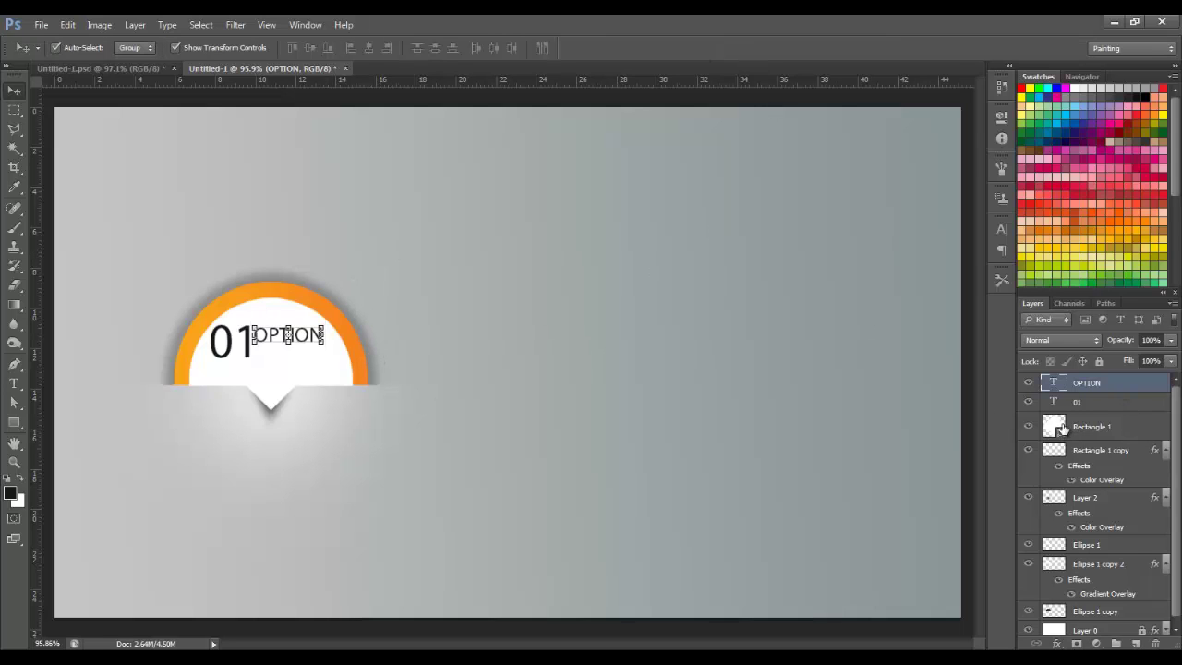
# Colour the OPTION text with the ring's orange, sampled in the Text Color picker.
pyautogui.press('t')
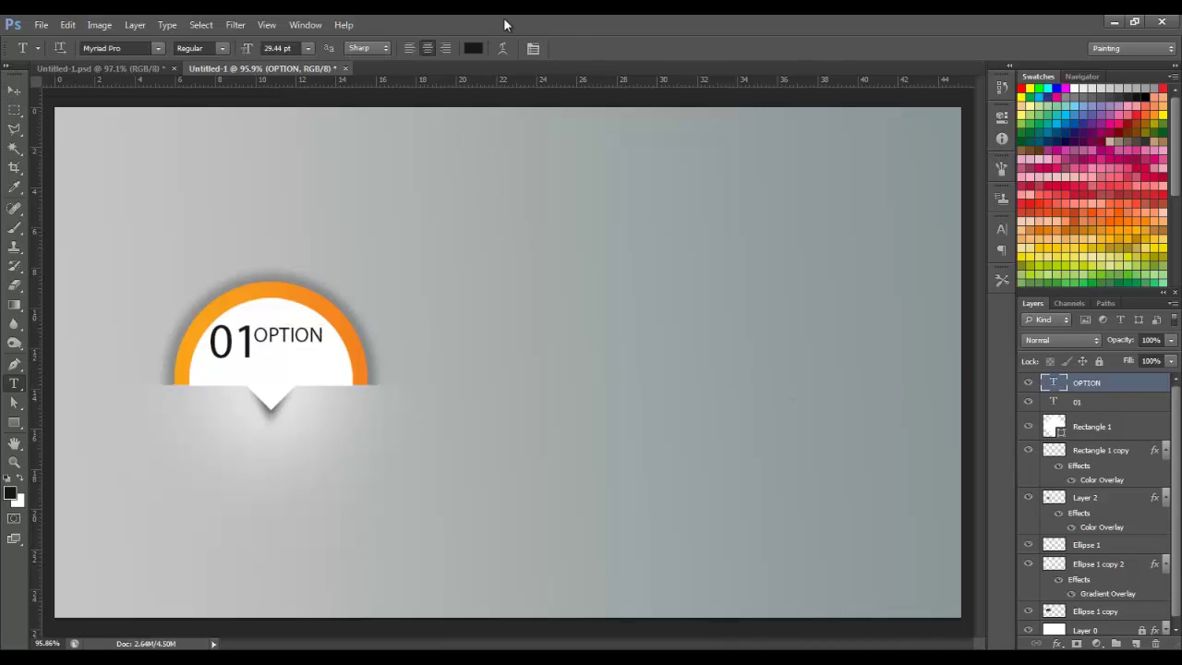
pyautogui.click(473, 48)
pyautogui.click(222, 303)
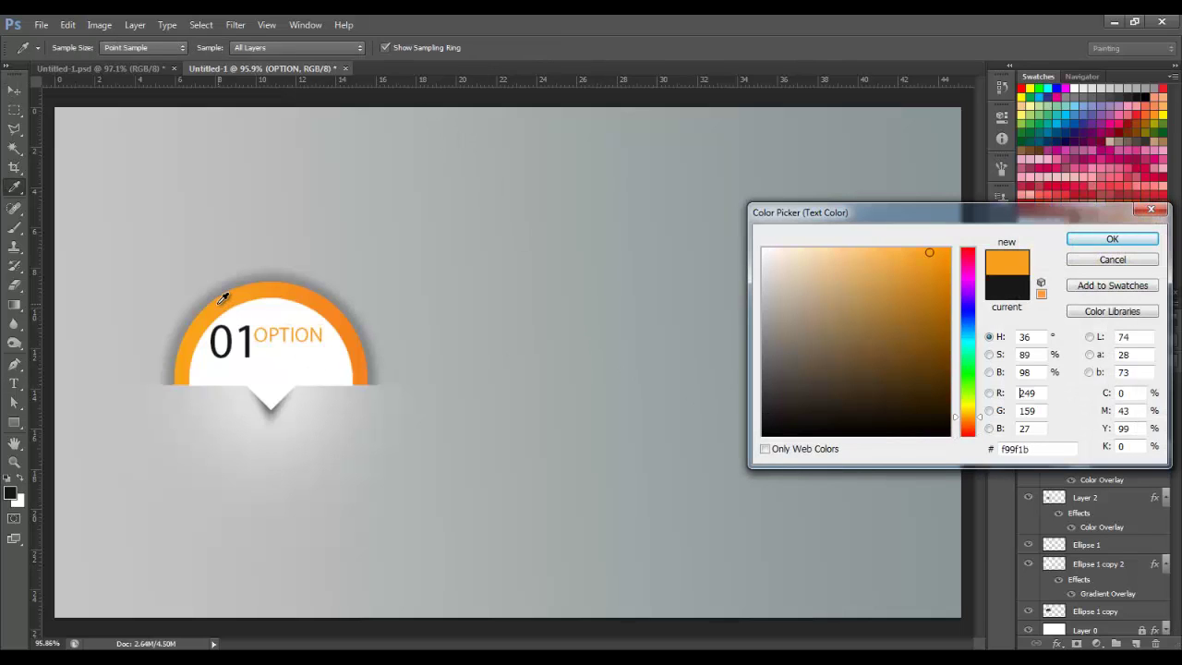
pyautogui.click(1145, 243)
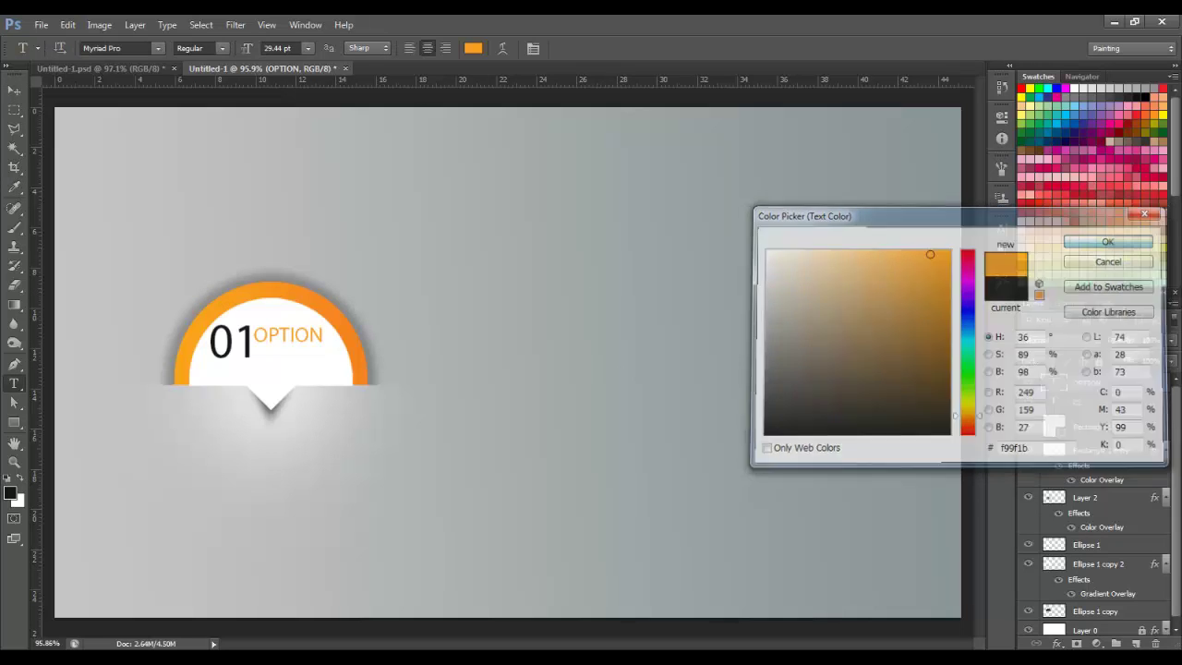
pyautogui.press('v')
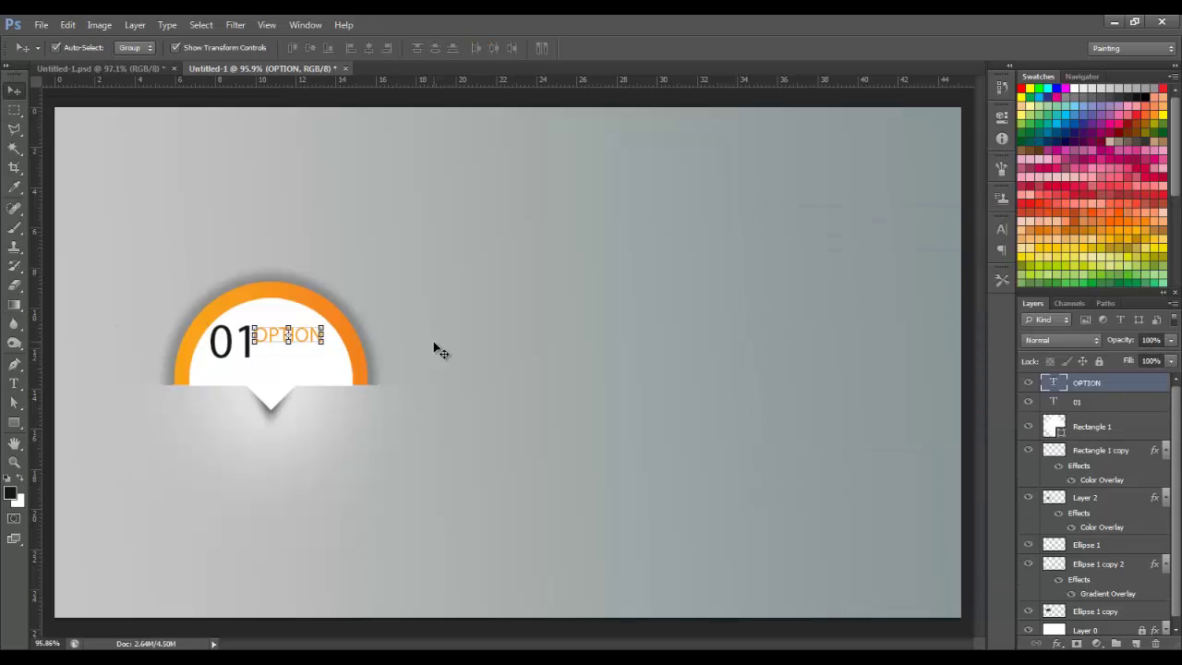
# Recolour the 01 numeral light grey a0a0a0.
pyautogui.click(437, 349)
pyautogui.click(246, 340)
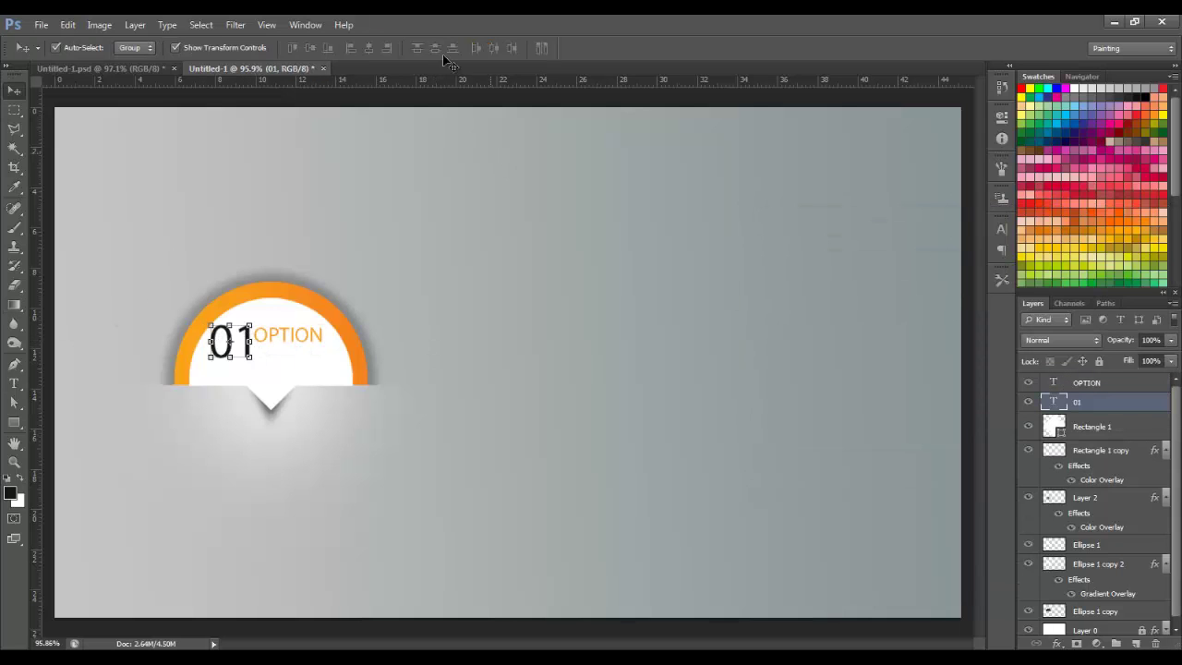
pyautogui.press('t')
pyautogui.click(470, 47)
pyautogui.moveTo(809, 299)
pyautogui.mouseDown()
pyautogui.moveTo(721, 300)
pyautogui.moveTo(736, 335)
pyautogui.mouseUp()
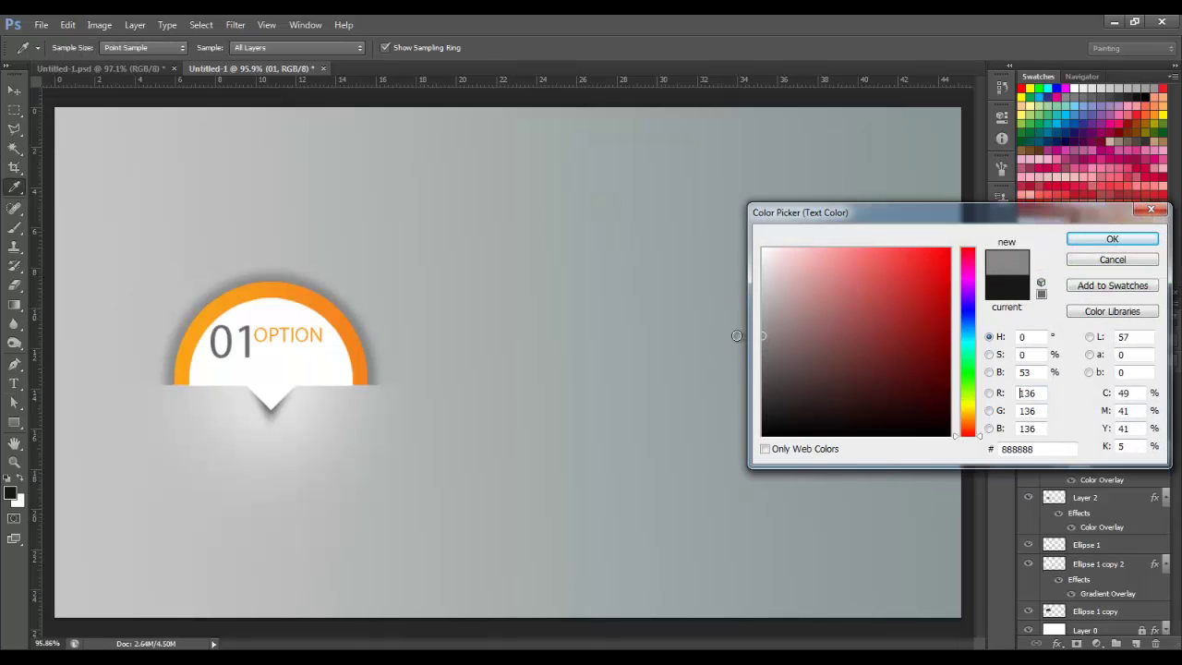
pyautogui.moveTo(784, 282)
pyautogui.mouseDown()
pyautogui.moveTo(746, 288)
pyautogui.moveTo(744, 314)
pyautogui.mouseUp()
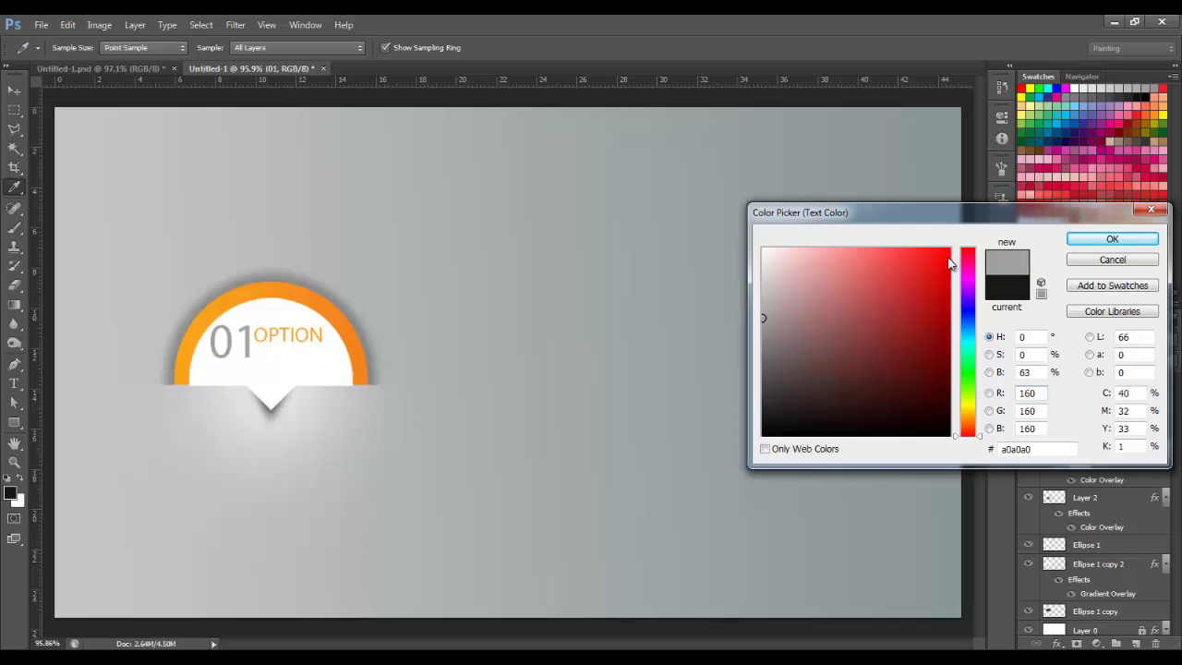
pyautogui.click(1084, 242)
pyautogui.click(13, 89)
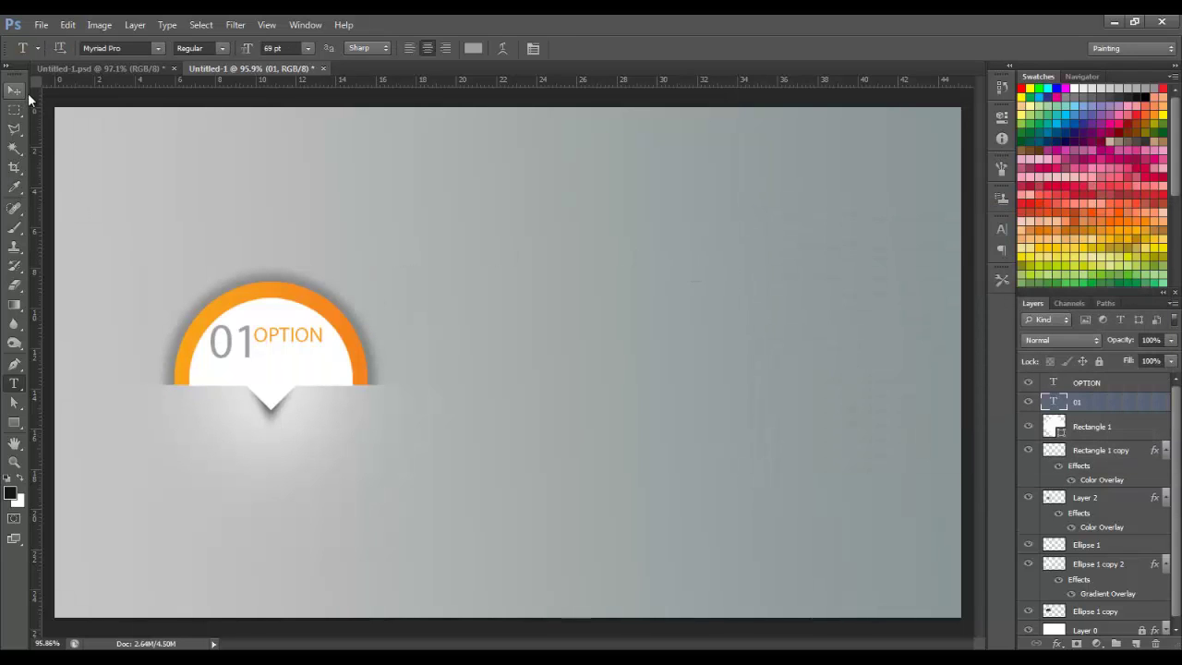
pyautogui.click(307, 338)
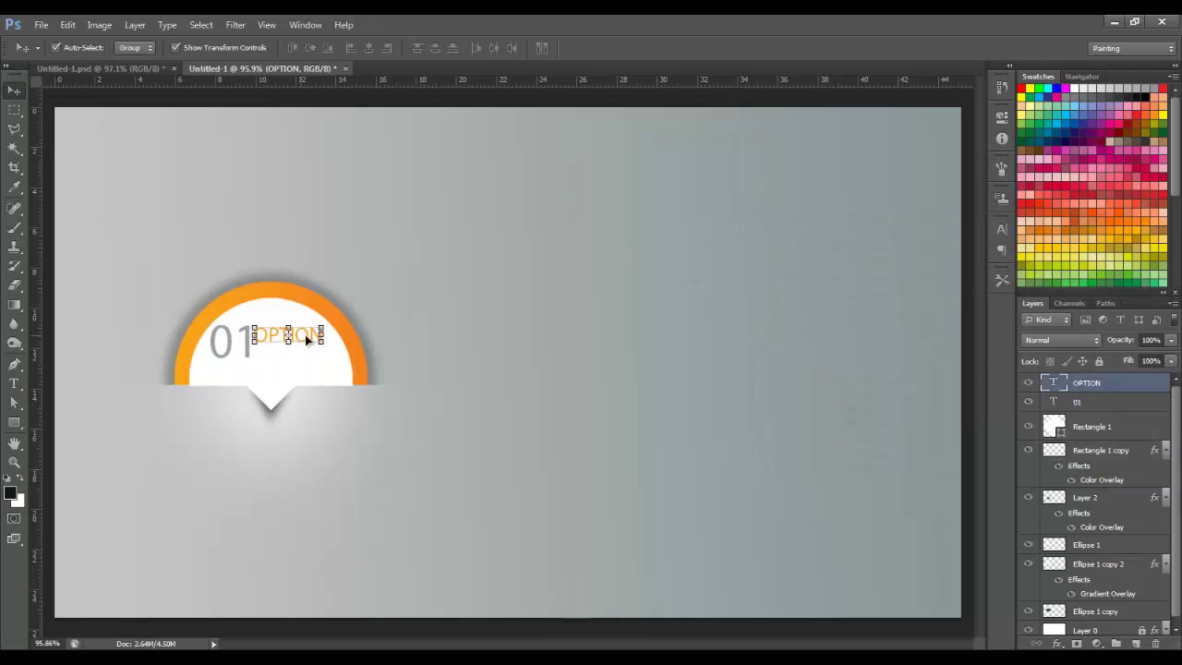
# Duplicate OPTION below itself and retype the copy as 'YOUR TEXT GOES HERE'.
pyautogui.press('Down')
pyautogui.press('Down')
pyautogui.moveTo(308, 338)
pyautogui.mouseDown()
pyautogui.moveTo(306, 363)
pyautogui.moveTo(270, 371)
pyautogui.mouseUp()
pyautogui.moveTo(270, 372); pyautogui.dragTo(279, 376)
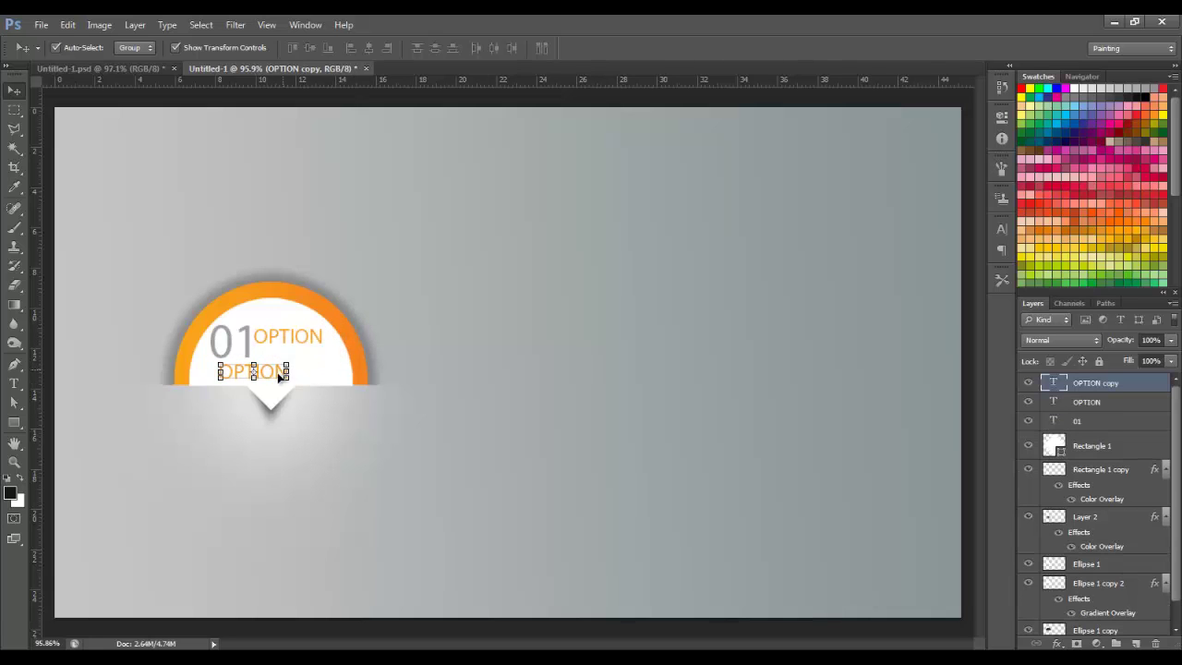
pyautogui.press('t')
pyautogui.doubleClick(267, 370)
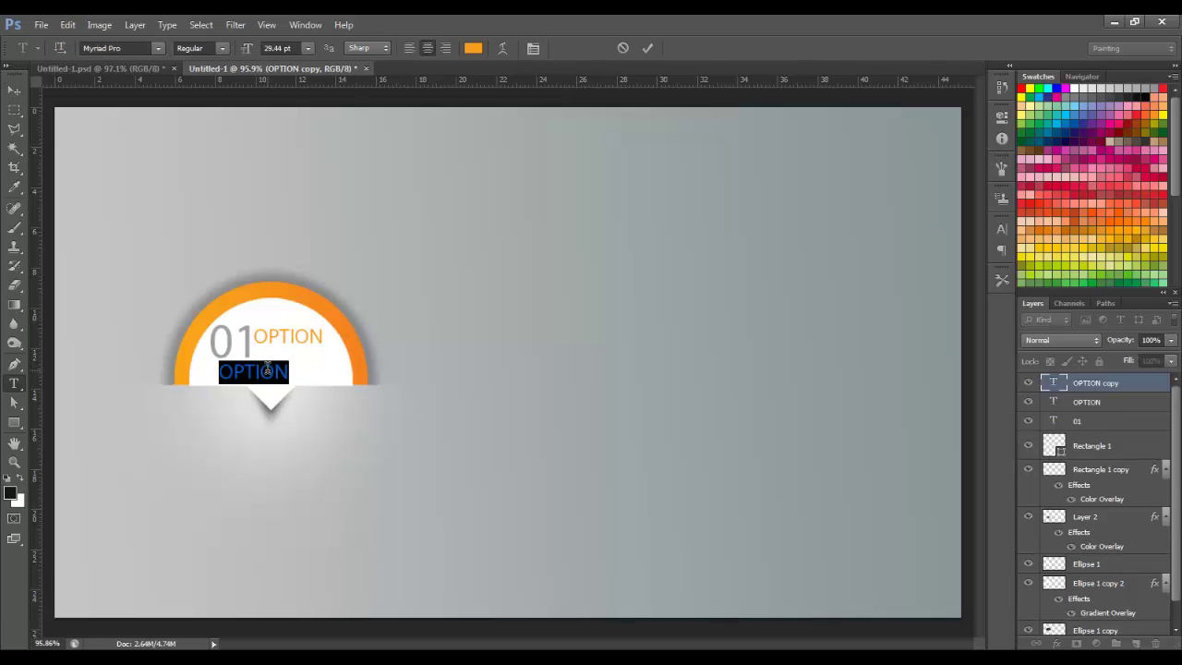
pyautogui.write('YOU')
pyautogui.write('RS')
pyautogui.press('BackSpace')
pyautogui.write('TEXT ')
pyautogui.write('GO')
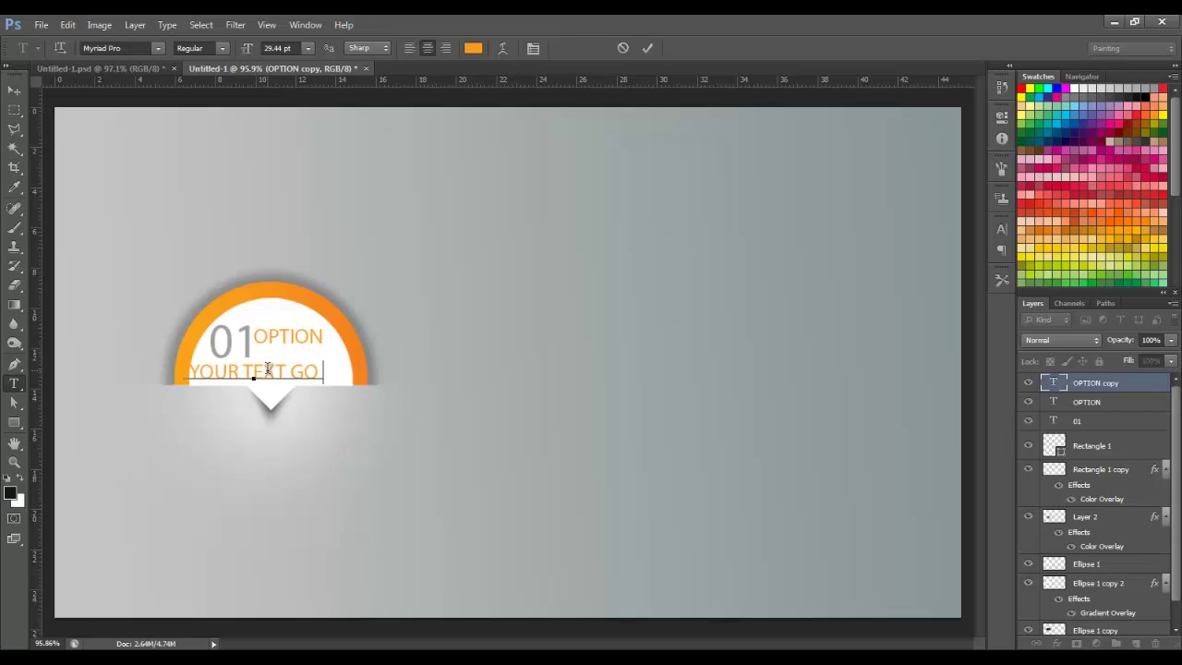
pyautogui.write('ES')
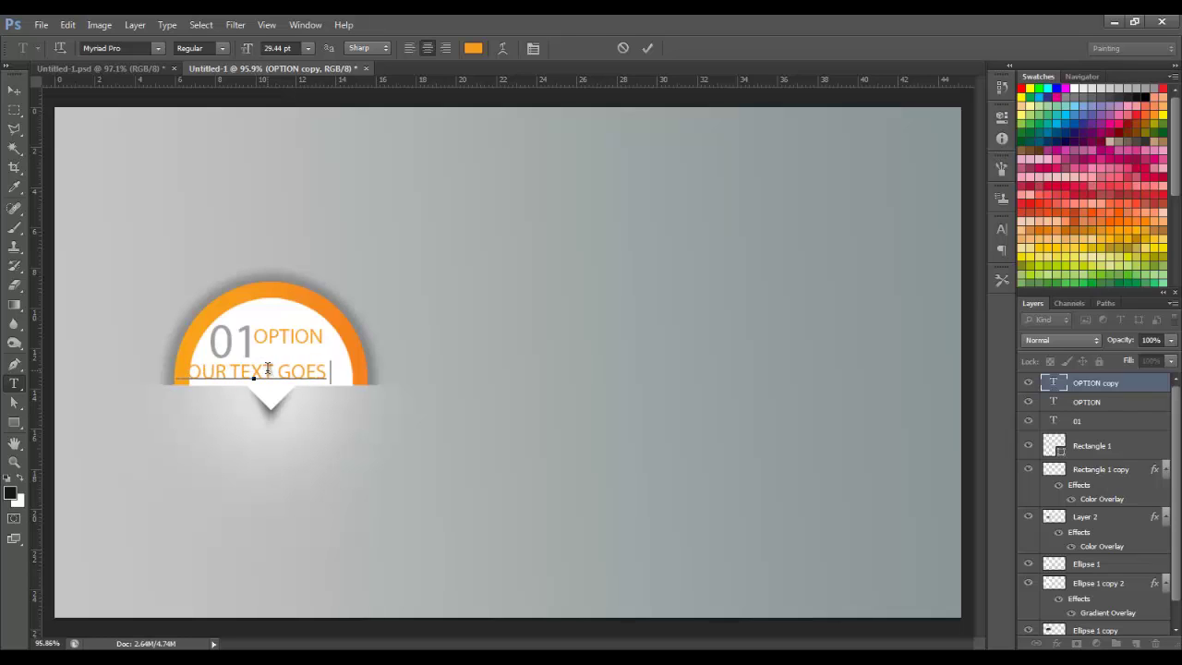
pyautogui.write(' HERE')
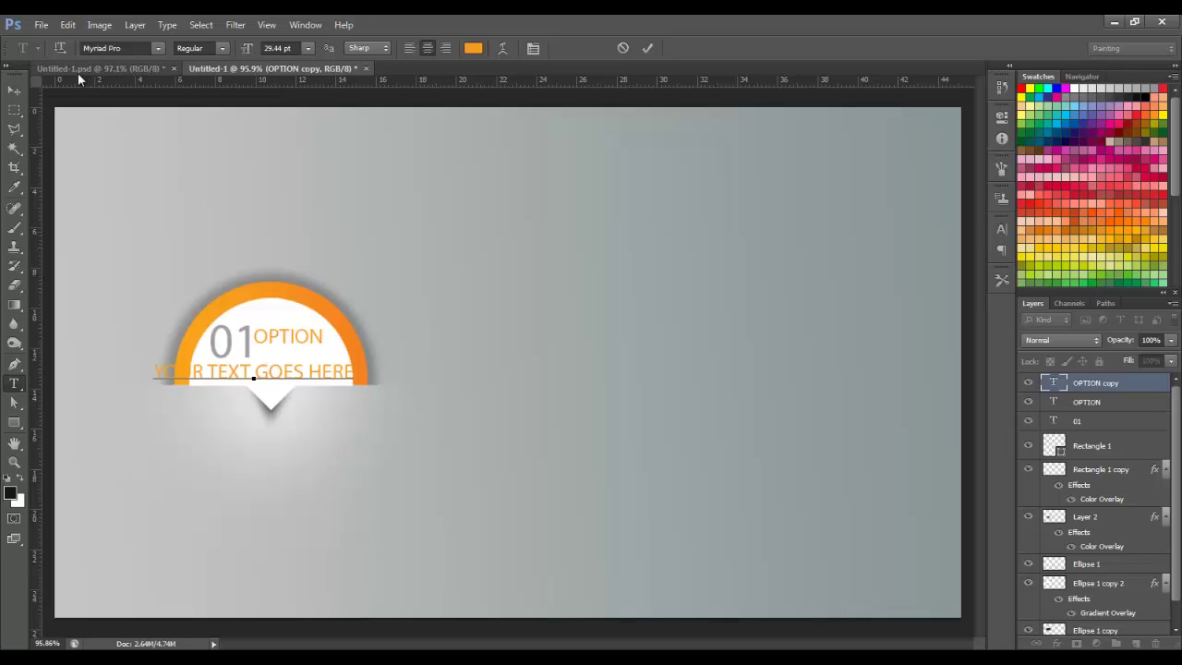
pyautogui.click(14, 90)
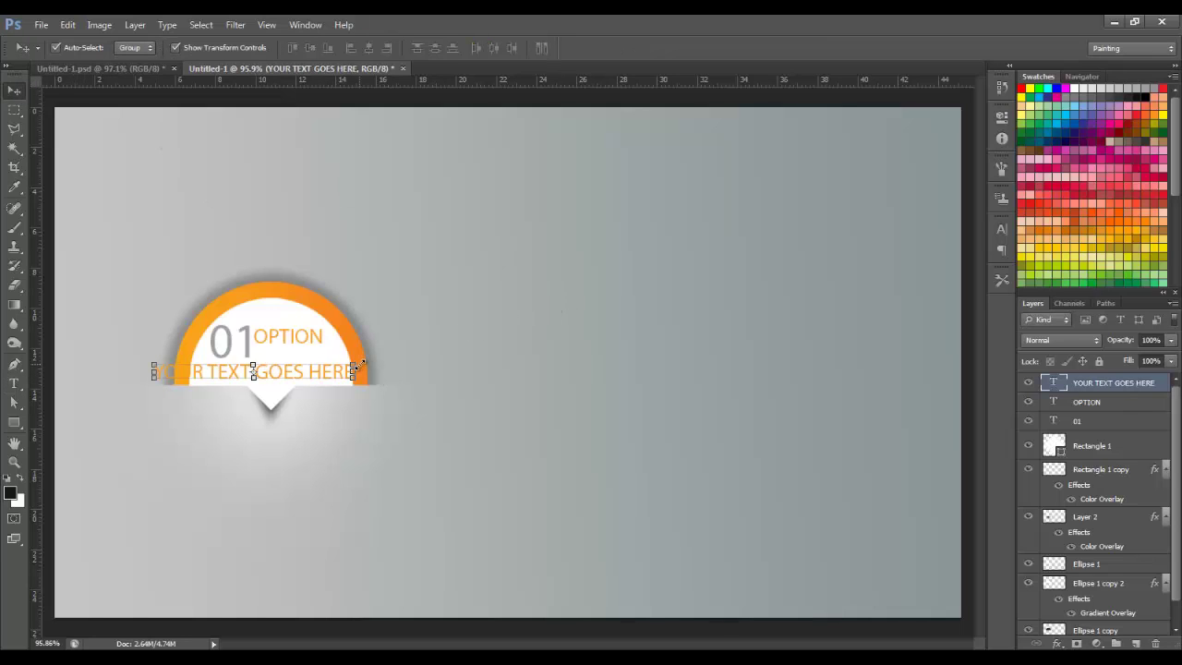
# Set the subtitle line's font size to 17.44 pt.
pyautogui.press('t')
pyautogui.tripleClick(299, 369)
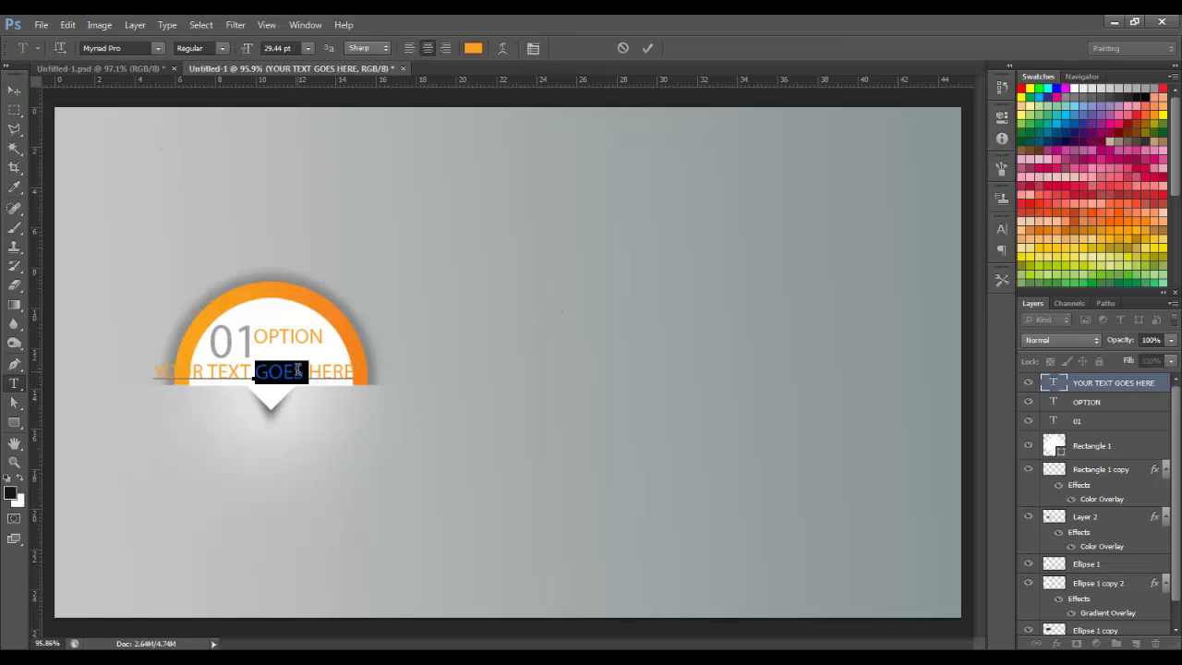
pyautogui.click(14, 90)
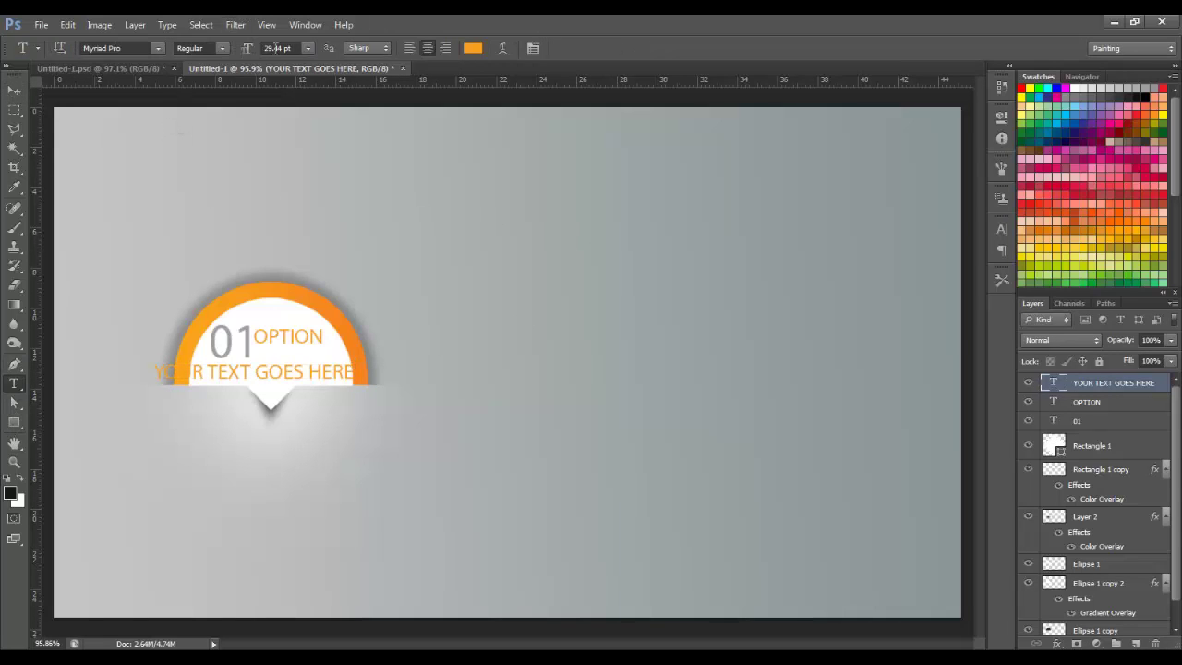
pyautogui.click(293, 48)
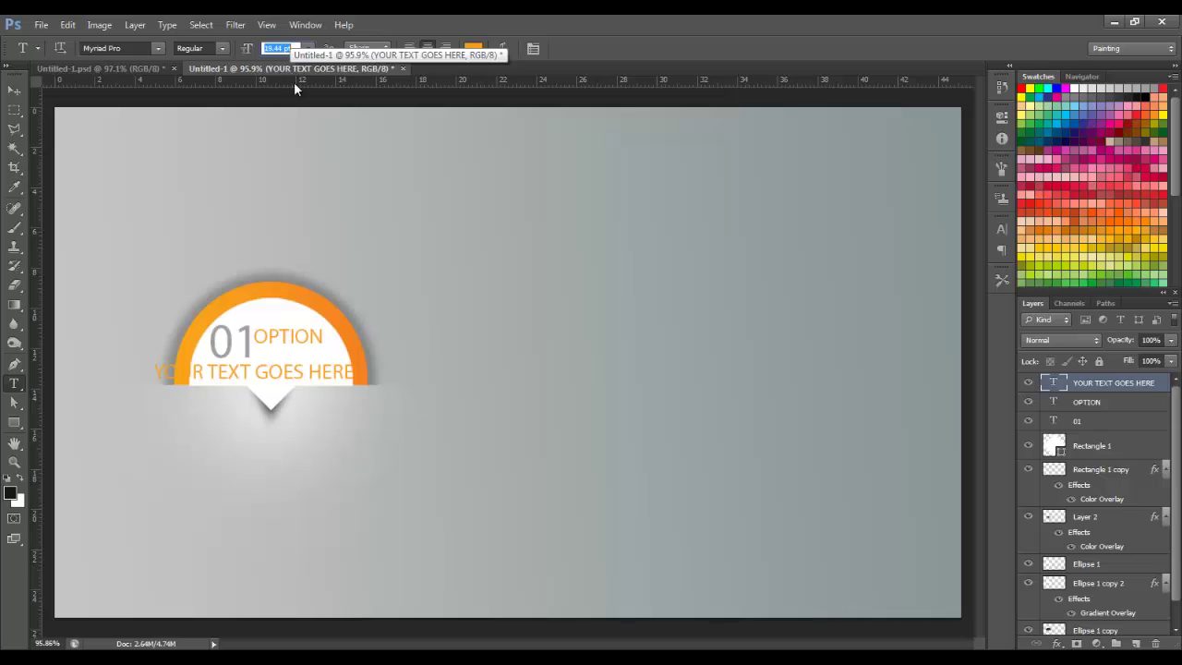
pyautogui.click(14, 90)
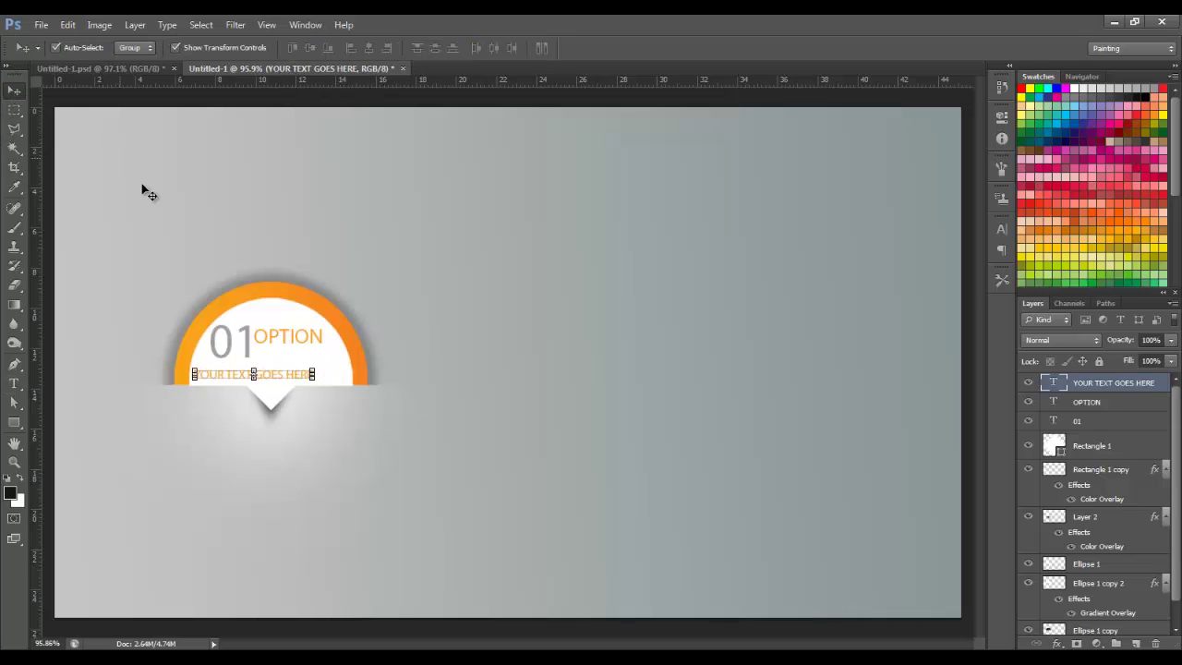
pyautogui.doubleClick(288, 374)
pyautogui.tripleClick(282, 374)
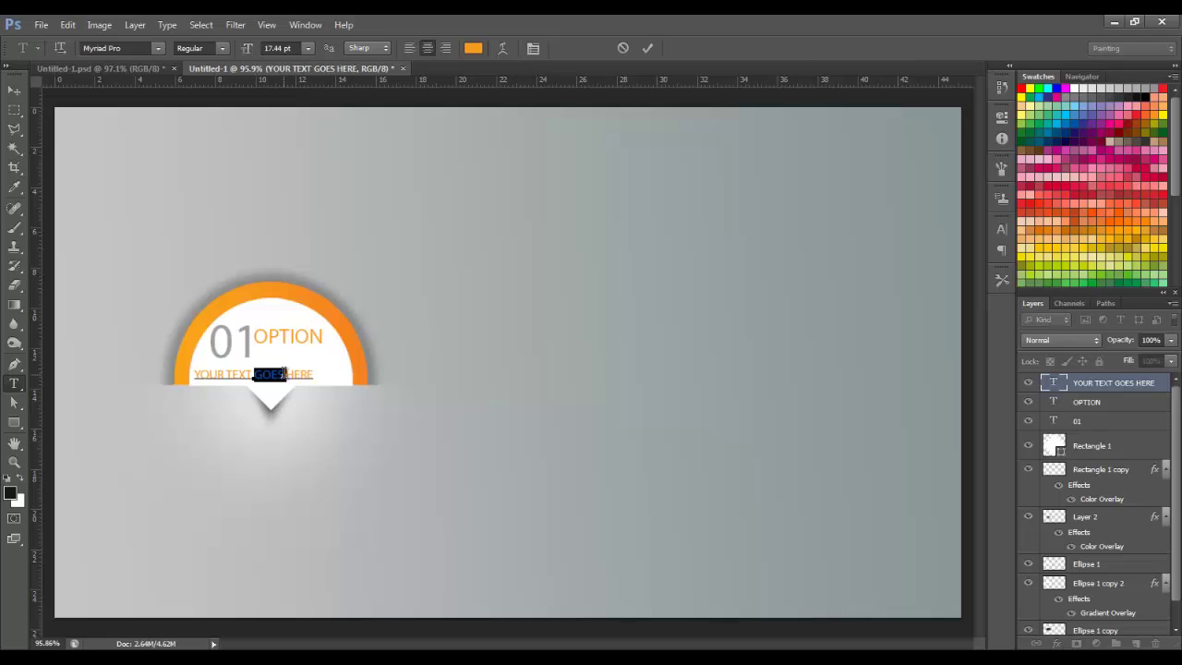
pyautogui.click(13, 91)
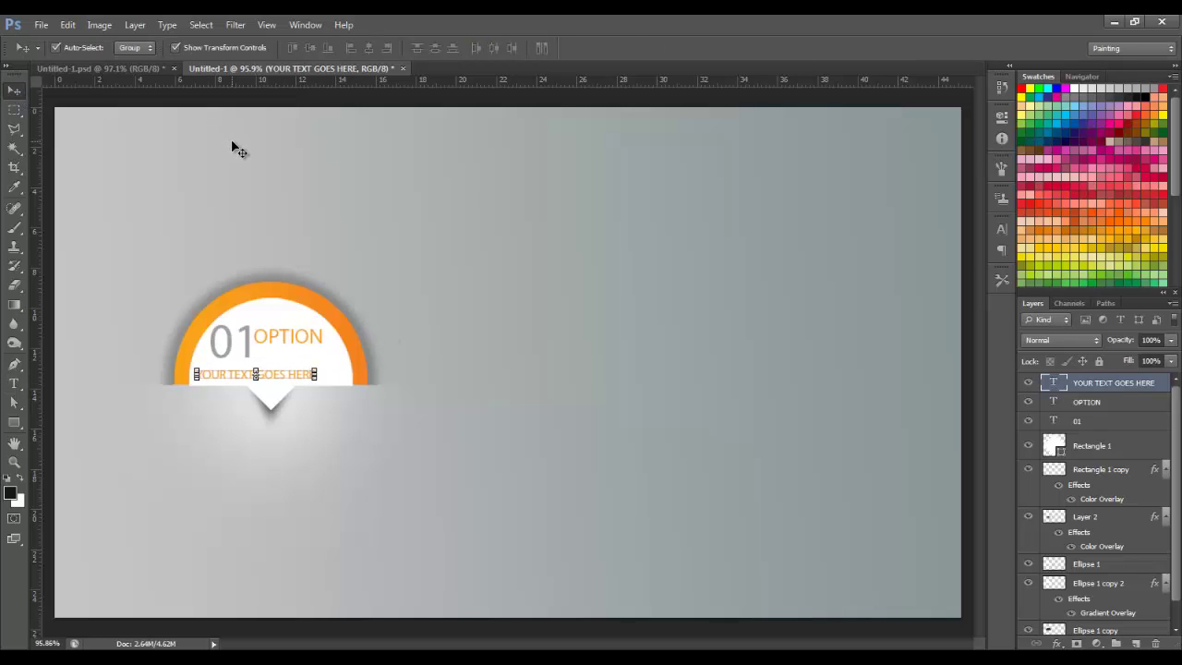
# Nudge the subtitle to centre it beneath 01 OPTION and check its placement.
pyautogui.press('Right')
pyautogui.press('Right')
pyautogui.press('Right')
pyautogui.press('Right')
pyautogui.press('Right')
pyautogui.press('Right')
pyautogui.press('Right')
pyautogui.press('Right')
pyautogui.press('Right')
pyautogui.press('Right')
pyautogui.press('Right')
pyautogui.press('Right')
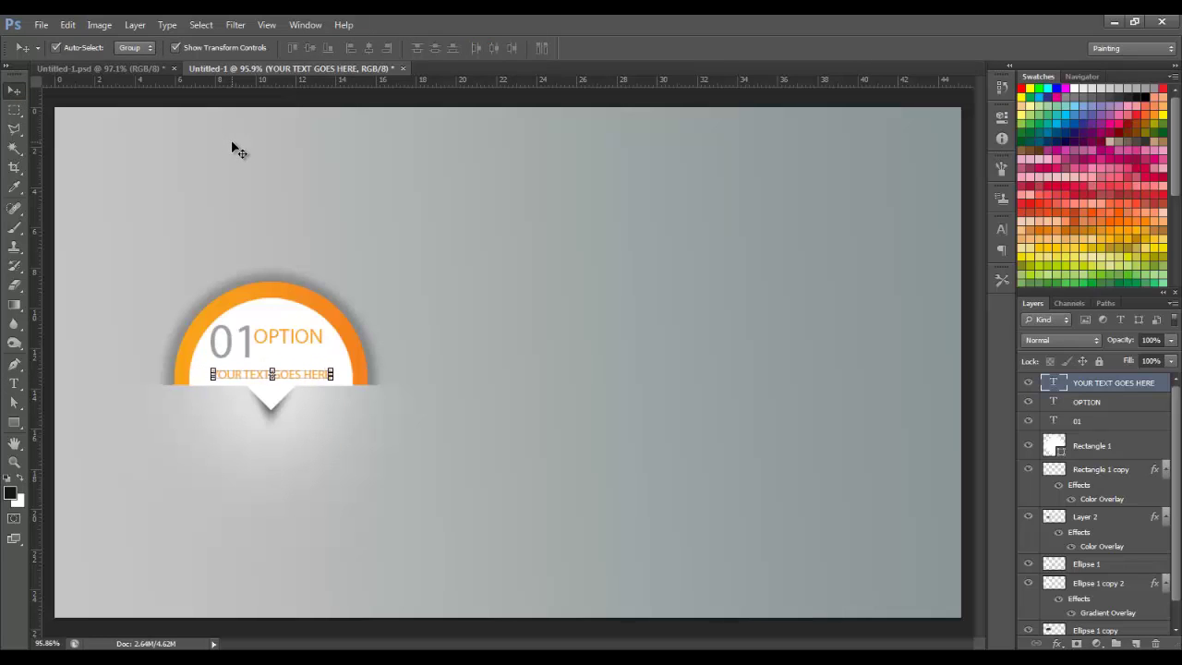
pyautogui.press('Right')
pyautogui.press('Right')
pyautogui.press('Right')
pyautogui.press('Right')
pyautogui.press('Up')
pyautogui.press('Up')
pyautogui.press('Up')
pyautogui.press('Up')
pyautogui.press('Up')
pyautogui.press('Up')
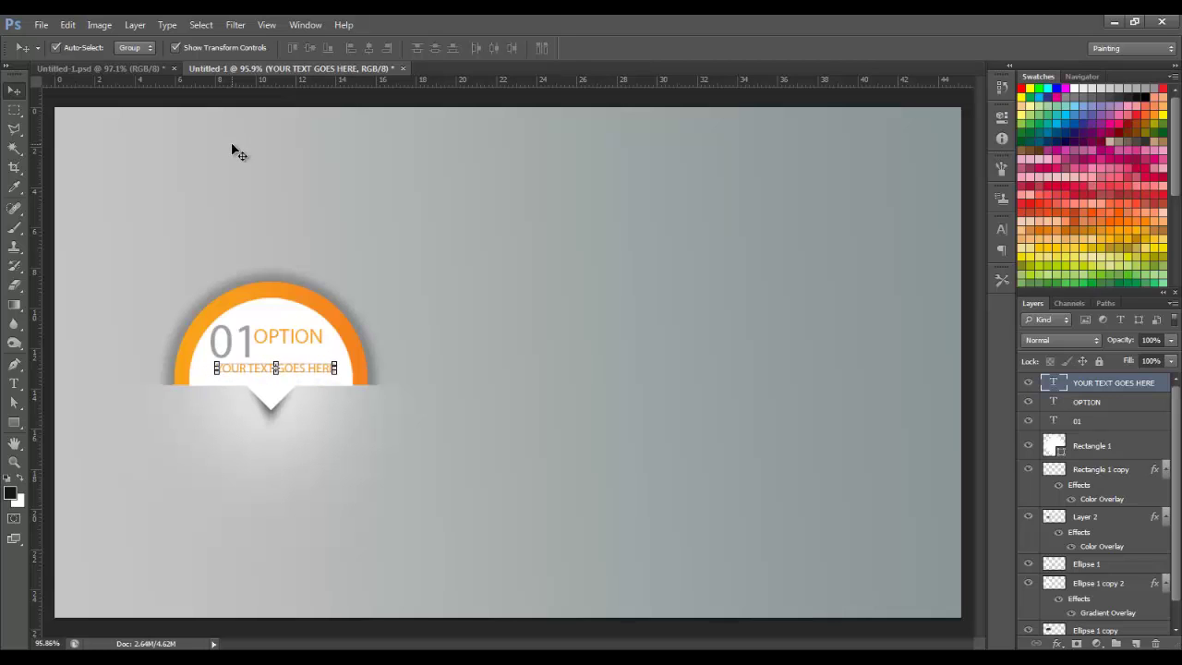
pyautogui.click(433, 277)
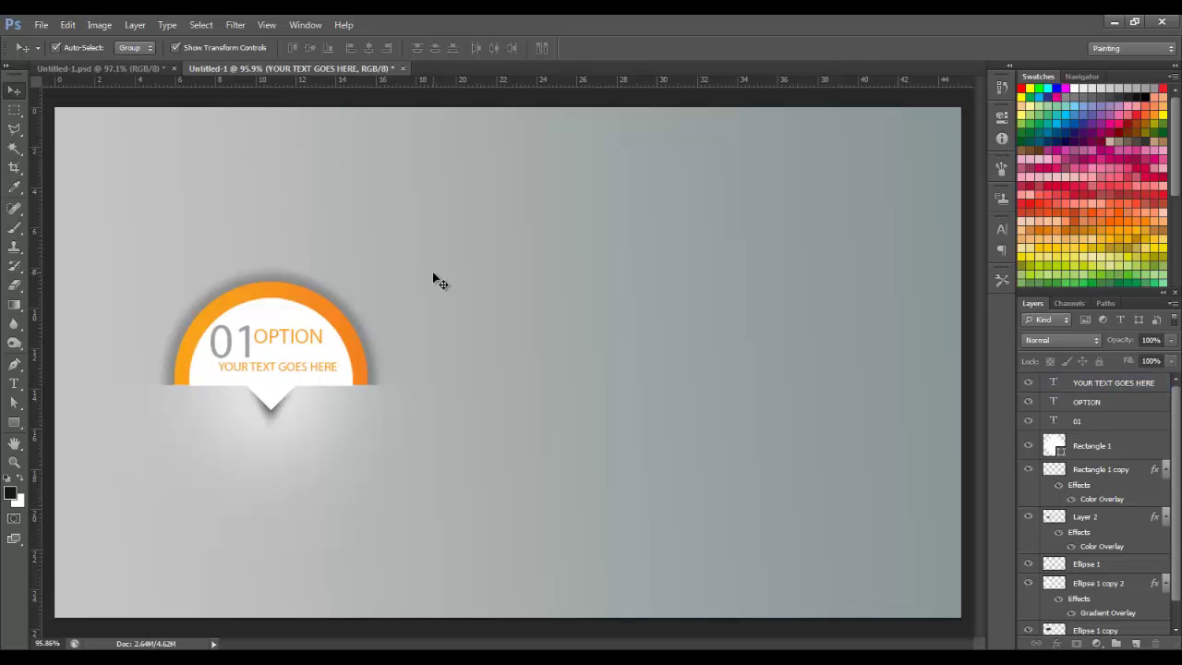
pyautogui.click(315, 369)
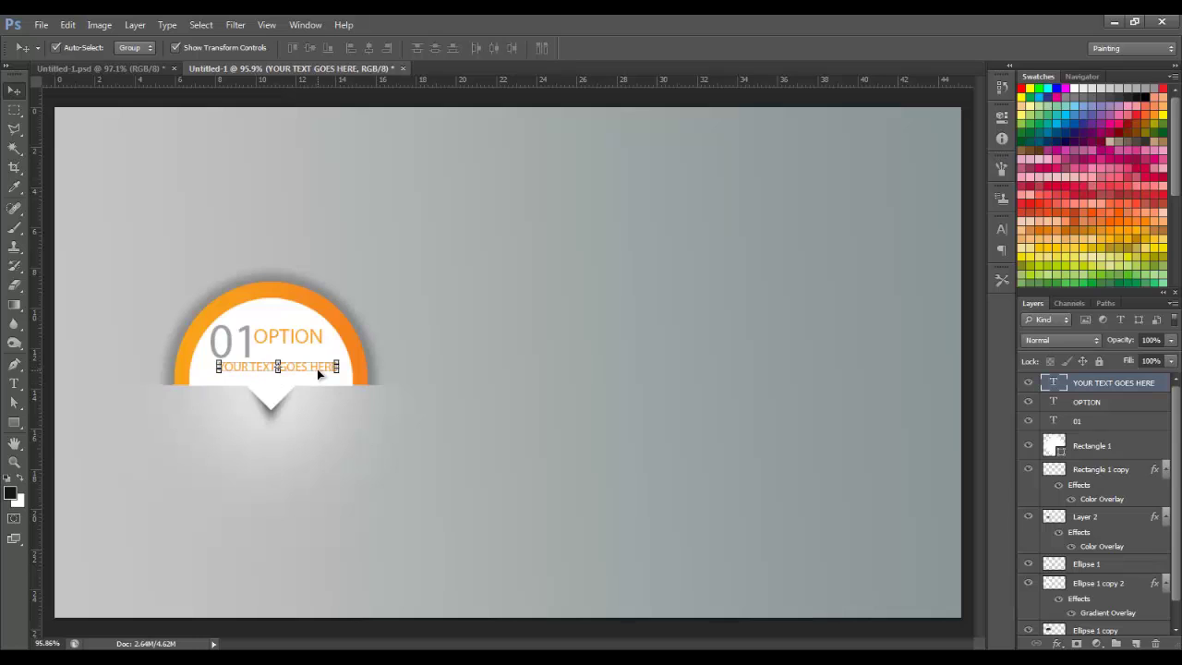
pyautogui.click(434, 331)
# Recolour the OPTION text dark grey 2c2c2c in the Text Color picker.
pyautogui.click(314, 340)
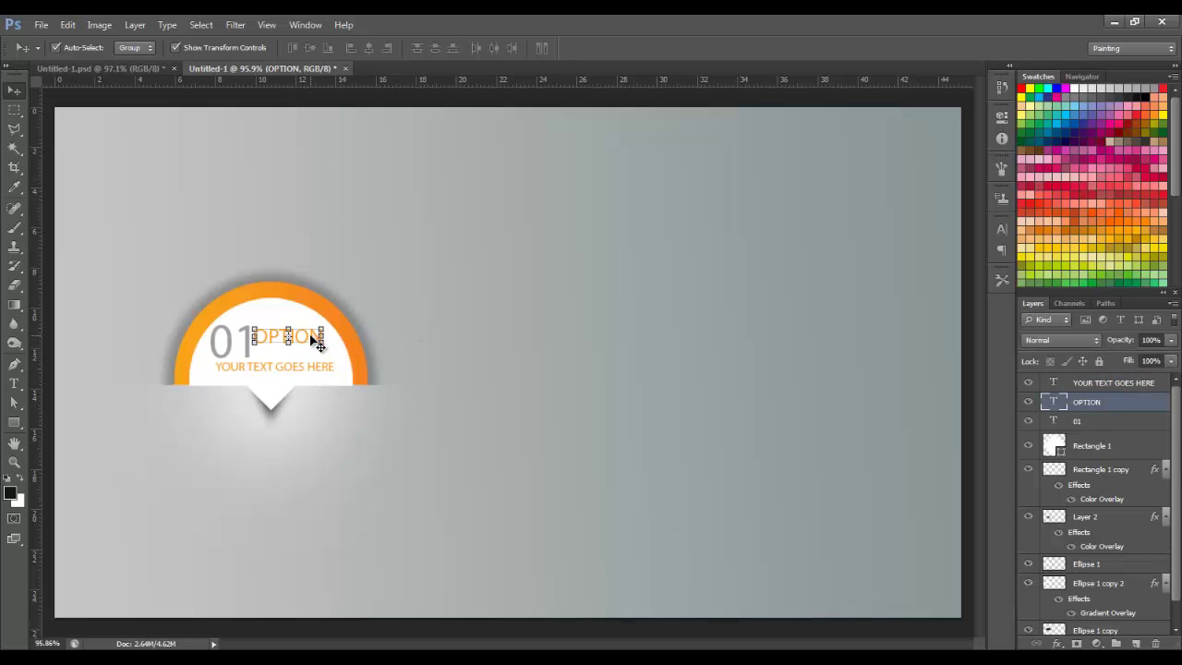
pyautogui.click(14, 383)
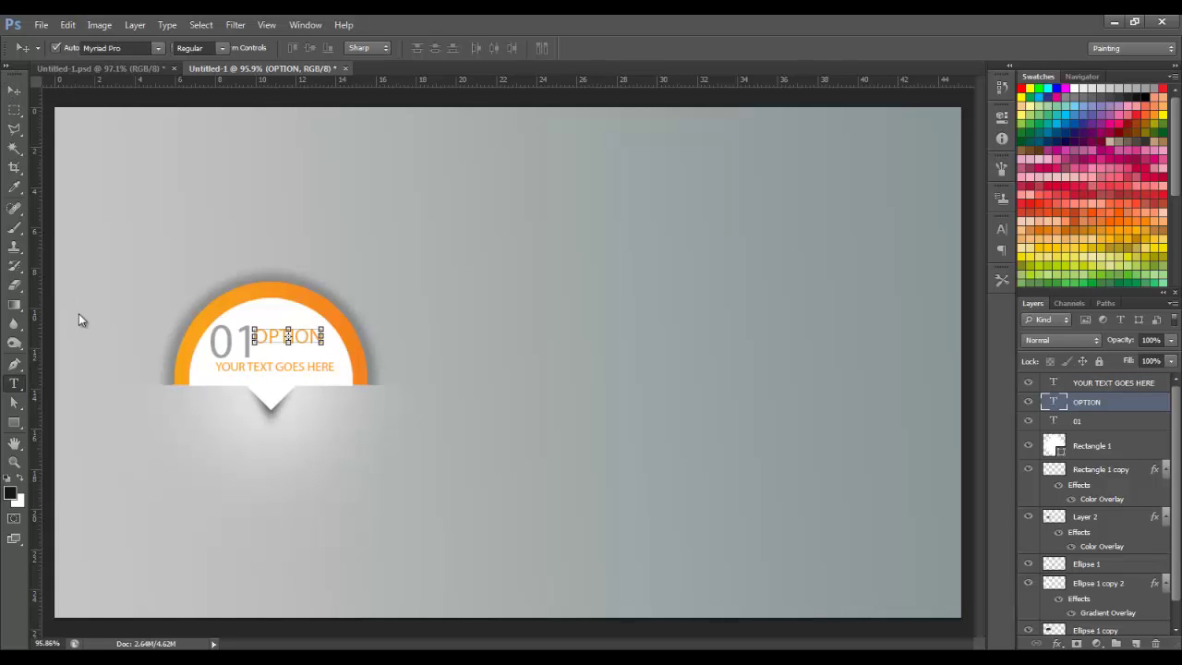
pyautogui.click(469, 47)
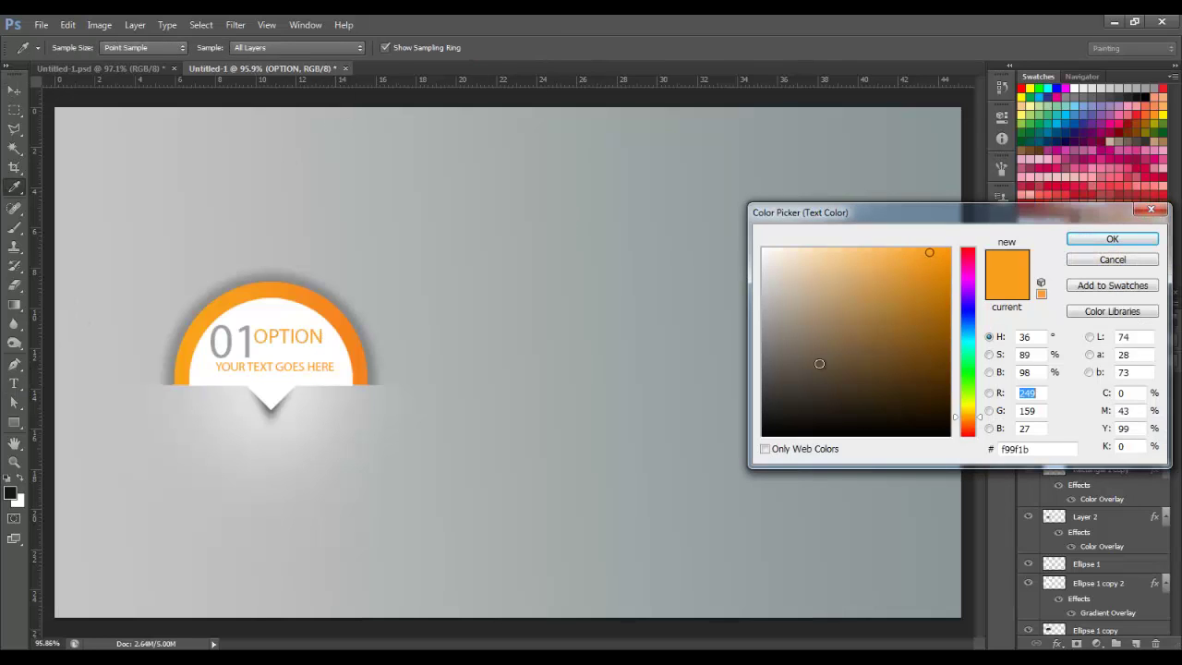
pyautogui.moveTo(803, 378); pyautogui.dragTo(751, 393)
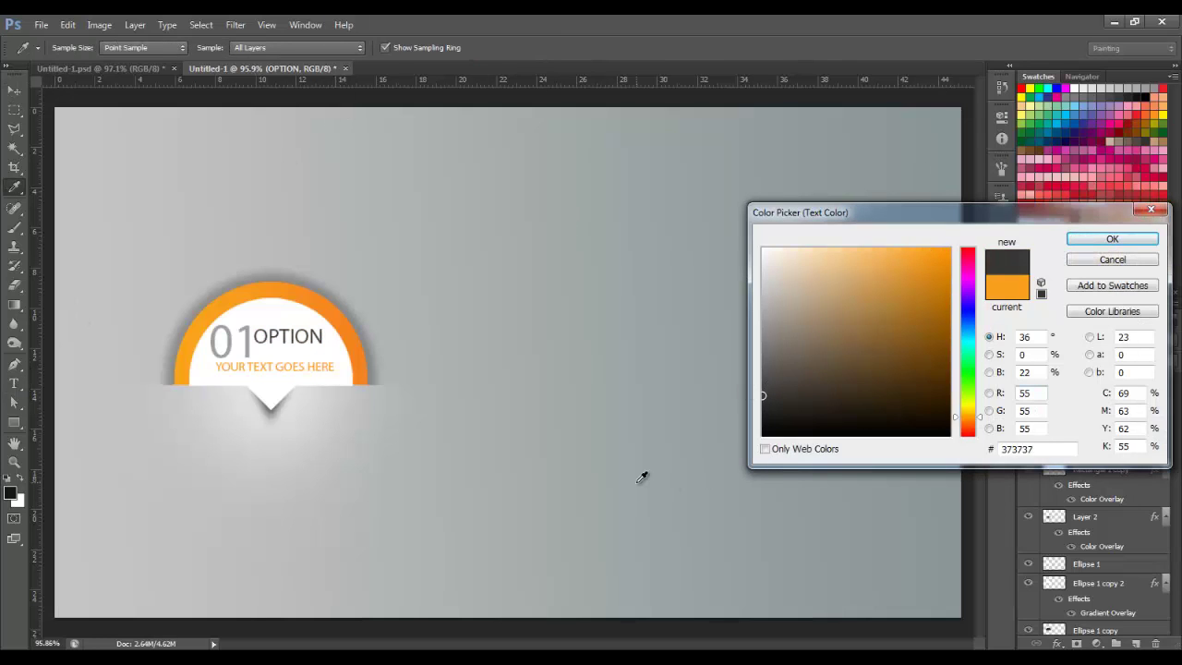
pyautogui.click(757, 403)
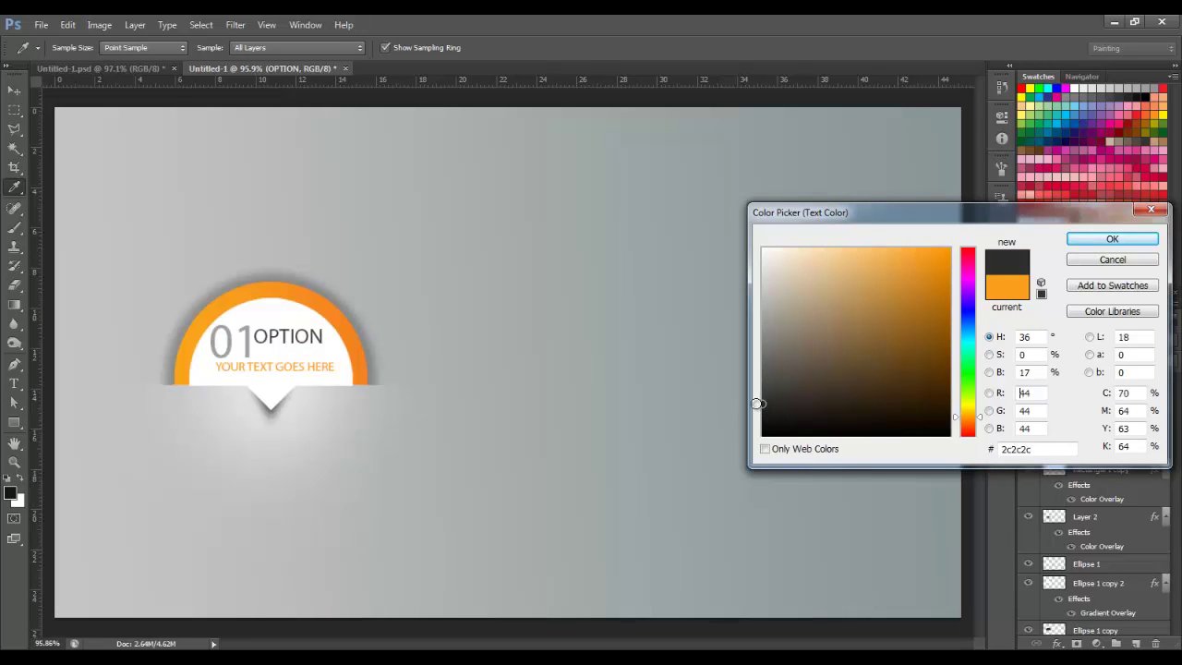
pyautogui.click(1094, 238)
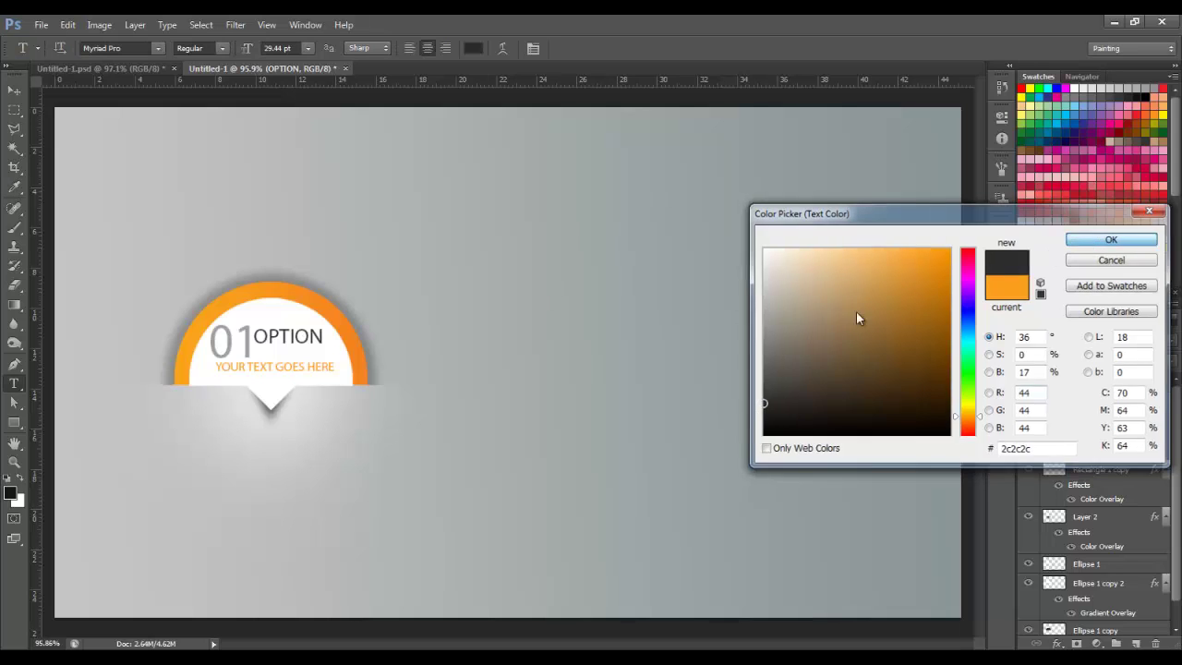
pyautogui.click(14, 89)
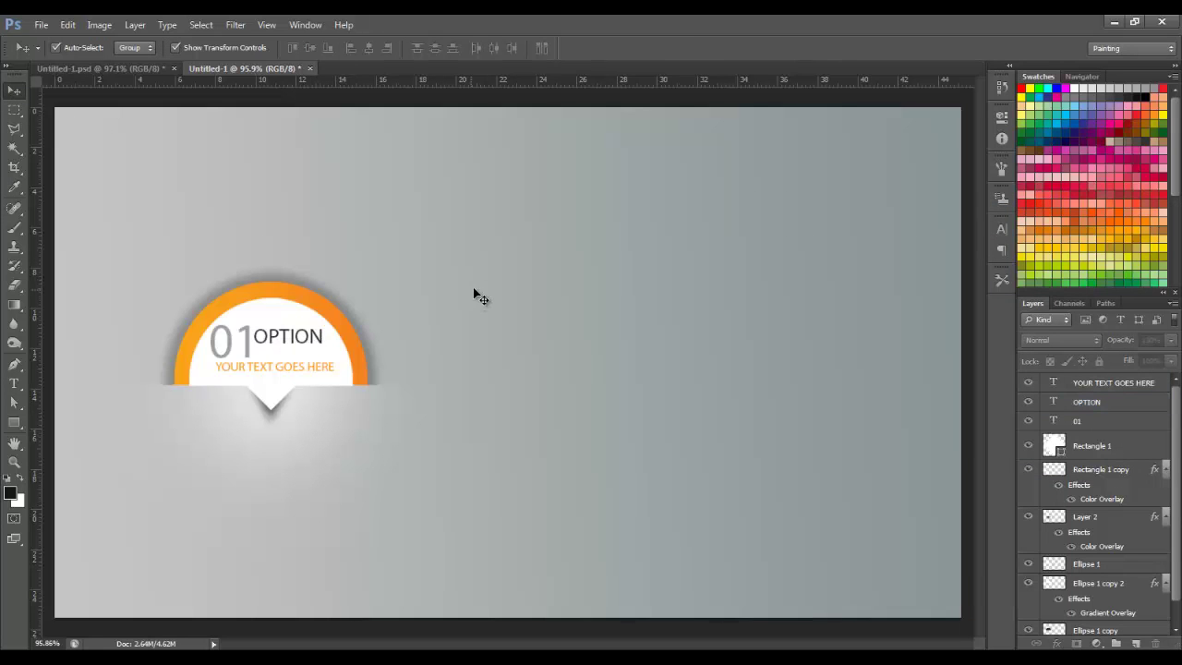
# Bring the LOREM IPSUM text block from Untitled-1.psd below the badge and enlarge it.
pyautogui.click(125, 69)
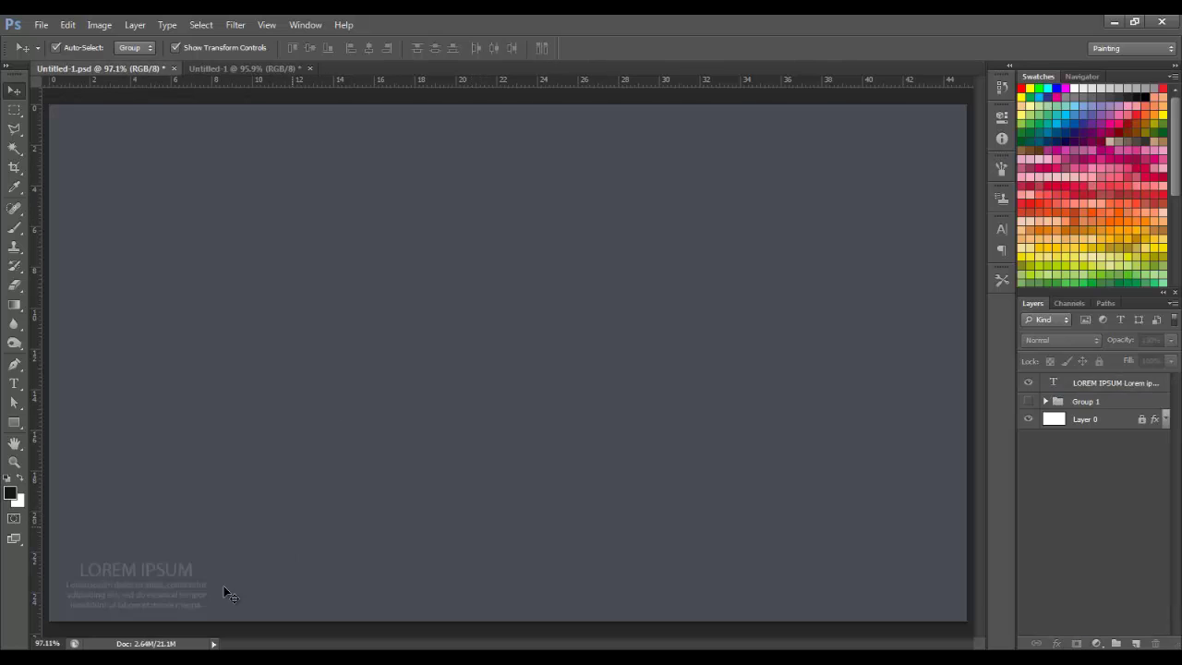
pyautogui.moveTo(144, 569)
pyautogui.mouseDown()
pyautogui.moveTo(282, 72)
pyautogui.moveTo(315, 410)
pyautogui.mouseUp()
pyautogui.moveTo(268, 481); pyautogui.dragTo(301, 441)
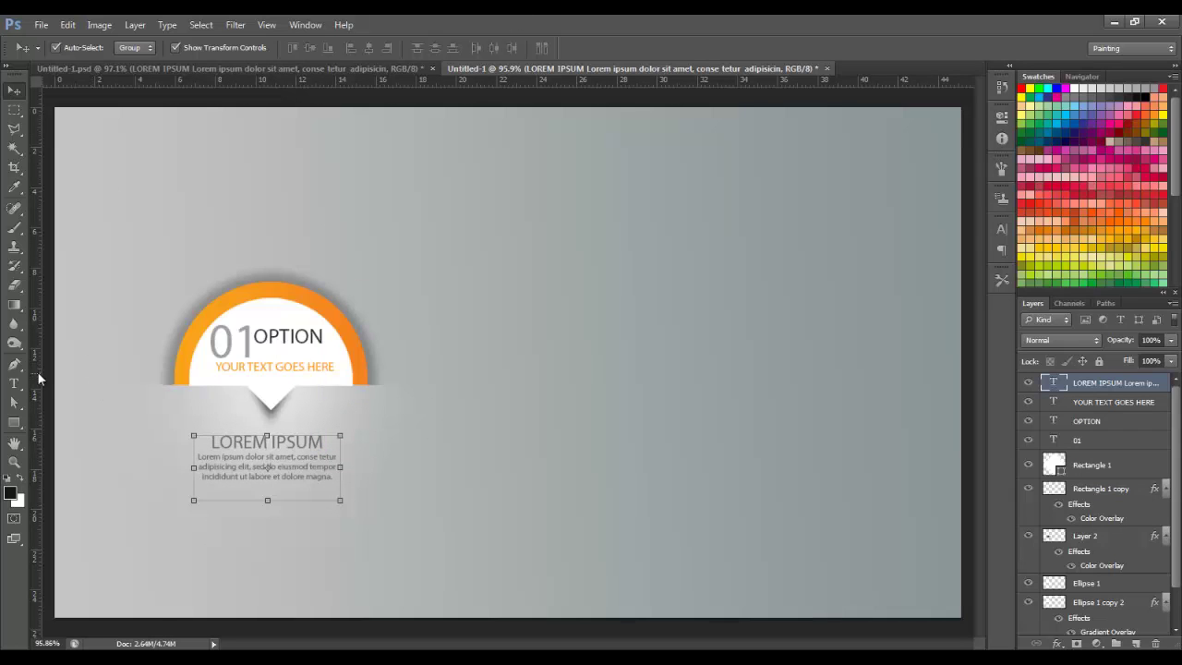
pyautogui.moveTo(340, 437); pyautogui.dragTo(356, 430)
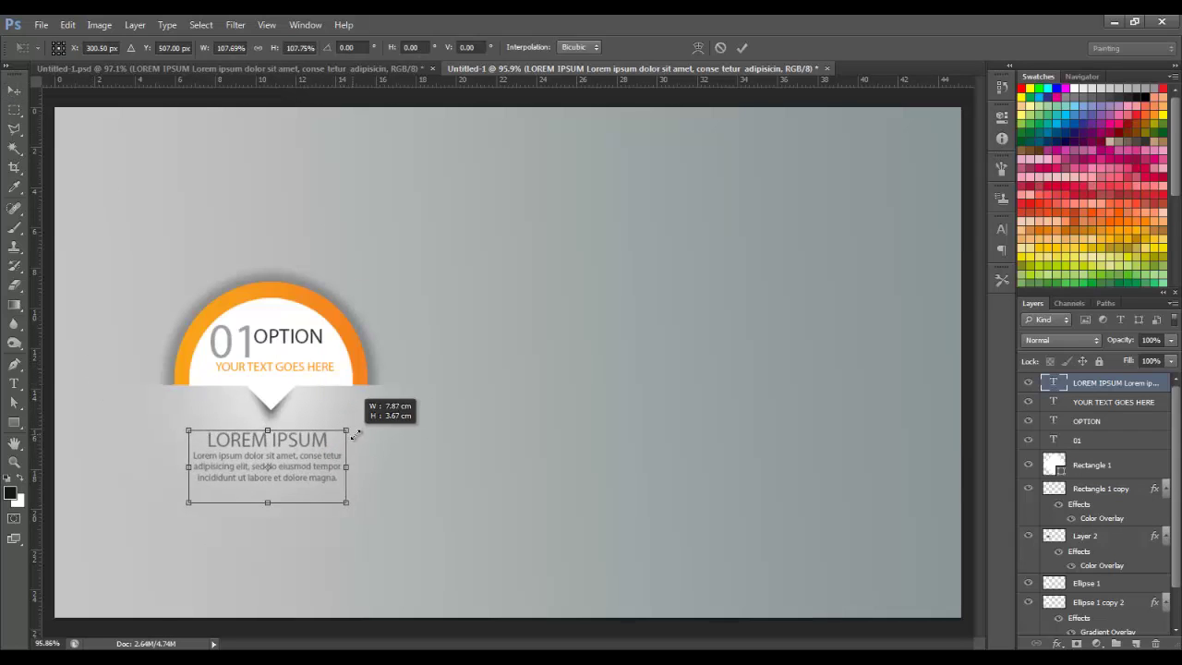
pyautogui.click(742, 47)
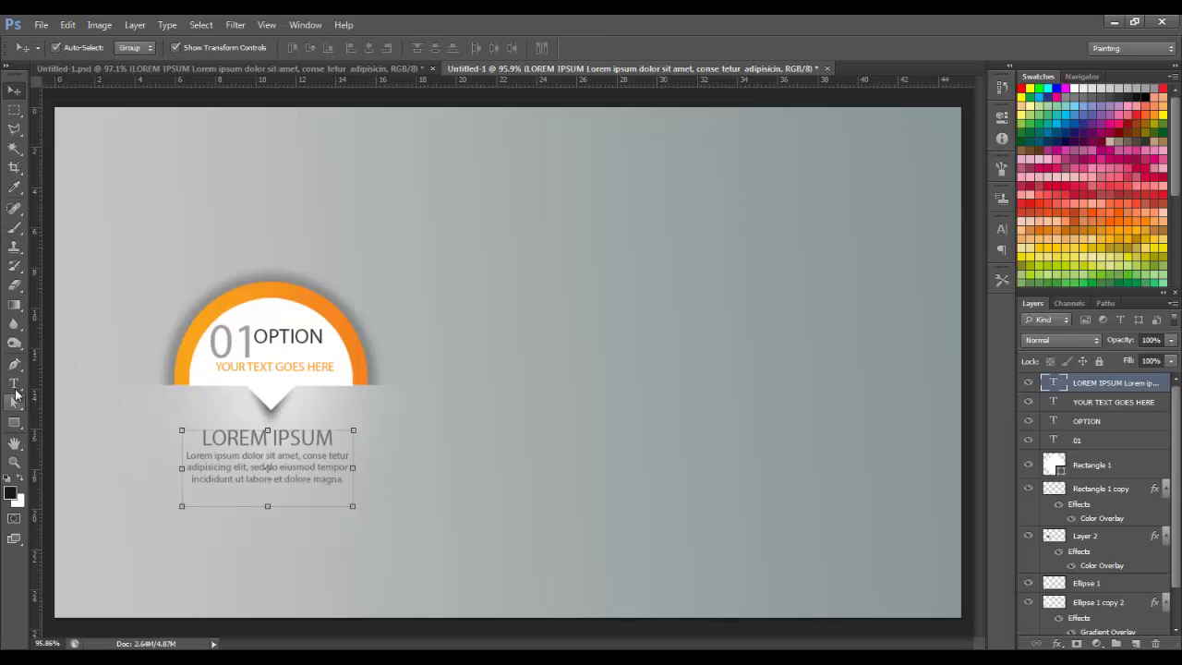
# Colour the LOREM IPSUM heading orange f6871f.
pyautogui.click(14, 383)
pyautogui.moveTo(196, 439); pyautogui.dragTo(342, 439)
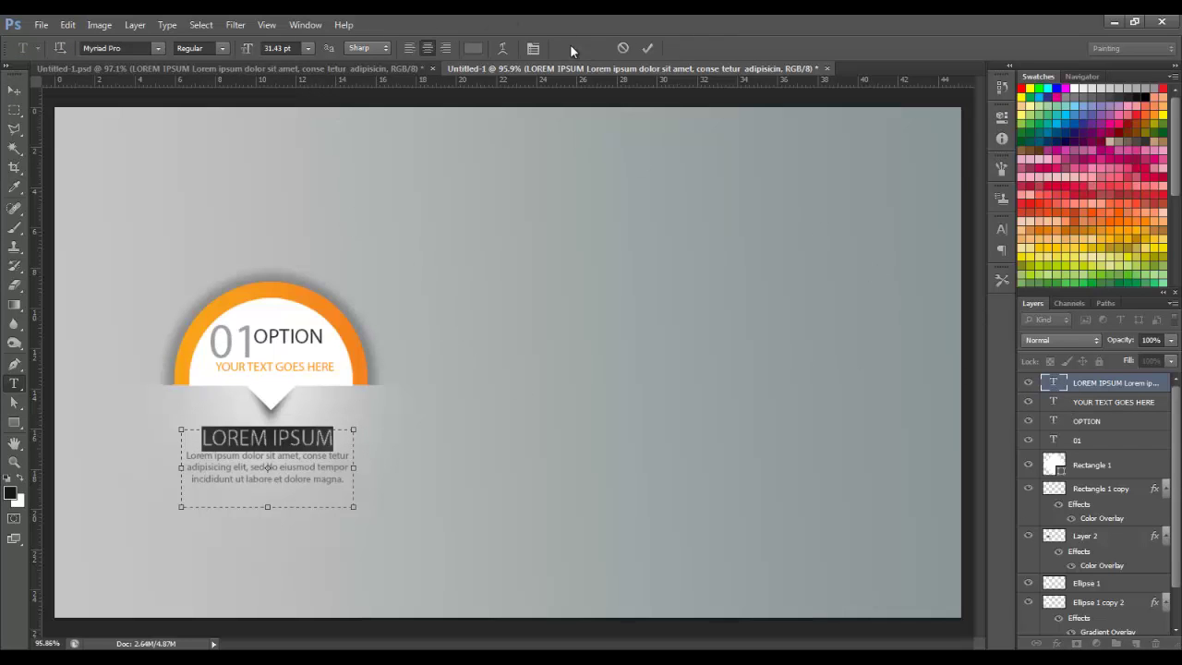
pyautogui.click(475, 48)
pyautogui.click(222, 304)
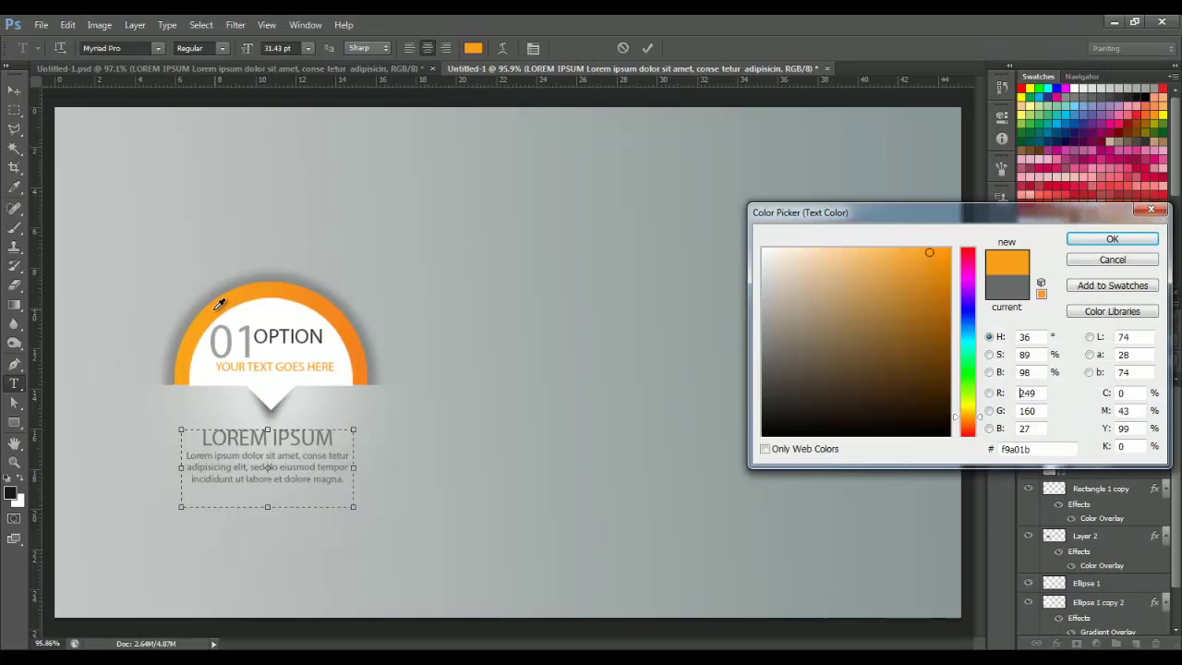
pyautogui.click(339, 305)
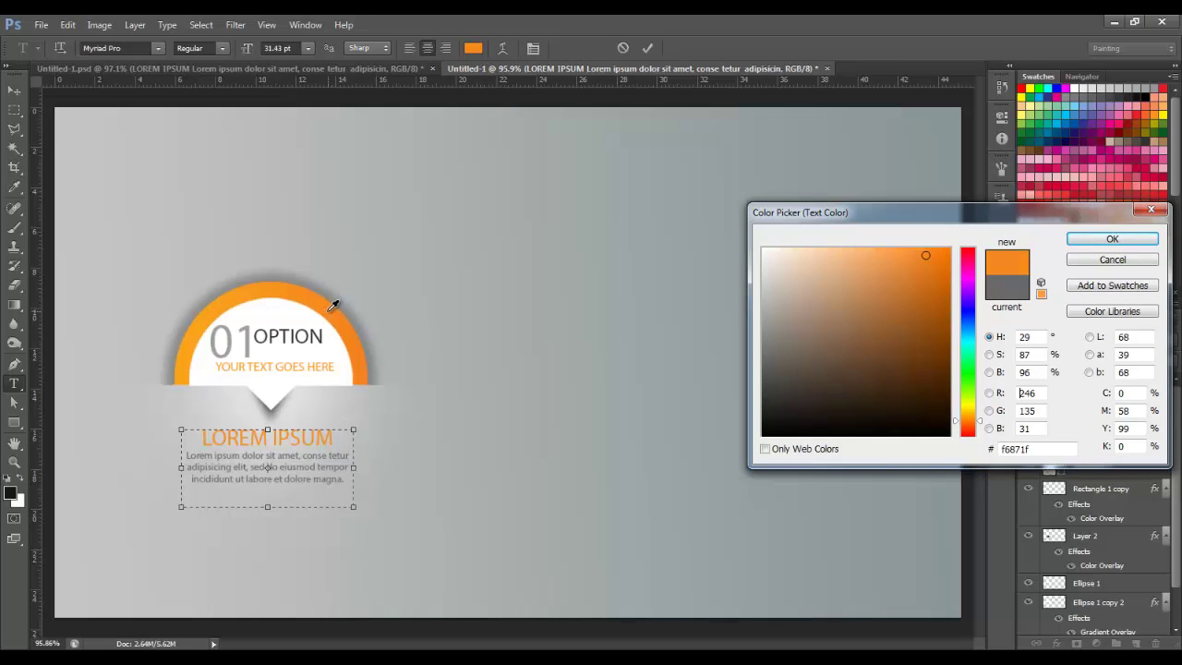
pyautogui.click(1112, 239)
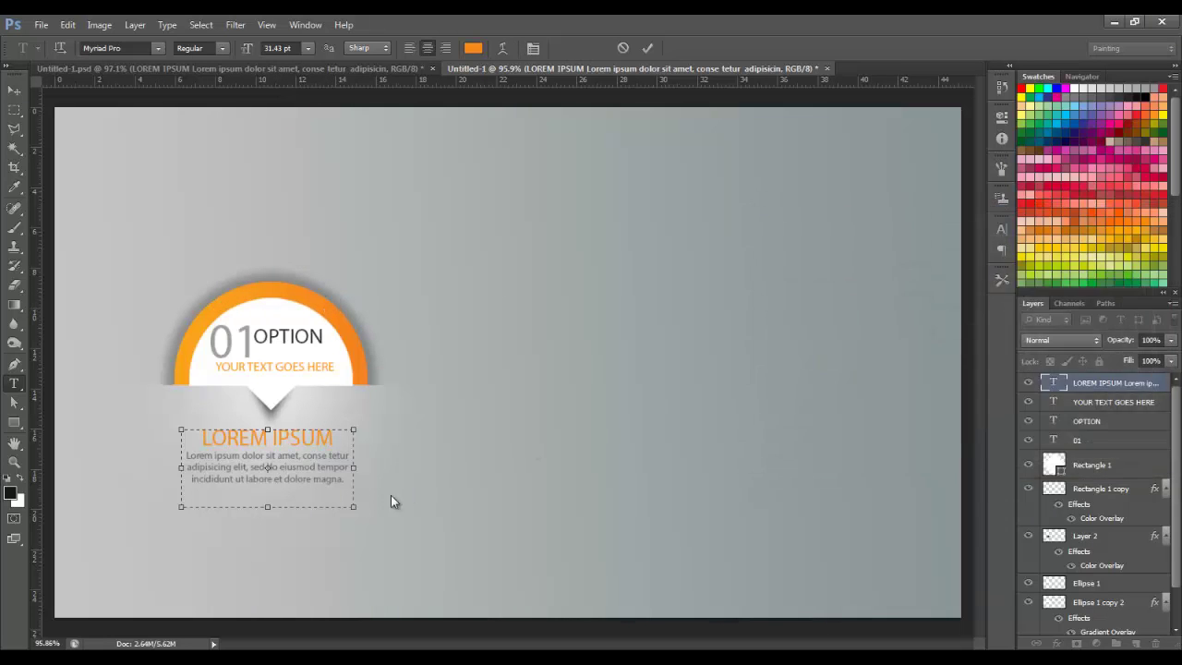
# Colour the body paragraph dark grey 353535.
pyautogui.moveTo(188, 456); pyautogui.dragTo(410, 495)
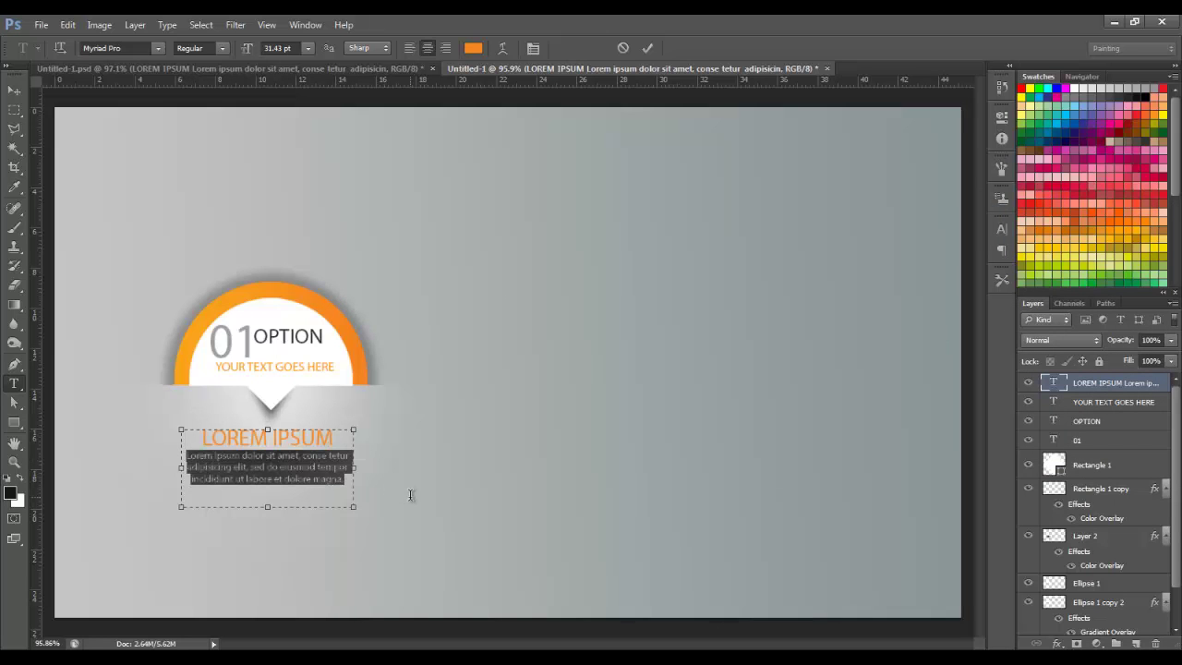
pyautogui.click(473, 48)
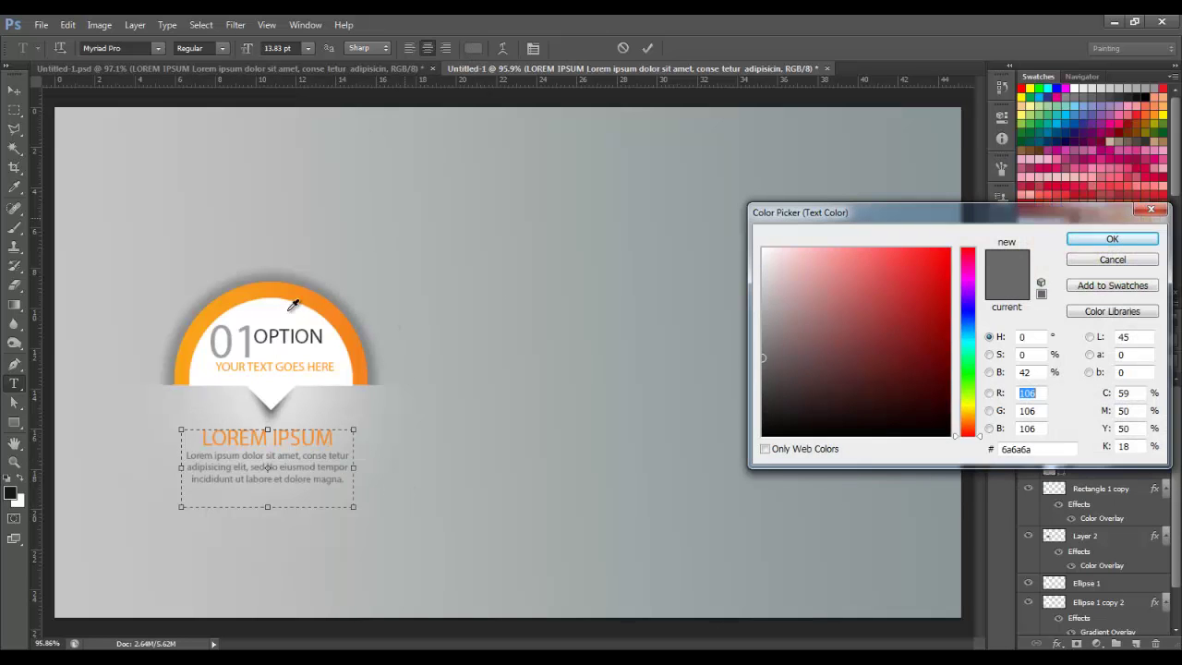
pyautogui.click(231, 327)
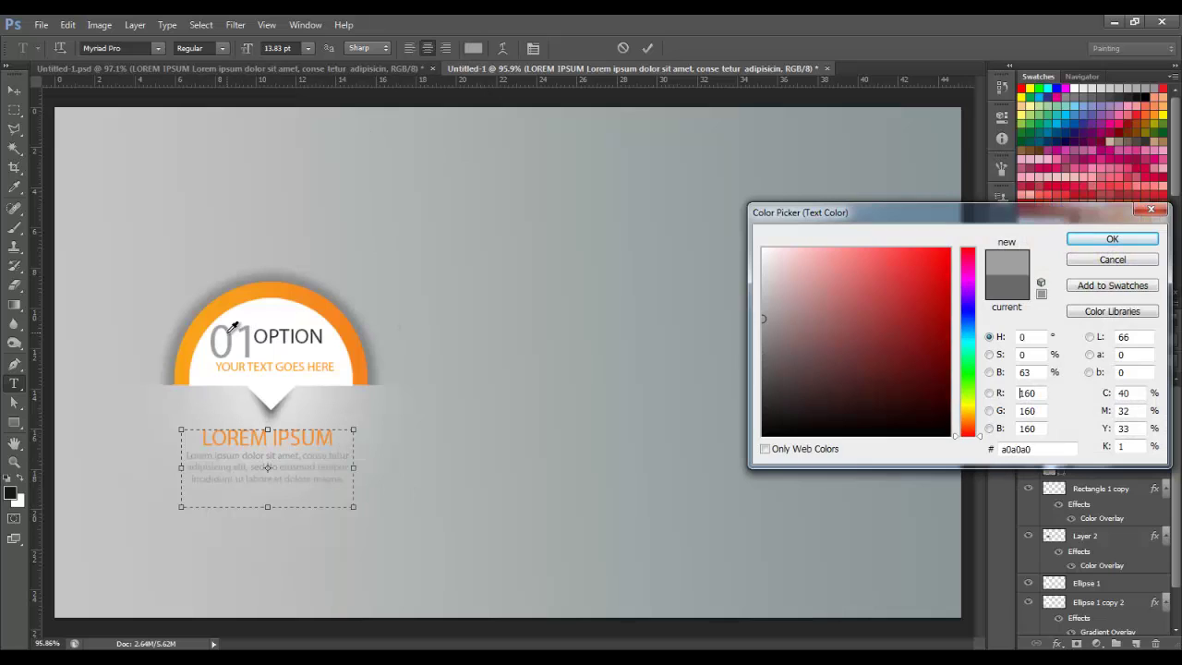
pyautogui.click(765, 274)
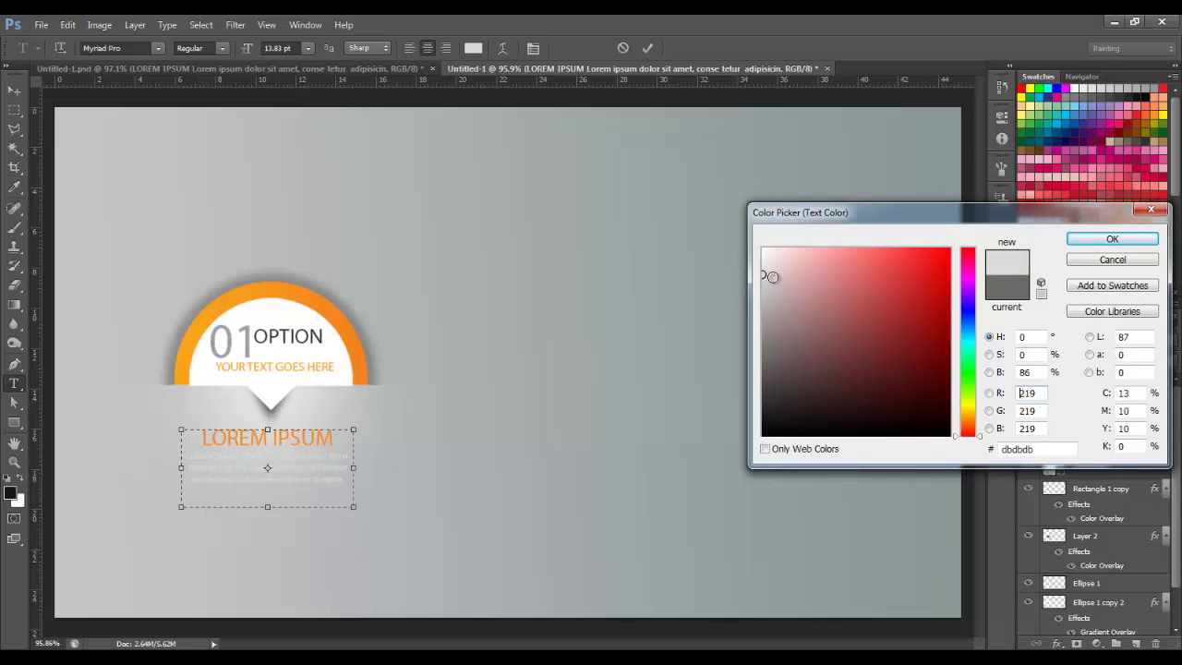
pyautogui.moveTo(772, 276); pyautogui.dragTo(763, 249)
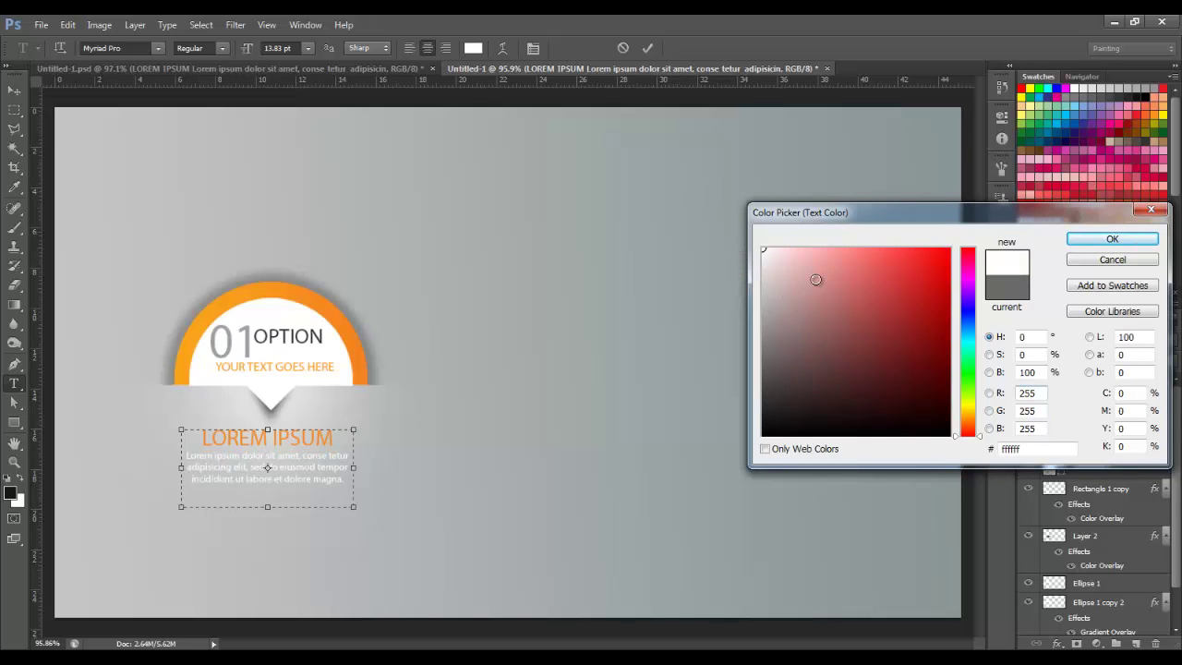
pyautogui.moveTo(815, 278); pyautogui.dragTo(711, 391)
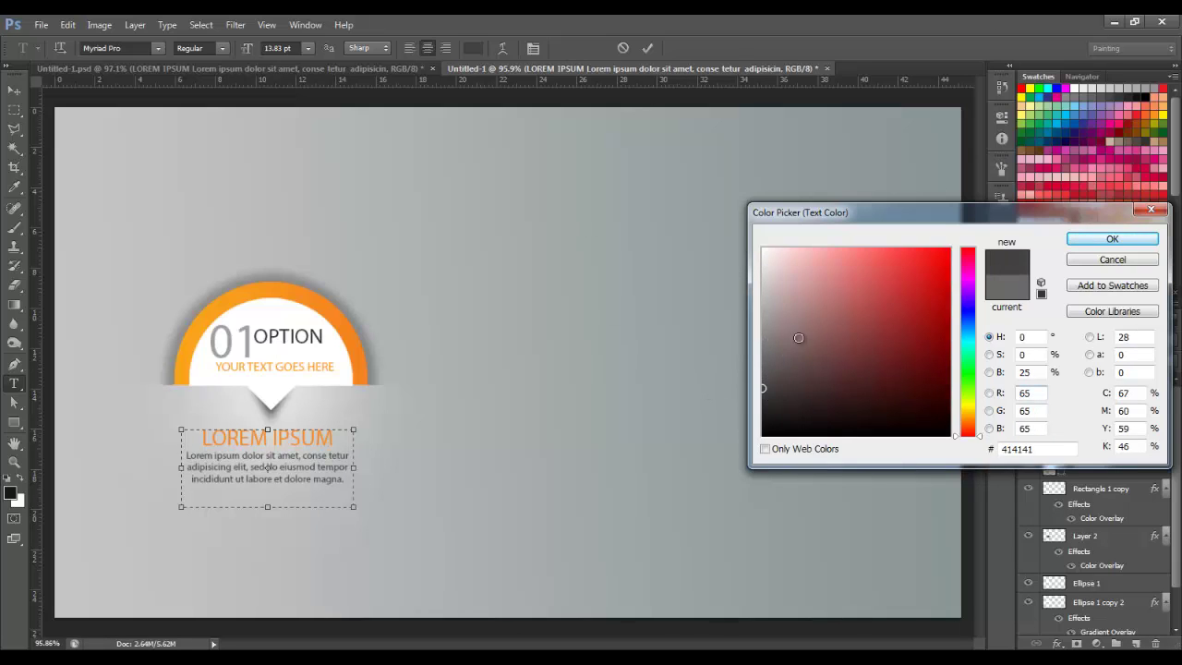
pyautogui.moveTo(767, 396); pyautogui.dragTo(747, 397)
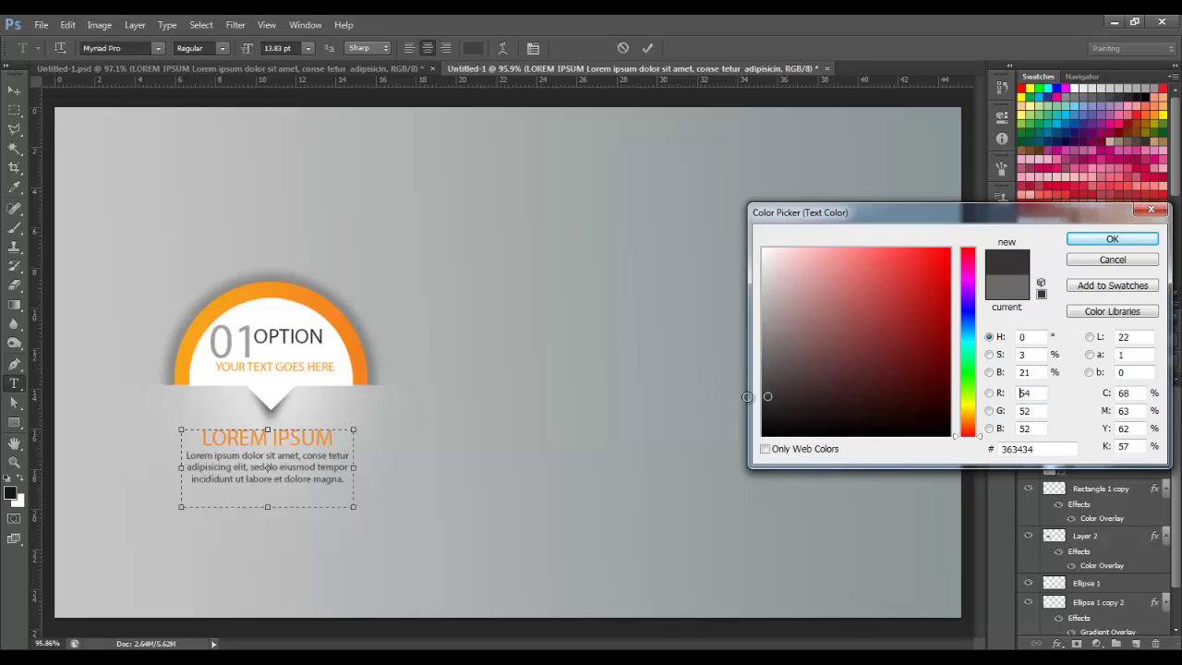
pyautogui.click(1114, 240)
# Group all the badge layers with Ctrl+G and duplicate the group twice.
pyautogui.click(14, 89)
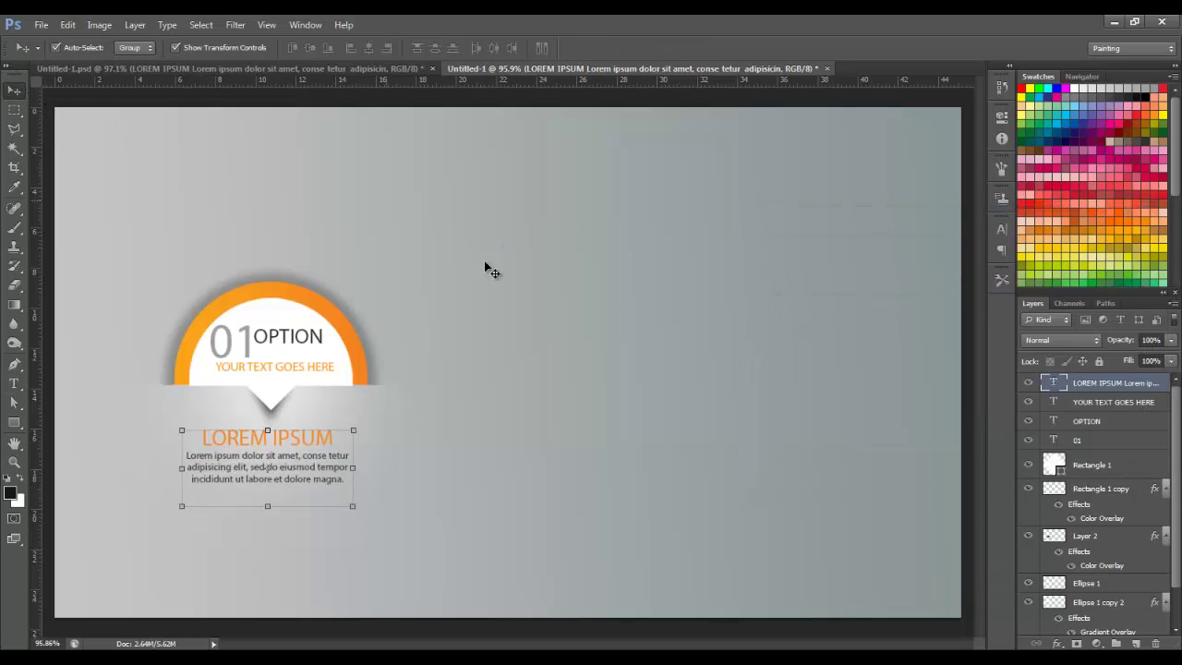
pyautogui.moveTo(575, 233); pyautogui.dragTo(155, 541)
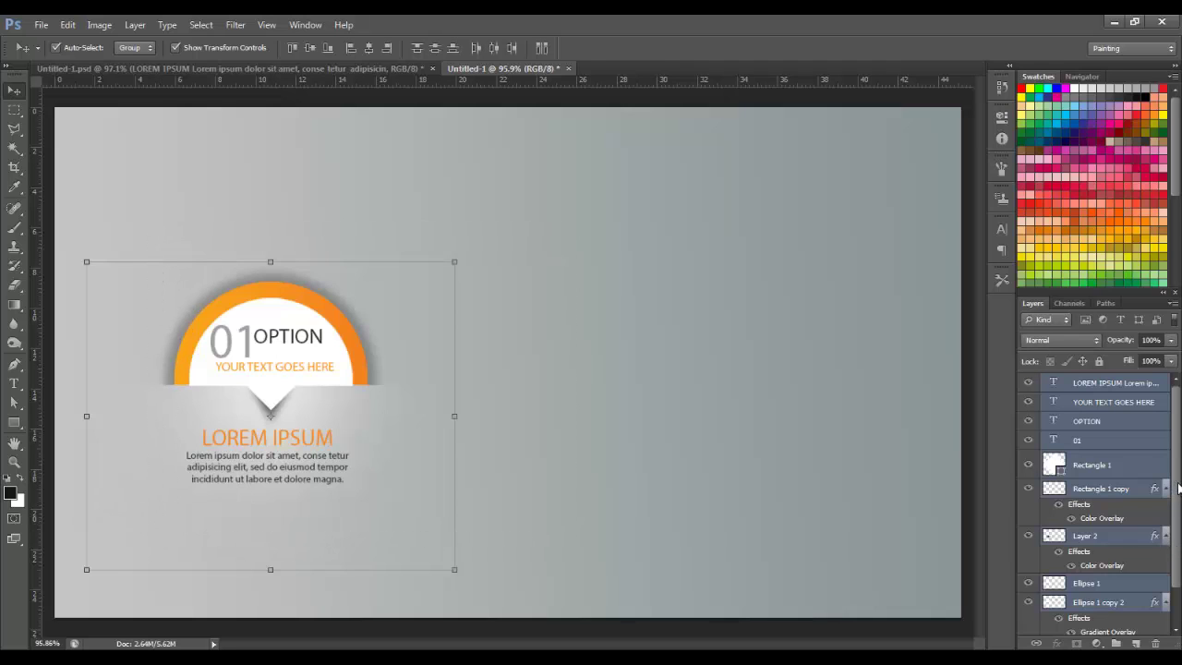
pyautogui.scroll(-2, 1178, 488)
pyautogui.hotkey('ctrl', 'g')
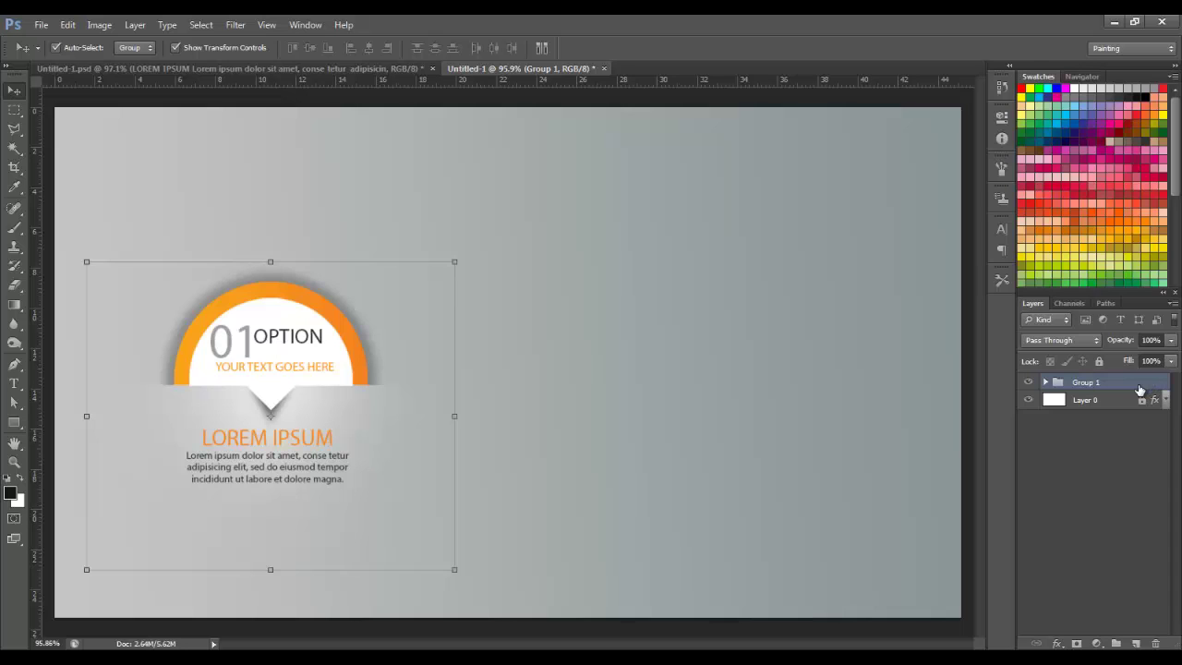
pyautogui.hotkey('ctrl', 'j')
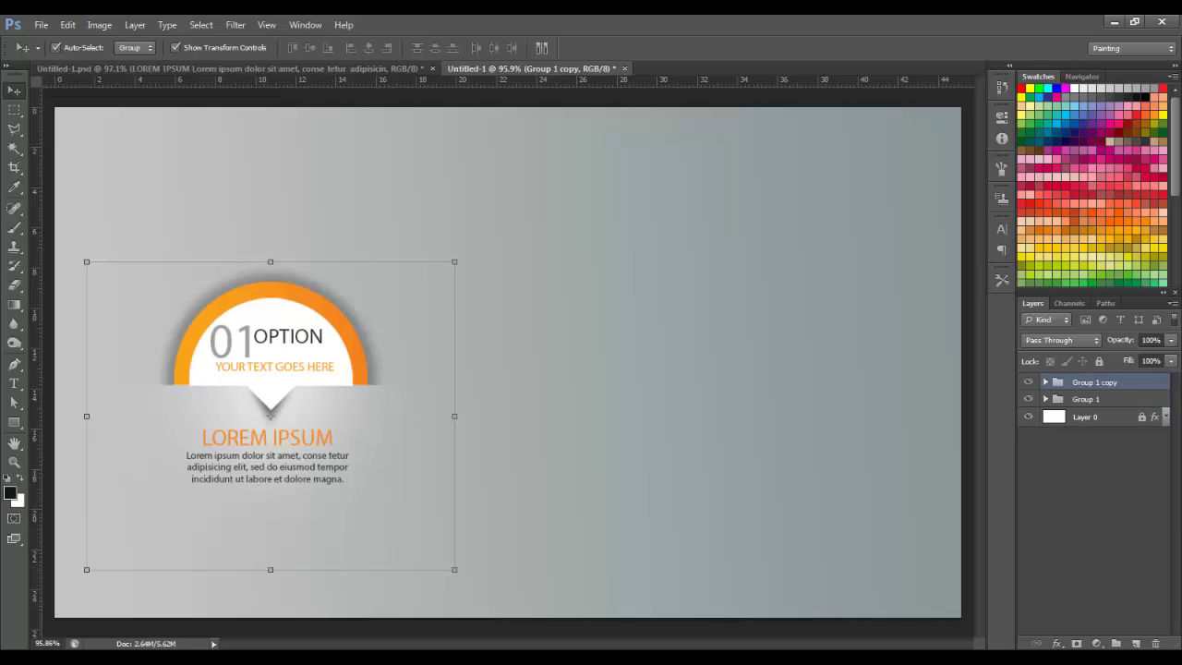
pyautogui.hotkey('ctrl', 'j')
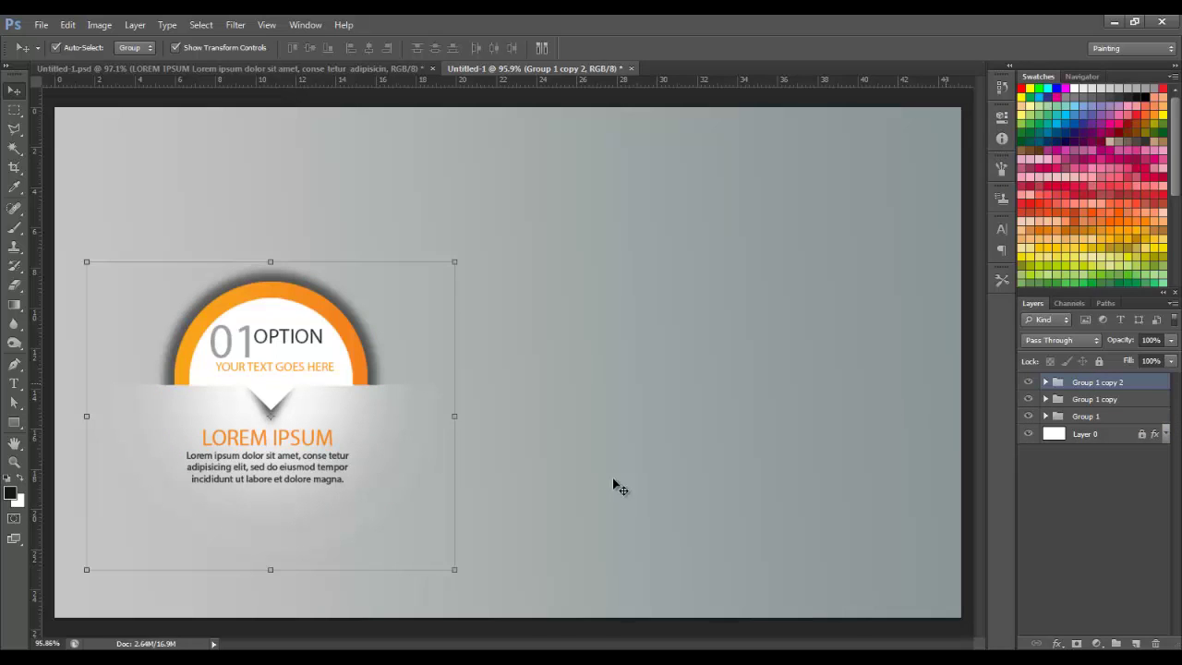
# Move the two badge copies to the right, forming a row of three.
pyautogui.moveTo(358, 354); pyautogui.dragTo(579, 367)
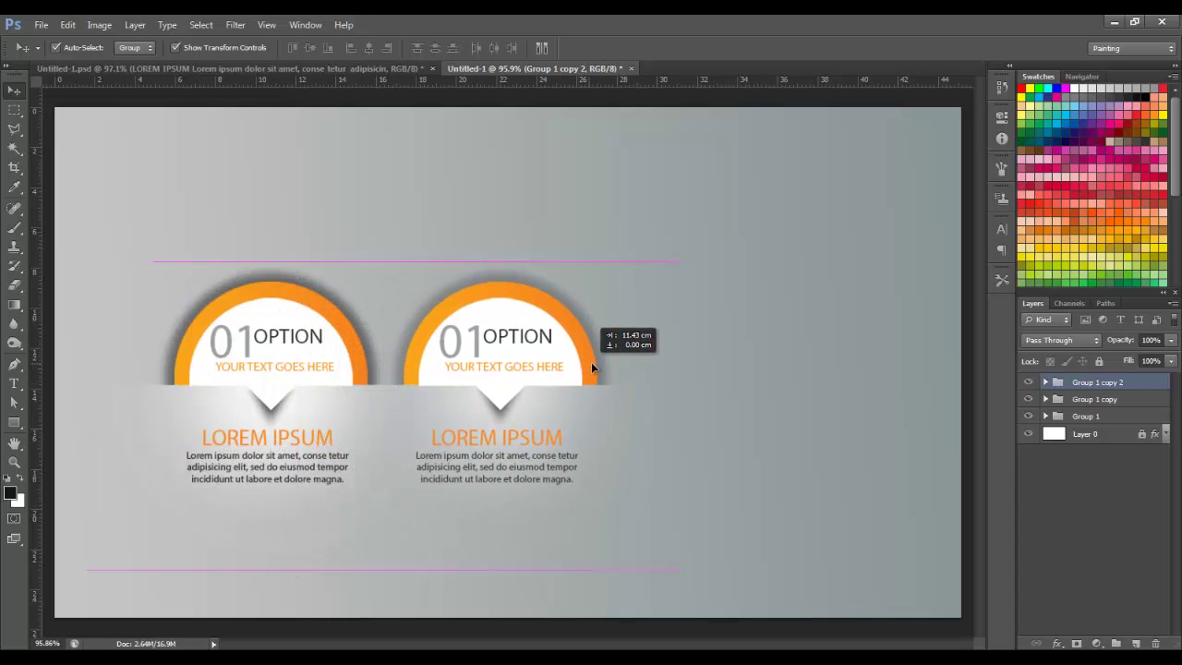
pyautogui.moveTo(579, 367); pyautogui.dragTo(595, 359)
pyautogui.click(256, 298)
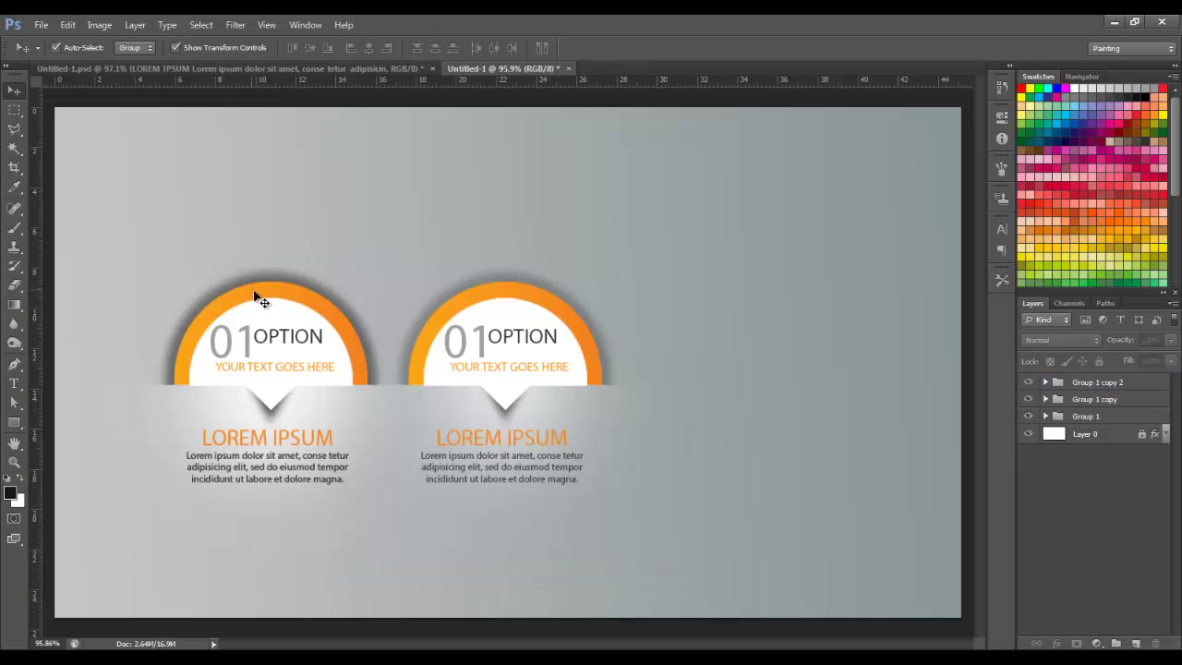
pyautogui.moveTo(282, 298)
pyautogui.mouseDown()
pyautogui.moveTo(604, 315)
pyautogui.moveTo(772, 309)
pyautogui.mouseUp()
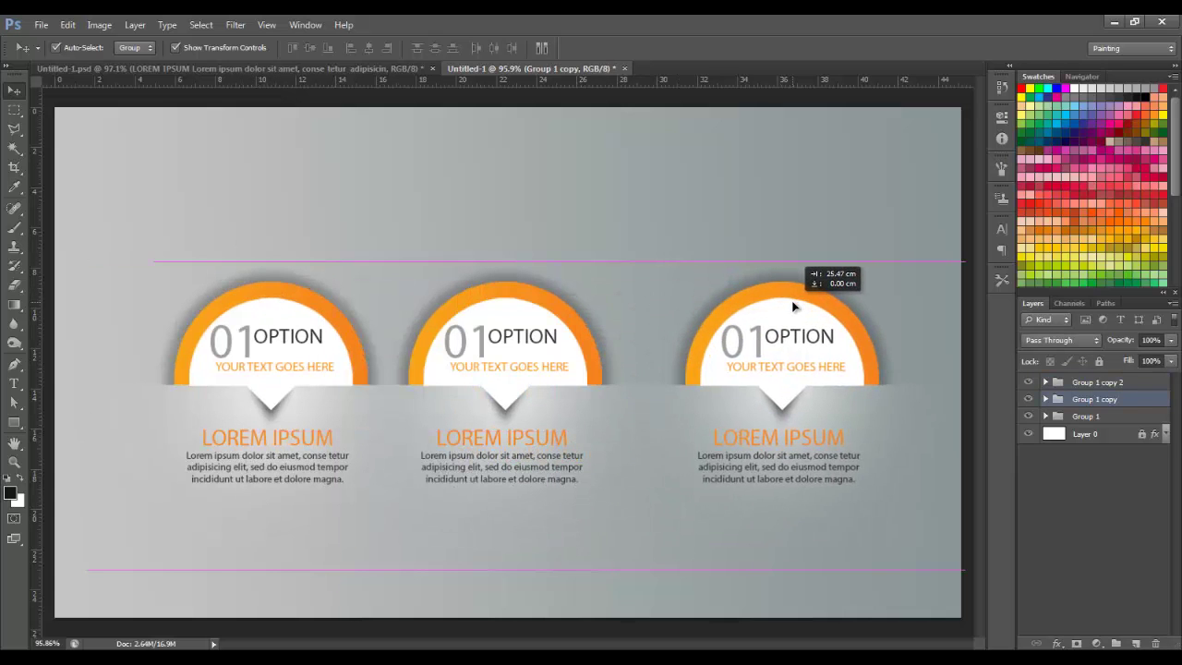
pyautogui.click(883, 215)
# Distribute the three badges by horizontal centres and shift the row slightly left.
pyautogui.click(1097, 414)
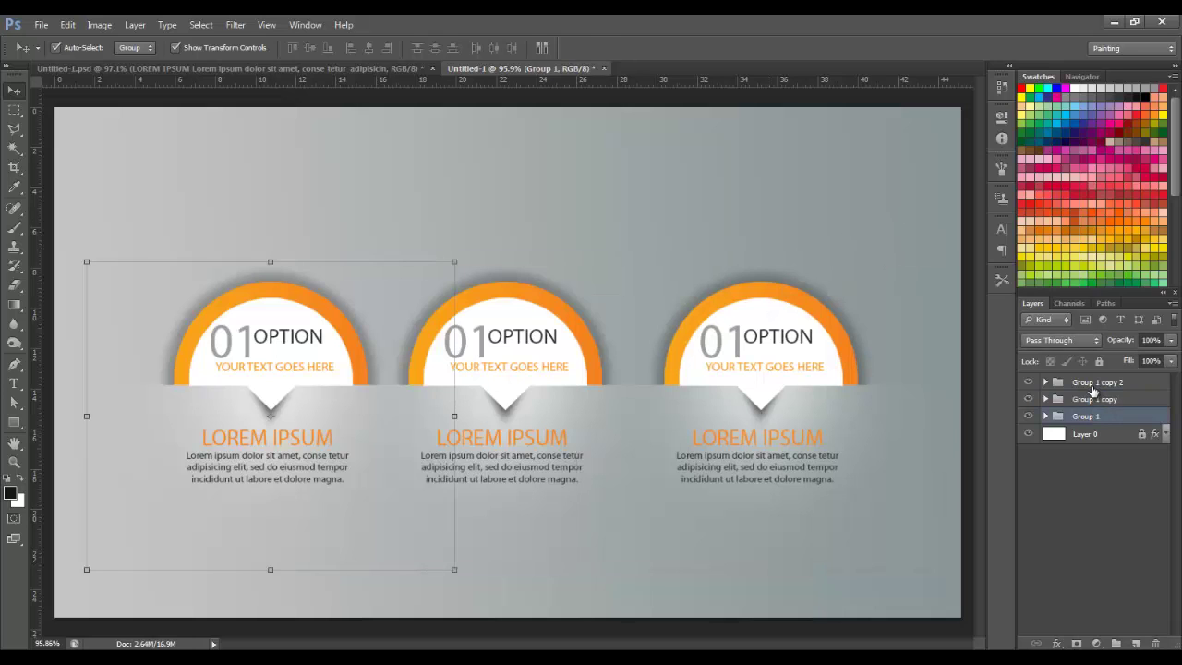
pyautogui.keyDown('shift'); pyautogui.click(1090, 387); pyautogui.keyUp('shift')
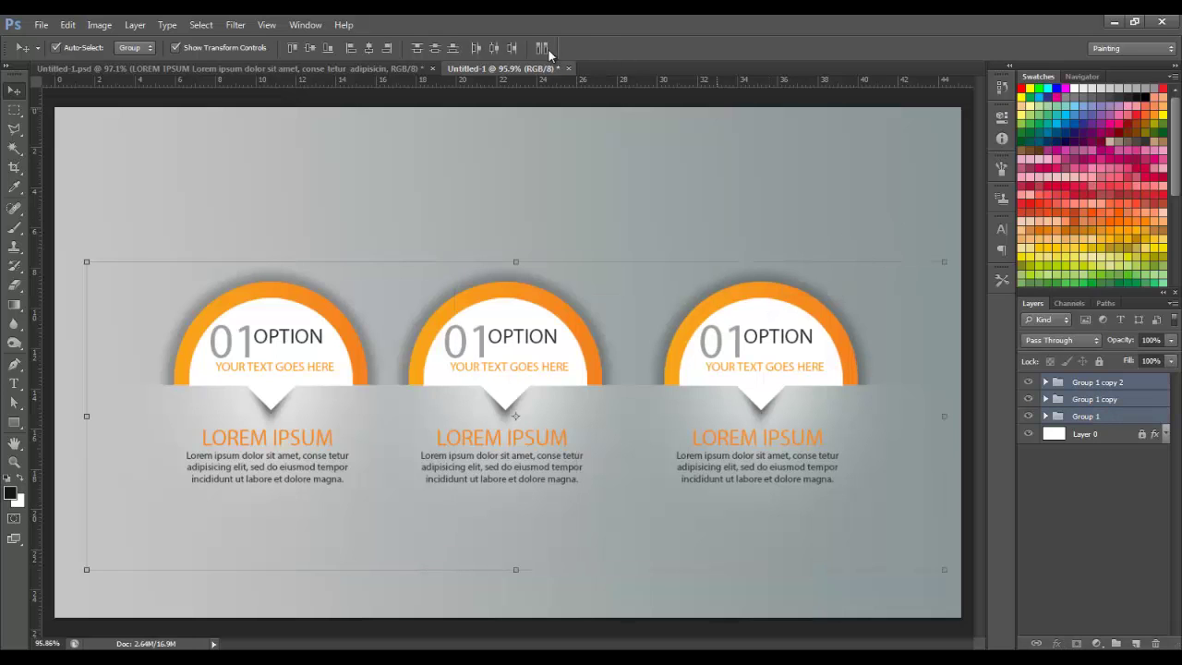
pyautogui.click(495, 47)
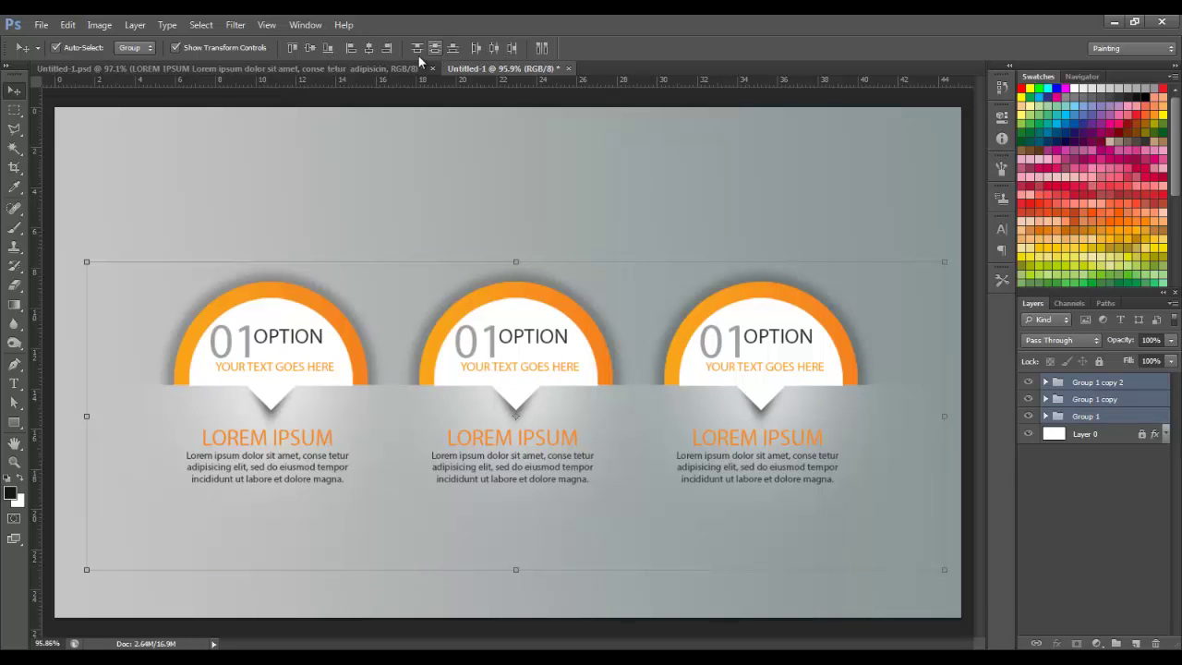
pyautogui.moveTo(914, 218)
pyautogui.mouseDown()
pyautogui.moveTo(496, 455)
pyautogui.moveTo(198, 411)
pyautogui.mouseUp()
pyautogui.moveTo(559, 345); pyautogui.dragTo(527, 349)
pyautogui.click(869, 209)
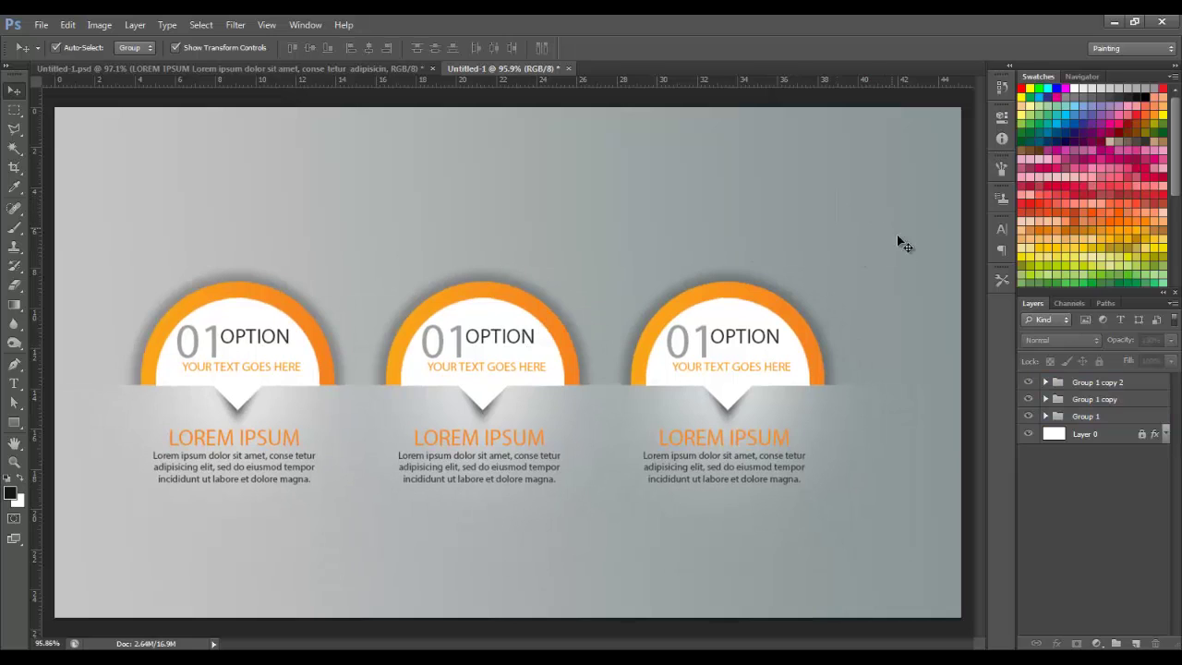
pyautogui.click(526, 331)
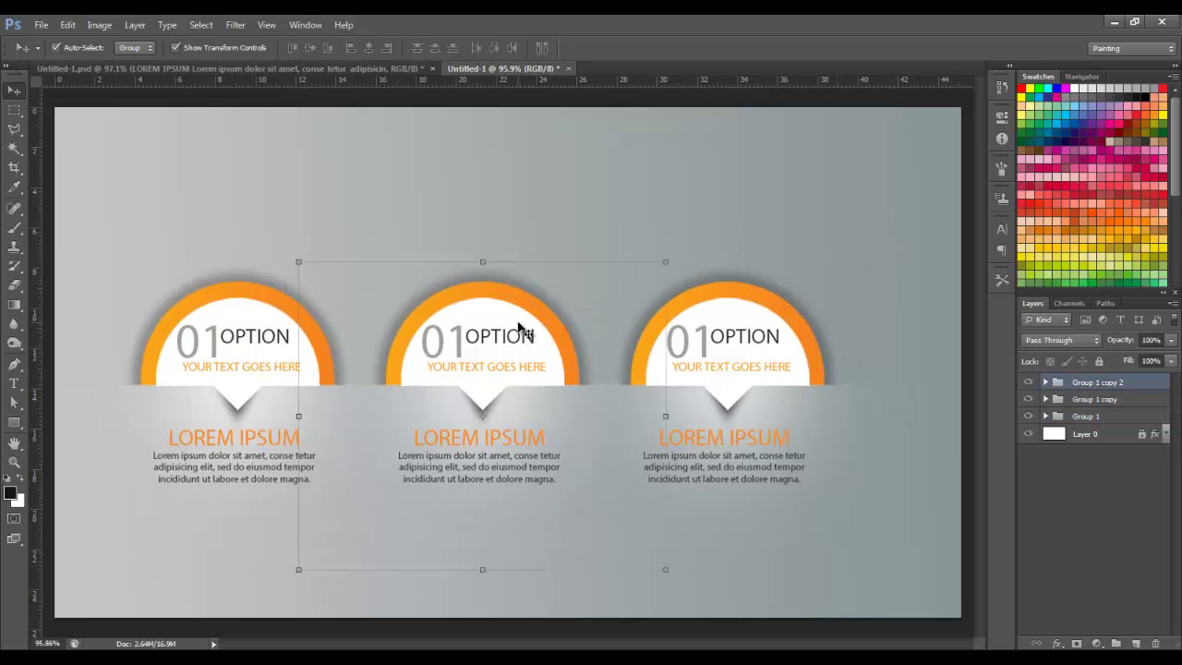
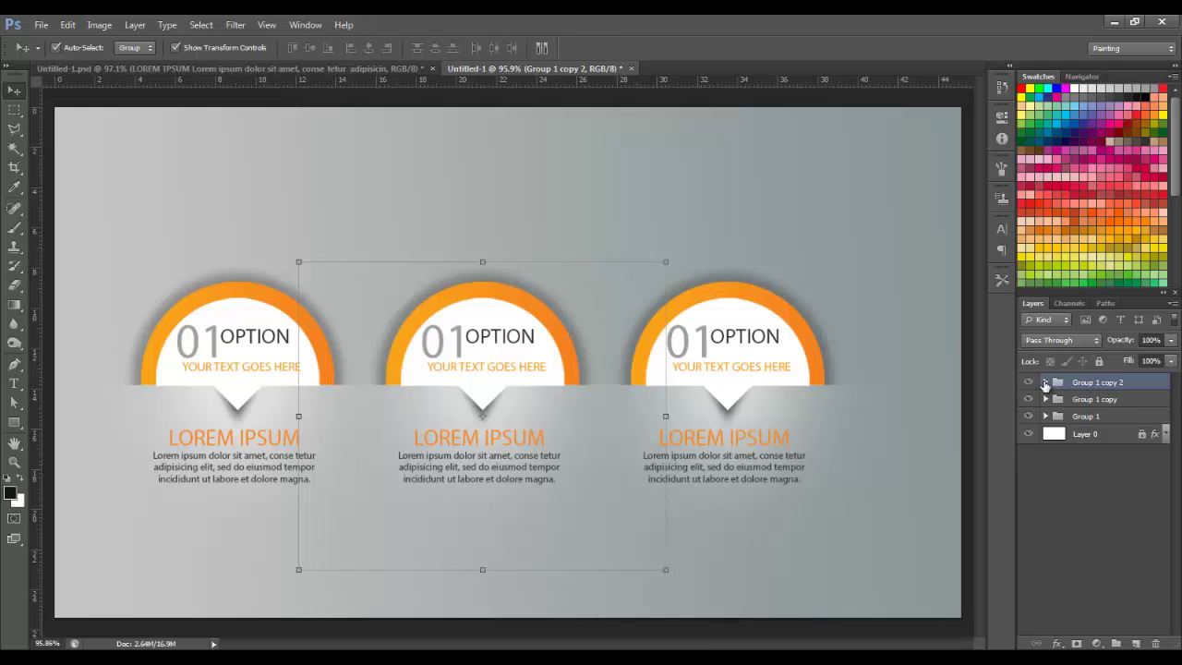
# Expand Group 1 copy 2 and open Layer Style for the middle badge's Ellipse 1 copy 2 ring.
pyautogui.click(1047, 381)
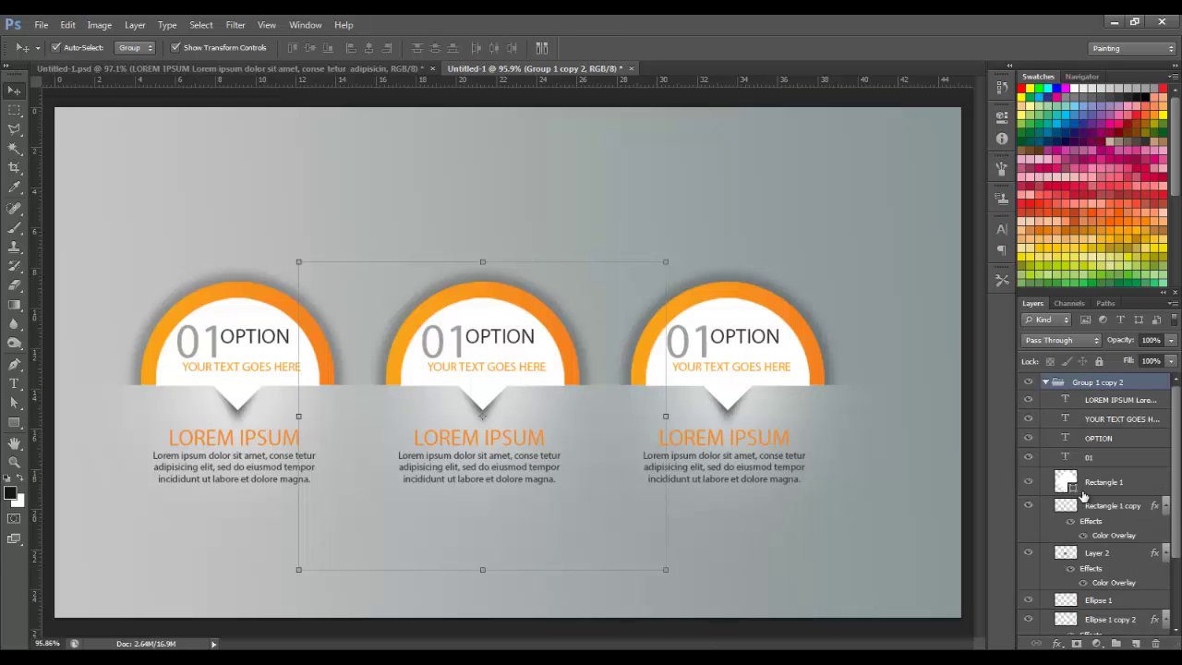
pyautogui.click(1125, 484)
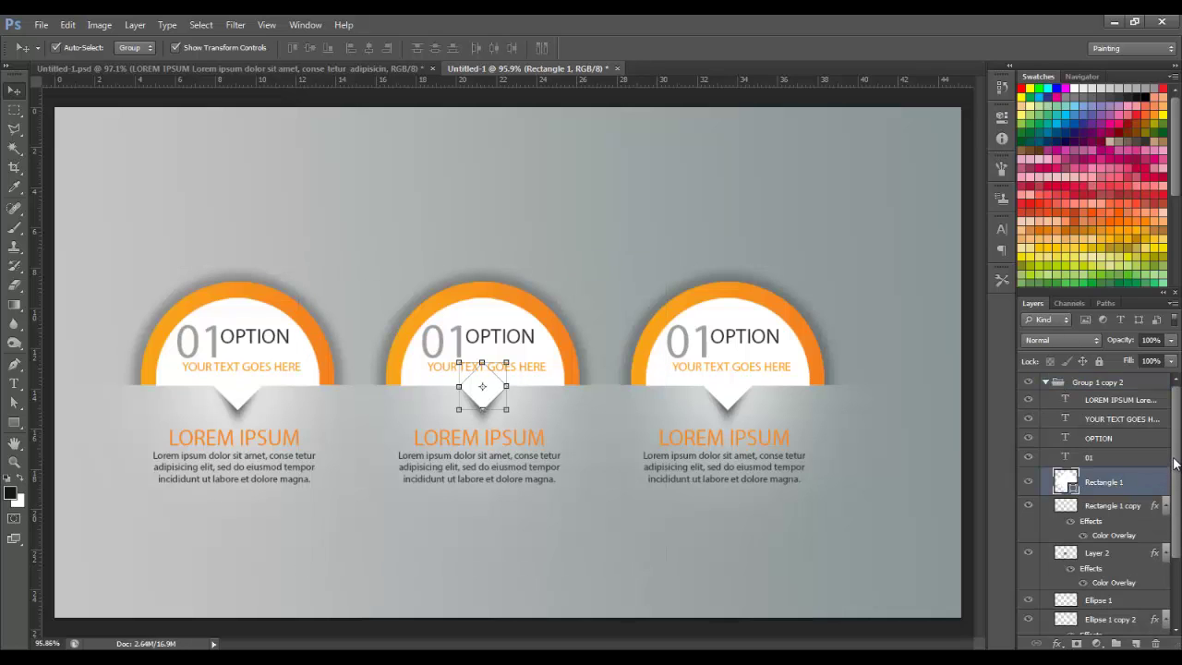
pyautogui.scroll(-2, 1109, 471)
pyautogui.scroll(-2, 1108, 471)
pyautogui.click(1099, 473)
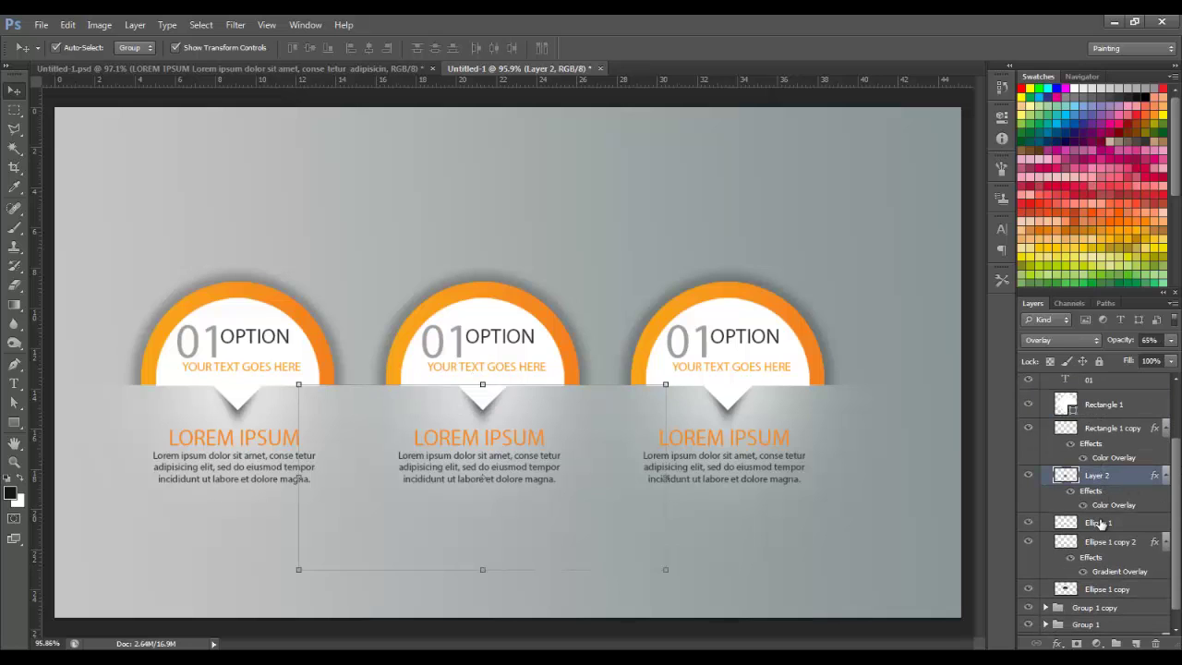
pyautogui.click(1100, 523)
pyautogui.click(1101, 543)
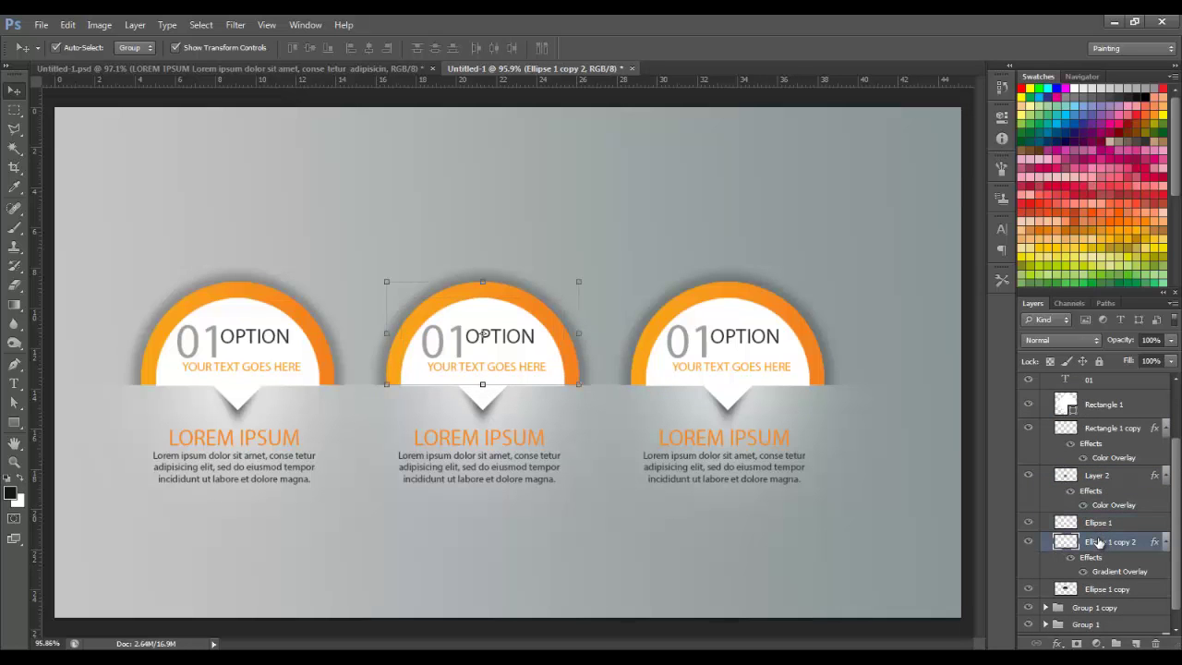
pyautogui.doubleClick(1145, 543)
# In the ring's Gradient Overlay, set the left colour stop to blue (C100 M0 Y45).
pyautogui.click(811, 432)
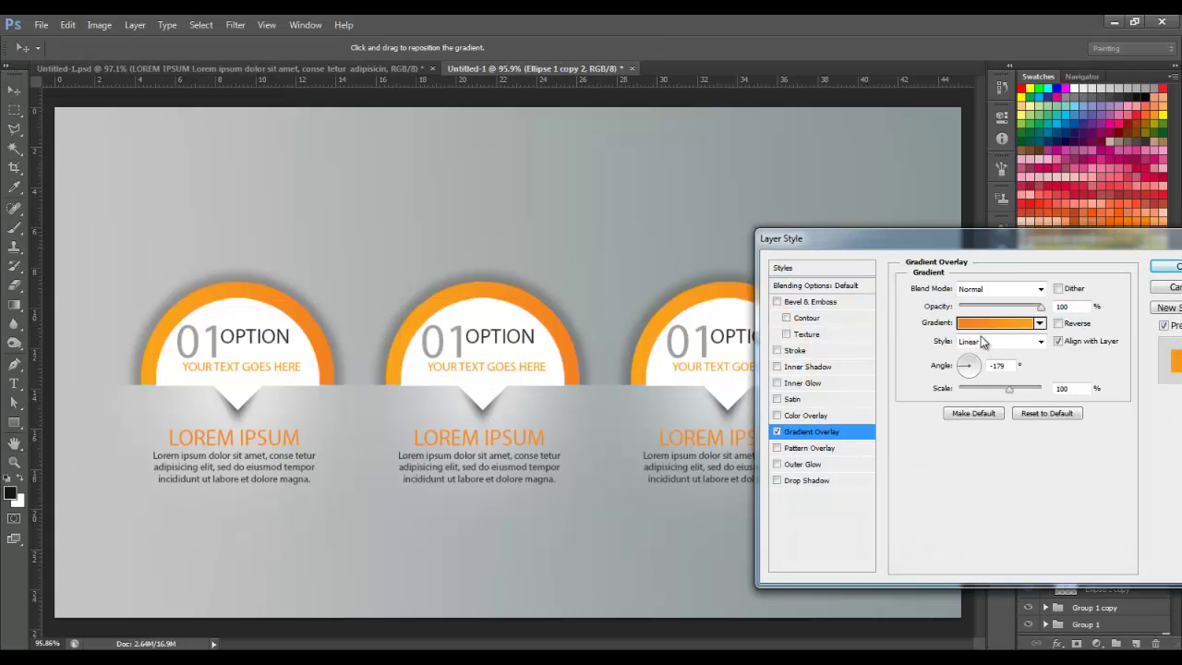
pyautogui.click(983, 325)
pyautogui.click(764, 392)
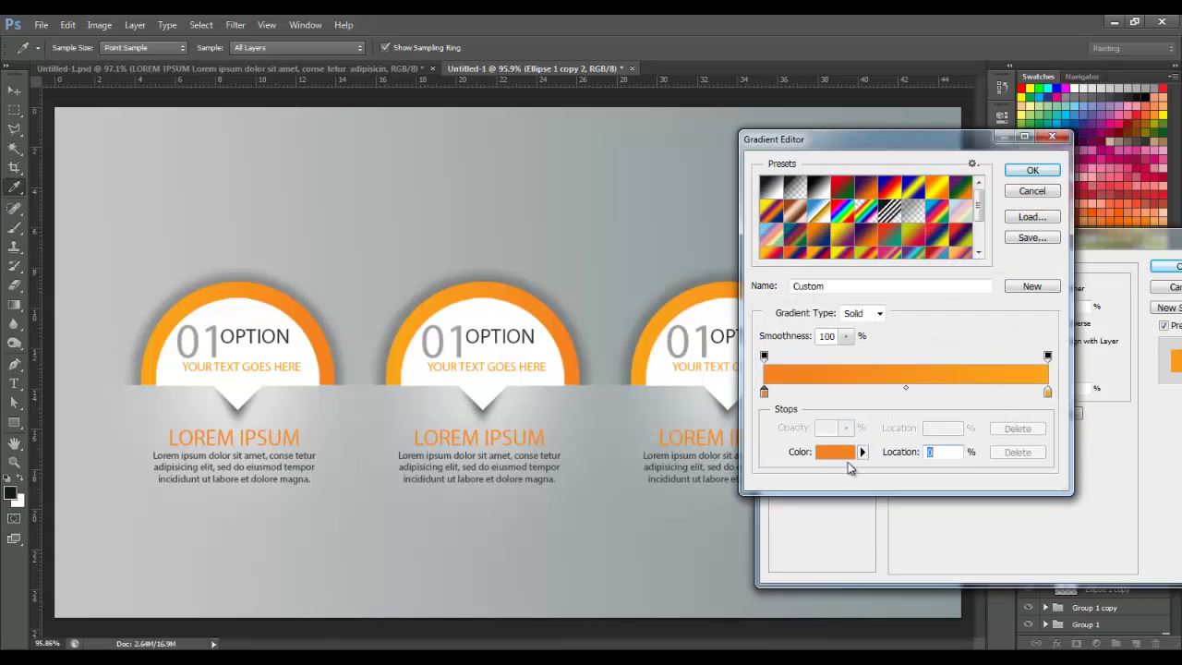
pyautogui.click(838, 452)
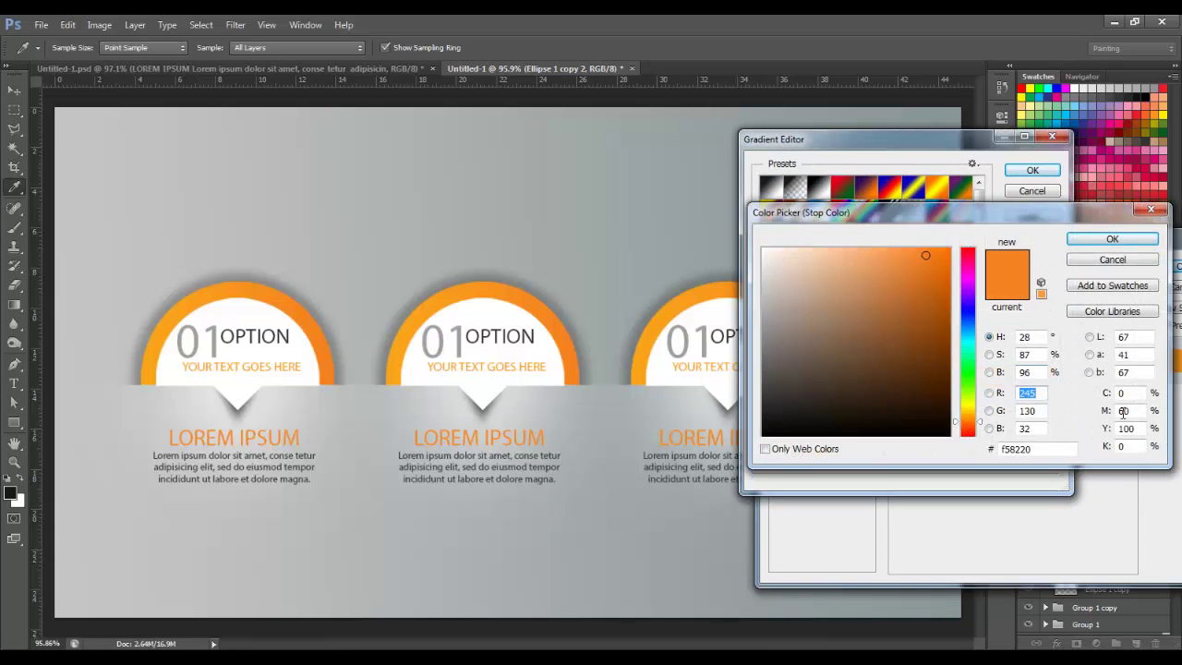
pyautogui.click(1135, 413)
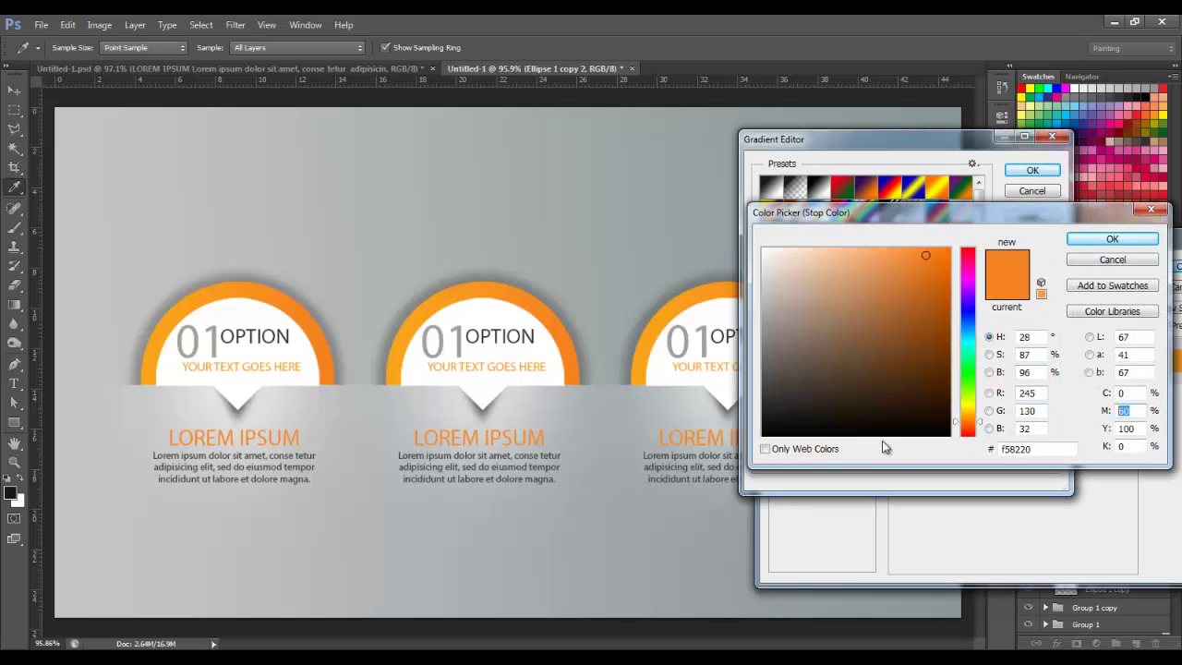
pyautogui.click(1123, 395)
pyautogui.write('100')
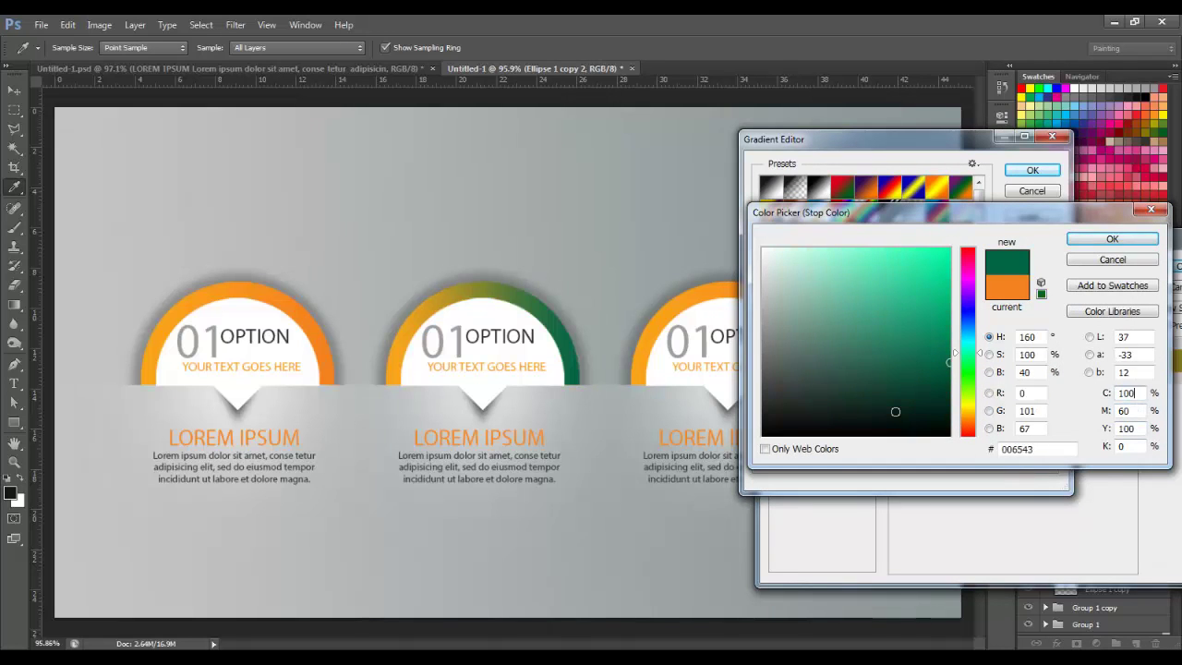
pyautogui.press('Tab')
pyautogui.write('0')
pyautogui.press('Tab')
pyautogui.write('0')
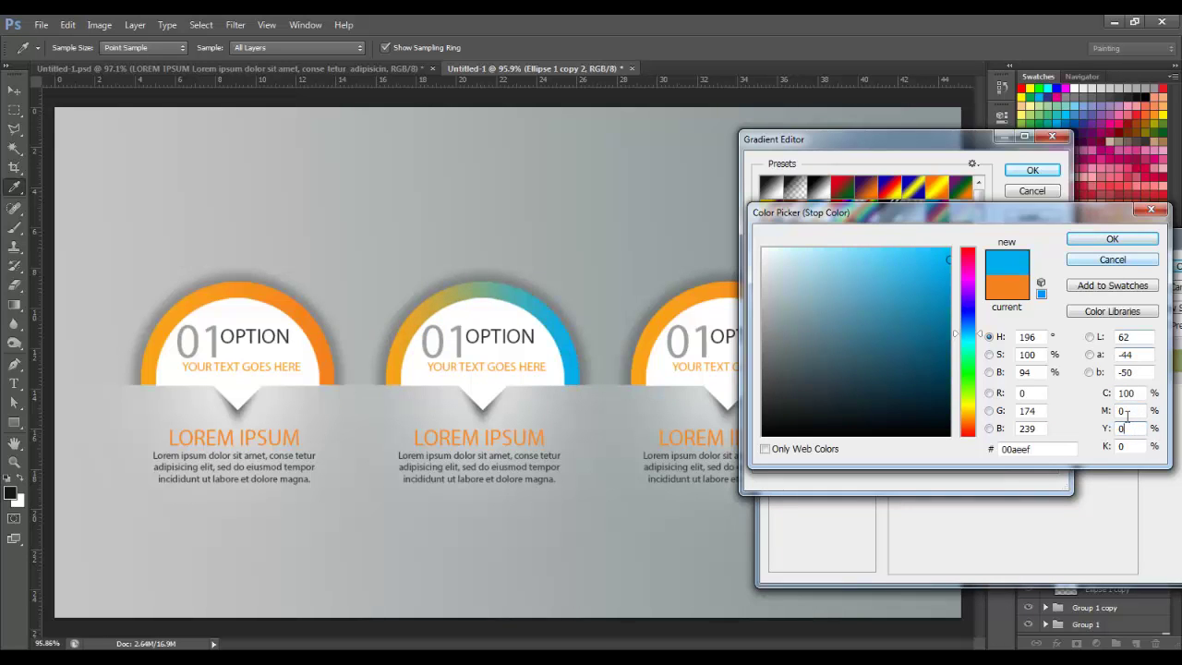
pyautogui.write('45')
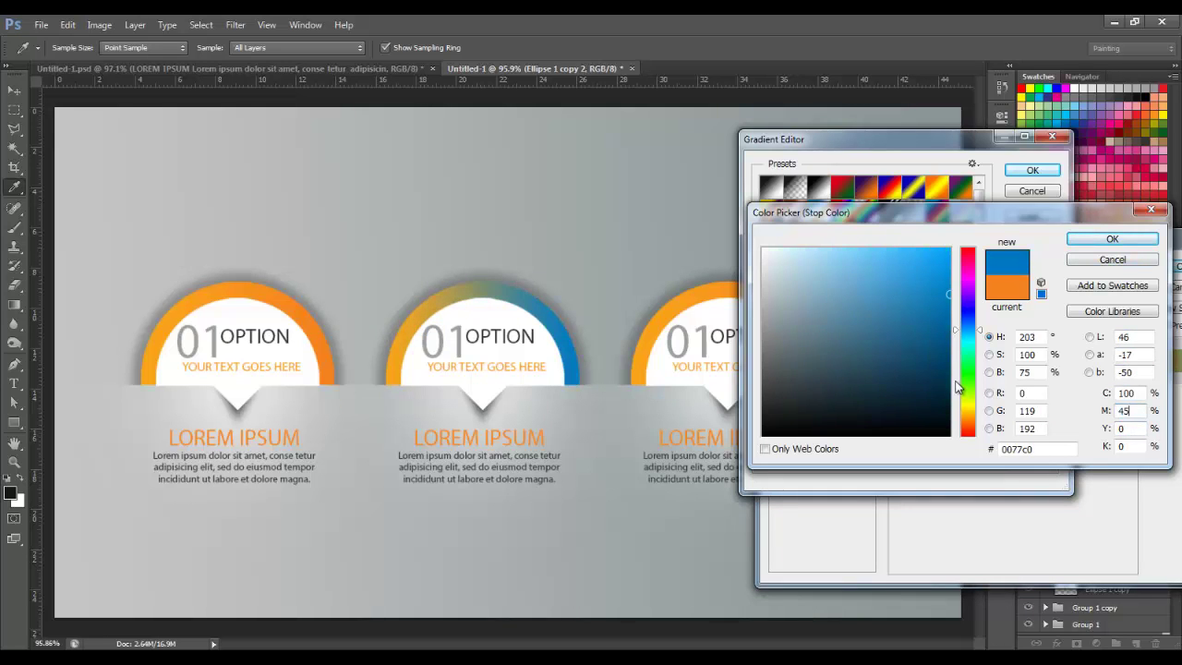
pyautogui.click(1109, 239)
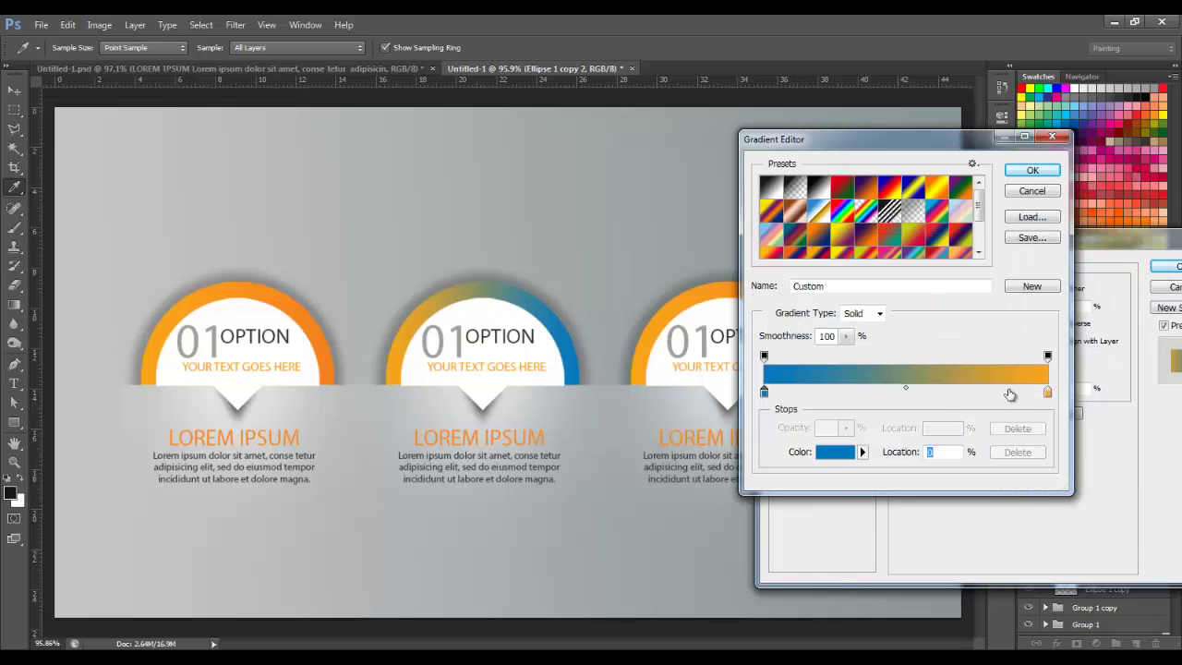
# Set the right stop to blue (C100 M0 Y0) and apply the blue gradient.
pyautogui.click(1048, 393)
pyautogui.click(835, 451)
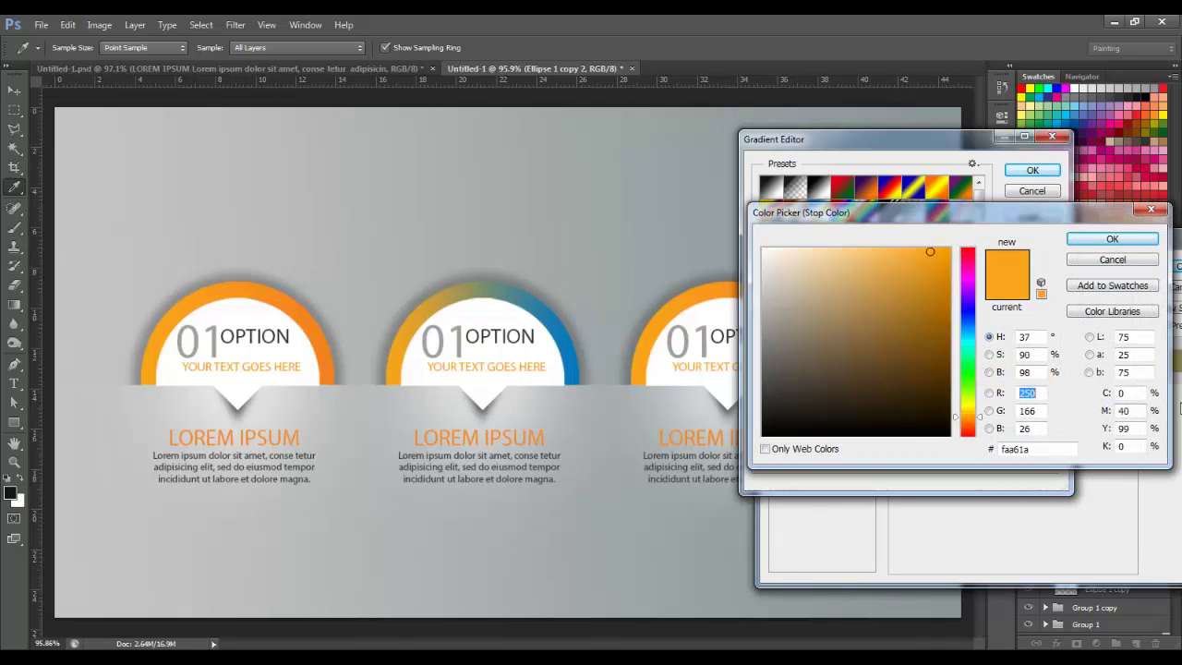
pyautogui.click(1127, 393)
pyautogui.write('100')
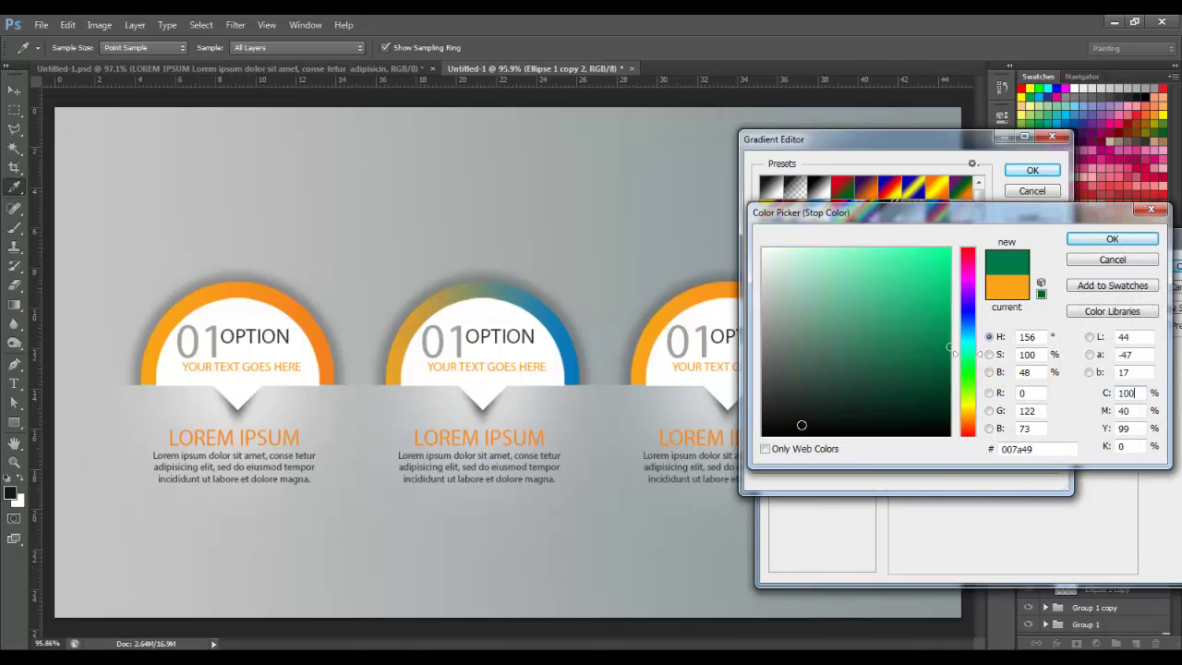
pyautogui.press('Tab')
pyautogui.write('0')
pyautogui.press('Tab')
pyautogui.write('0')
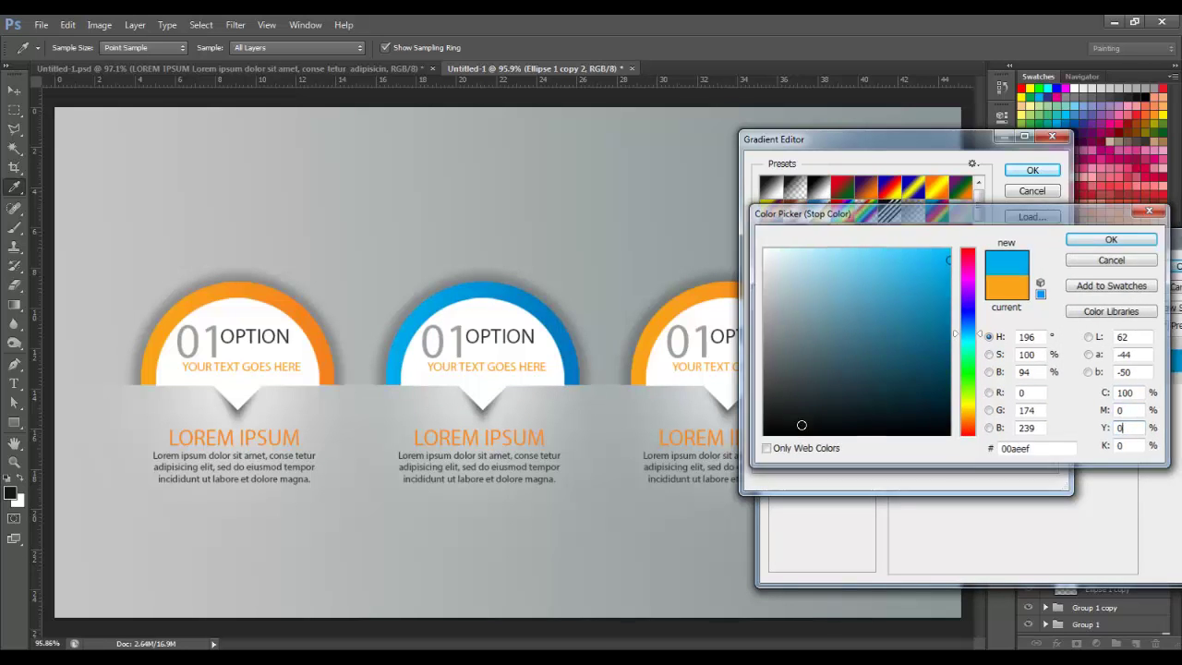
pyautogui.press('Return')
pyautogui.click(1033, 171)
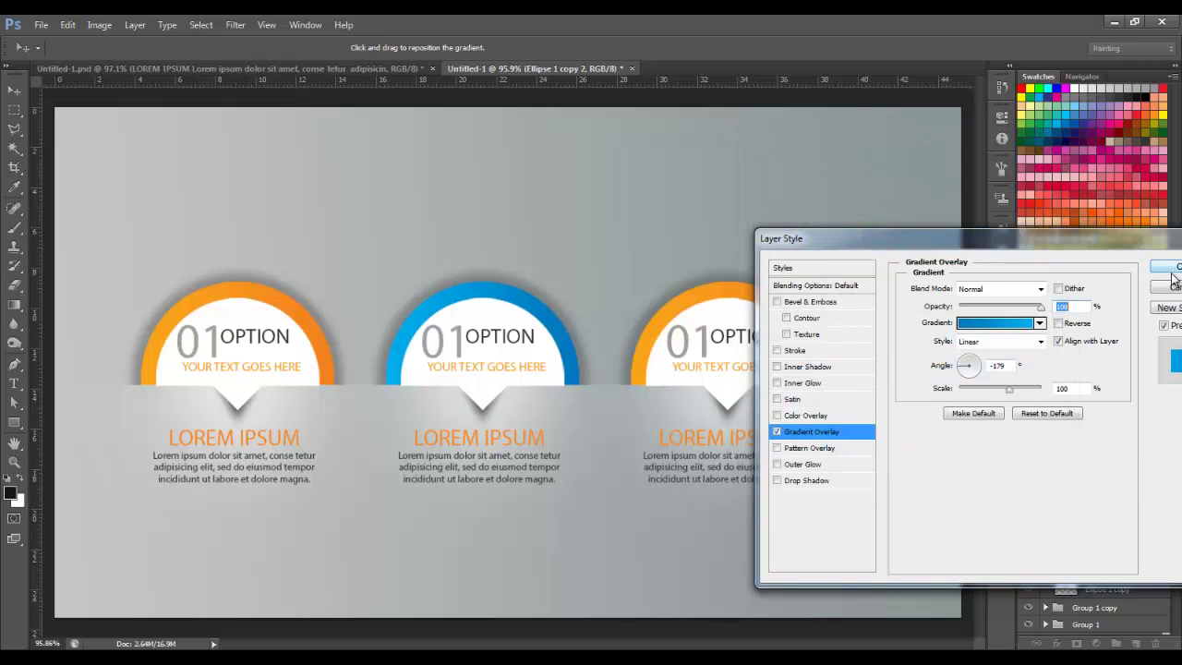
pyautogui.click(1175, 270)
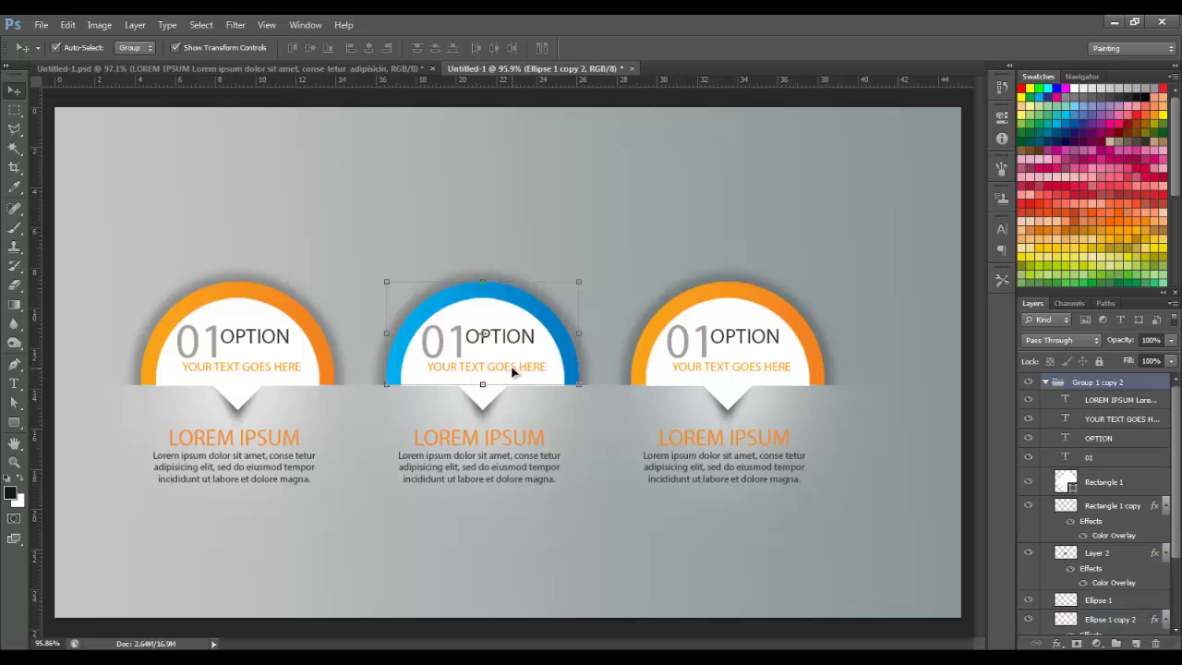
# Recolour the middle badge's YOUR TEXT GOES HERE line with blue sampled from its ring.
pyautogui.press('t')
pyautogui.tripleClick(496, 366)
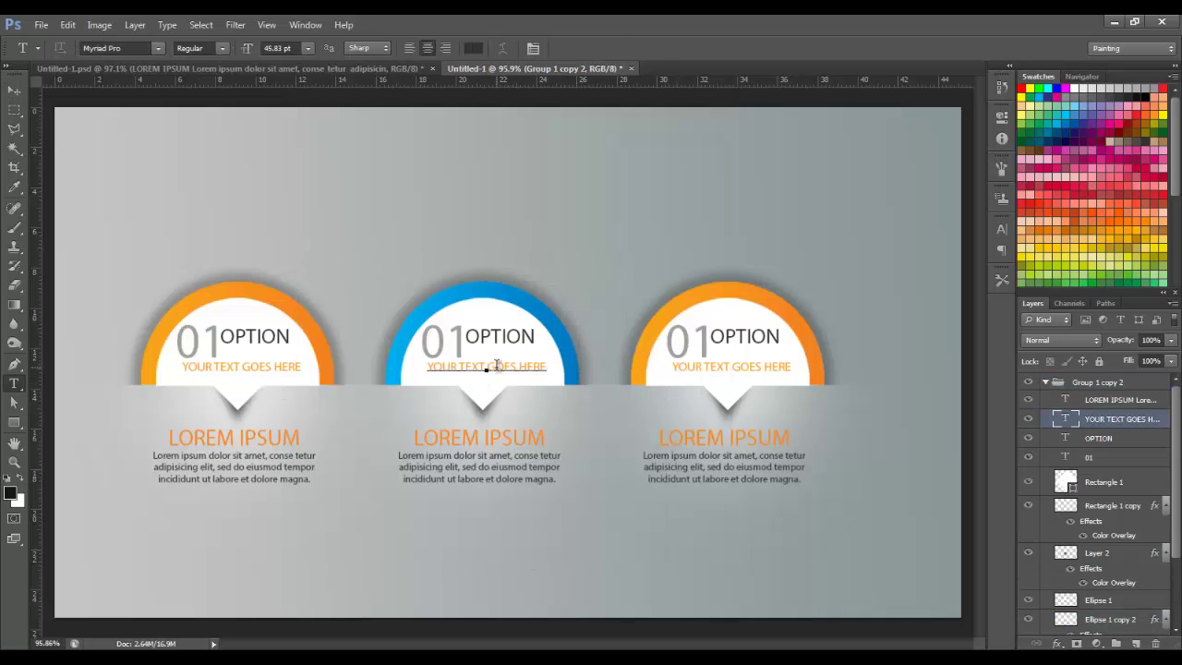
pyautogui.click(473, 48)
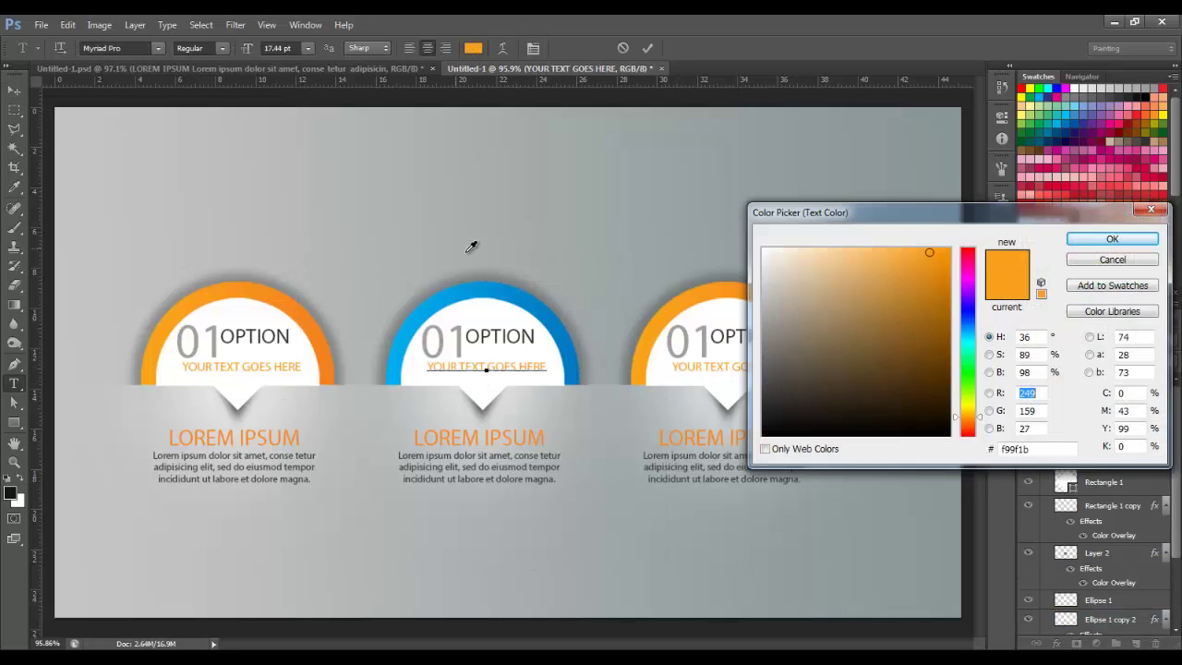
pyautogui.click(454, 293)
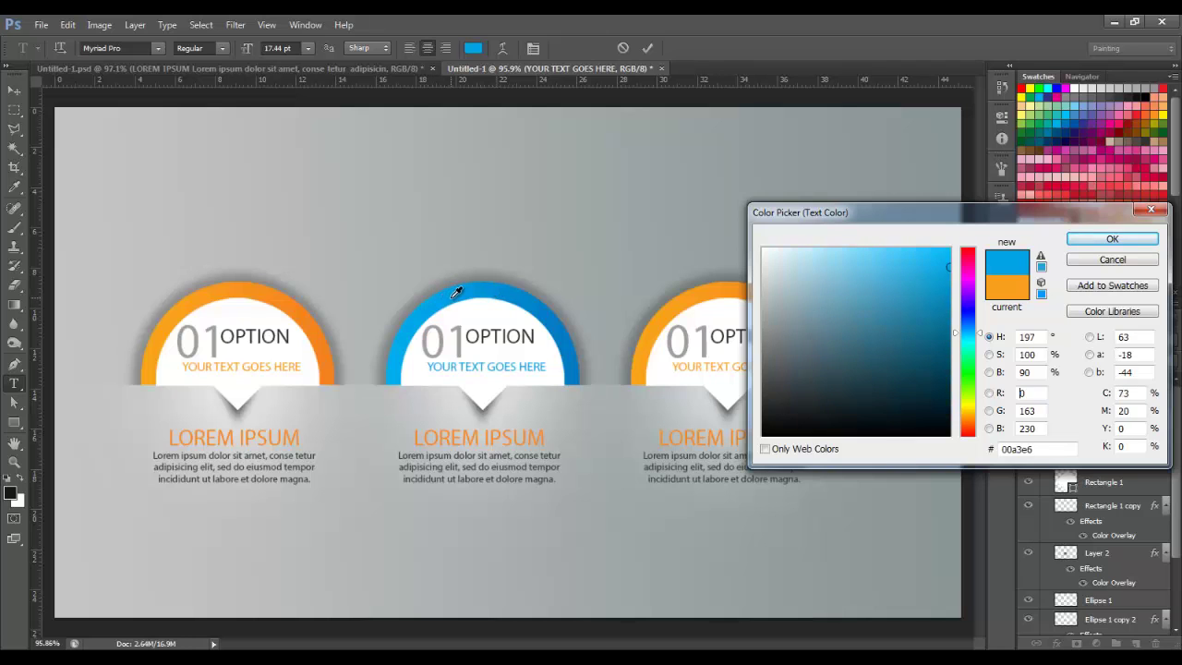
pyautogui.click(1115, 240)
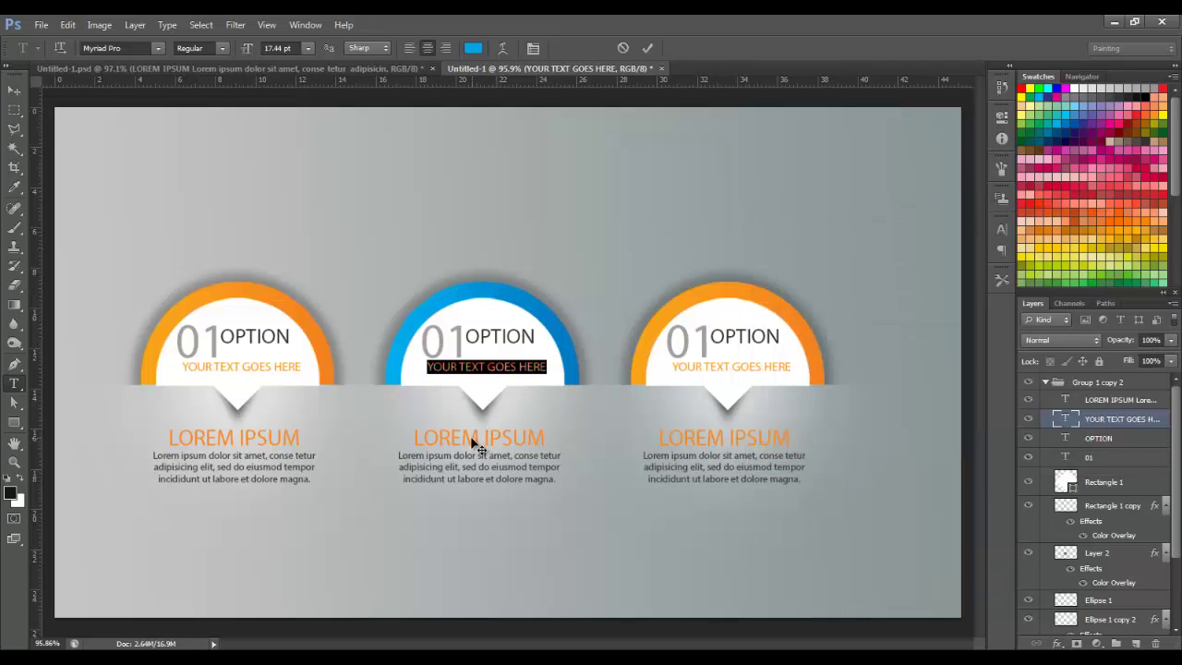
pyautogui.click(13, 90)
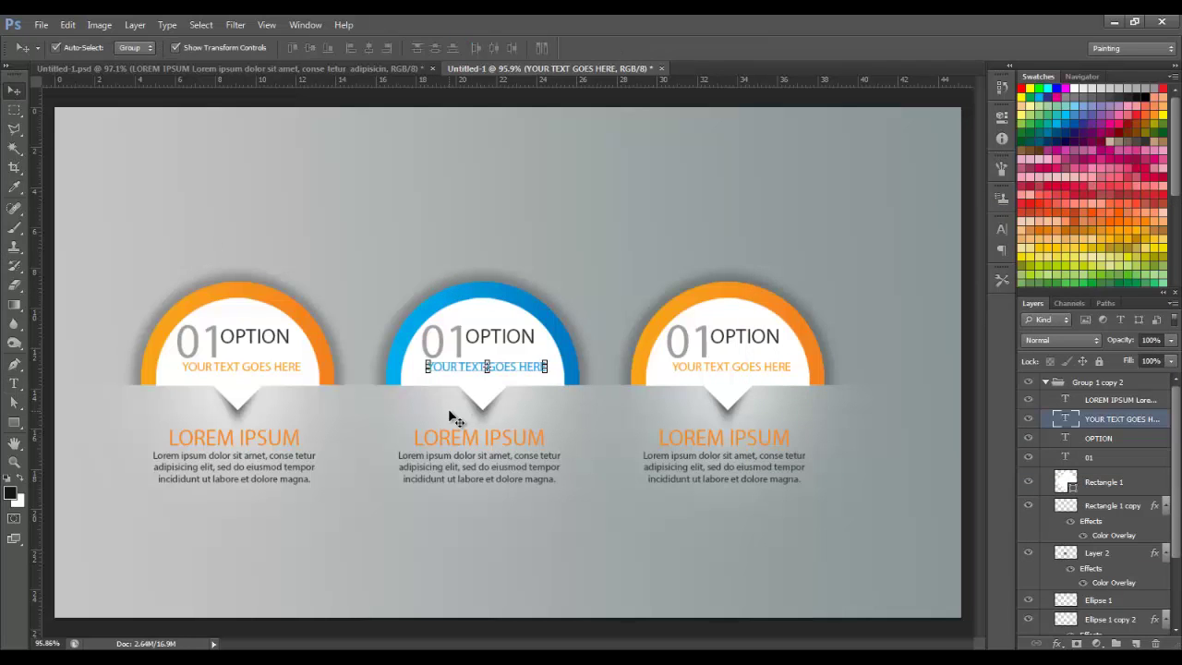
pyautogui.click(459, 439)
# Recolour the middle badge's LOREM IPSUM heading with the same sampled blue.
pyautogui.press('t')
pyautogui.tripleClick(453, 436)
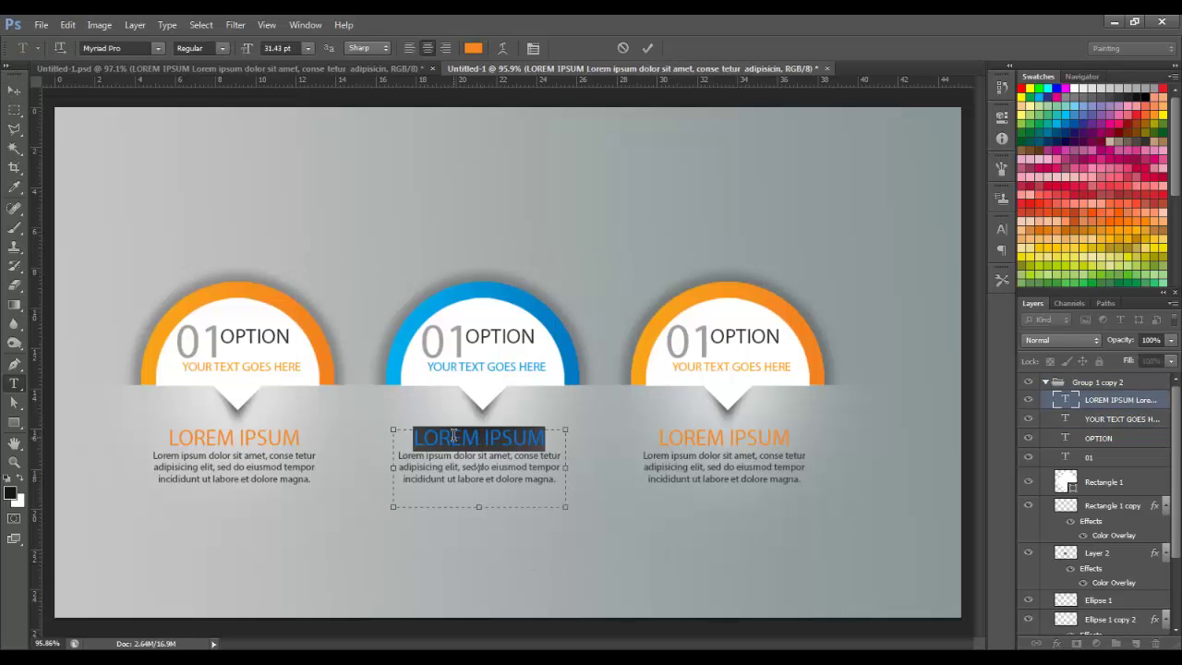
pyautogui.click(472, 48)
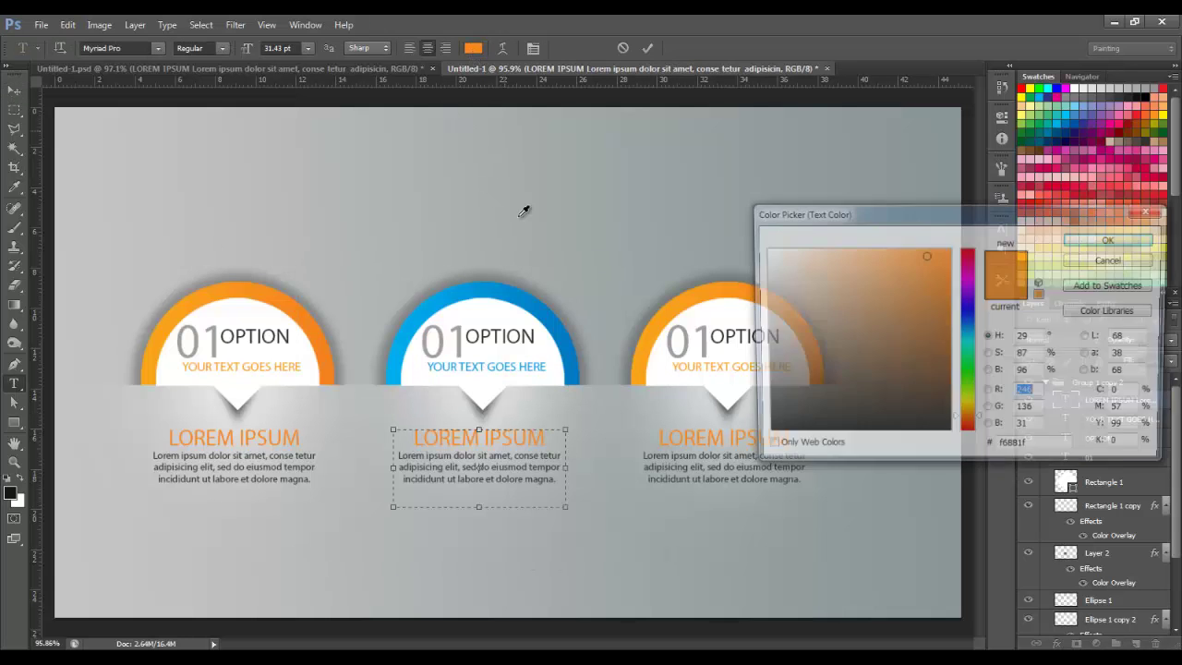
pyautogui.click(496, 279)
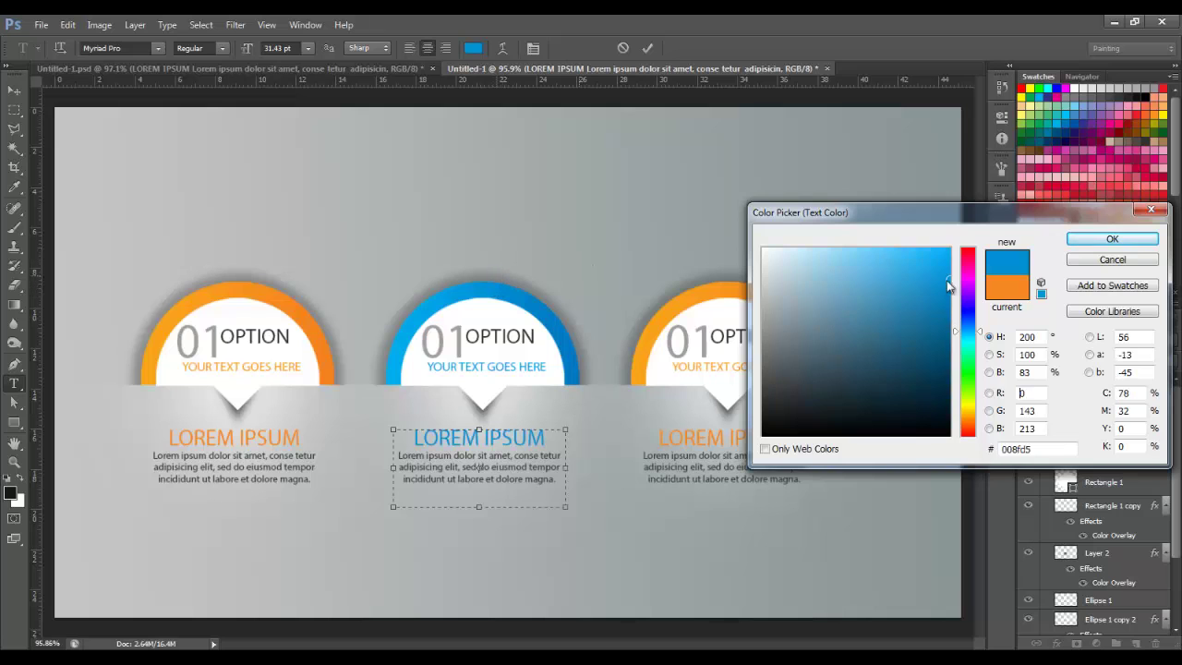
pyautogui.click(1104, 240)
pyautogui.click(14, 90)
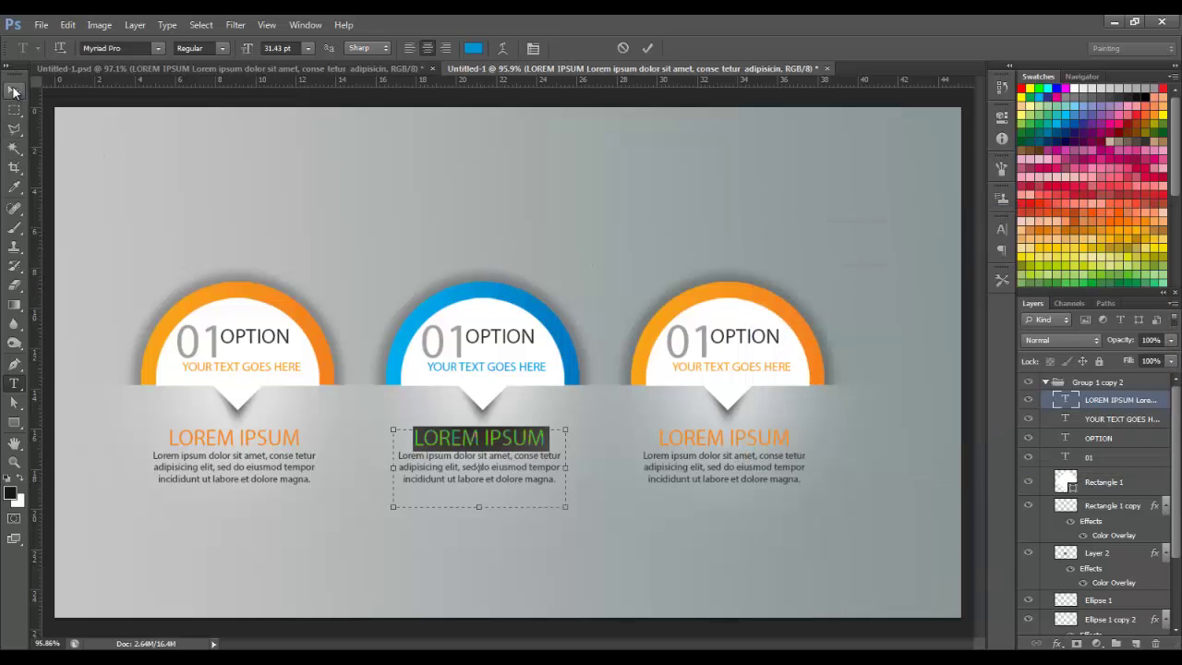
pyautogui.click(702, 336)
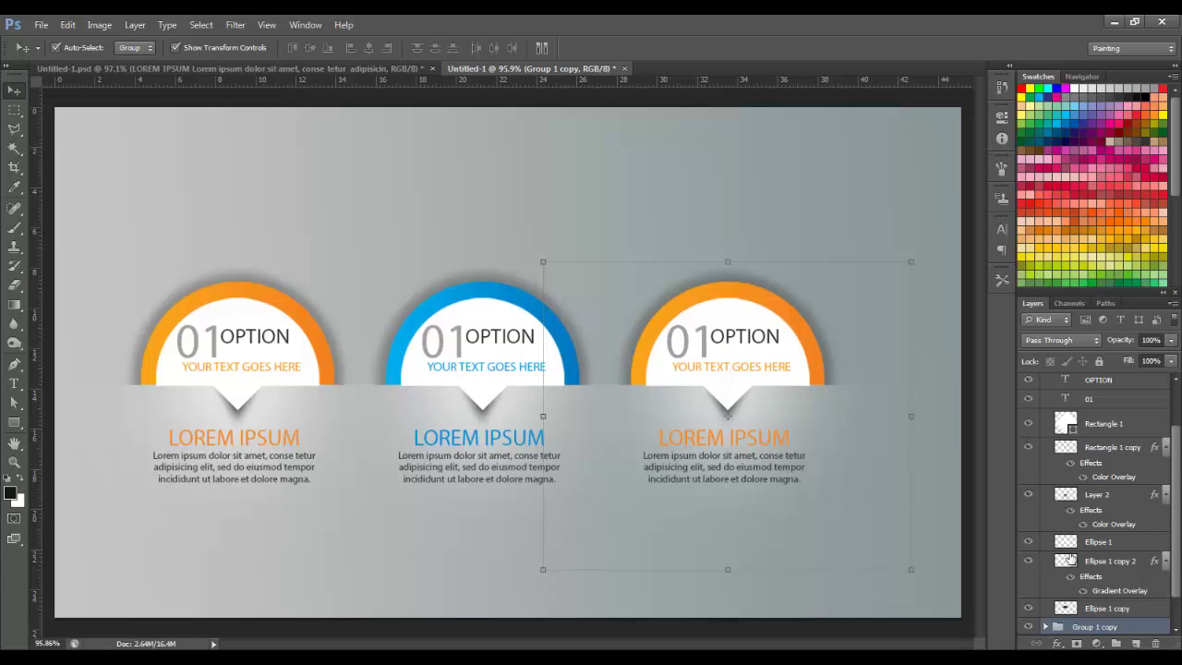
# Change the middle badge's number from 01 to 02 and nudge it two steps left.
pyautogui.scroll(-2, 1176, 471)
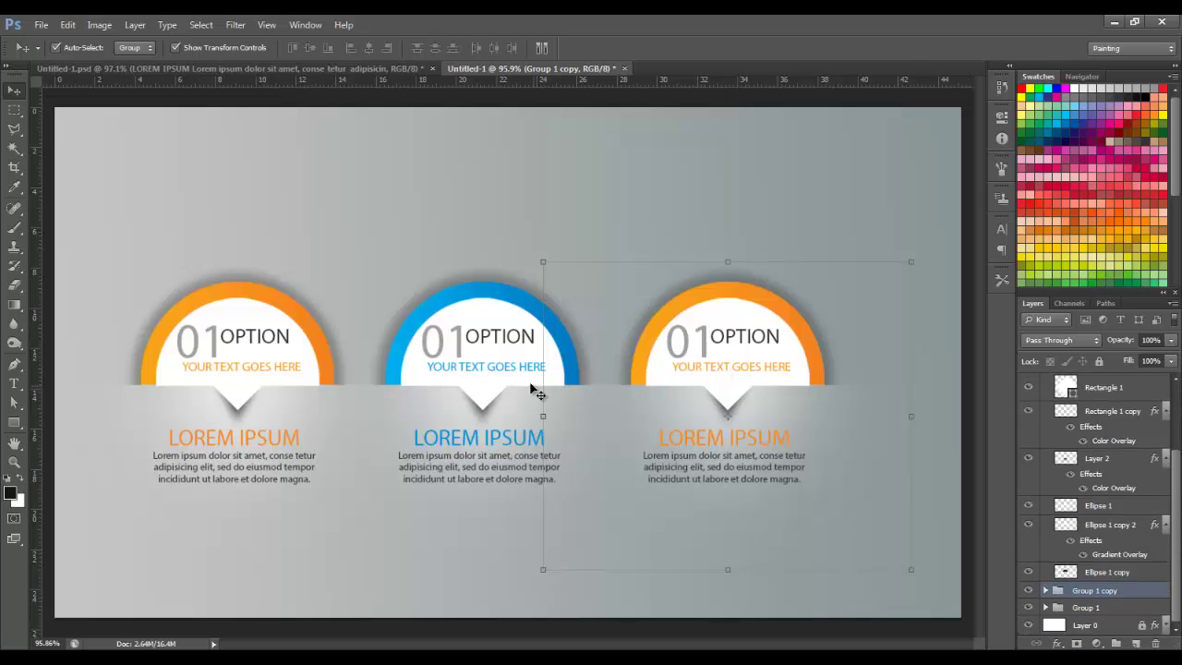
pyautogui.click(483, 335)
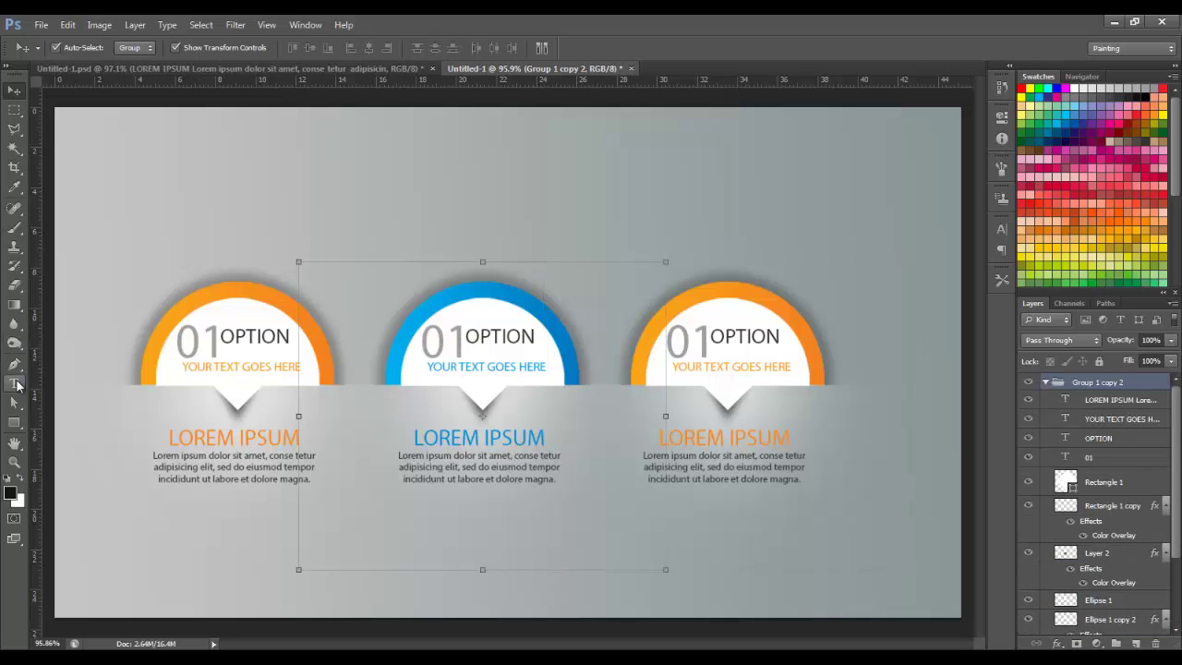
pyautogui.click(14, 384)
pyautogui.click(462, 335)
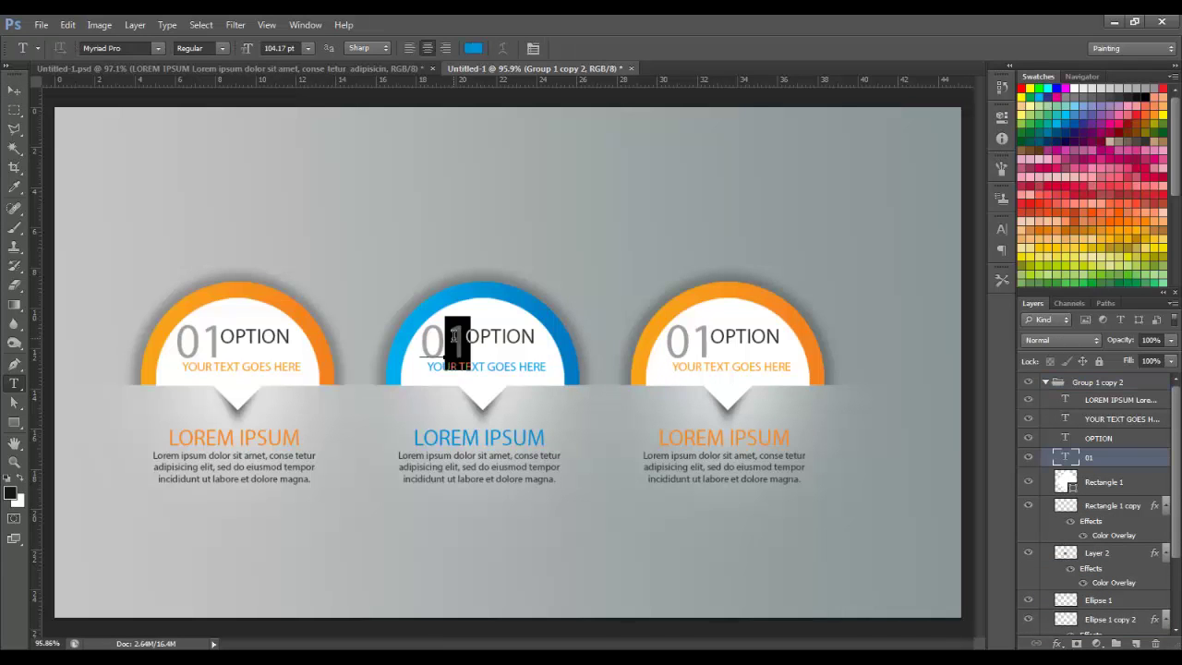
pyautogui.press('BackSpace')
pyautogui.write('2')
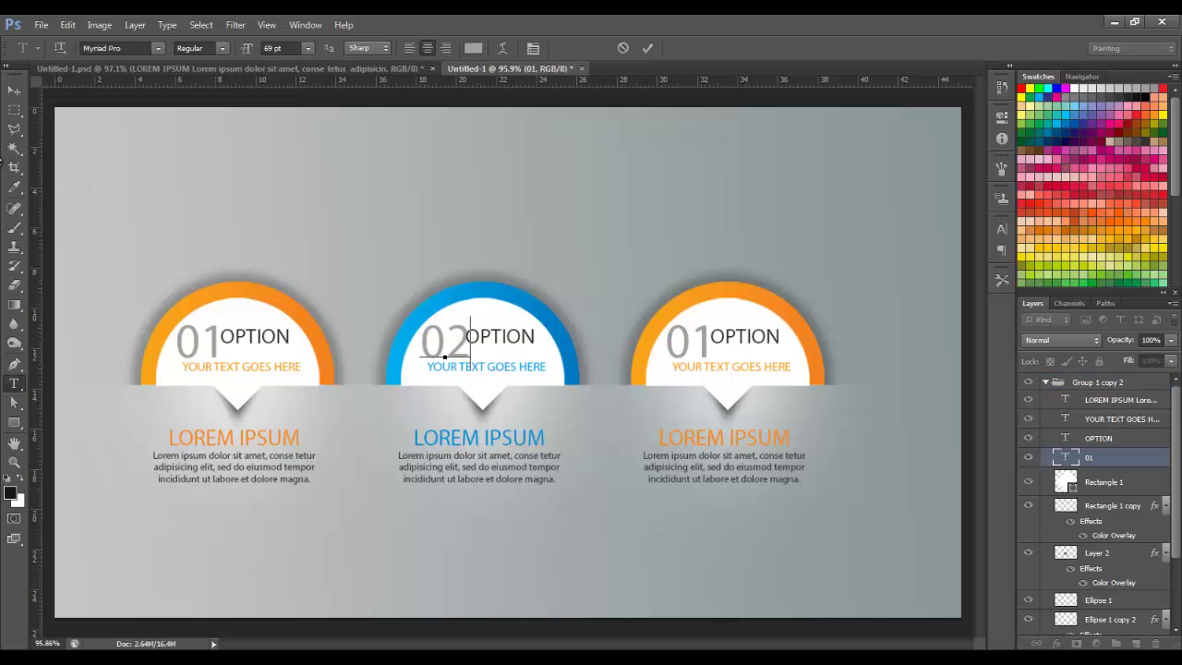
pyautogui.click(14, 89)
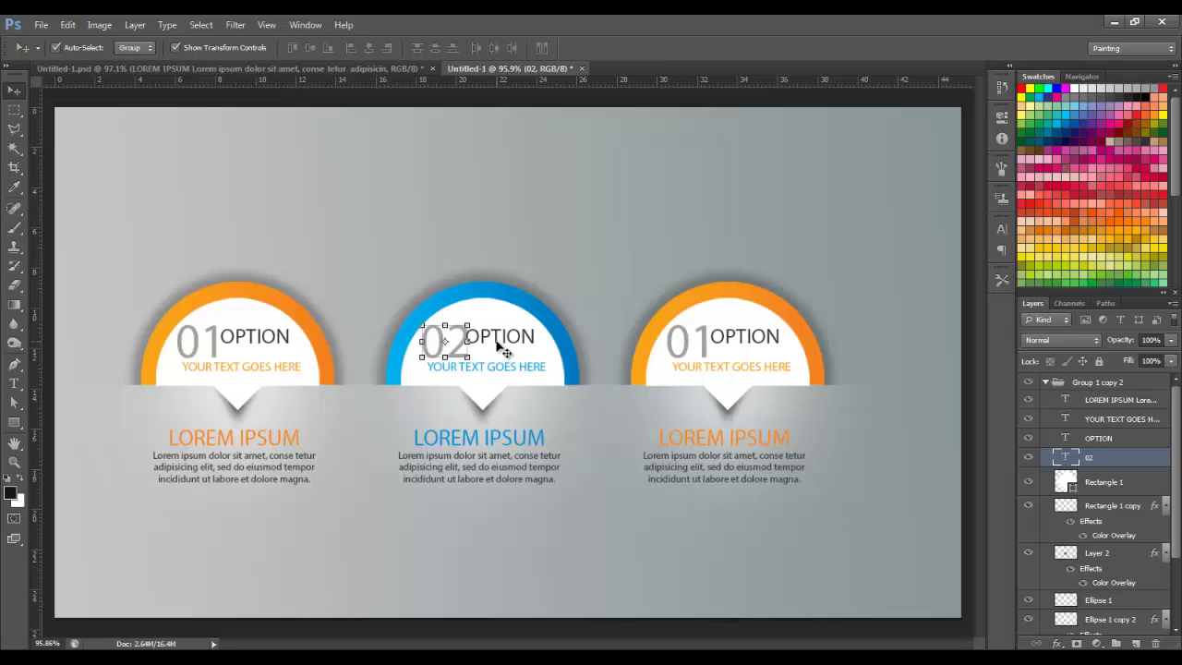
pyautogui.press('Left')
pyautogui.press('Left')
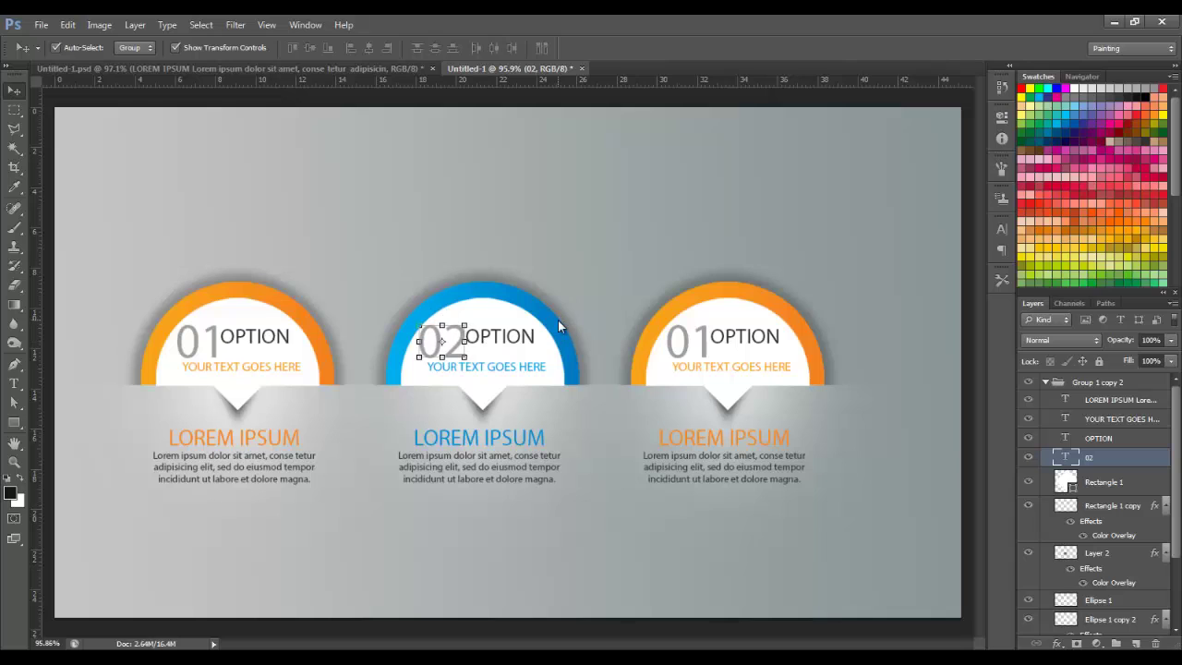
pyautogui.press('Left')
pyautogui.click(309, 217)
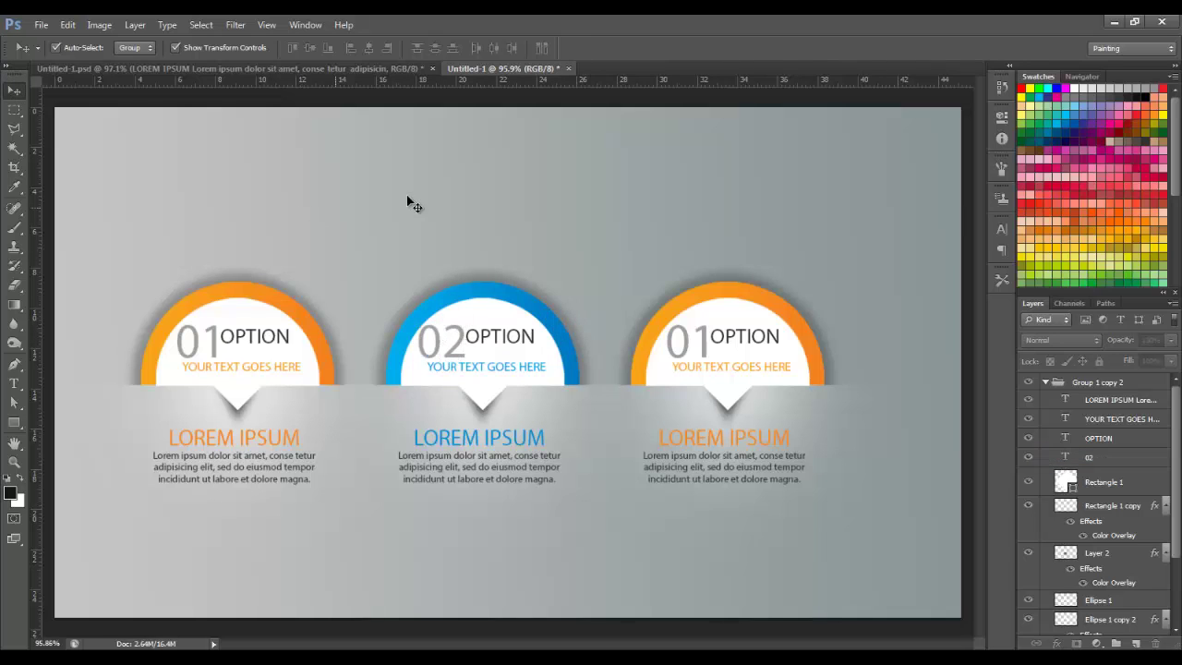
# Expand the third badge's group and start replacing the 1 in its 01 number.
pyautogui.click(726, 339)
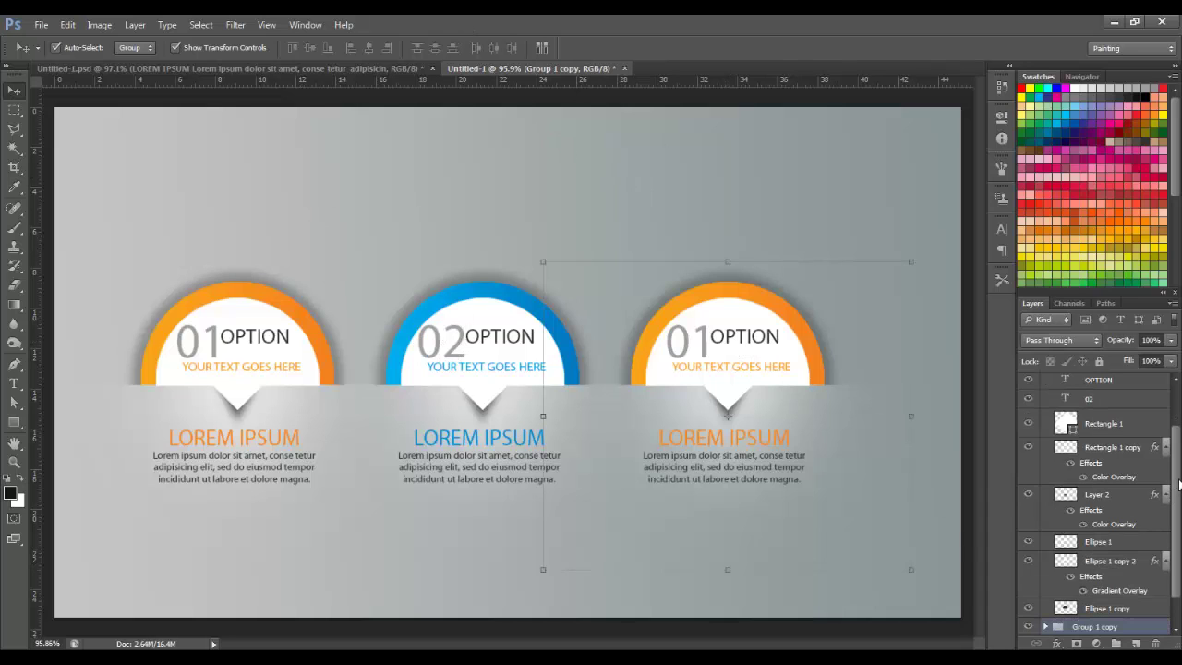
pyautogui.scroll(-1, 1178, 499)
pyautogui.click(1045, 596)
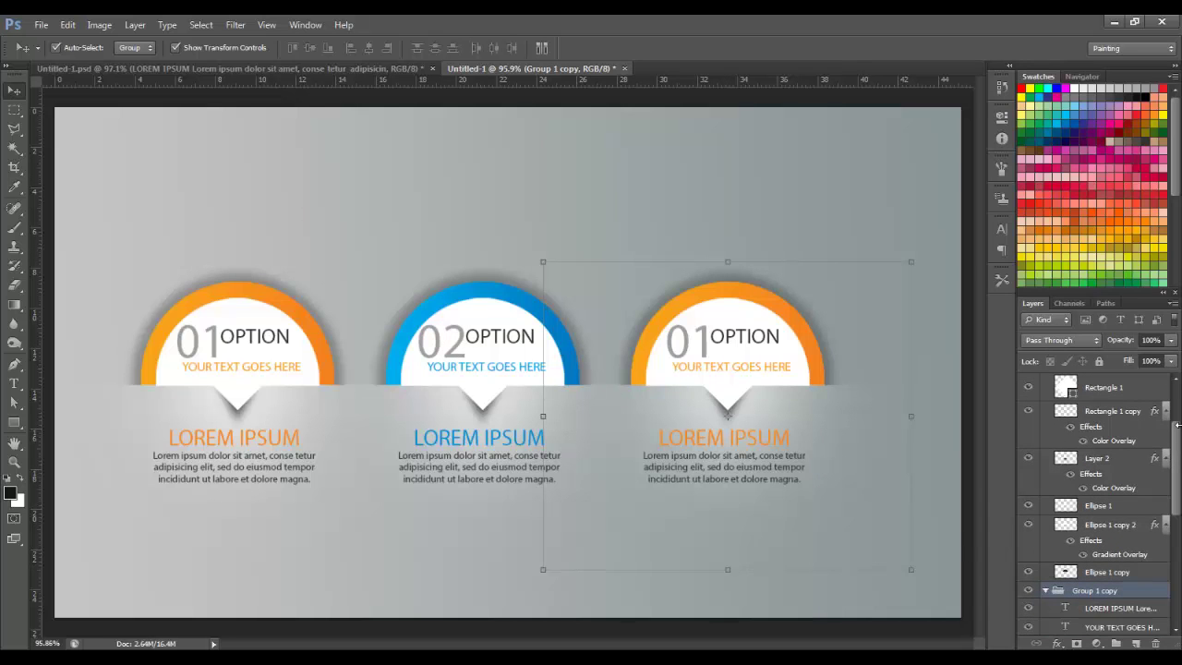
pyautogui.scroll(-3, 1108, 563)
pyautogui.scroll(-1, 1107, 534)
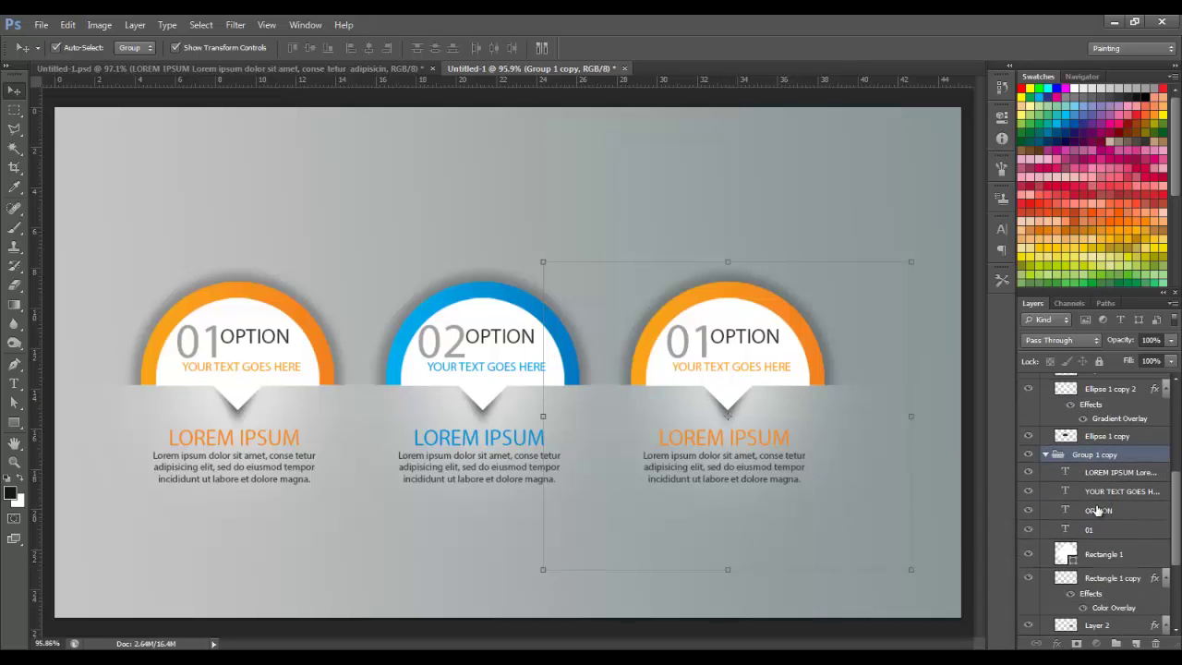
pyautogui.click(1097, 511)
pyautogui.click(1091, 529)
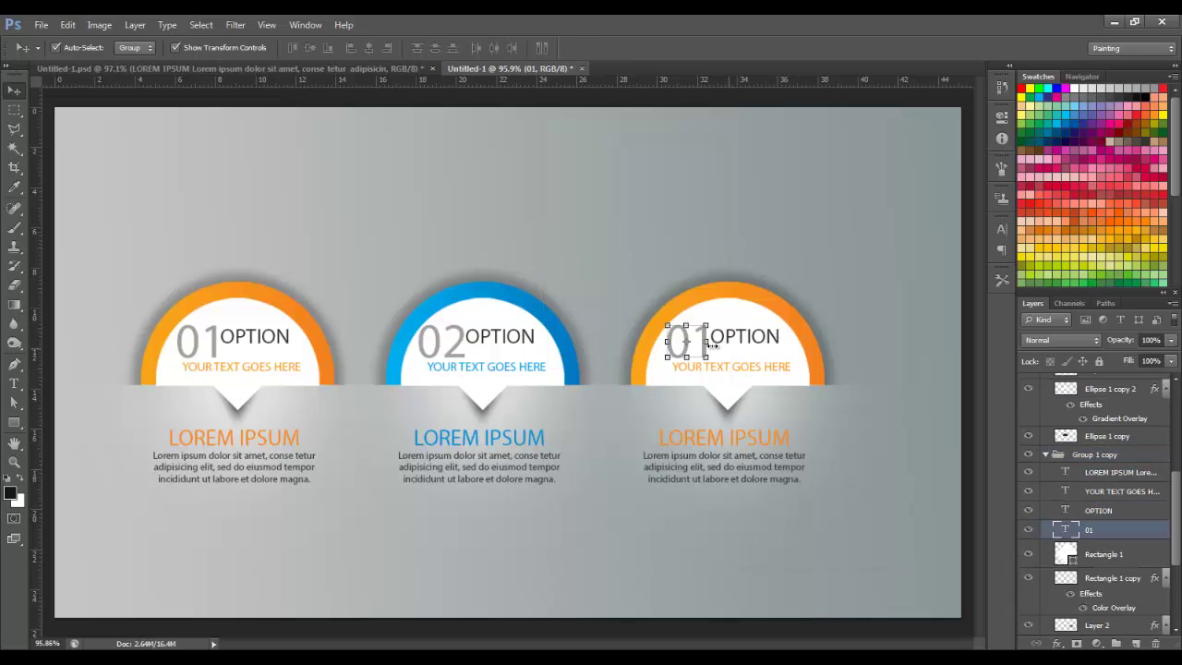
pyautogui.press('t')
pyautogui.click(691, 340)
pyautogui.moveTo(690, 340); pyautogui.dragTo(713, 338)
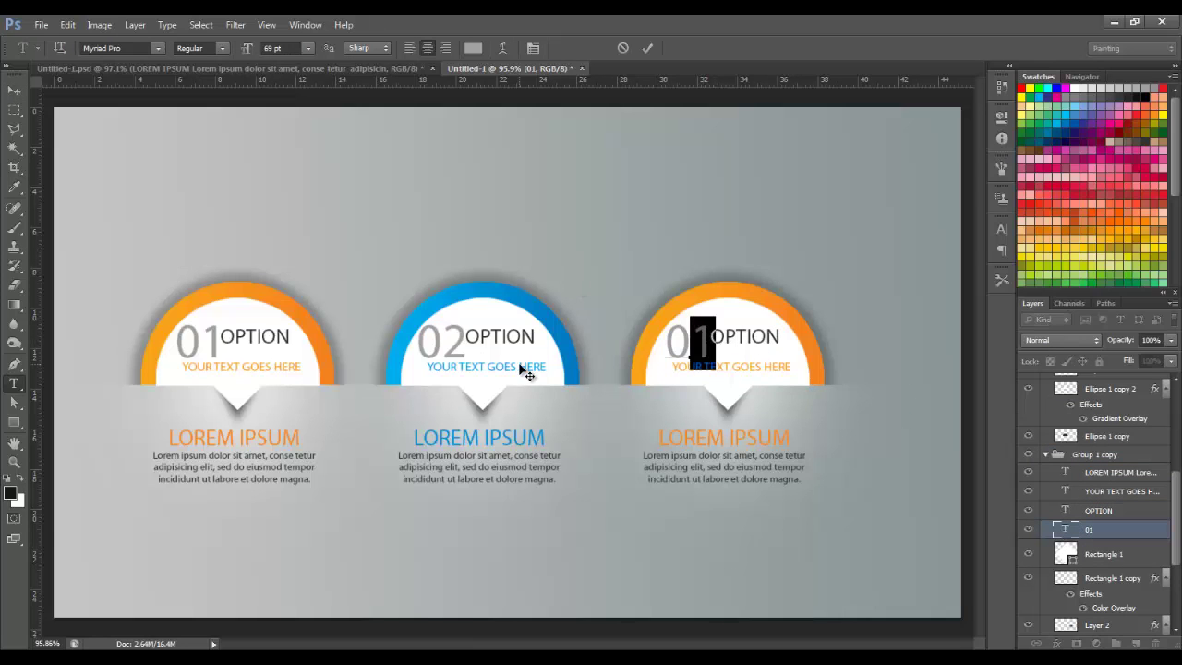
pyautogui.press('Right')
pyautogui.press('BackSpace')
# Finish the third badge's number as 03 and nudge it slightly left.
pyautogui.write('3')
pyautogui.click(14, 89)
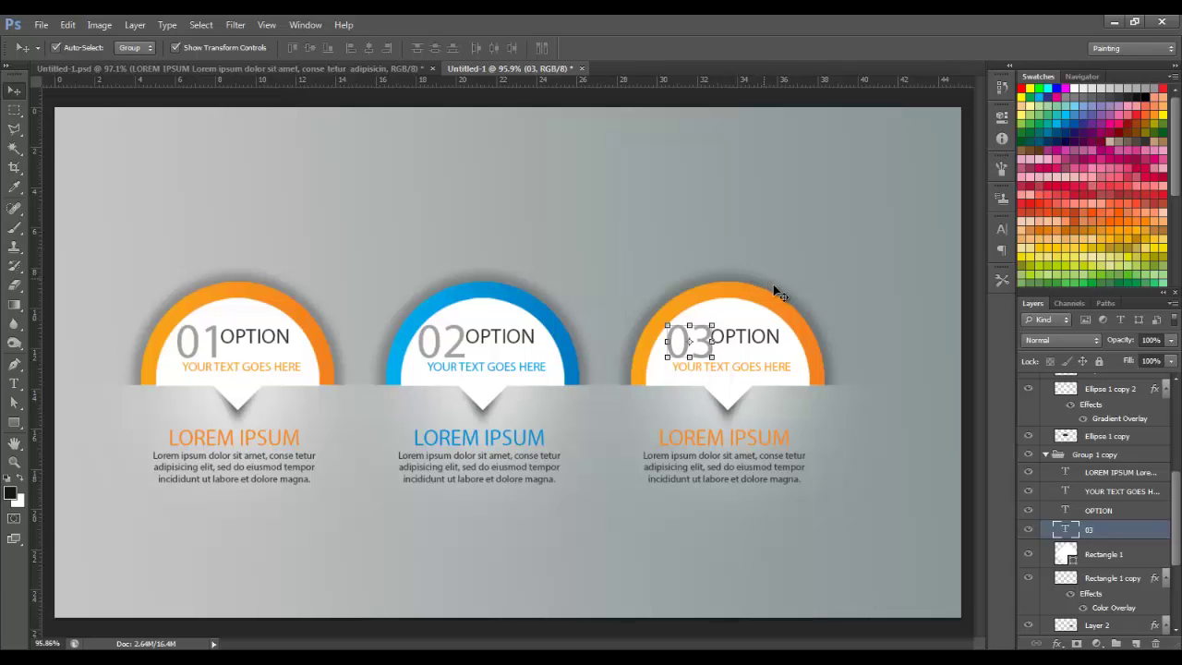
pyautogui.press('Left')
pyautogui.press('Left')
pyautogui.click(774, 236)
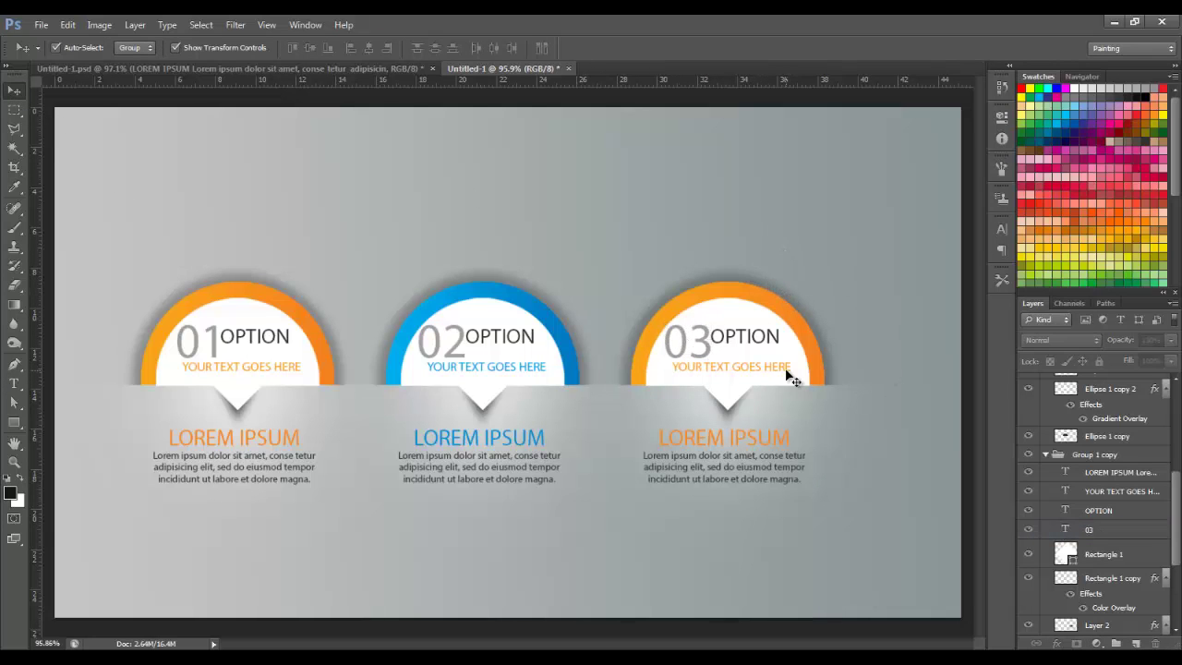
# Check the third badge's YOUR TEXT GOES HERE colour without changing it.
pyautogui.click(759, 373)
pyautogui.click(1111, 496)
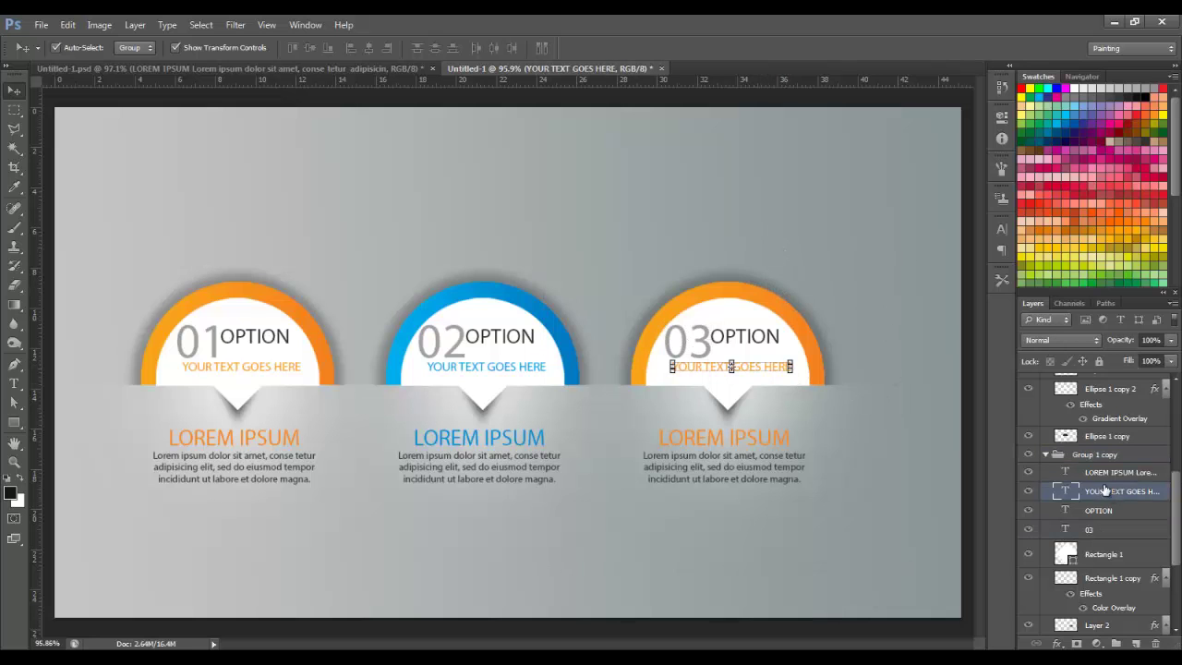
pyautogui.click(14, 385)
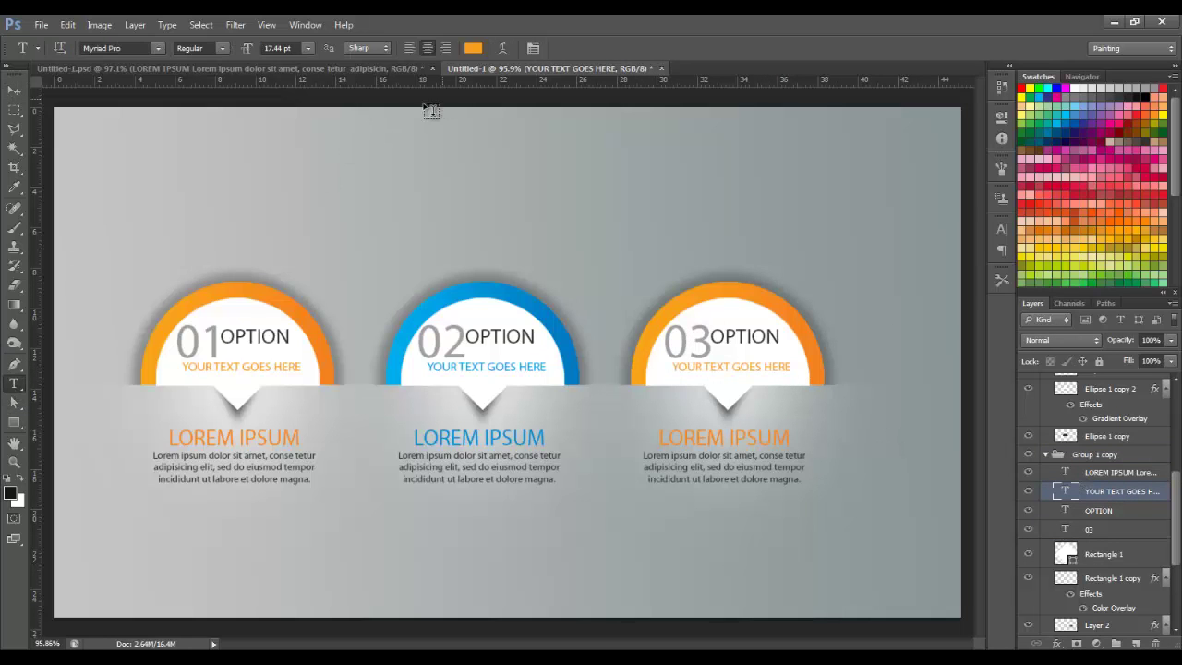
pyautogui.click(472, 48)
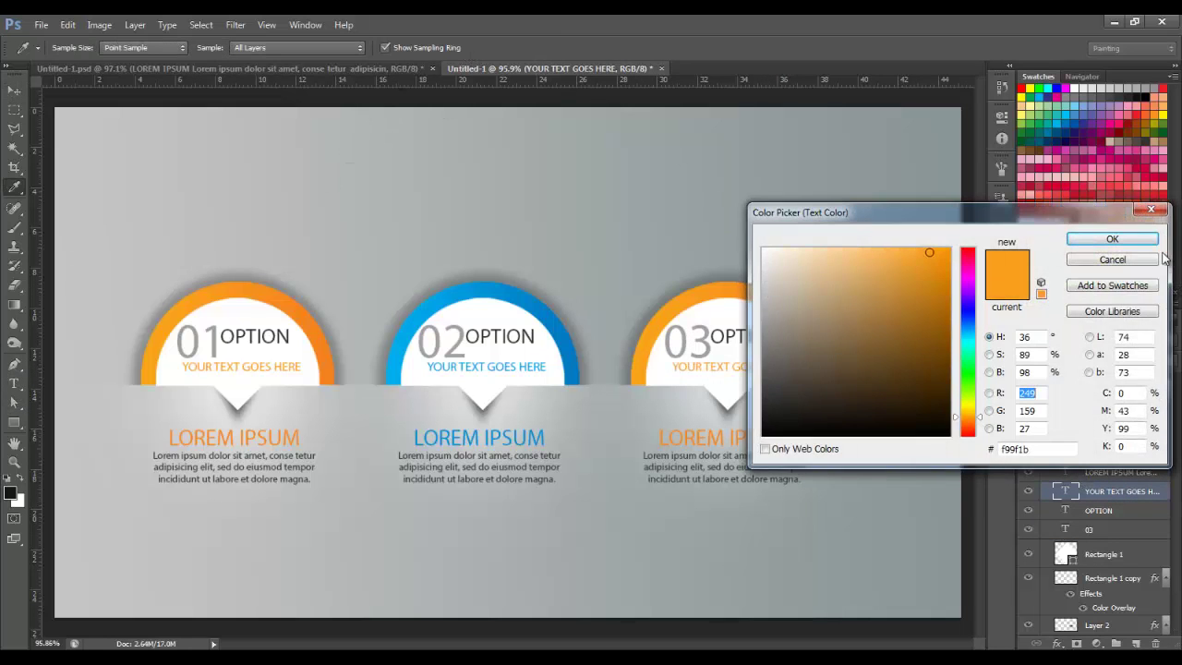
pyautogui.click(1076, 238)
# Select the third badge's orange ring layer, Ellipse 1 copy 2.
pyautogui.scroll(-1, 1098, 565)
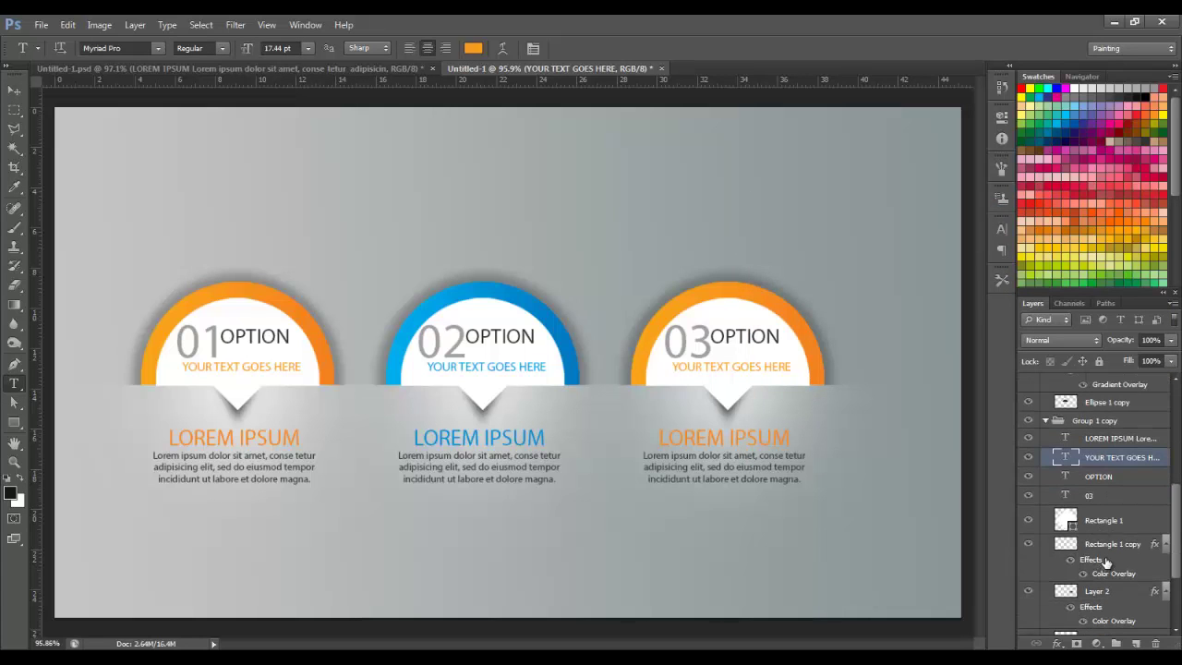
pyautogui.scroll(-1, 1098, 565)
pyautogui.click(1096, 540)
pyautogui.scroll(-1, 1098, 542)
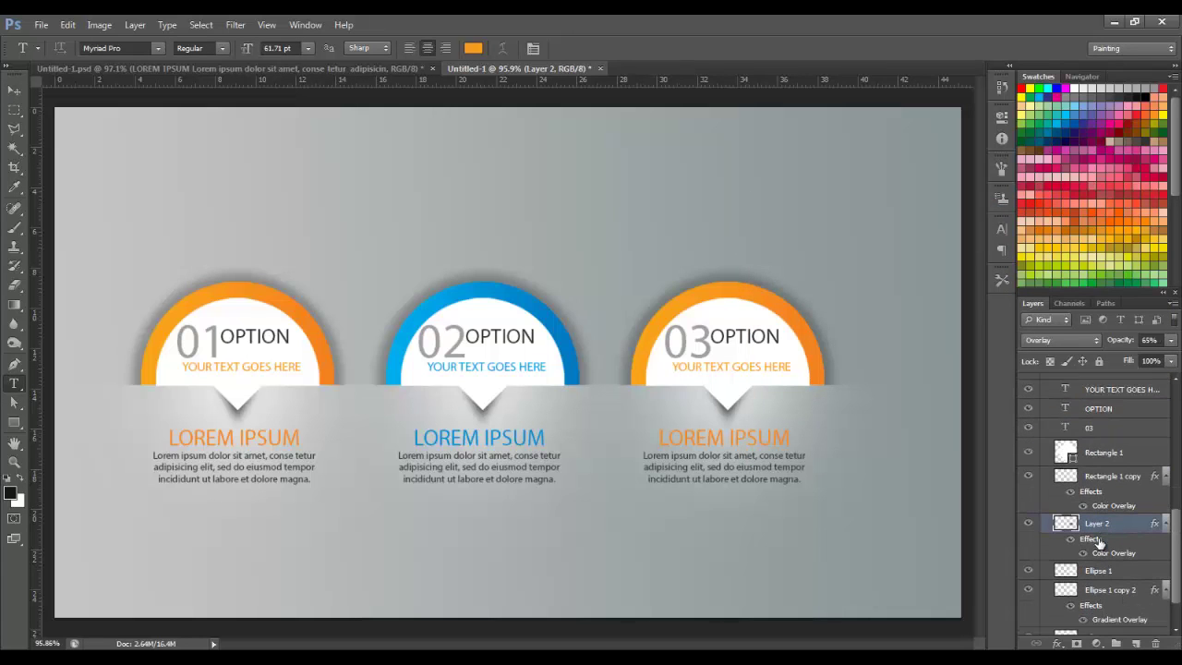
pyautogui.scroll(-1, 1098, 542)
pyautogui.click(1099, 572)
pyautogui.click(1097, 554)
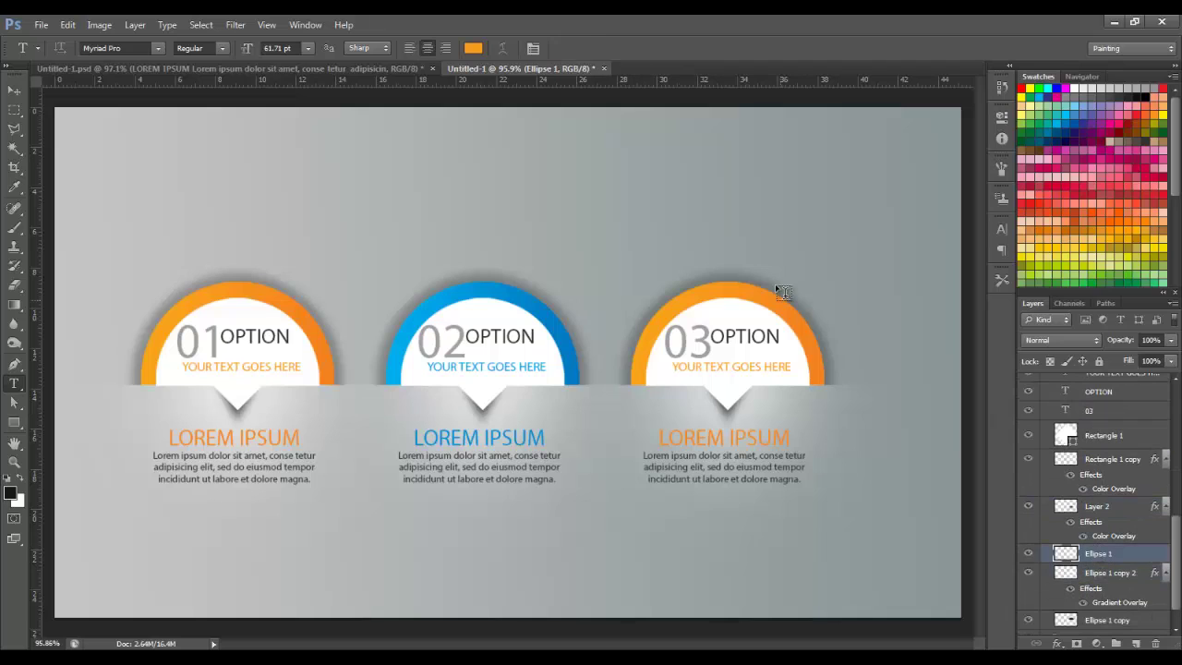
pyautogui.click(14, 89)
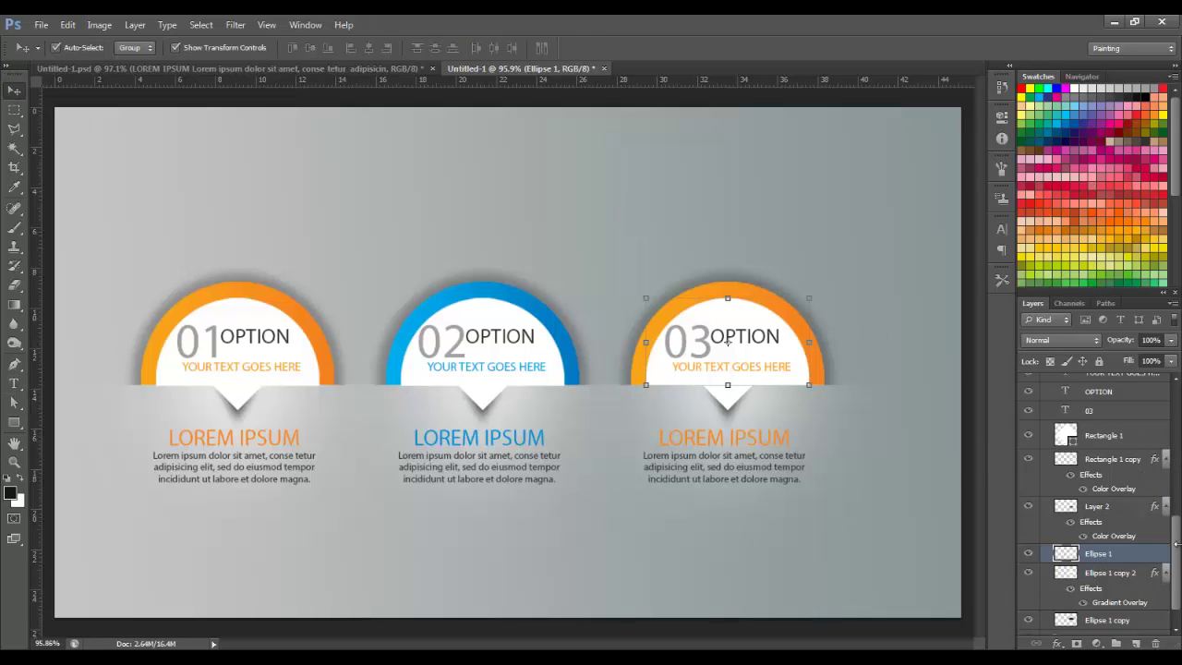
pyautogui.click(1108, 574)
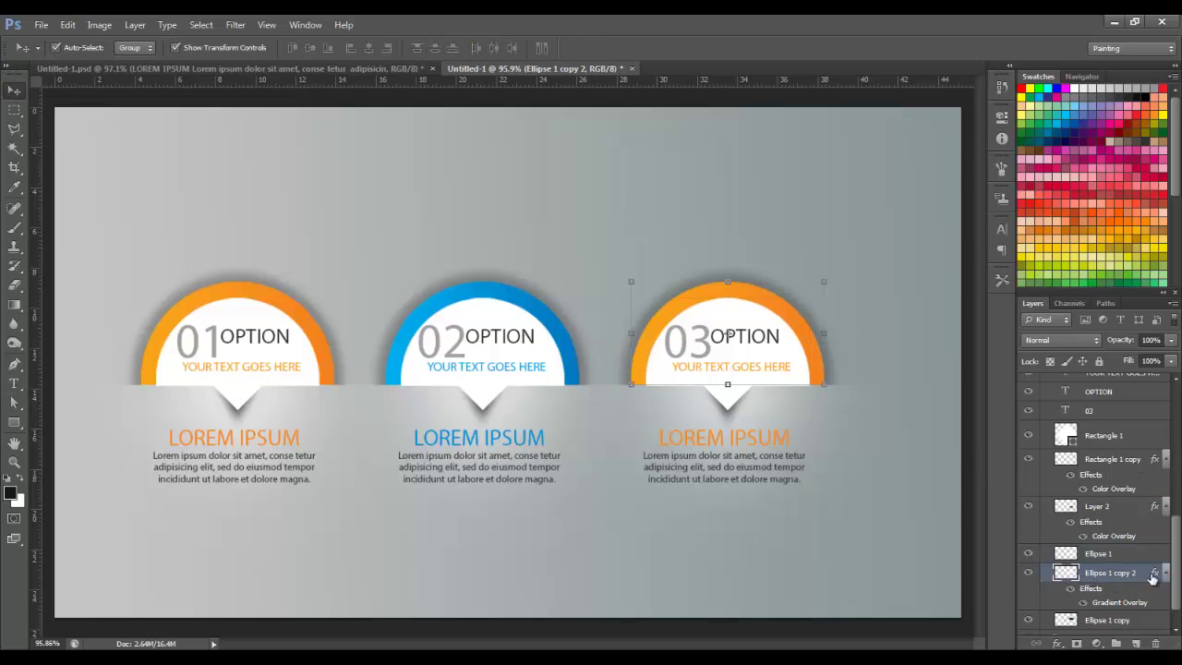
# Open the third ring's Gradient Overlay in the Gradient Editor and pick its left stop.
pyautogui.doubleClick(1145, 576)
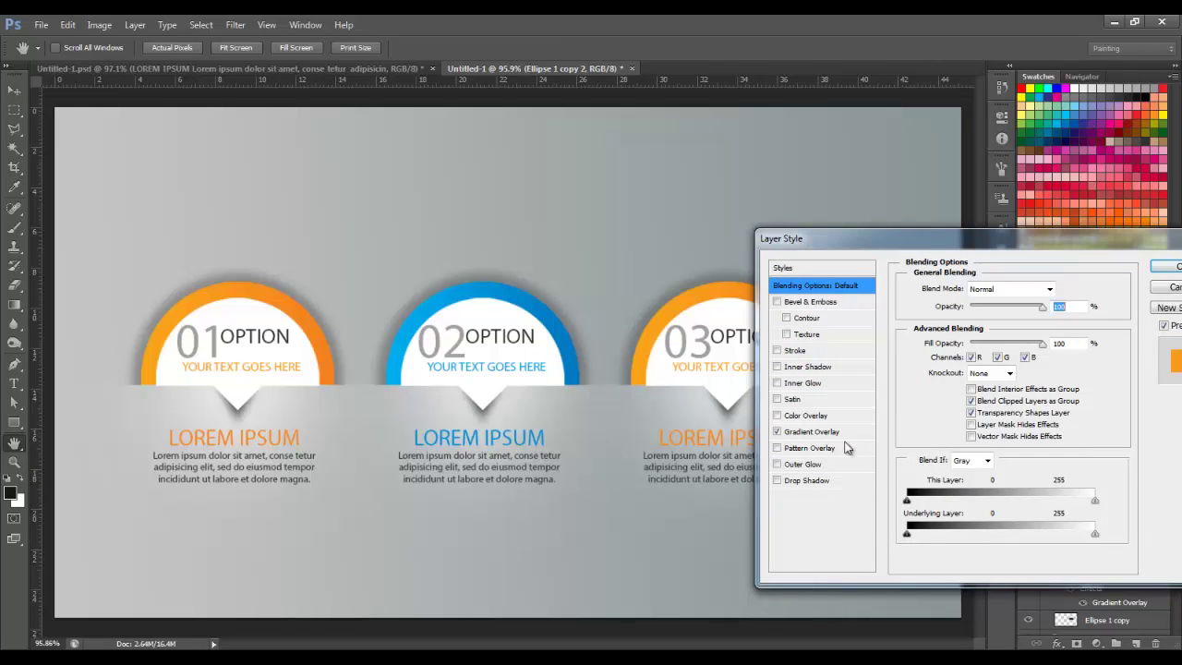
pyautogui.click(813, 431)
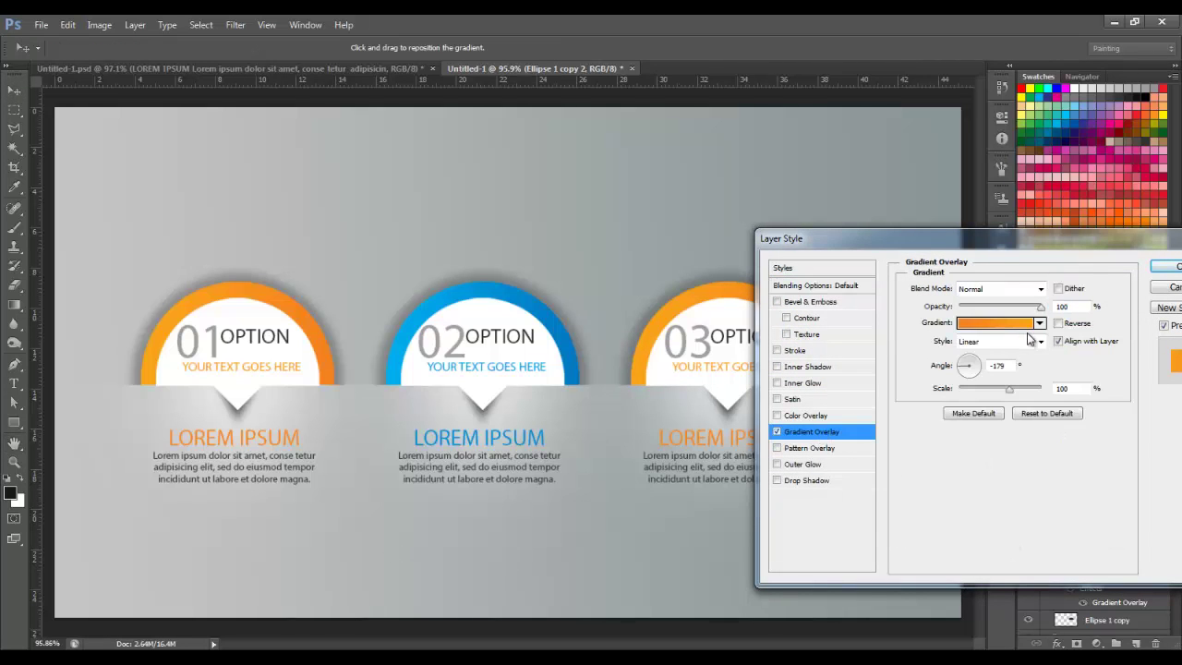
pyautogui.click(1002, 324)
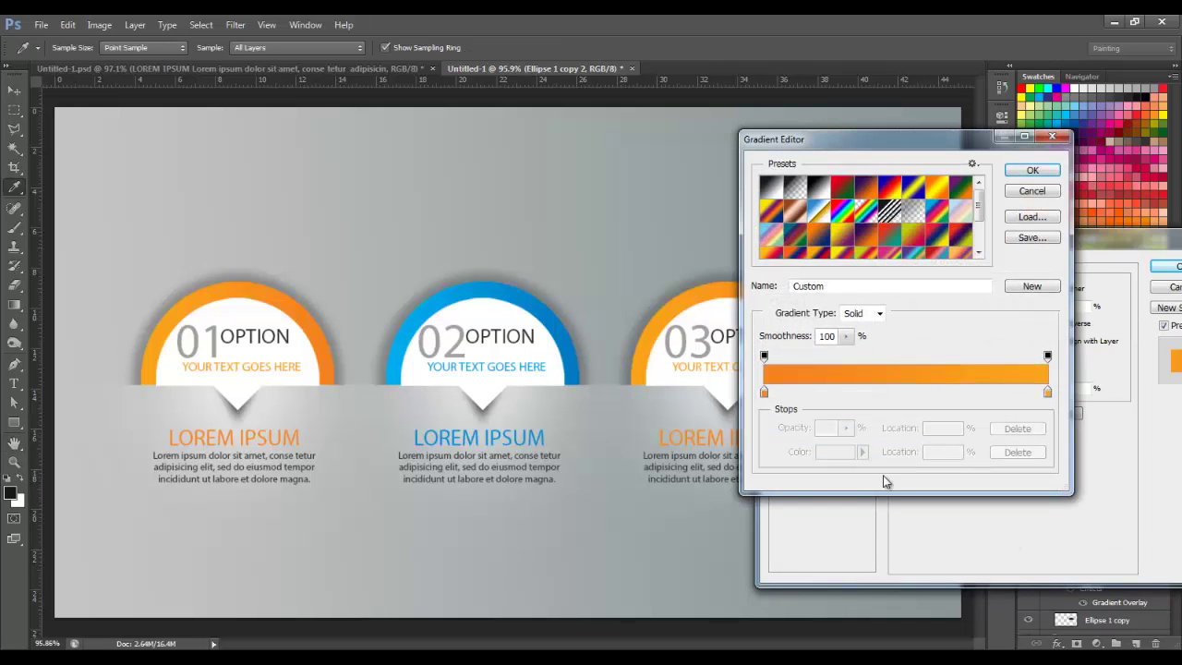
pyautogui.click(764, 391)
# Set the left gradient stop to red ed1c24 (M100 Y100).
pyautogui.click(835, 452)
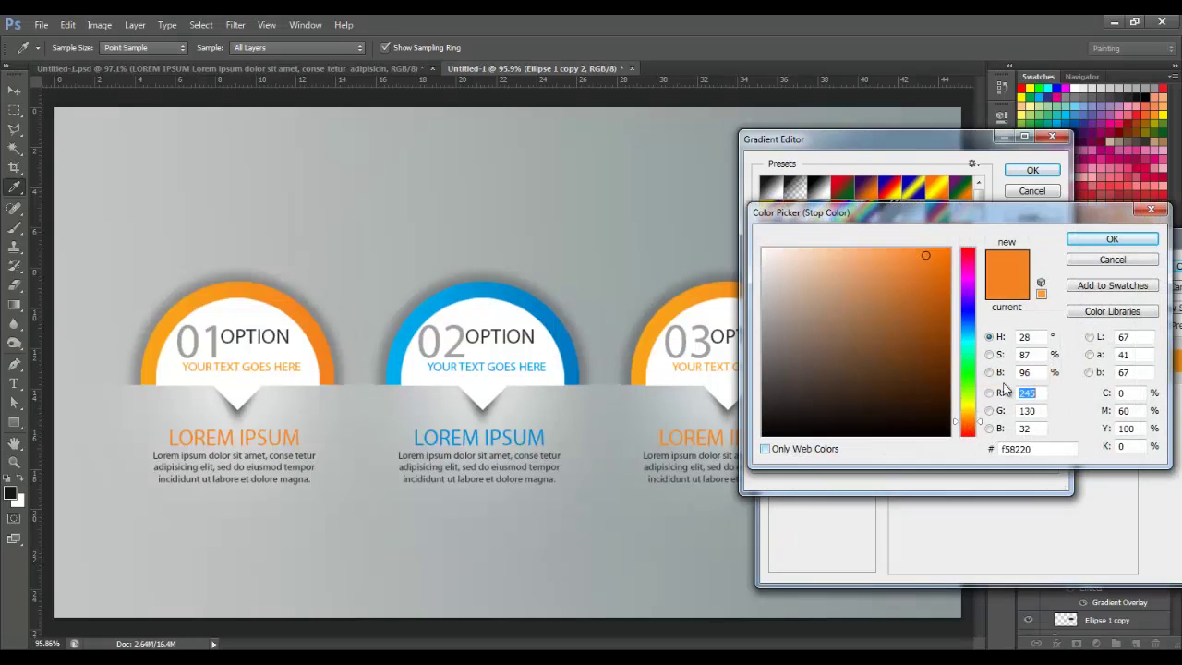
pyautogui.click(1141, 395)
pyautogui.write('100')
pyautogui.press('Tab')
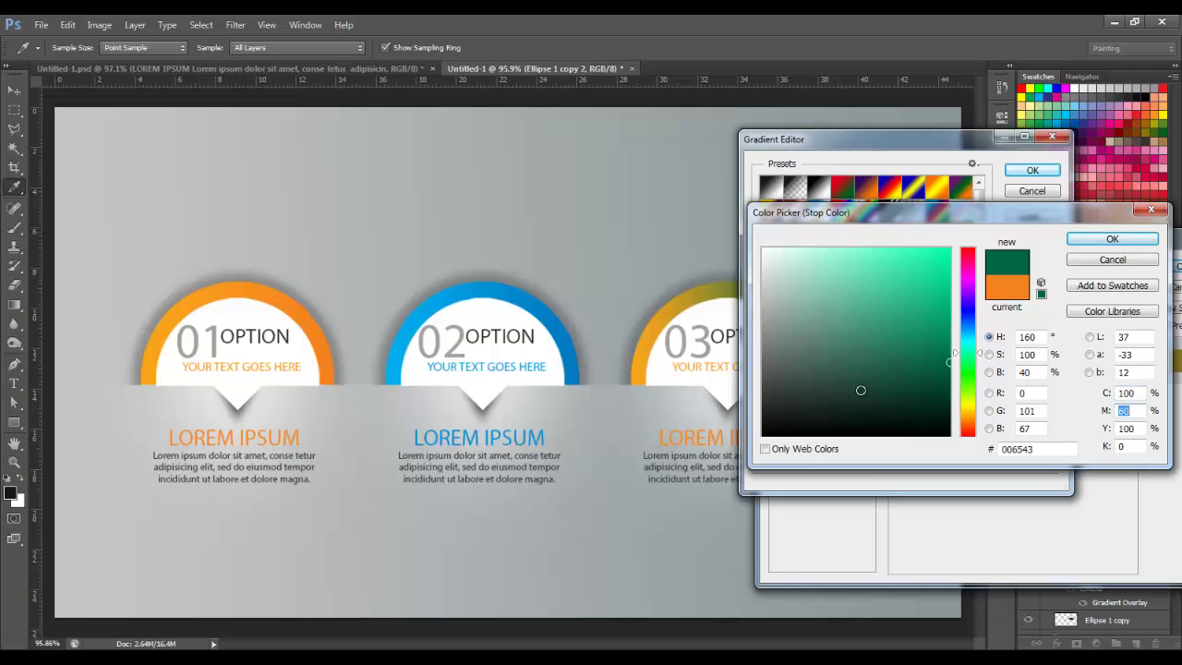
pyautogui.write('80')
pyautogui.press('Tab')
pyautogui.write('0')
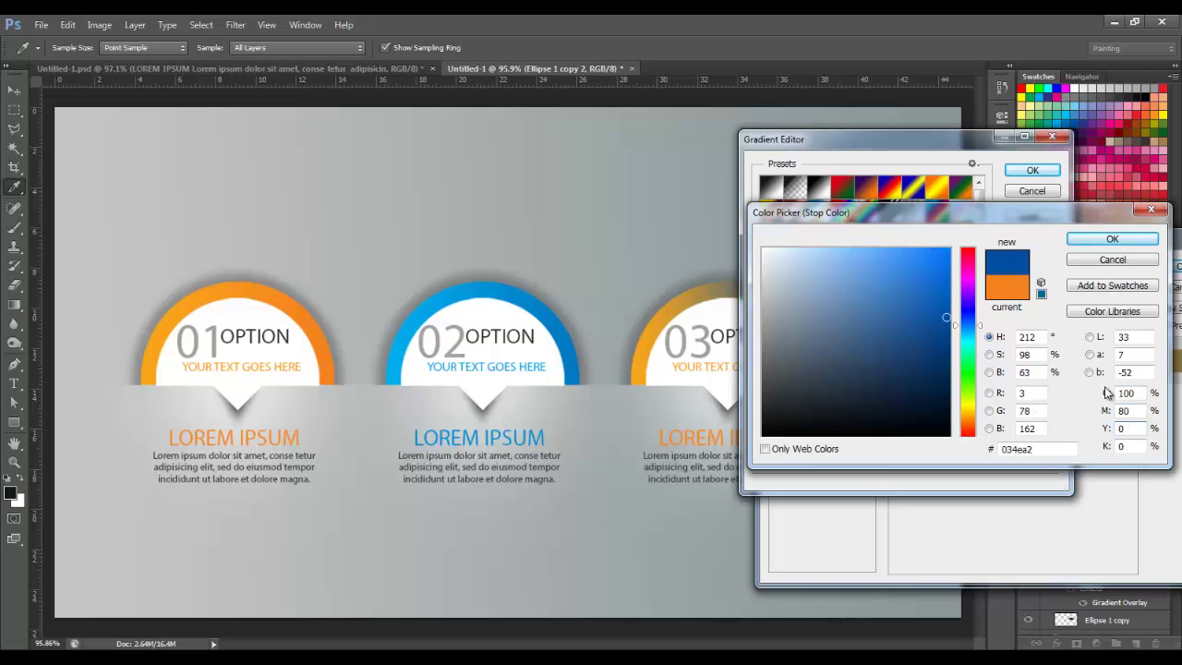
pyautogui.hotkey('shift', 'Tab')
pyautogui.hotkey('shift', 'Tab')
pyautogui.write('1000')
pyautogui.press('Tab')
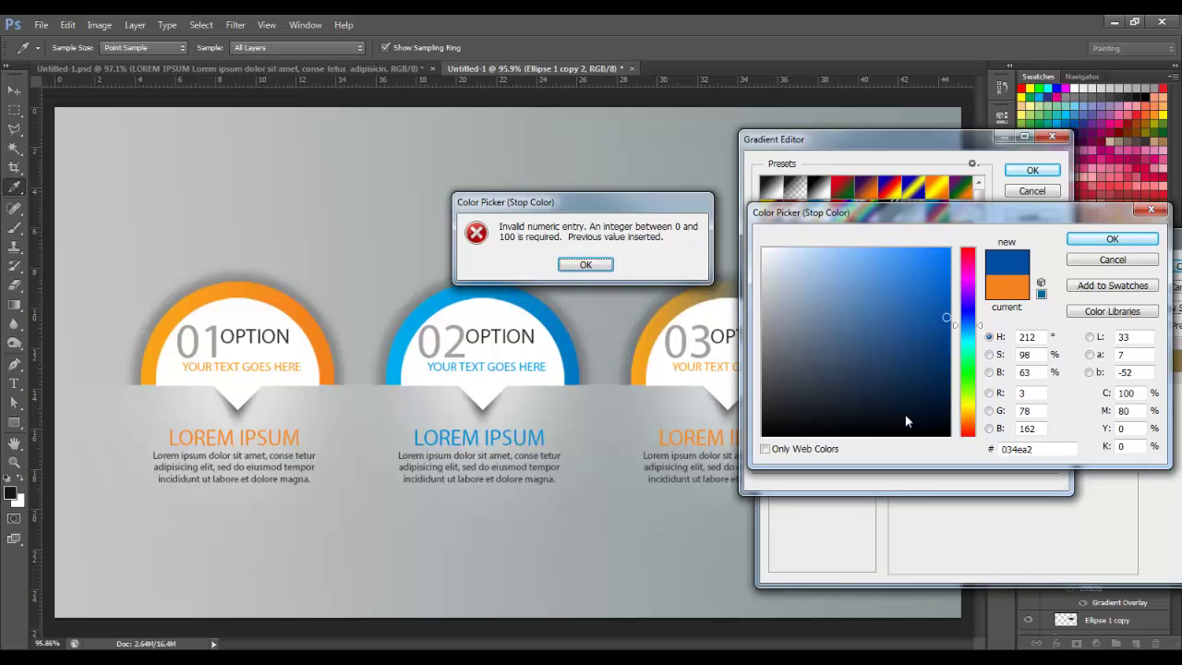
pyautogui.press('Return')
pyautogui.write('0')
pyautogui.press('Tab')
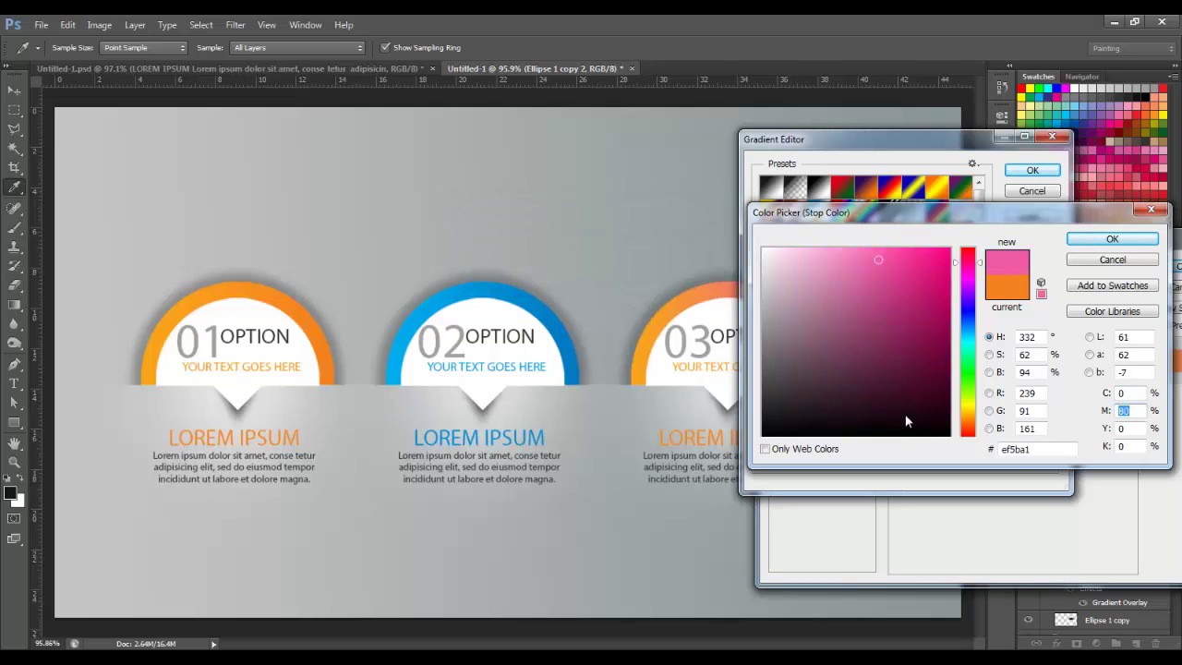
pyautogui.press('Tab')
pyautogui.write('100')
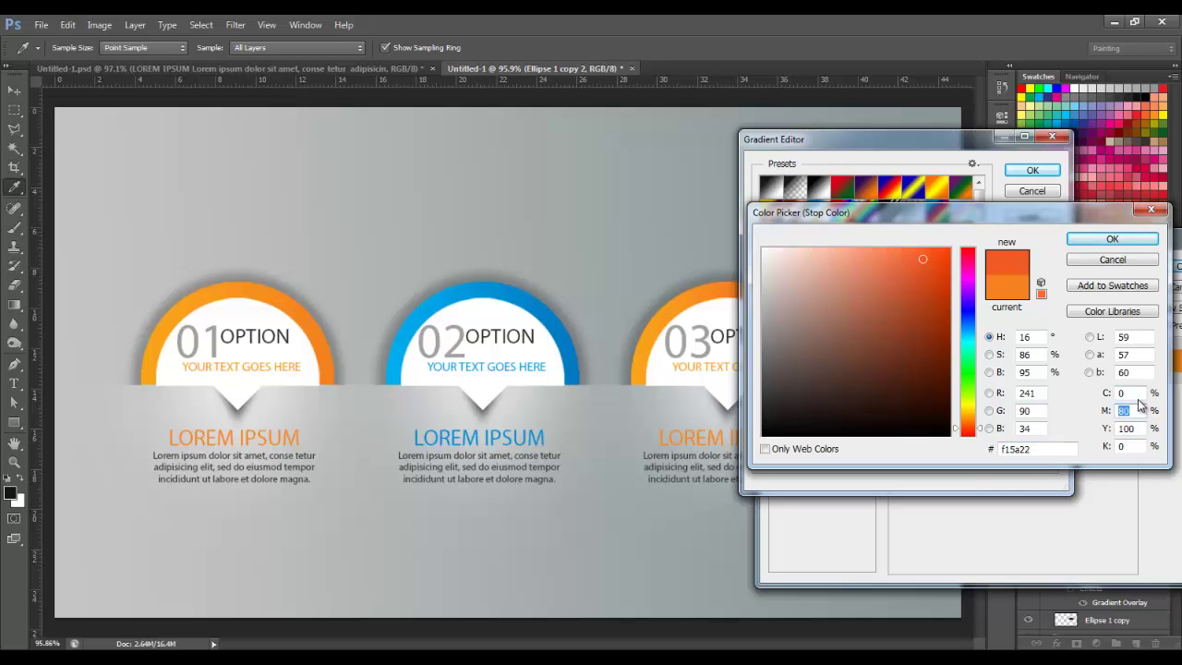
pyautogui.moveTo(962, 256); pyautogui.dragTo(962, 247)
pyautogui.click(949, 248)
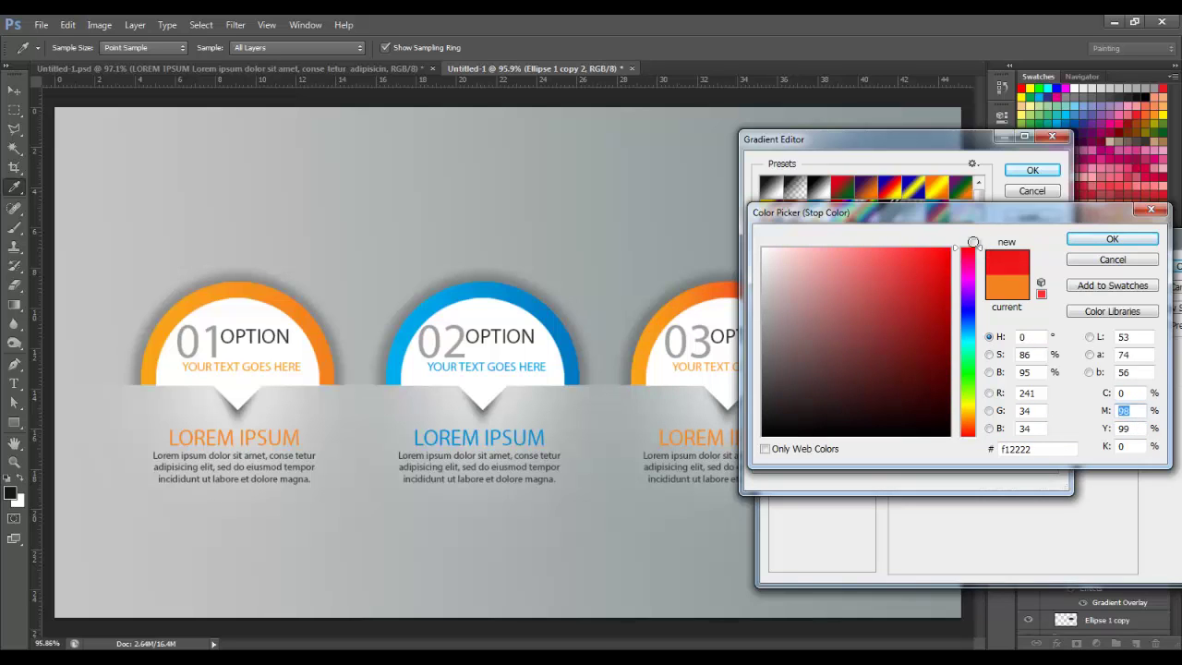
pyautogui.doubleClick(1139, 410)
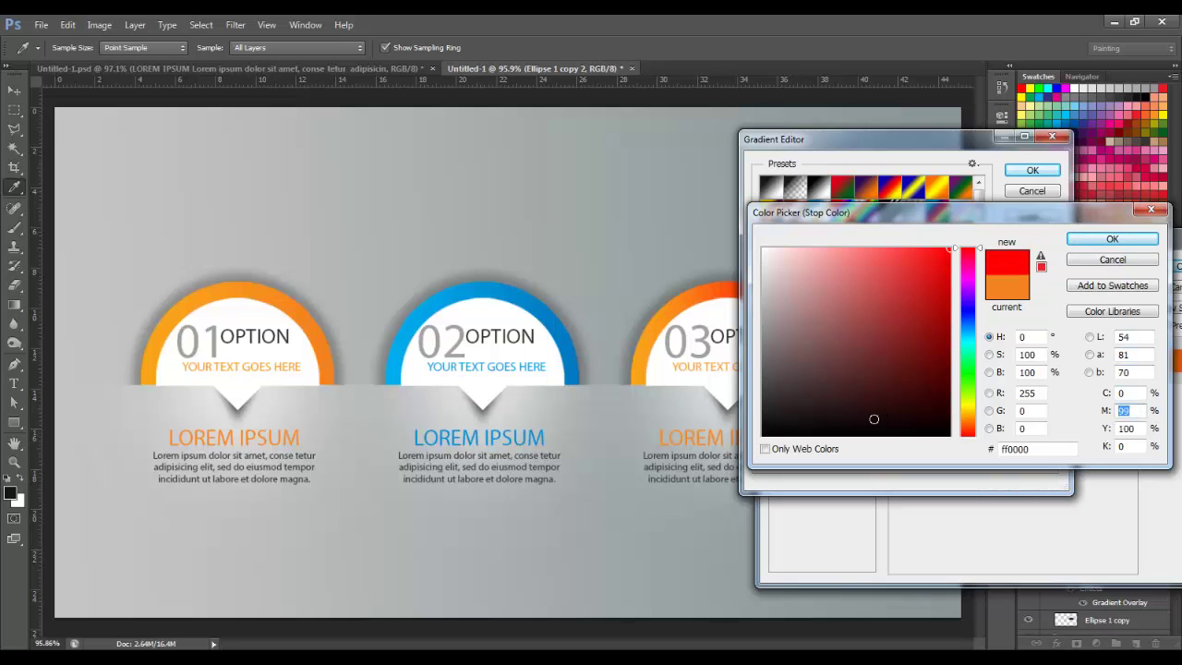
pyautogui.write('100')
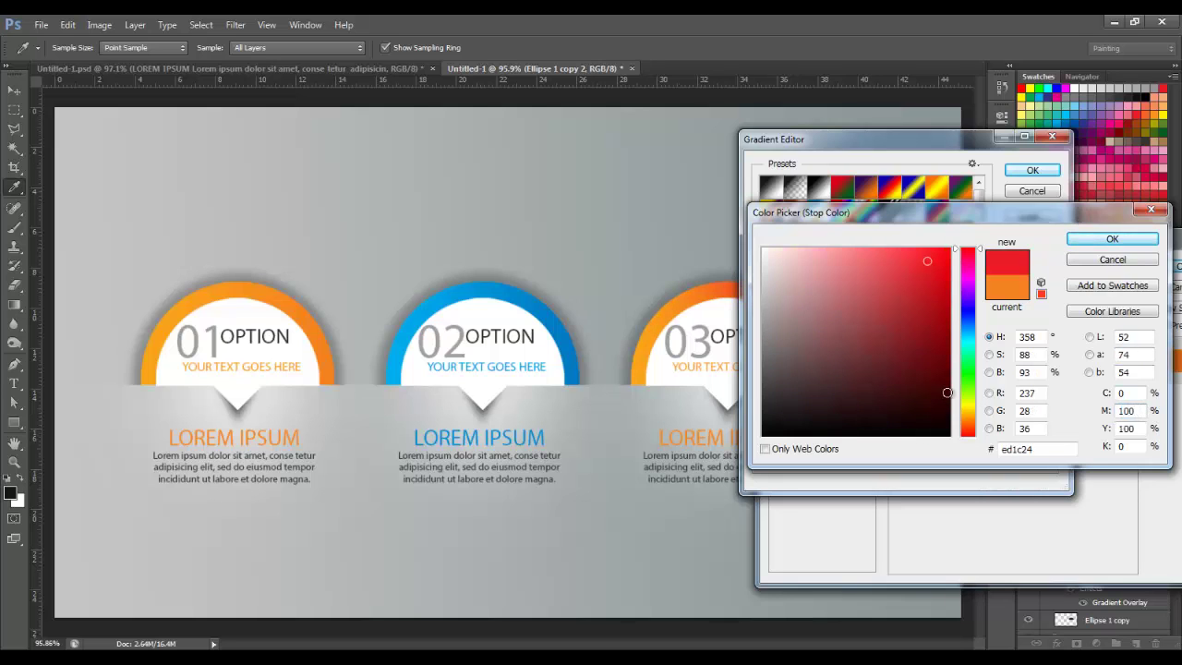
pyautogui.click(1112, 240)
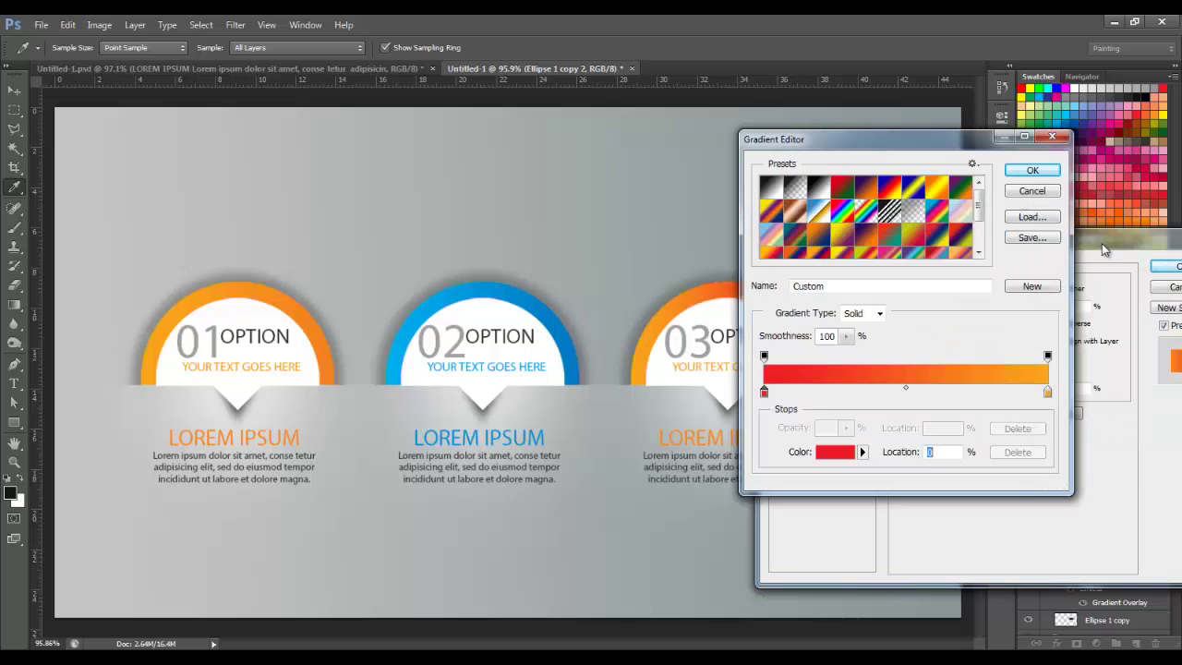
# Set the right stop to orange (M80 Y100) and apply the red-to-orange gradient.
pyautogui.click(1047, 395)
pyautogui.click(840, 452)
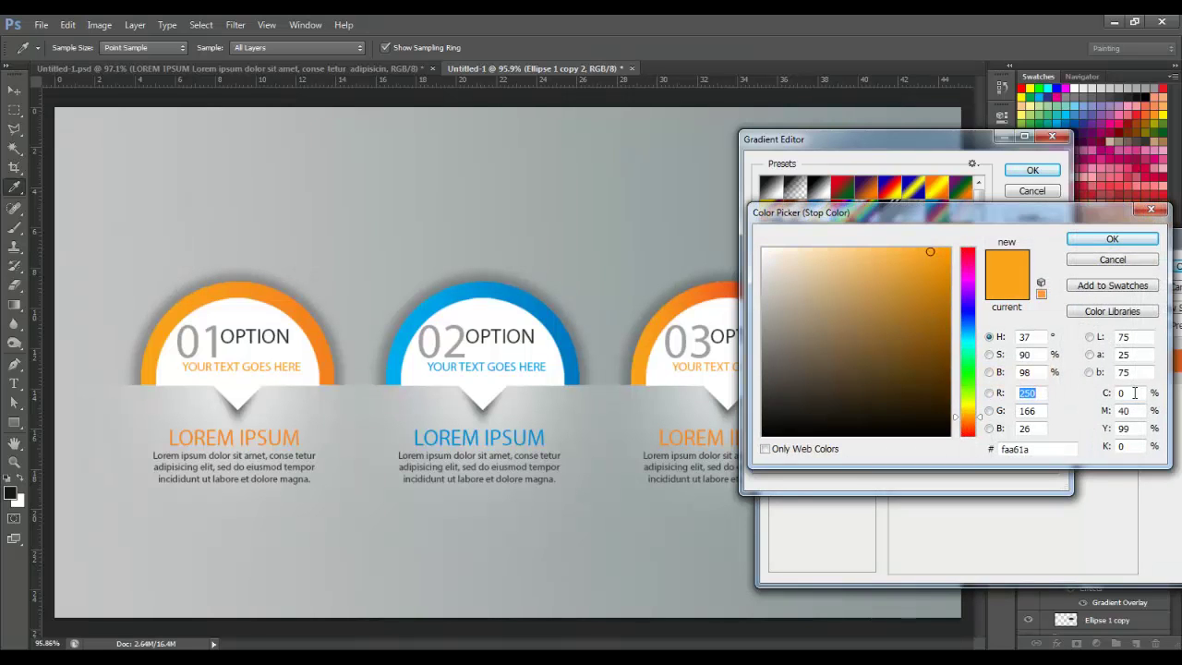
pyautogui.moveTo(1118, 411); pyautogui.dragTo(1137, 412)
pyautogui.write('80')
pyautogui.press('Tab')
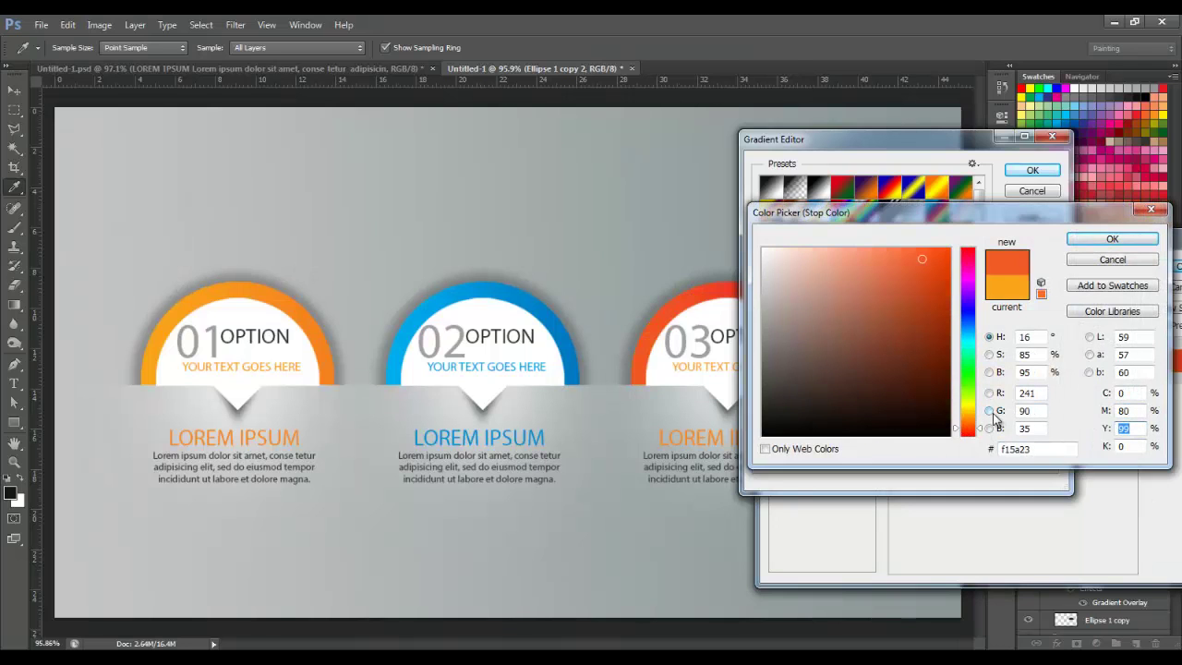
pyautogui.write('100')
pyautogui.press('Return')
pyautogui.click(1032, 169)
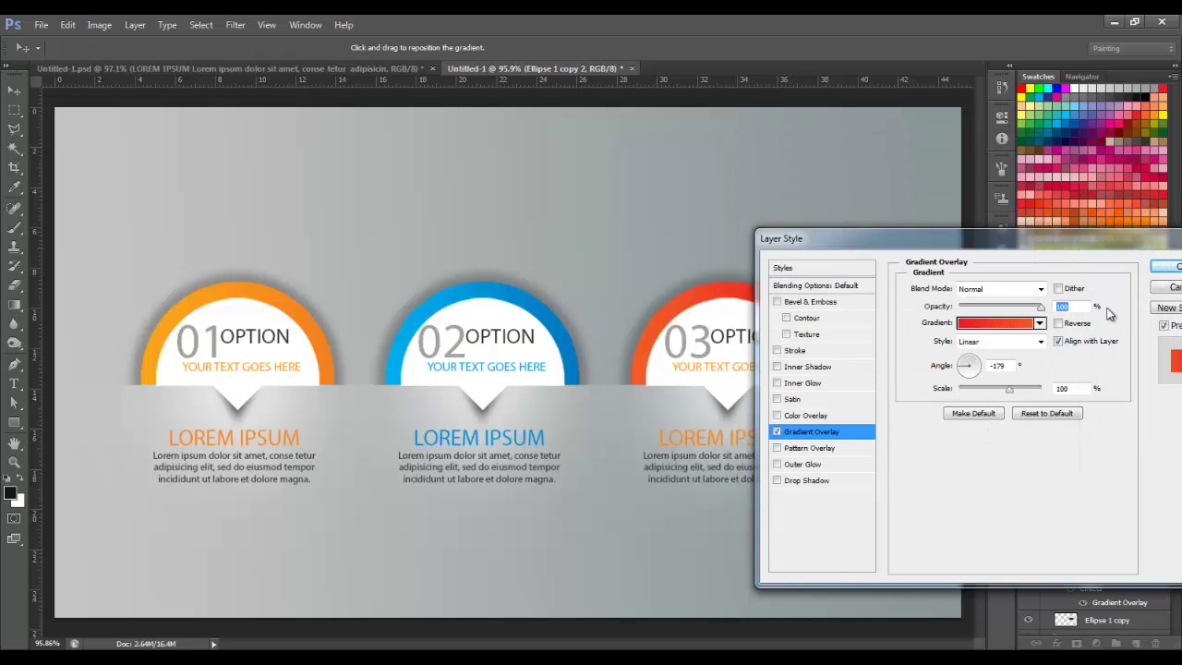
pyautogui.click(1166, 266)
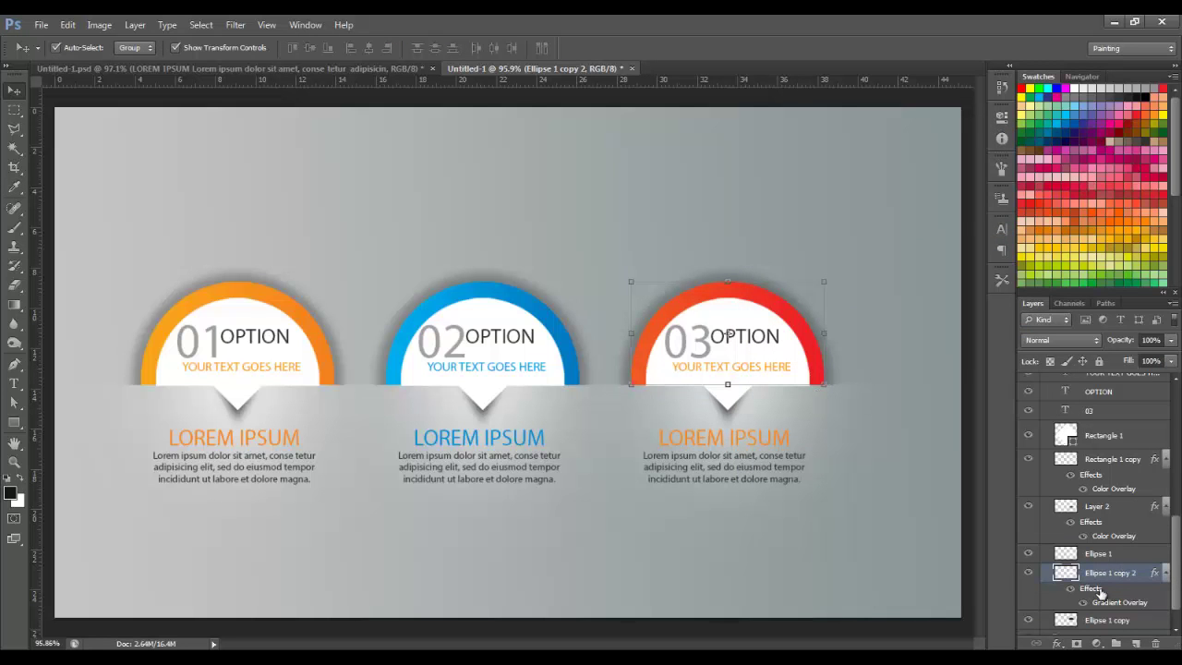
# Recolour the third badge's YOUR TEXT GOES HERE line with red sampled from its ring.
pyautogui.scroll(1, 1112, 471)
pyautogui.click(1108, 407)
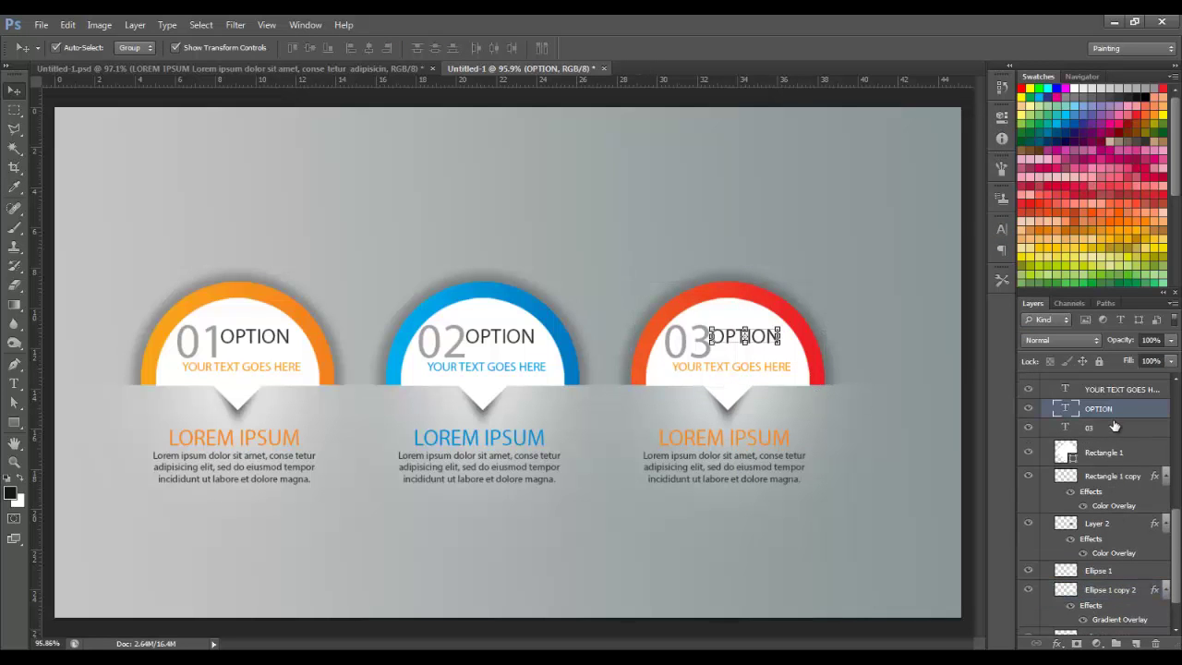
pyautogui.scroll(1, 1113, 421)
pyautogui.click(1113, 409)
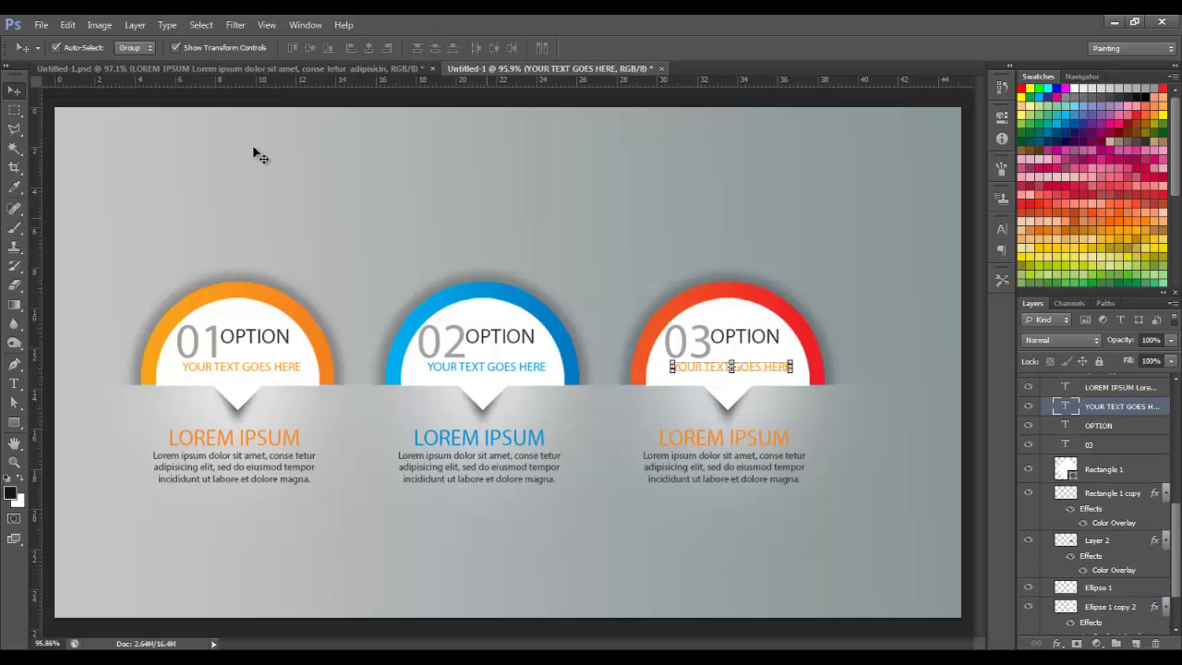
pyautogui.click(14, 386)
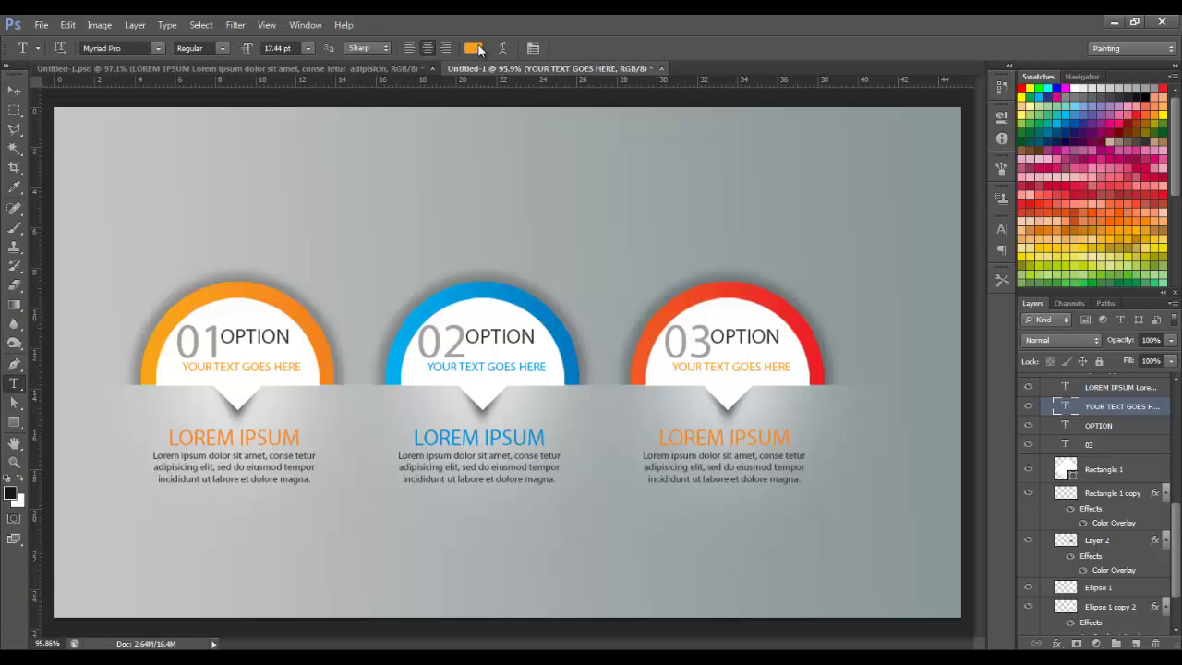
pyautogui.click(474, 48)
pyautogui.click(718, 287)
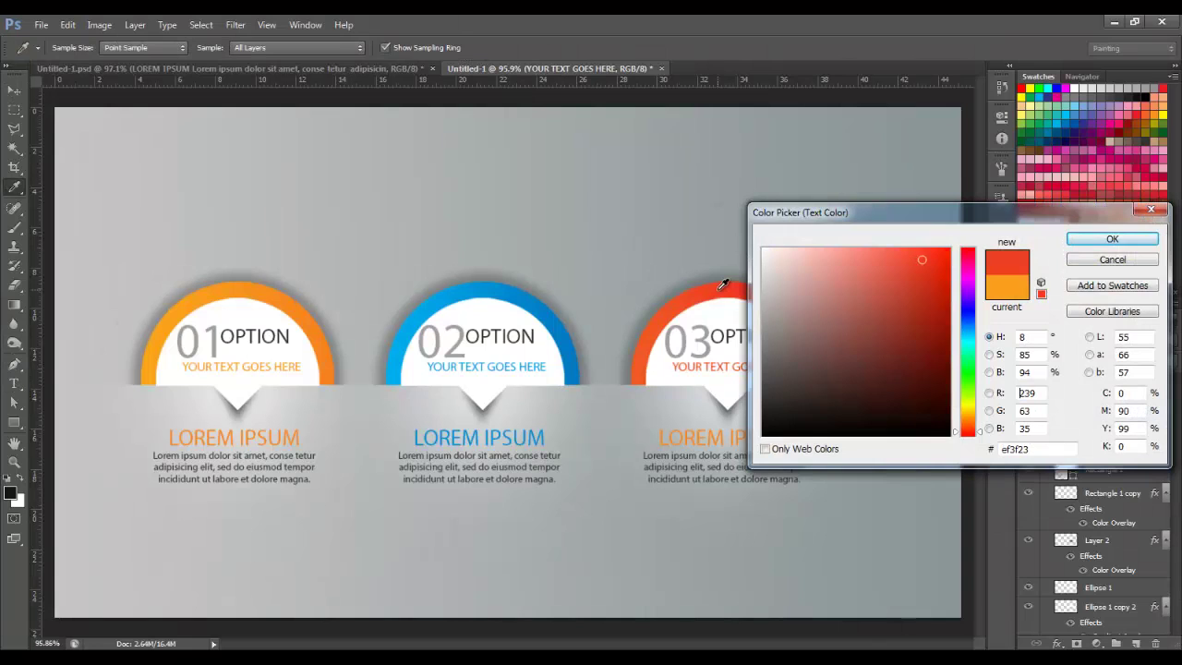
pyautogui.click(1148, 244)
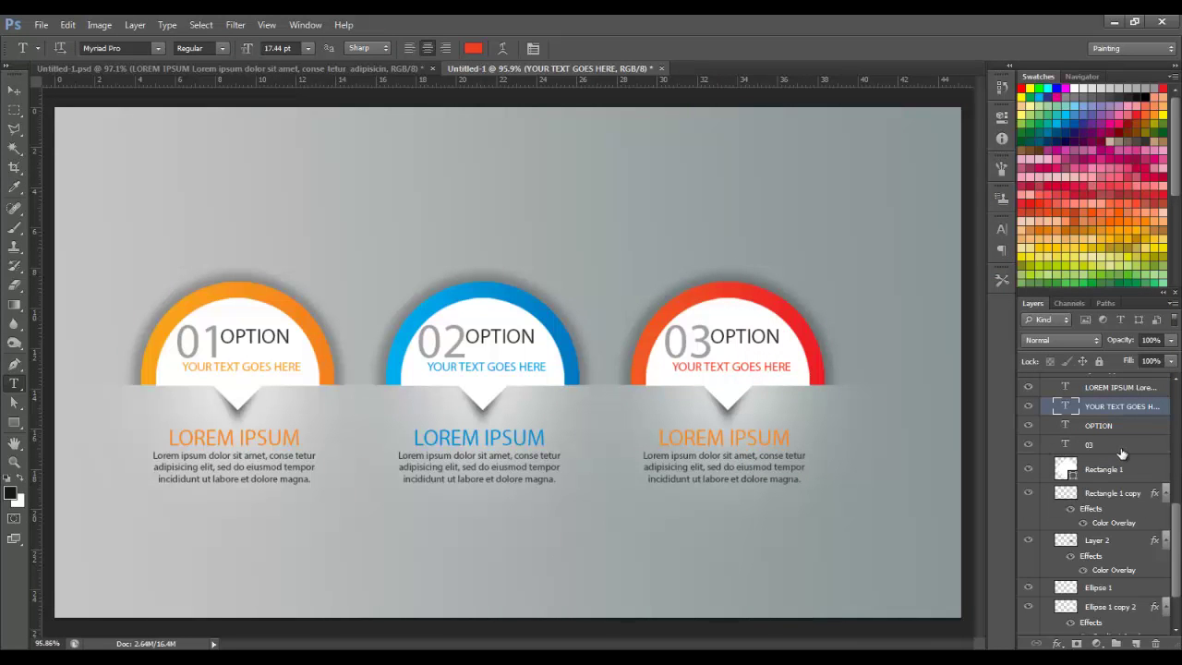
# Recolour the third badge's LOREM IPSUM heading with the sampled red and commit.
pyautogui.click(1112, 388)
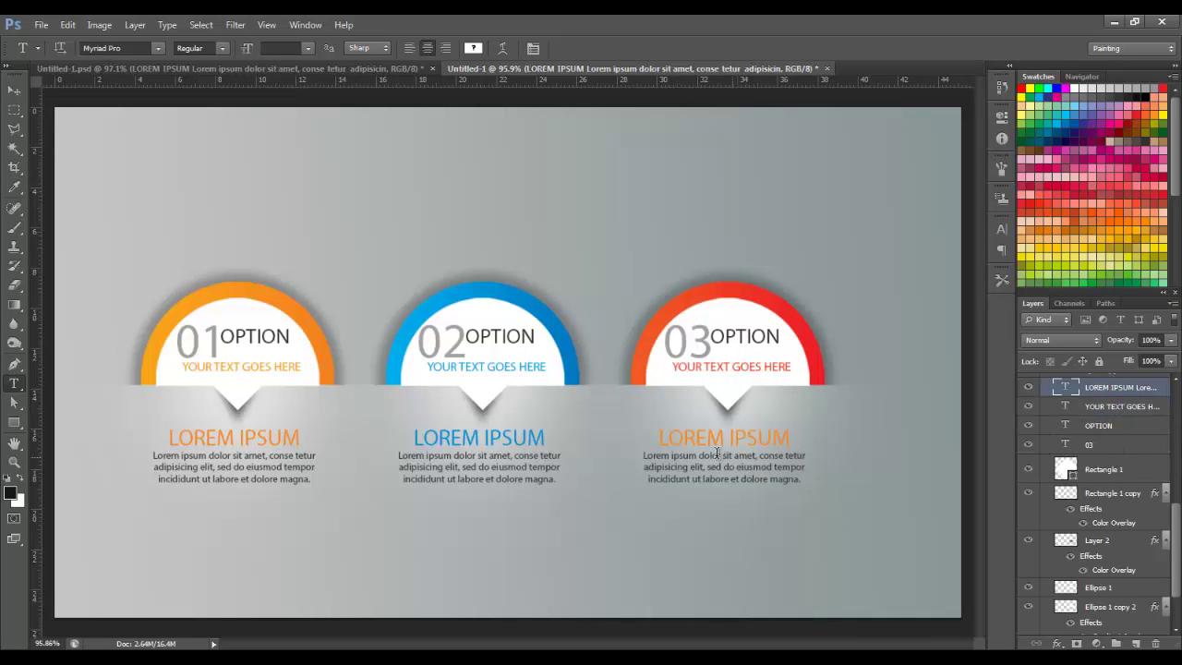
pyautogui.tripleClick(711, 439)
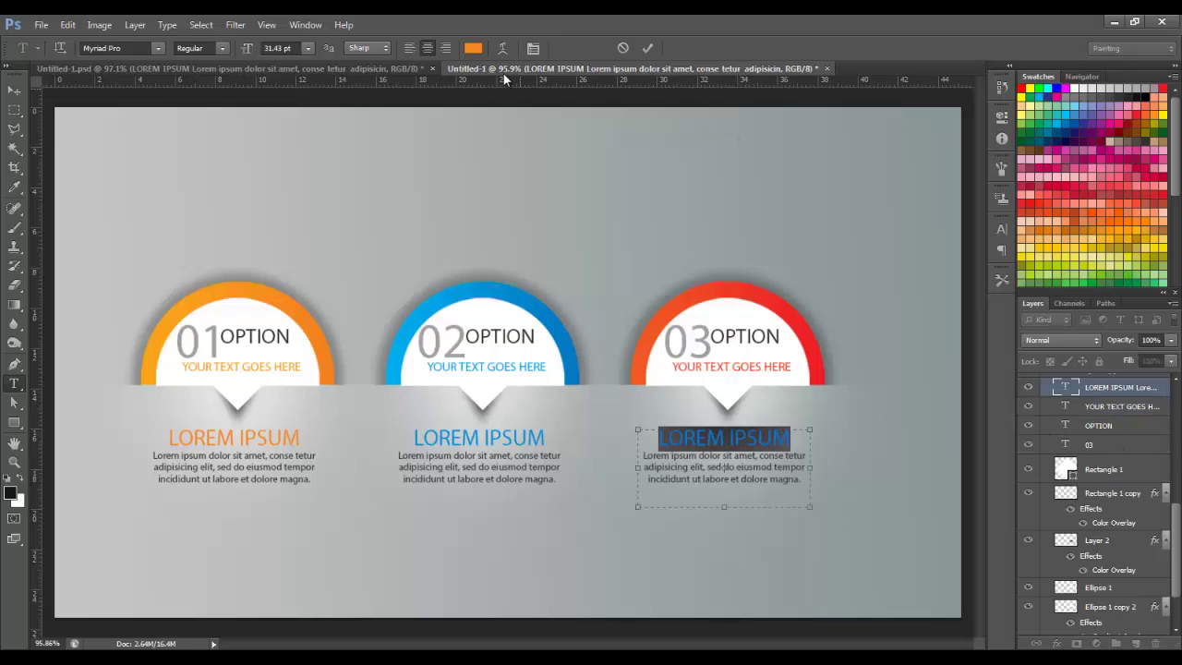
pyautogui.click(473, 49)
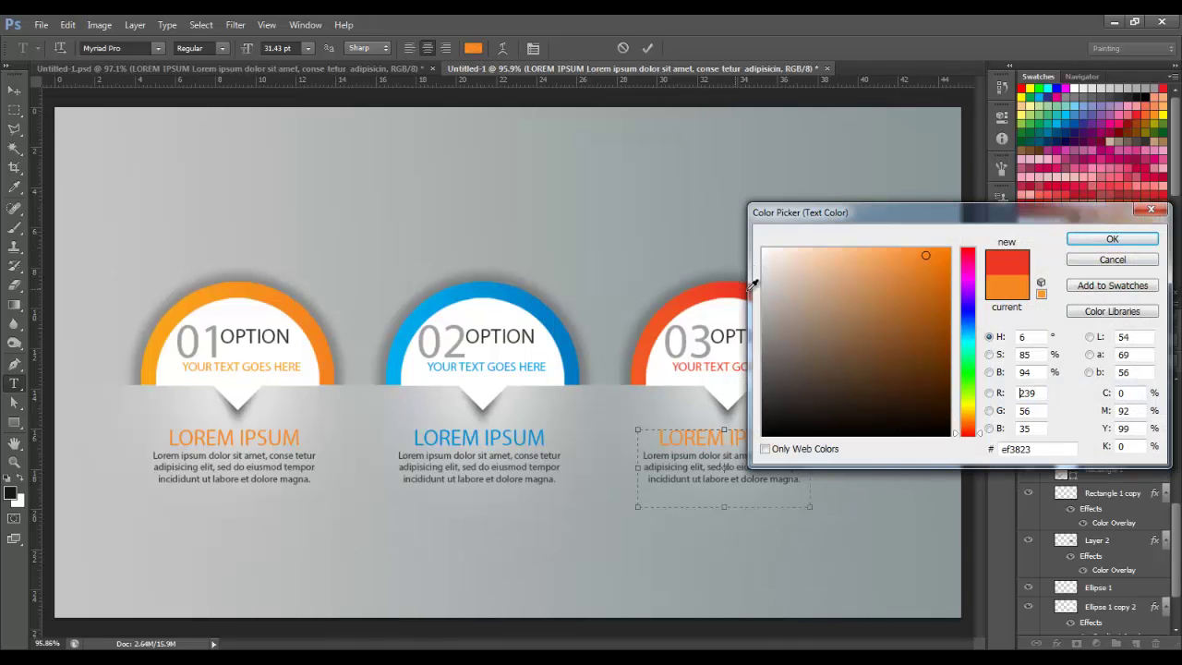
pyautogui.click(739, 286)
pyautogui.click(1113, 238)
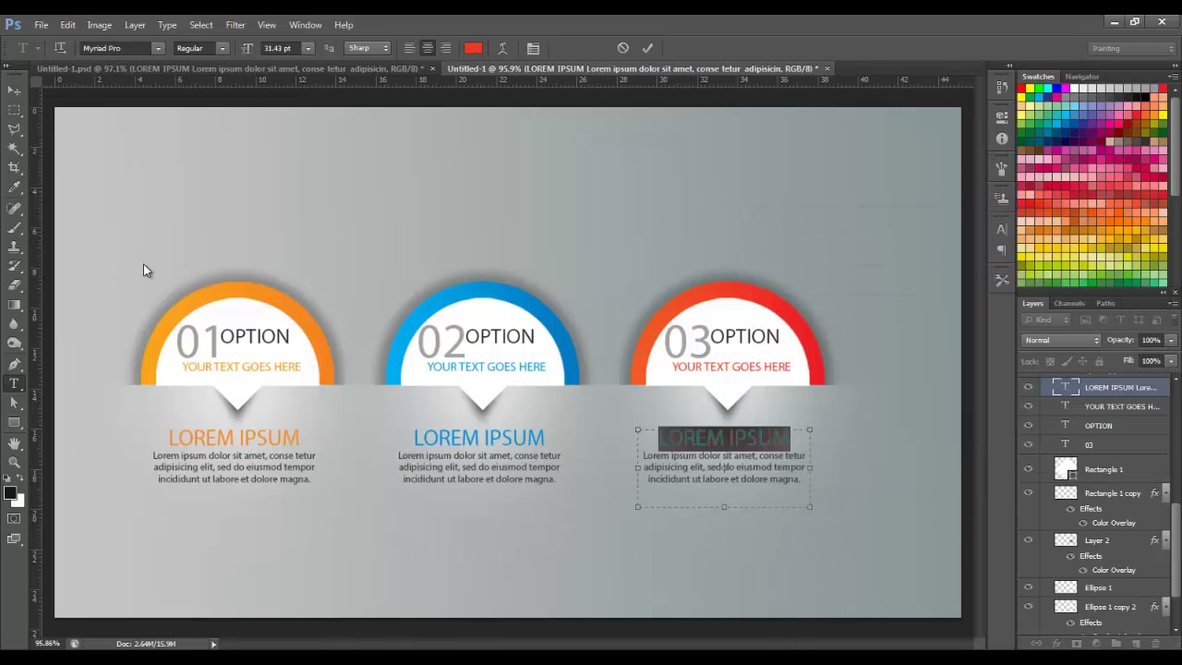
pyautogui.click(14, 90)
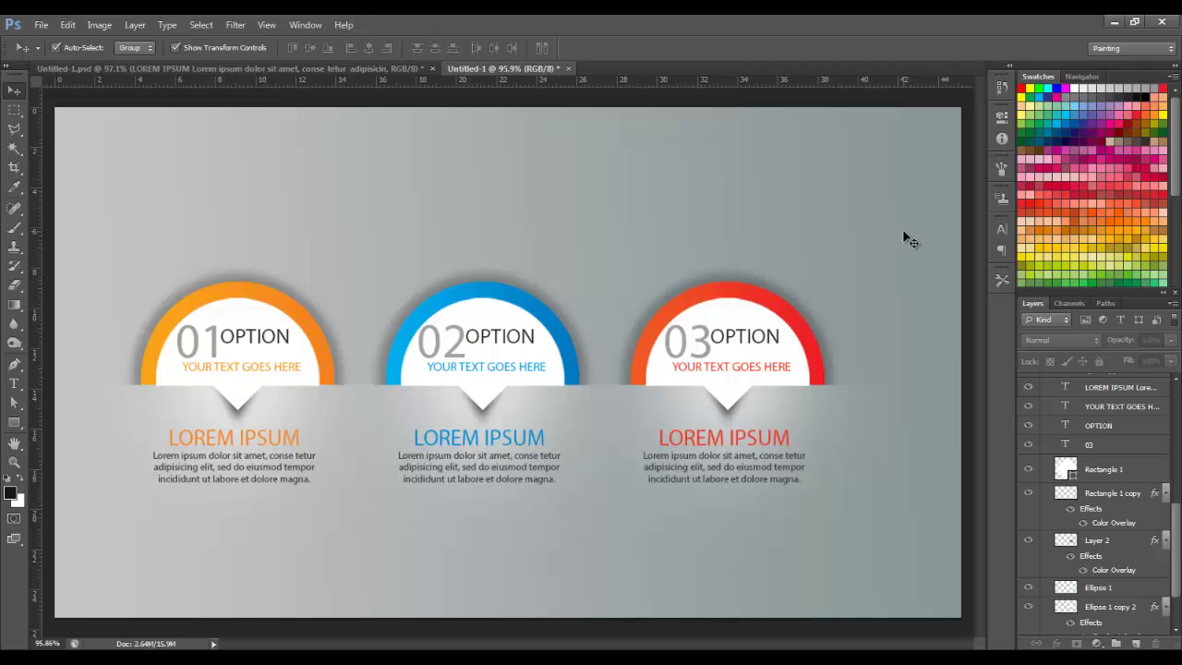
# Hide all panels with Tab and use View > Fit on Screen to show the whole infographic.
pyautogui.press('Tab')
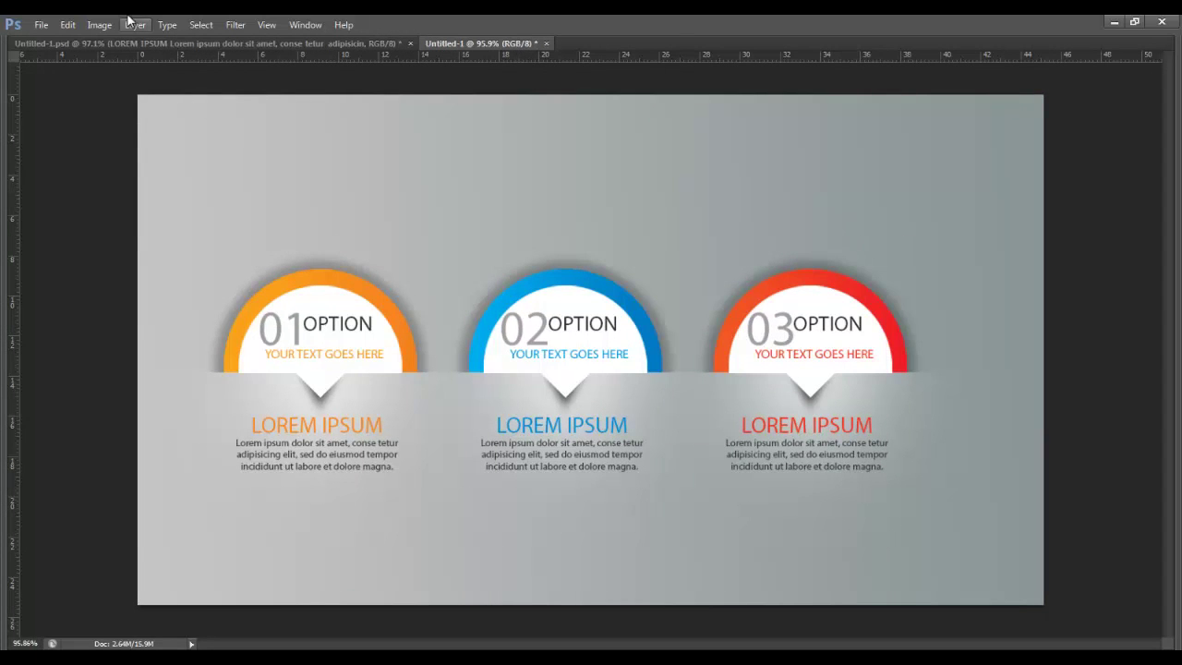
pyautogui.click(266, 25)
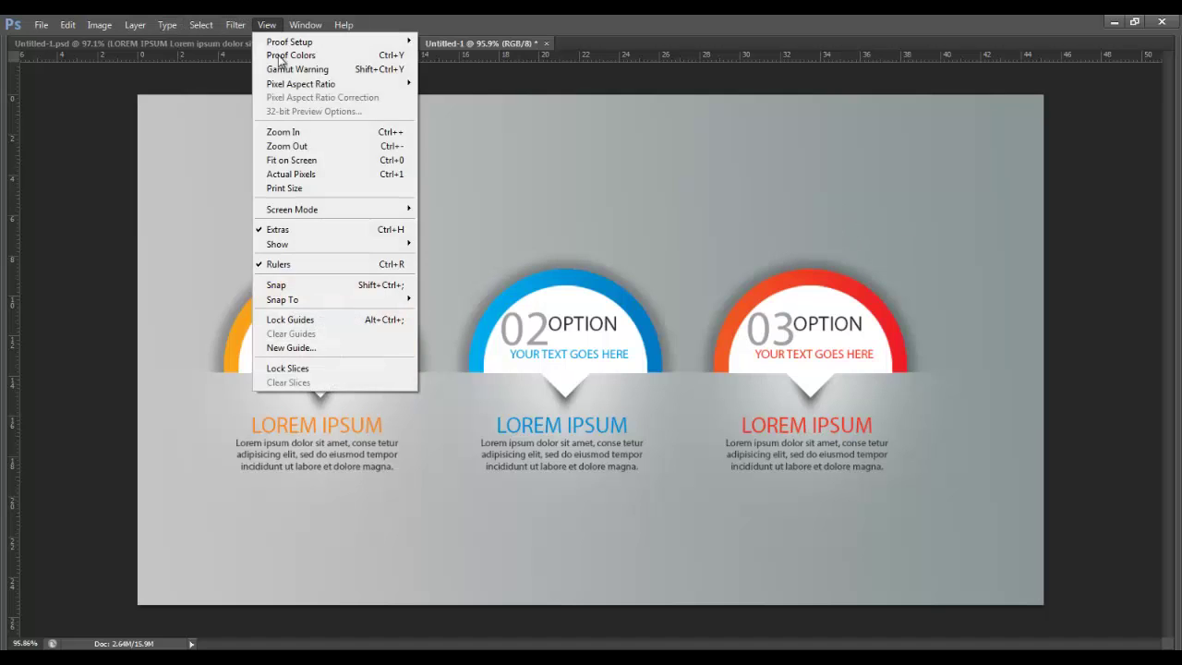
pyautogui.click(333, 160)
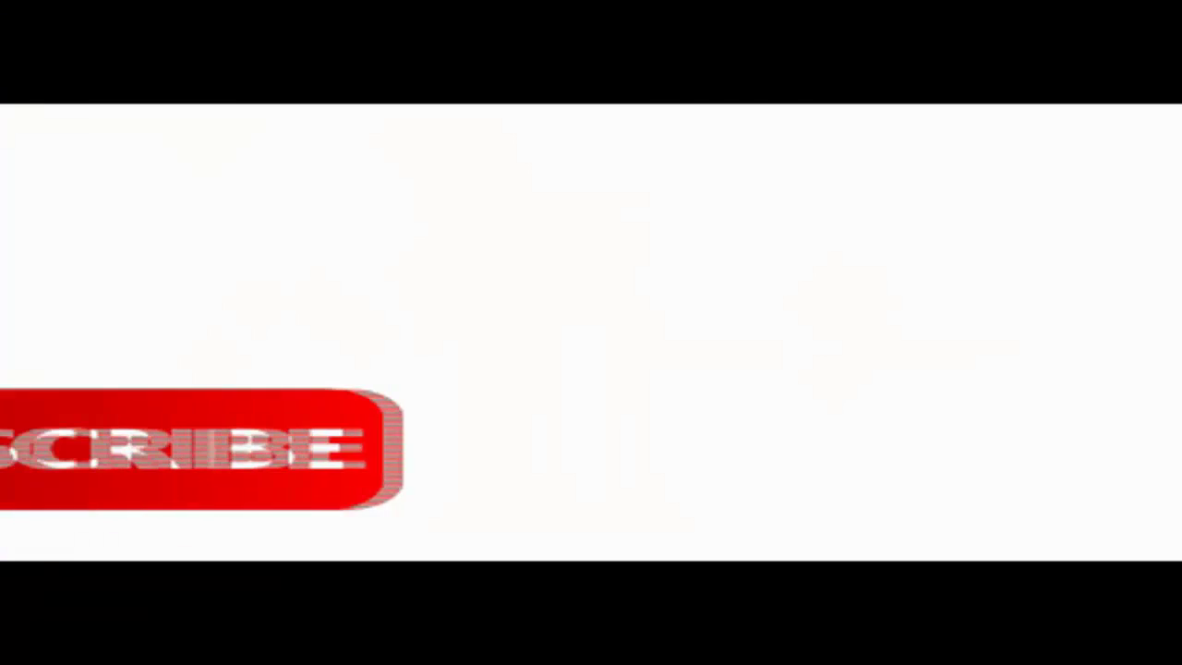